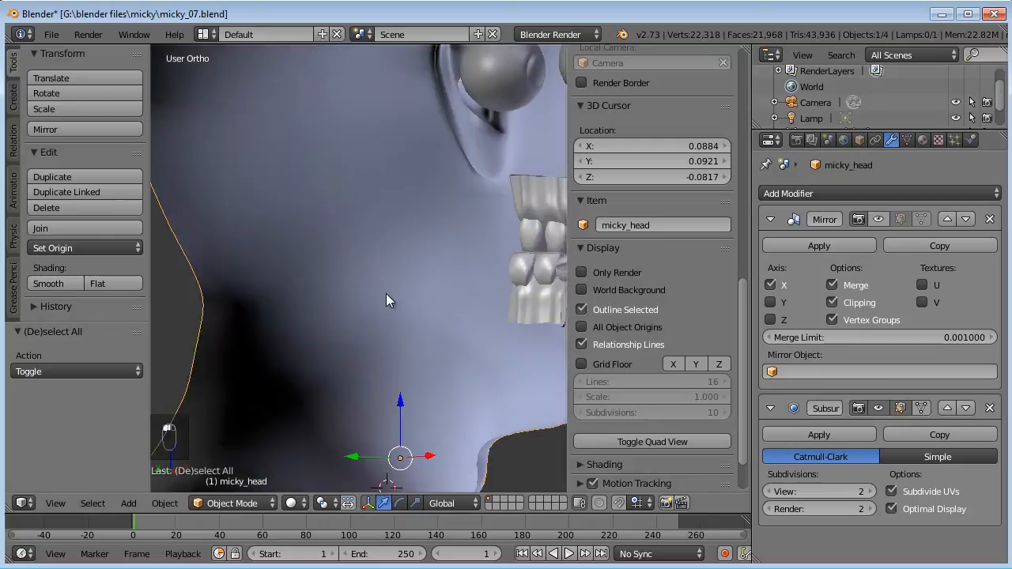
Step: Examine how the teeth sit inside the head and open the micky_head mesh in Edit Mode
middle_drag(519, 293, 434, 309)
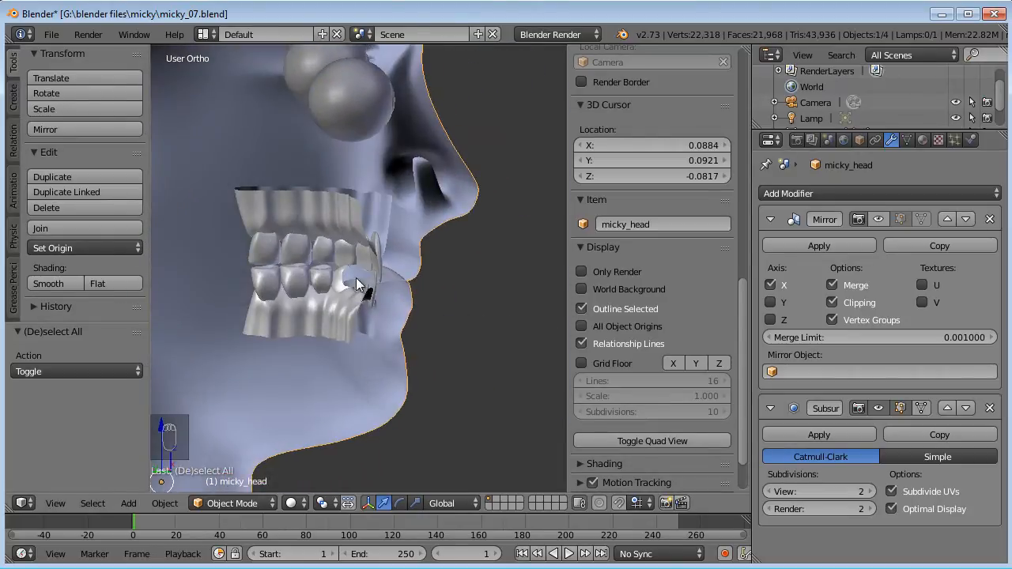
middle_drag(367, 281, 436, 242)
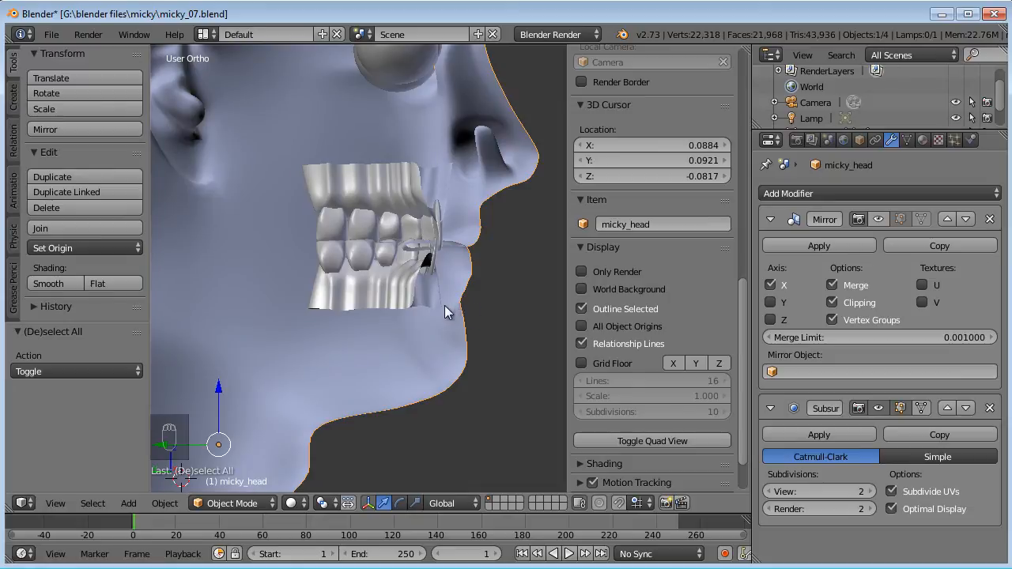
shift+middle_drag(401, 221, 420, 212)
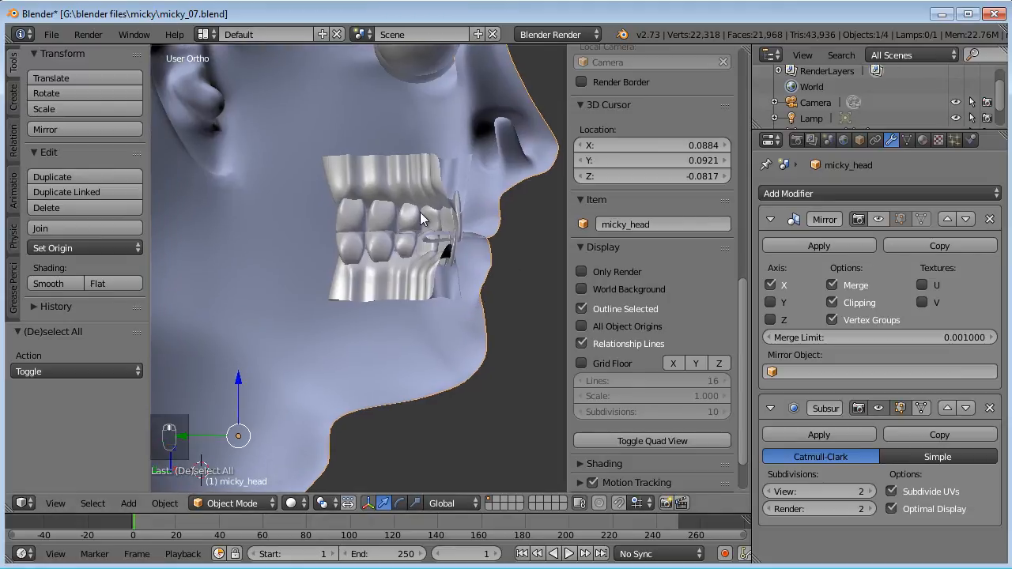
mouse_move(443, 243)
middle_down()
mouse_move(368, 245)
mouse_move(347, 268)
mouse_move(443, 265)
mouse_move(431, 257)
middle_up()
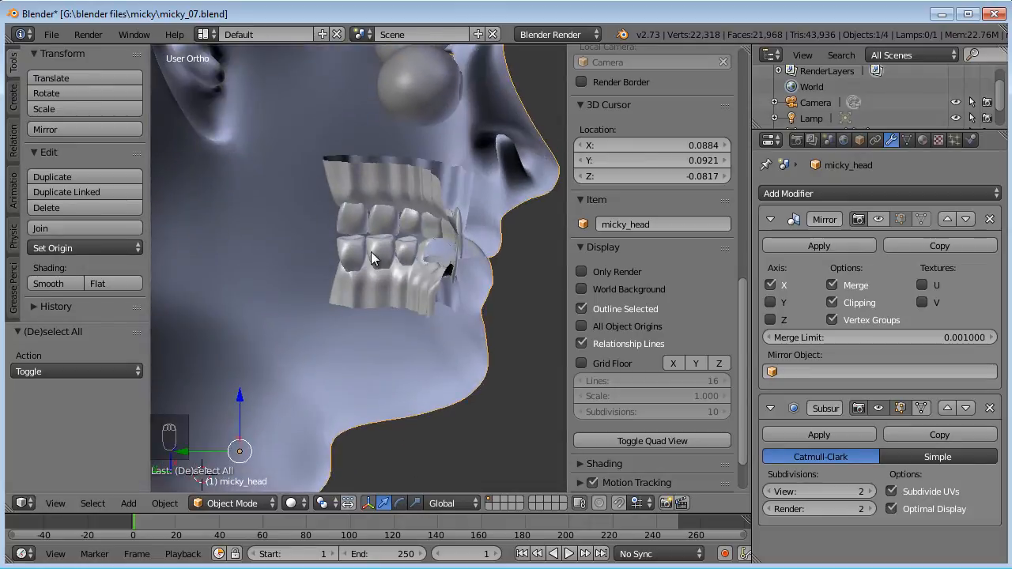
middle_drag(461, 277, 406, 201)
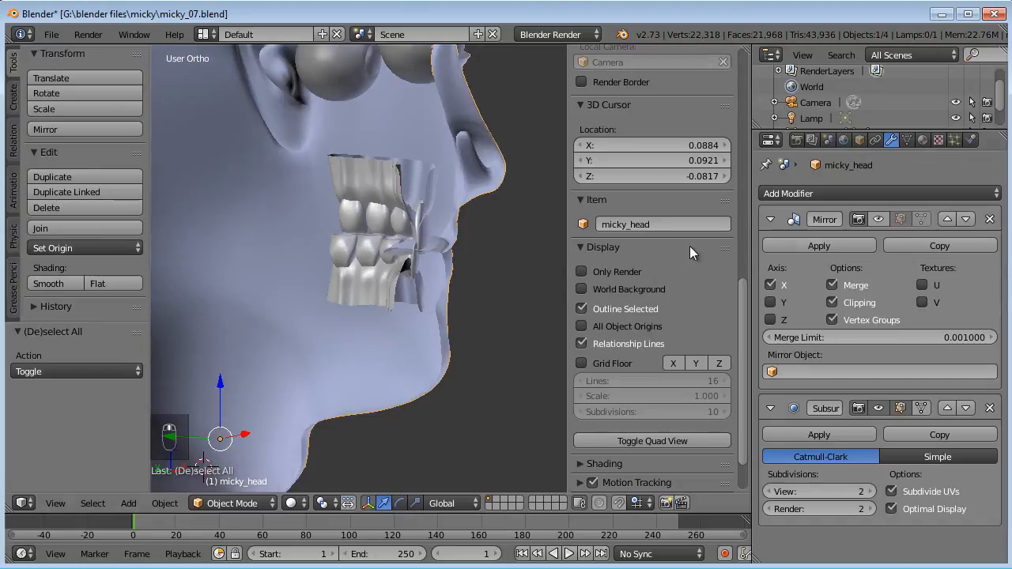
middle_drag(510, 266, 321, 277)
key(Tab)
scroll(491, 264, up, 4)
middle_drag(421, 251, 396, 301)
scroll(394, 239, up, 3)
Step: Try to select the teeth and gums by circle-selecting parts of them and extending to the linked geometry
key(a)
scroll(377, 231, down, 4)
key(c)
mouse_move(252, 212)
mouse_down()
mouse_move(255, 298)
mouse_move(269, 302)
mouse_up()
key(ctrl+l)
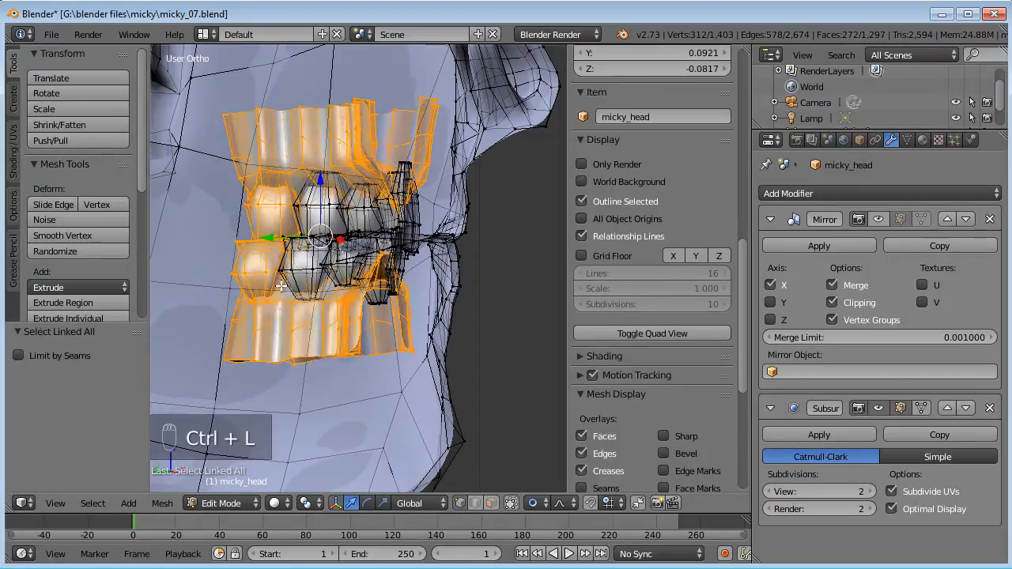
middle_drag(351, 223, 410, 233)
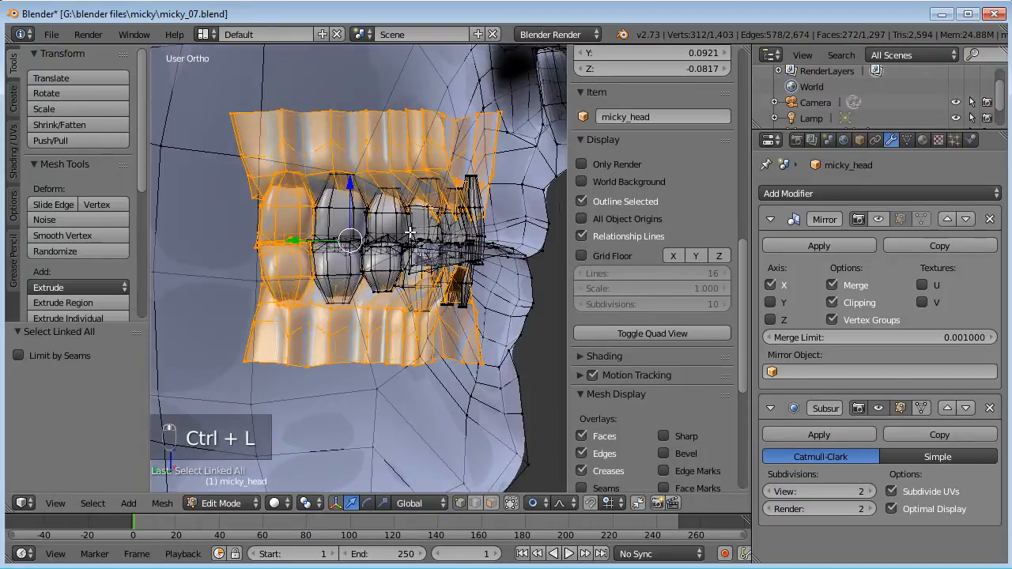
Step: Select the complete linked head surface and hide the unselected teeth and gums
key(KP_3)
key(a)
key(a)
scroll(411, 225, down, 4)
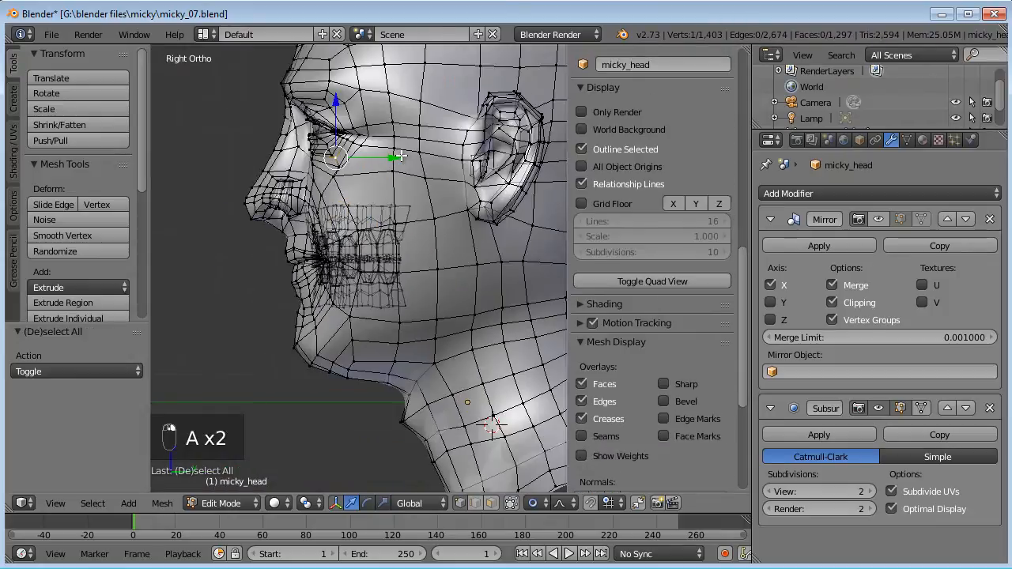
key(ctrl+l)
middle_drag(417, 154, 488, 206)
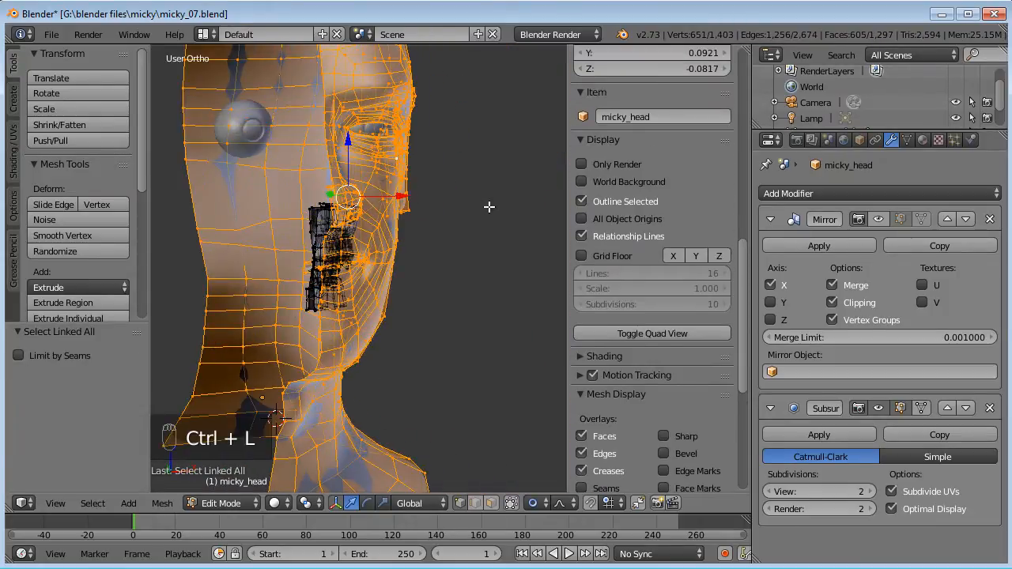
key(shift+h)
Step: Try to move two neighbouring vertices at the inner edge of the lips with proportional editing in the left orthographic view
middle_drag(324, 220, 459, 228)
scroll(367, 242, up, 3)
middle_drag(367, 242, 393, 274)
scroll(388, 253, up, 3)
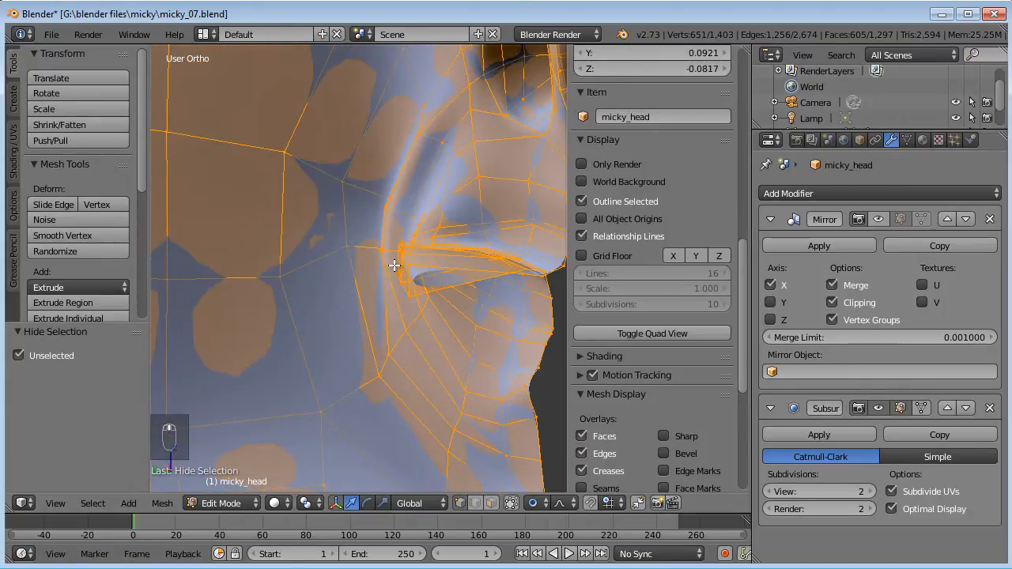
key(KP_3)
key(ctrl+KP_3)
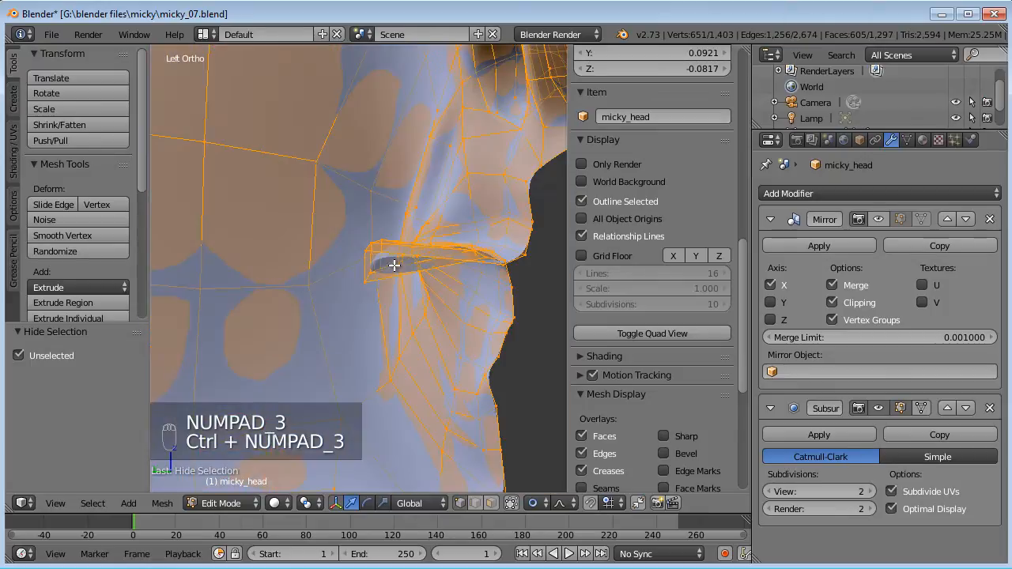
scroll(329, 274, up, 4)
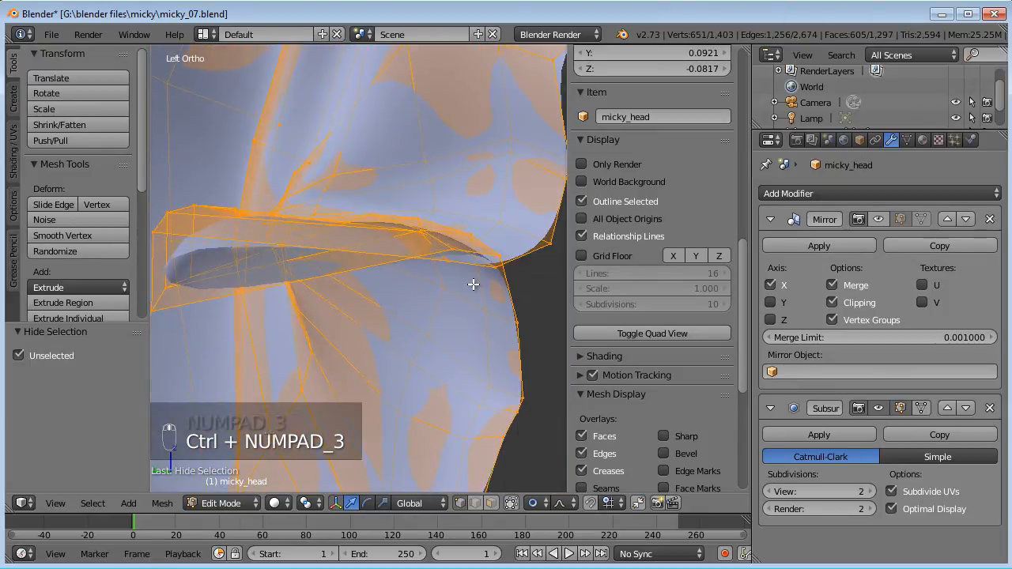
right_click(496, 268)
mouse_move(432, 269)
shift+middle_down()
mouse_move(465, 247)
mouse_move(420, 272)
shift+middle_up()
shift+right_click(483, 239)
scroll(483, 240, down, 3)
key(g)
scroll(433, 249, down, 3)
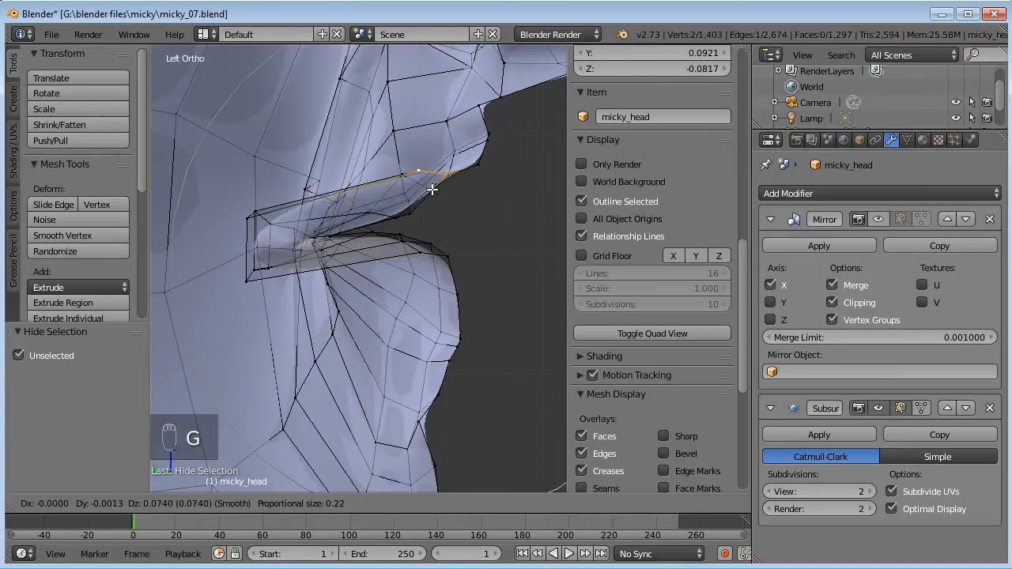
right_click(433, 192)
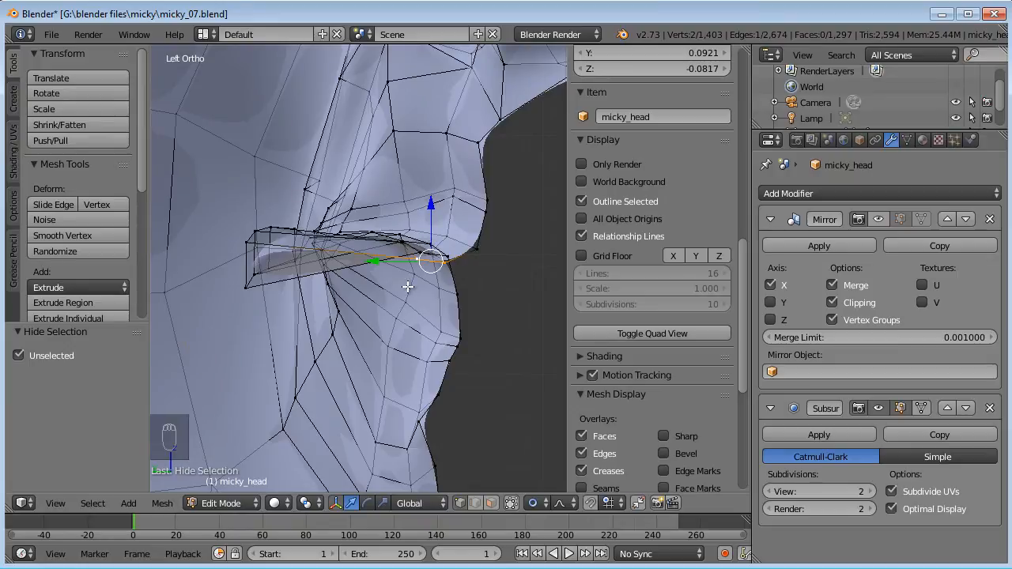
key(g)
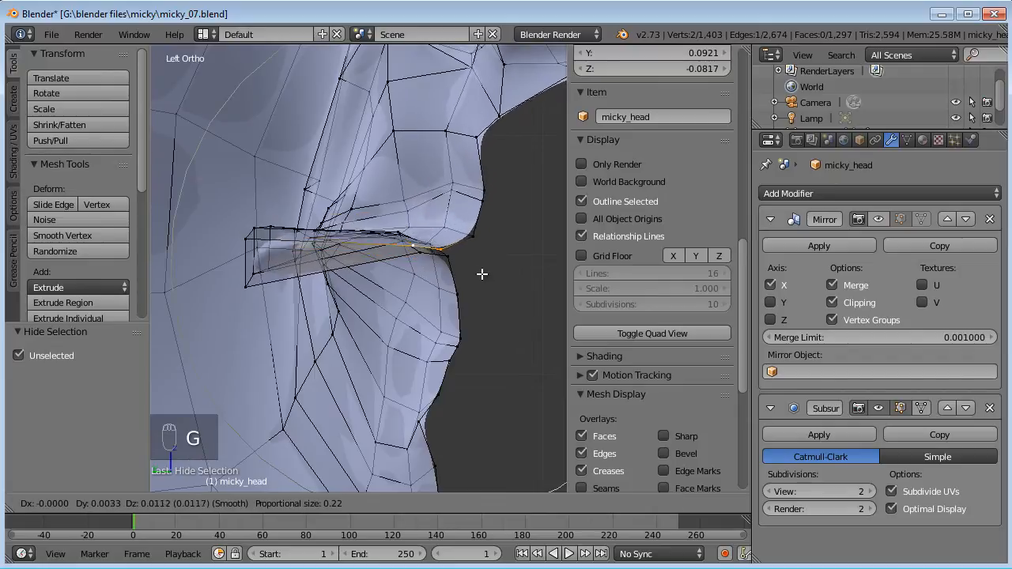
right_click(481, 270)
Step: Switch to face selection and select the three faces forming the back wall of the mouth interior
click(492, 502)
middle_drag(345, 264, 447, 237)
right_click(263, 268)
shift+right_click(268, 257)
shift+right_click(387, 253)
key(KP_5)
middle_drag(510, 181, 511, 104)
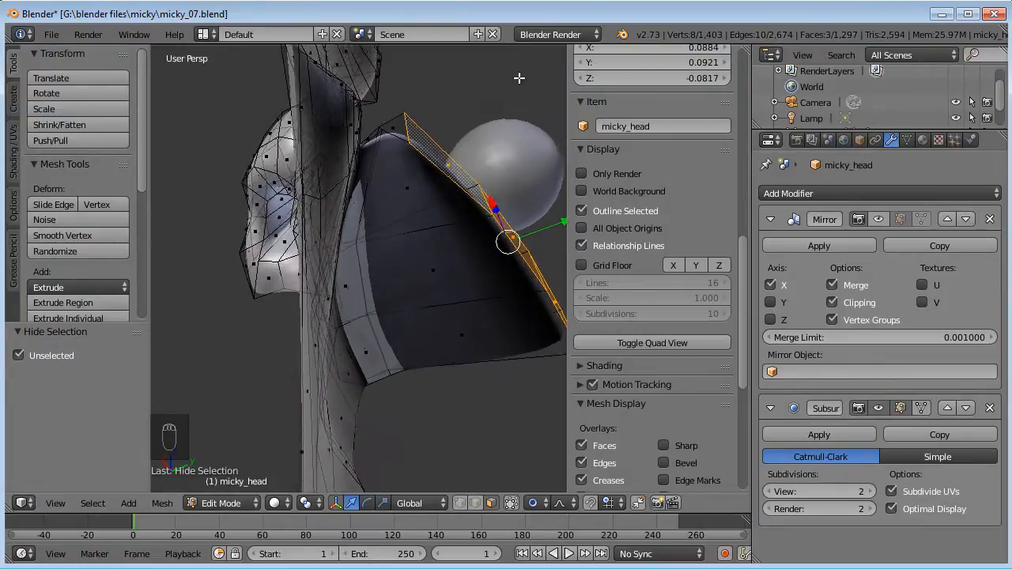
middle_drag(519, 67, 514, 192)
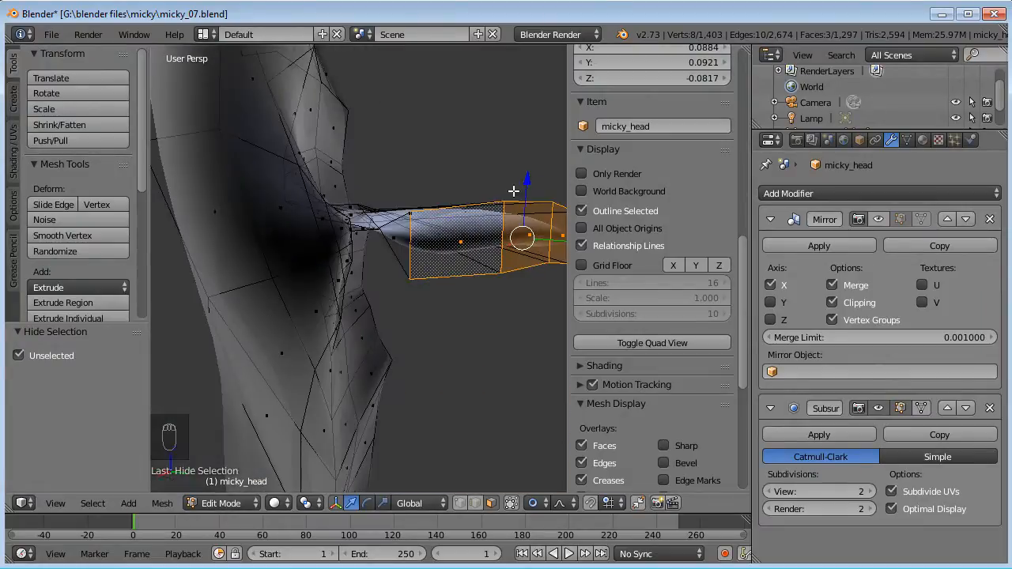
middle_drag(405, 238, 337, 261)
key(ctrl+z)
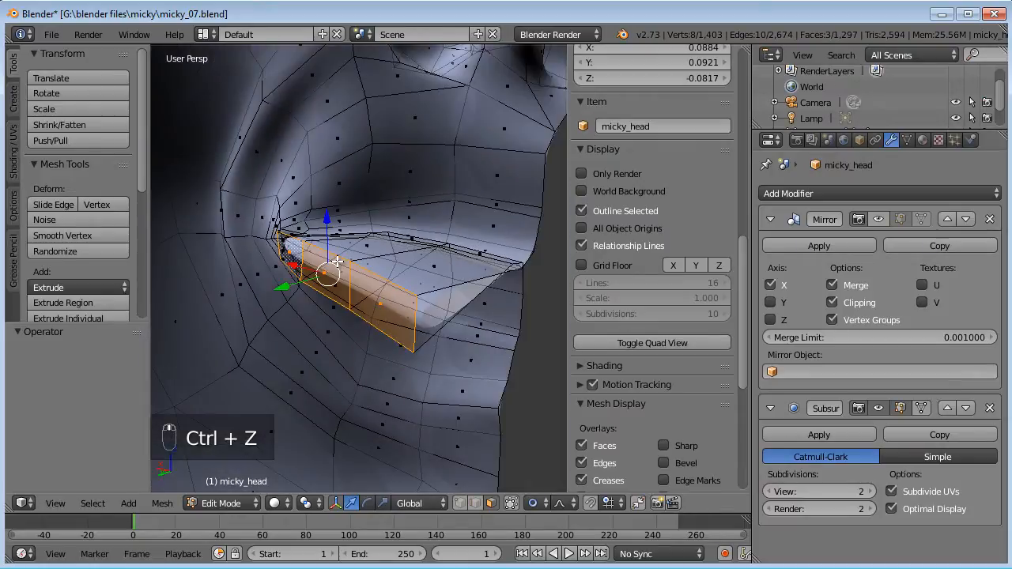
key(KP_3)
key(ctrl+KP_3)
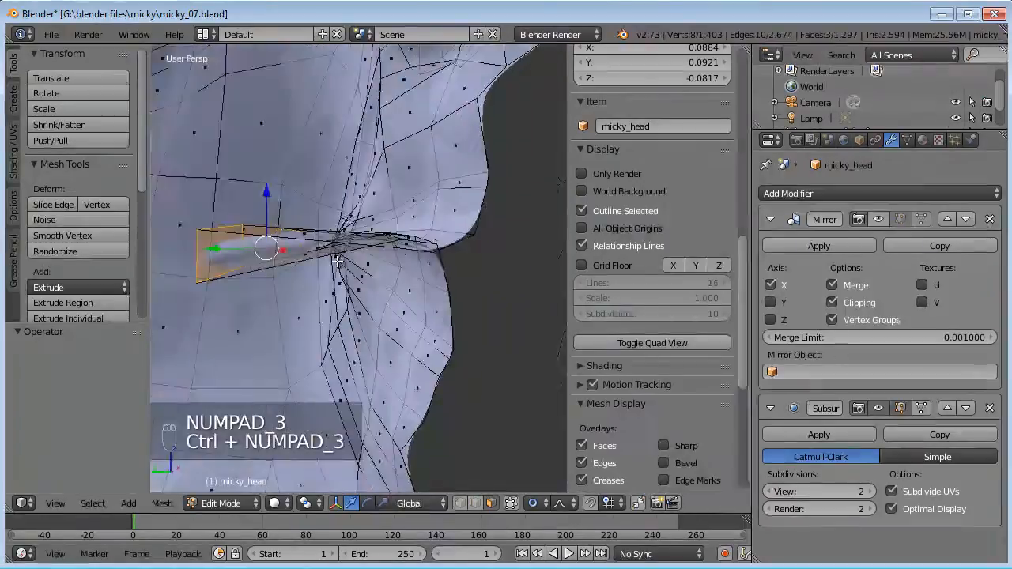
key(KP_5)
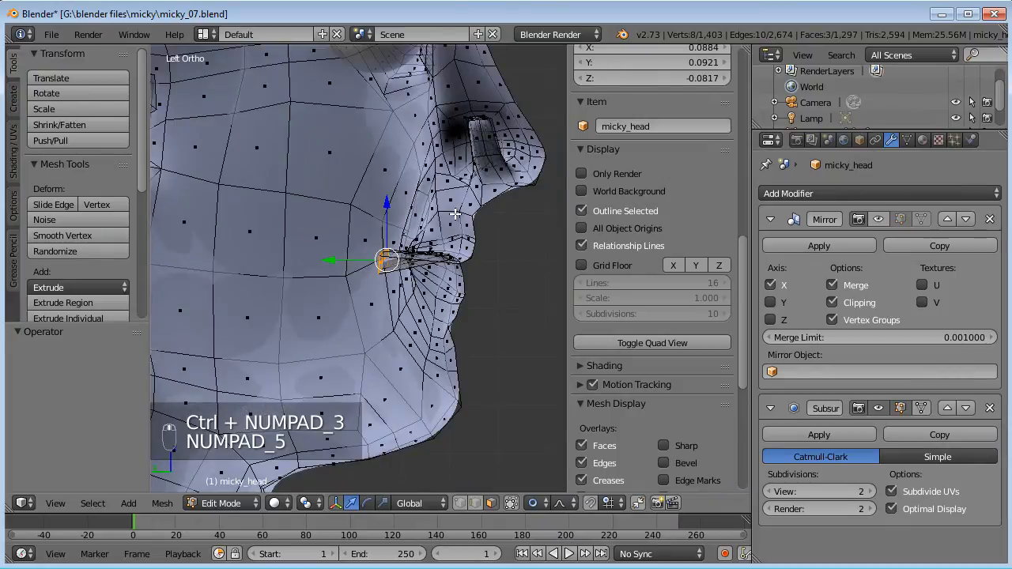
Step: Turn off proportional editing and scale the selected back mouth faces taller along the Z axis
scroll(455, 213, up, 5)
shift+middle_drag(368, 217, 315, 230)
key(s)
right_click(390, 208)
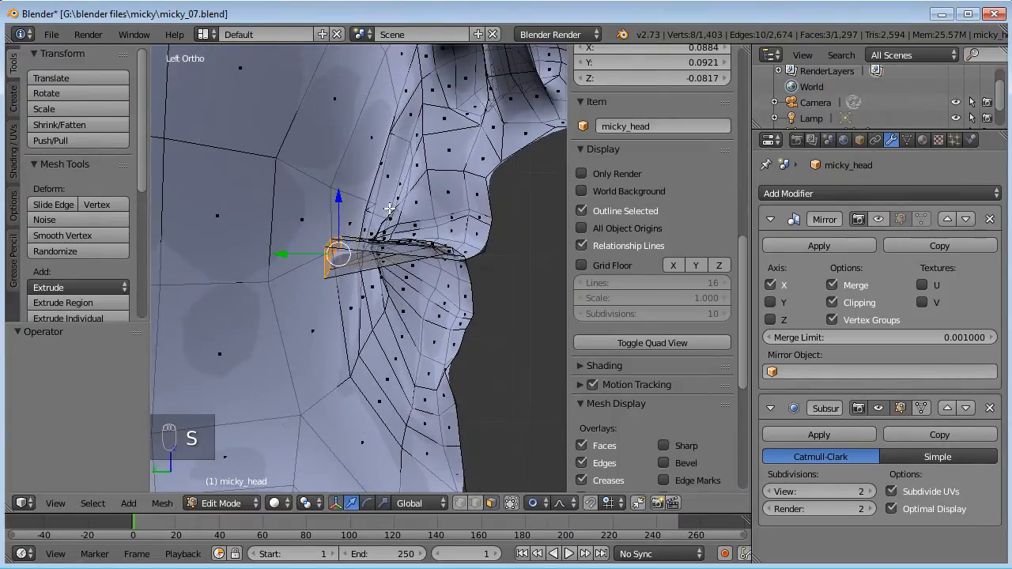
key(alt+o)
key(s)
key(z)
click(506, 96)
Step: Move the back mouth faces about -0.032 in Y and 0.005 in Z, and try rotating them around Z
key(g)
click(416, 229)
key(r)
key(z)
click(451, 225)
Step: Scale the back mouth faces along the Y axis by about -0.440, and again by about 1.653
middle_drag(450, 226, 405, 262)
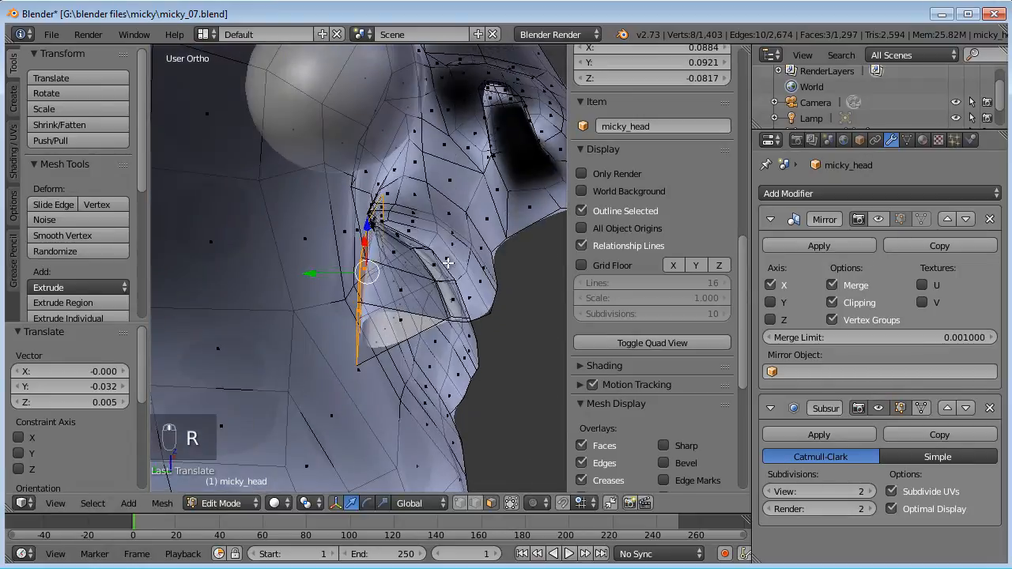
key(s)
key(y)
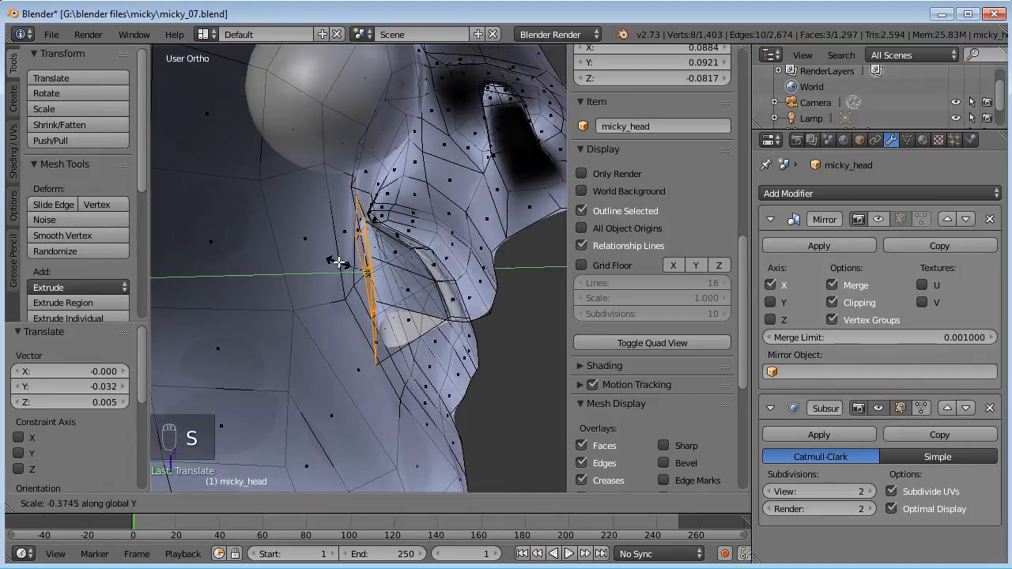
click(339, 264)
key(s)
key(y)
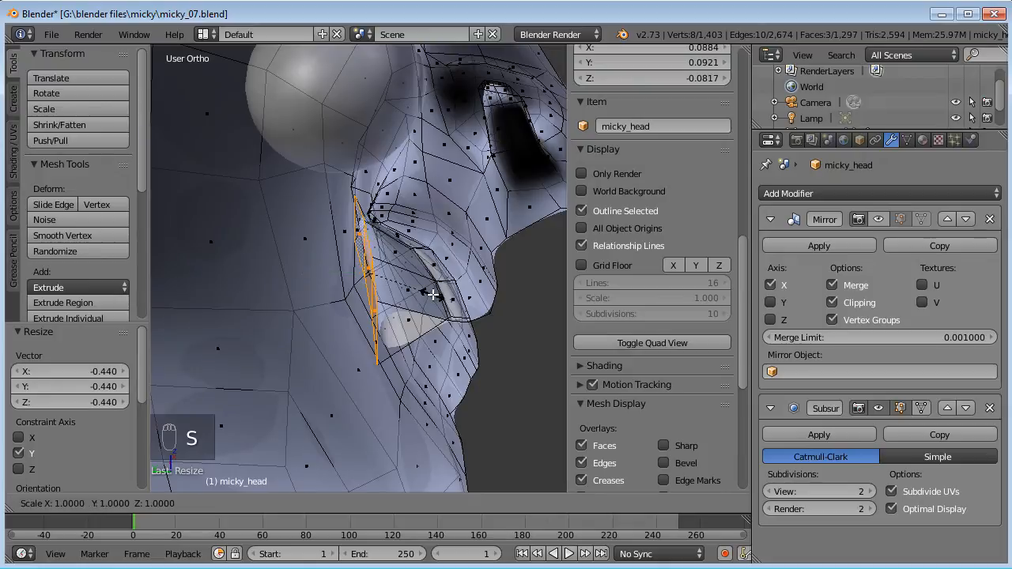
click(481, 275)
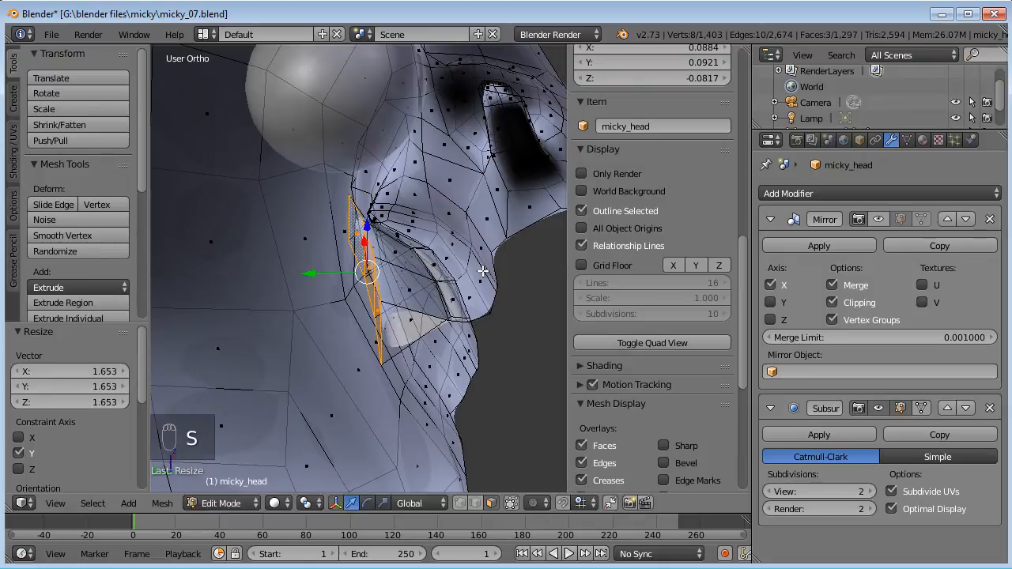
Step: Move the back mouth faces about -0.013 along the Y axis toward the lips
key(KP_3)
key(ctrl+KP_3)
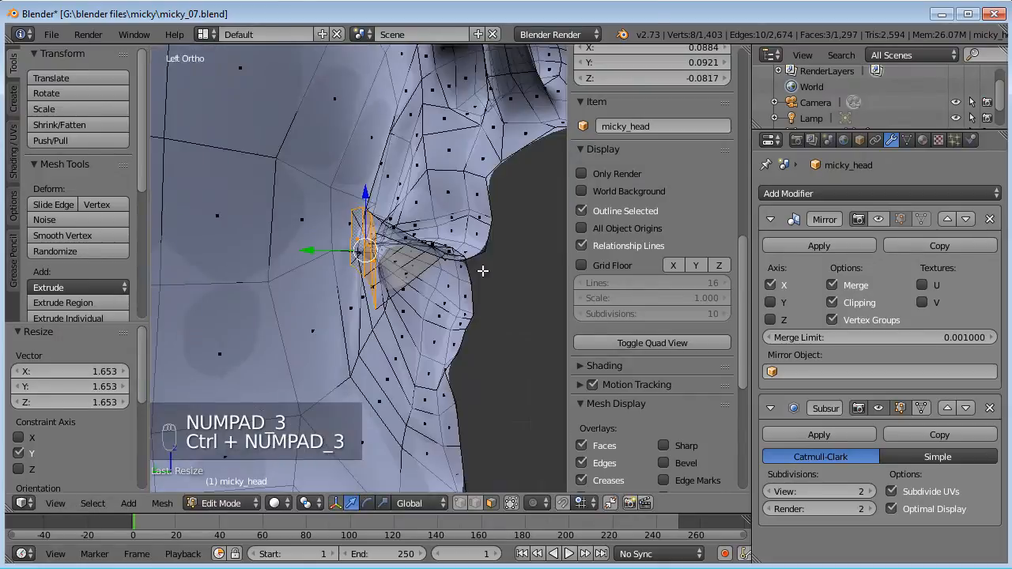
click(323, 240)
drag(313, 249, 324, 244)
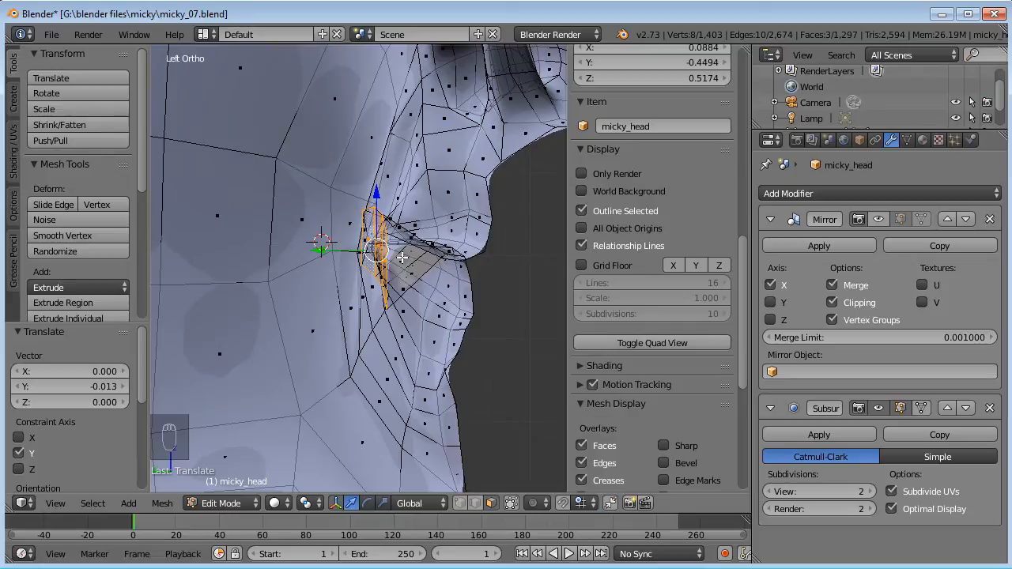
Step: Extrude the back mouth faces inward by about -0.027 in X, 0.176 in Y and -0.002 in Z
scroll(418, 247, down, 1)
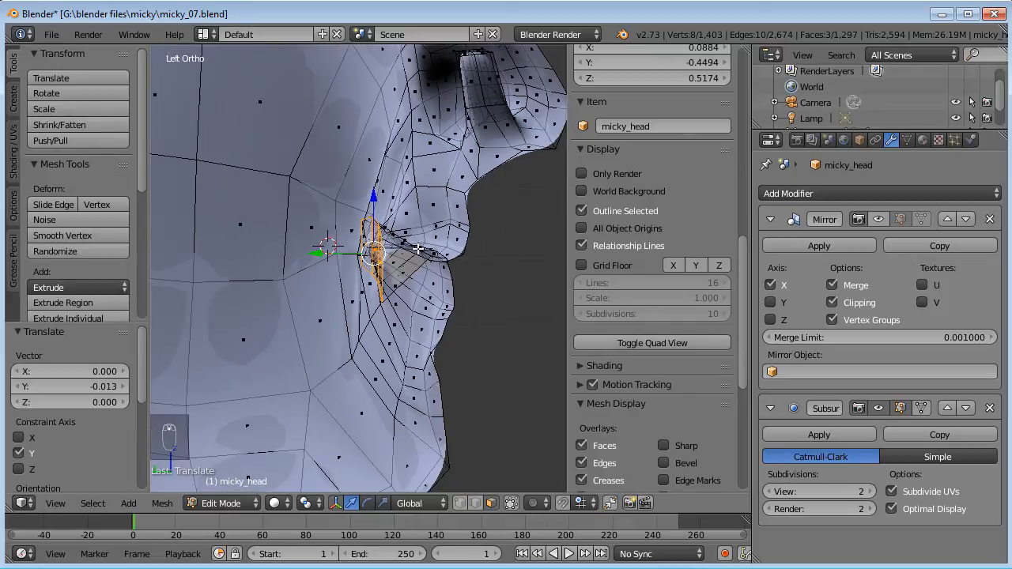
shift+middle_drag(473, 257, 526, 249)
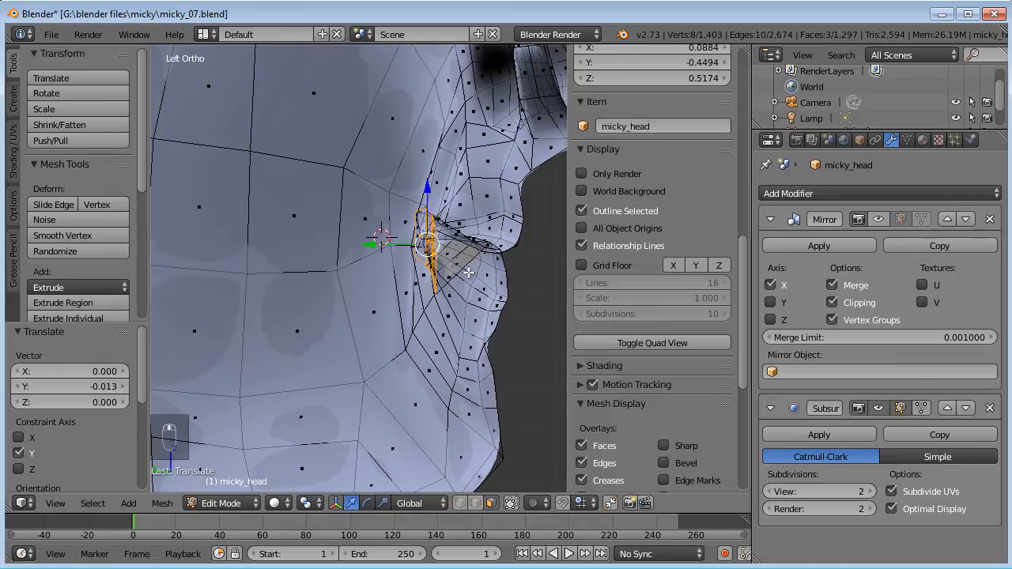
key(e)
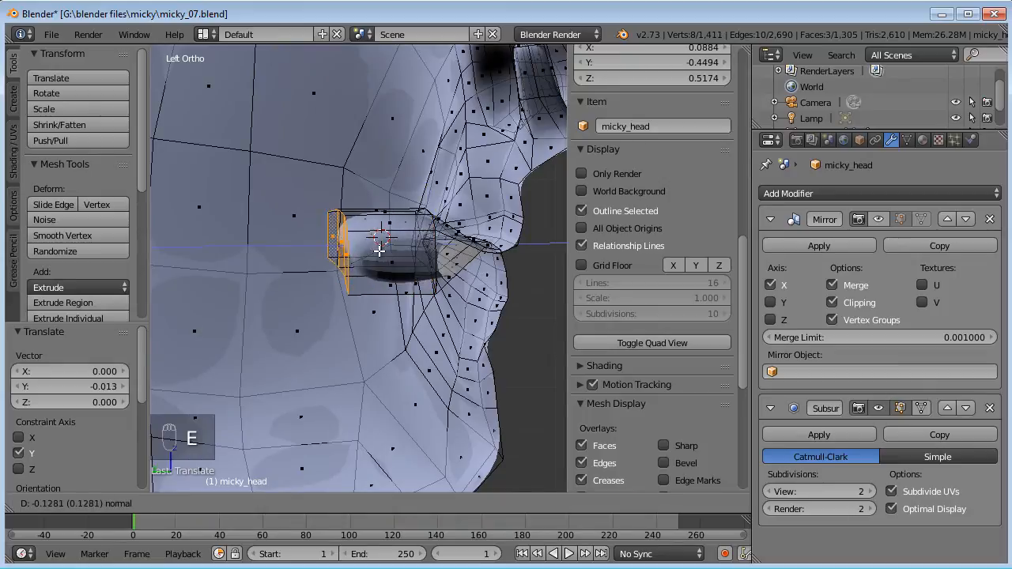
click(348, 249)
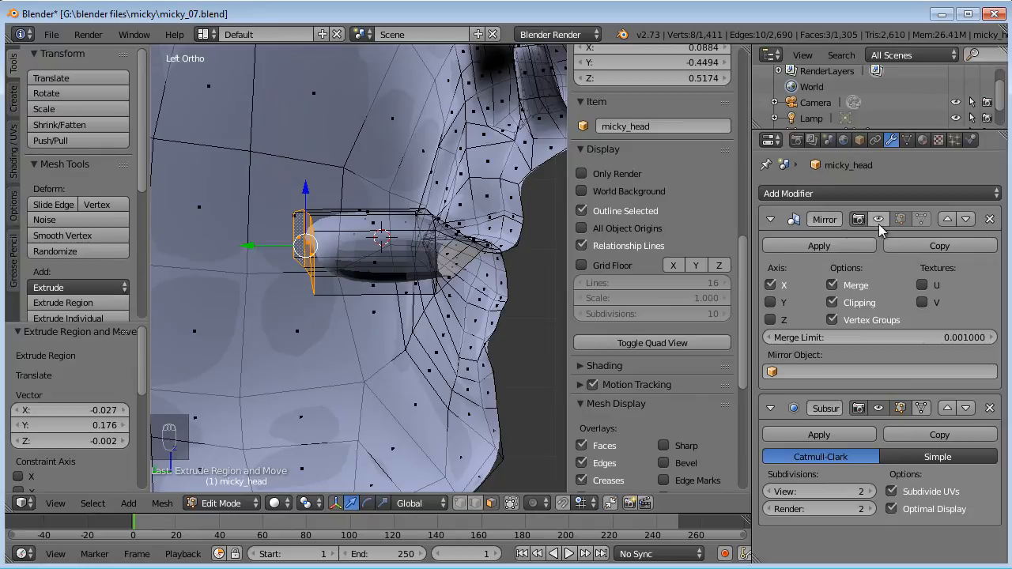
Step: Extrude the back mouth faces further inward by about -0.030 in X, 0.195 in Y and -0.002 in Z
shift+middle_drag(390, 248, 434, 239)
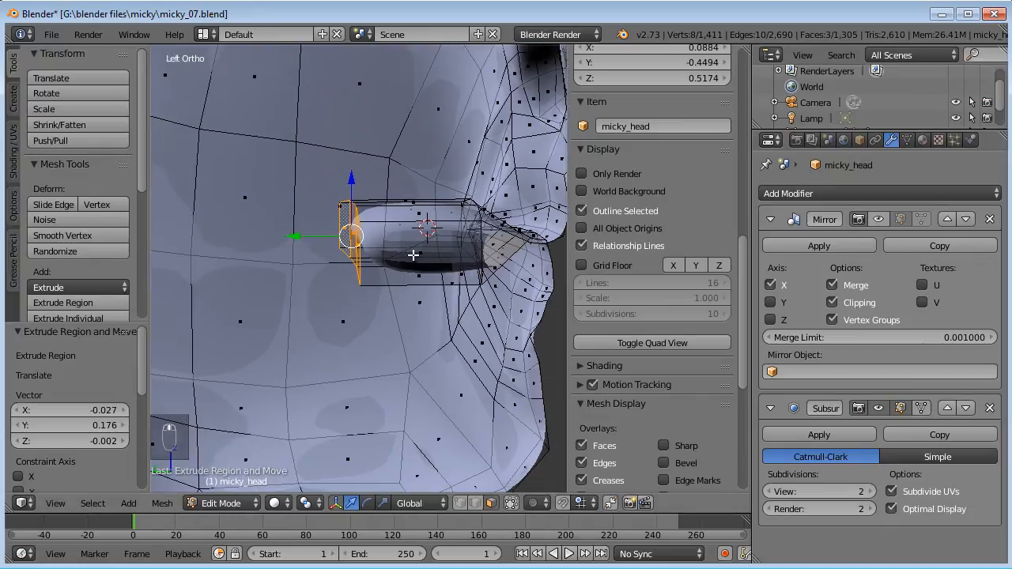
scroll(417, 263, down, 2)
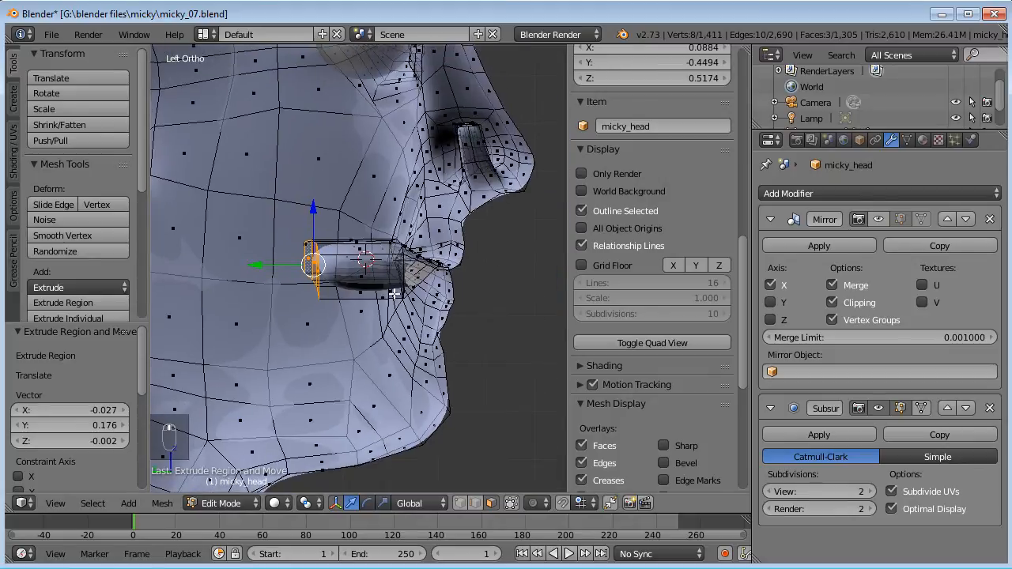
scroll(390, 294, up, 2)
shift+middle_drag(330, 292, 434, 262)
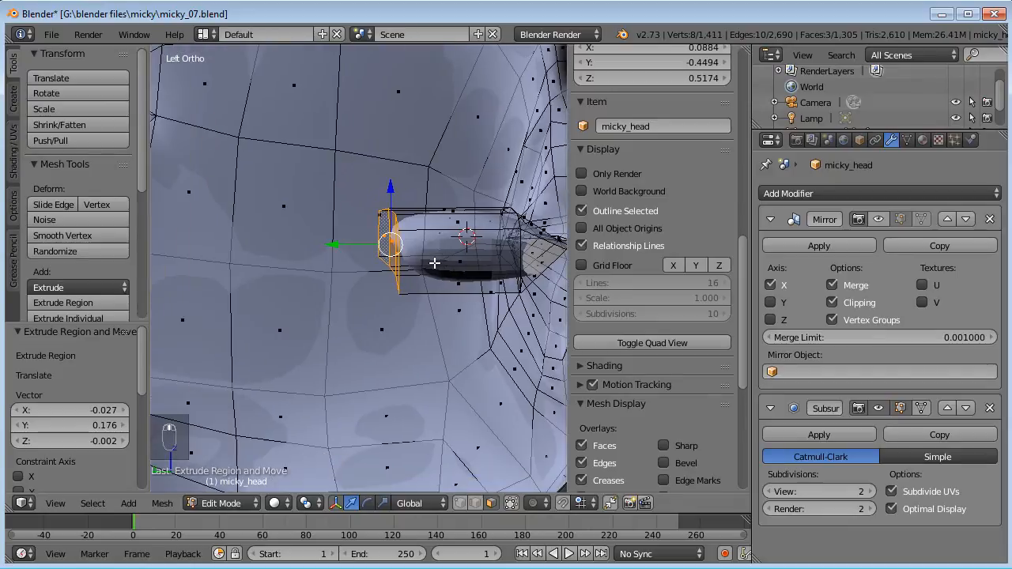
key(e)
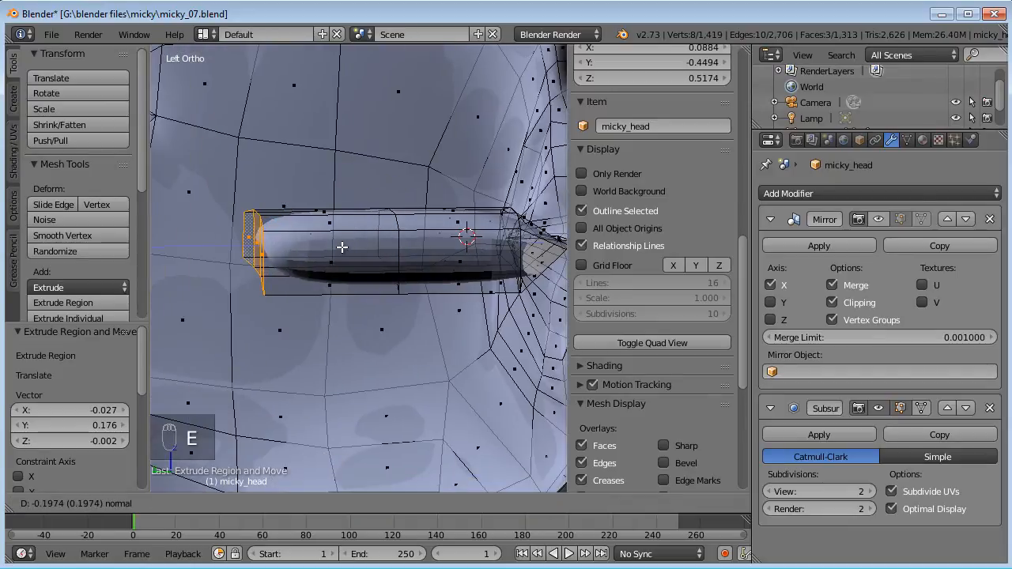
click(339, 246)
Step: Move the new back mouth faces about 0.008 in Y and -0.010 in Z
scroll(362, 245, down, 2)
scroll(362, 245, down, 3)
scroll(385, 247, up, 3)
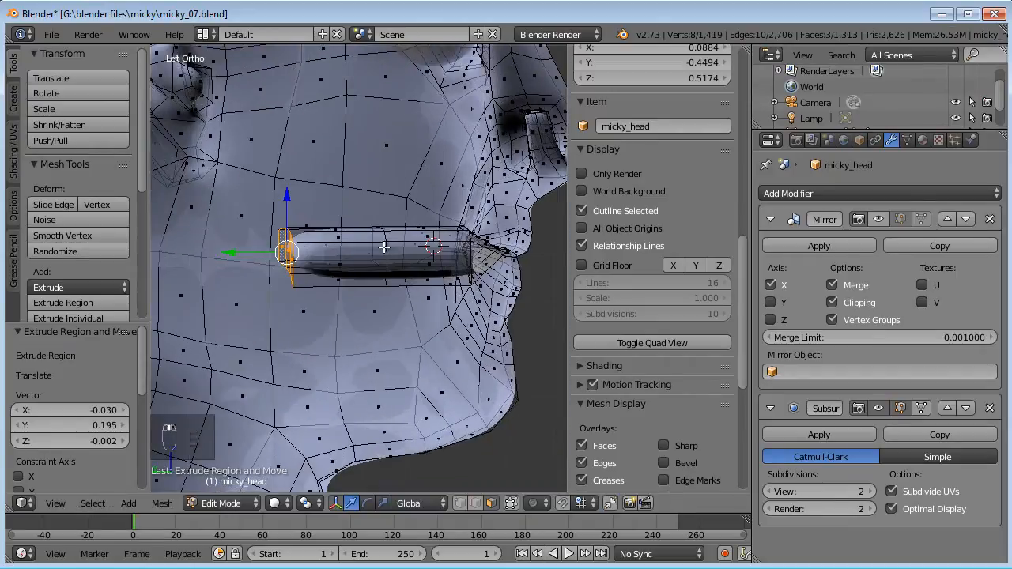
key(g)
click(363, 251)
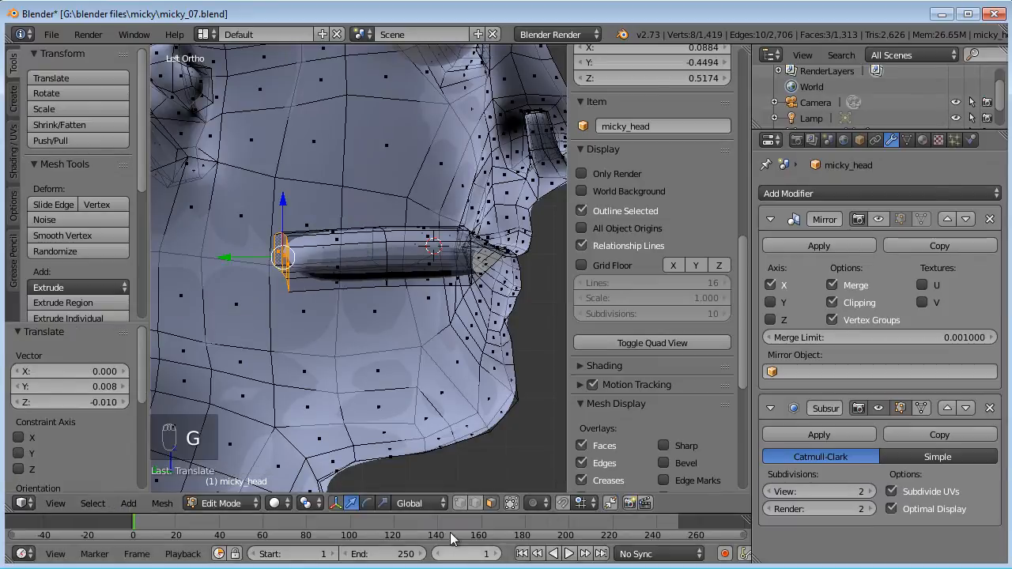
Step: Scale the middle edge loop of the mouth cavity by about 1.915 along Z and raise it about 0.028
alt+right_click(387, 265)
key(s)
key(z)
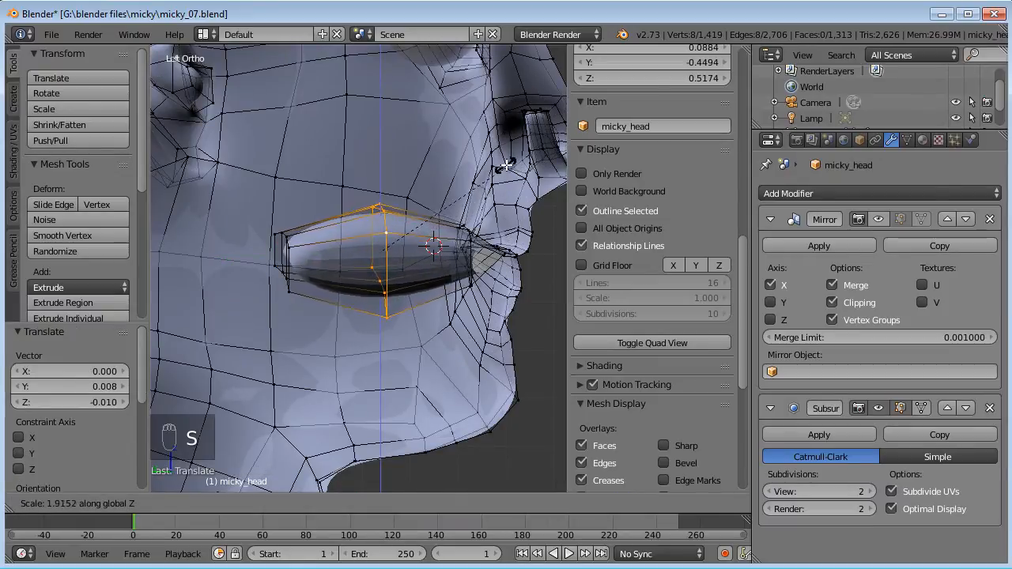
click(506, 168)
key(g)
key(z)
click(507, 147)
Step: Select the vertices of the mouth cavity floor and flatten them by scaling to 0 along Z
middle_drag(507, 147, 435, 229)
right_click(433, 274)
shift+right_click(410, 268)
shift+right_click(386, 272)
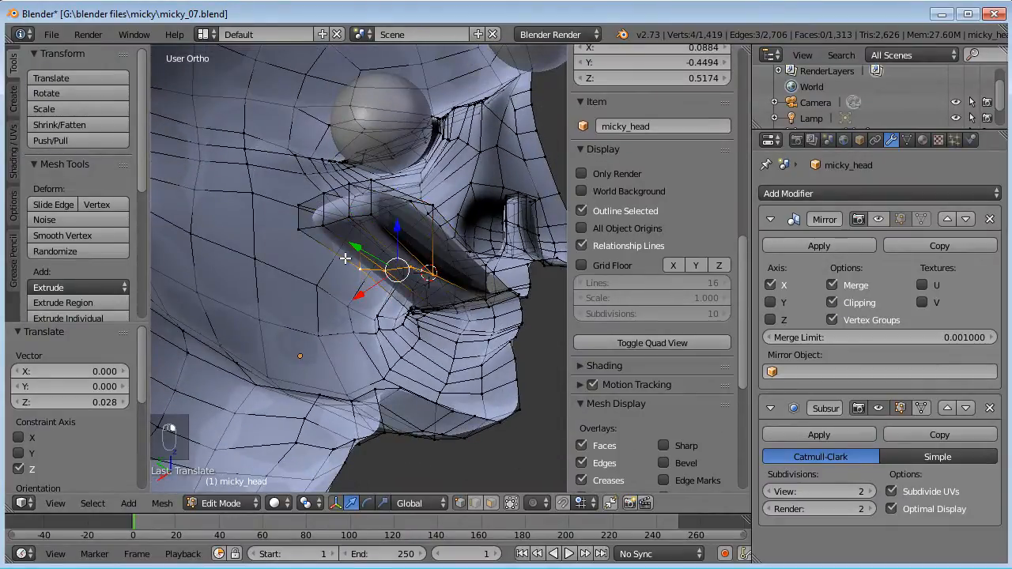
shift+right_click(348, 219)
shift+right_click(373, 216)
middle_drag(377, 215, 484, 202)
key(s)
key(z)
key(0)
key(Return)
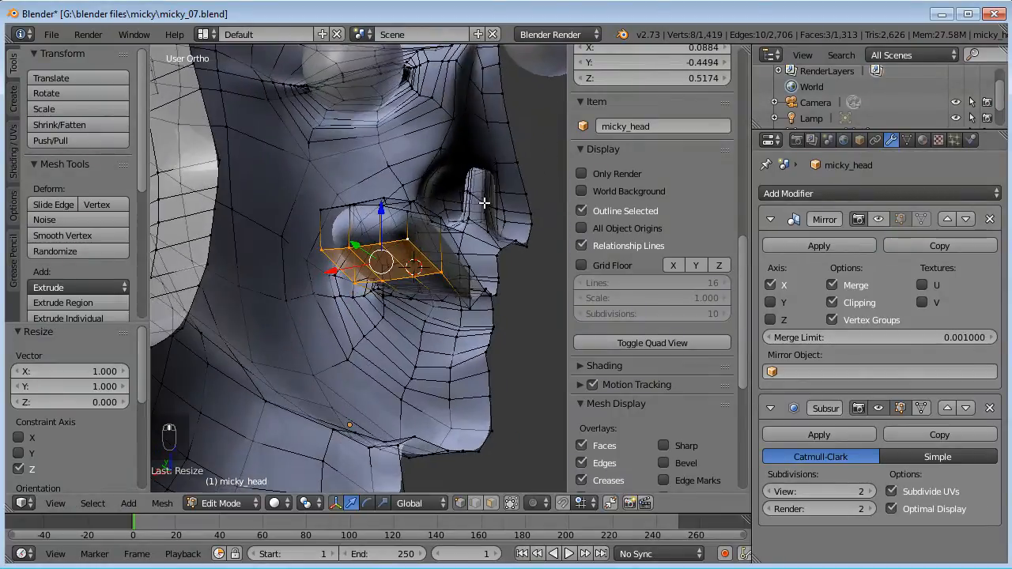
Step: Rotate the flattened cavity floor about -4.46° around the Y axis
key(r)
key(y)
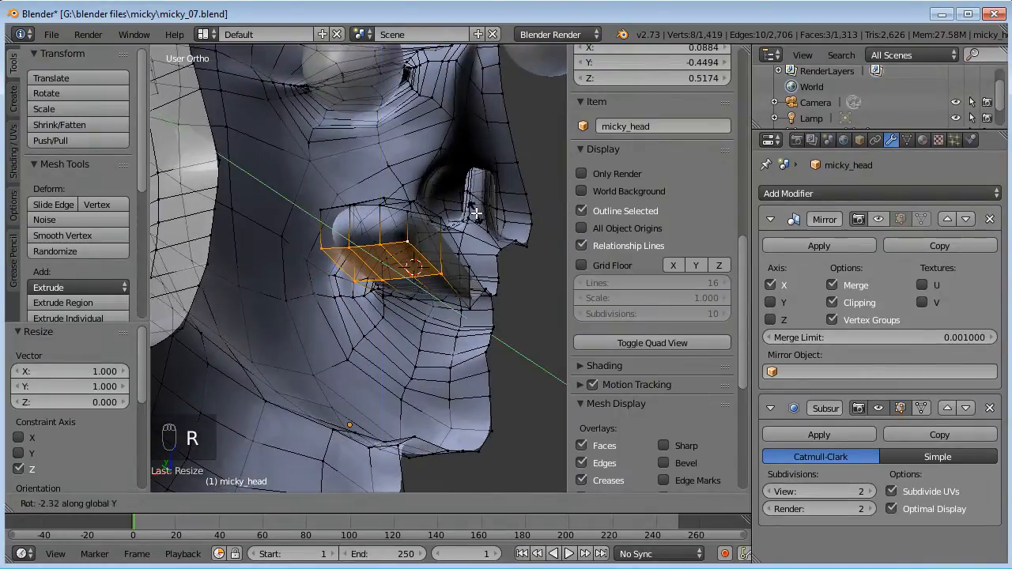
click(474, 218)
Step: Move two vertices of the cavity's upper middle edge about 0.003 in Y and 0.024 in Z
middle_drag(474, 217, 386, 242)
right_click(385, 240)
shift+right_click(374, 232)
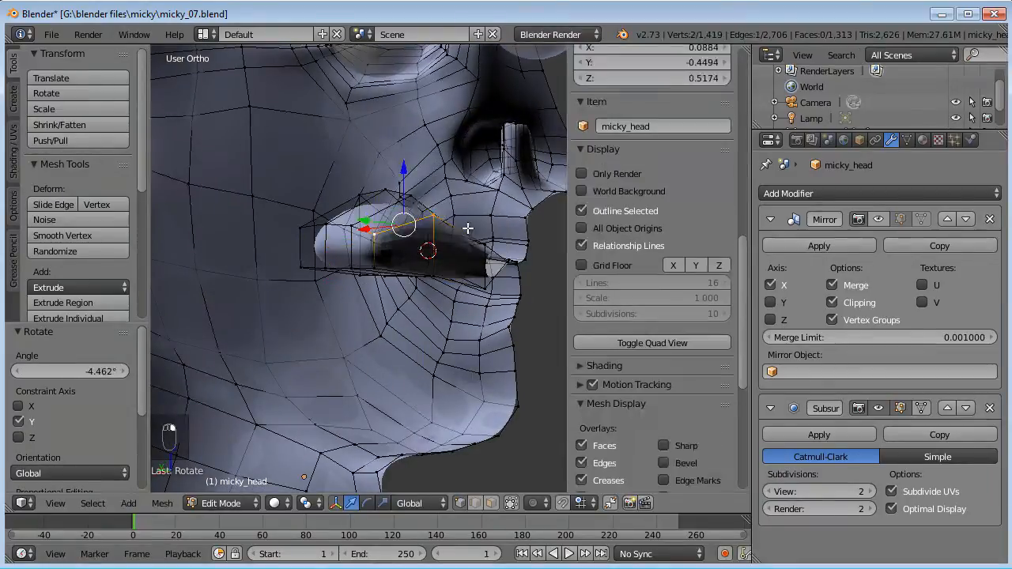
key(g)
click(467, 213)
Step: Select two more vertices on the upper part of the cavity and reposition them to round the roof
middle_drag(467, 214, 420, 237)
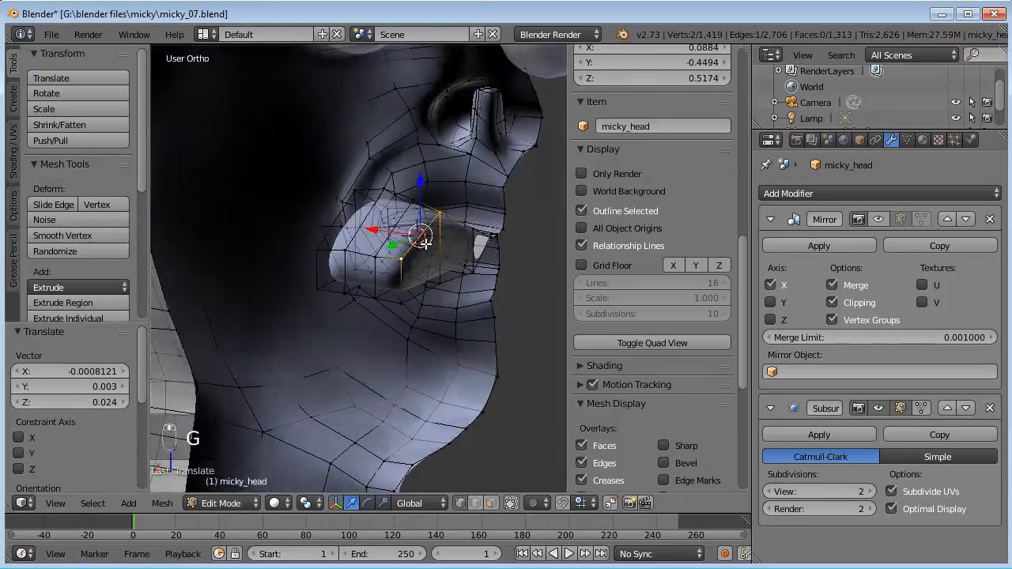
scroll(420, 237, up, 2)
right_click(346, 148)
shift+right_click(299, 236)
key(g)
click(356, 238)
Step: Raise one vertex of the cavity roof about 0.019 in Z and its neighbour toward the midline about 0.049
middle_drag(436, 172, 434, 167)
right_click(433, 171)
key(g)
click(442, 146)
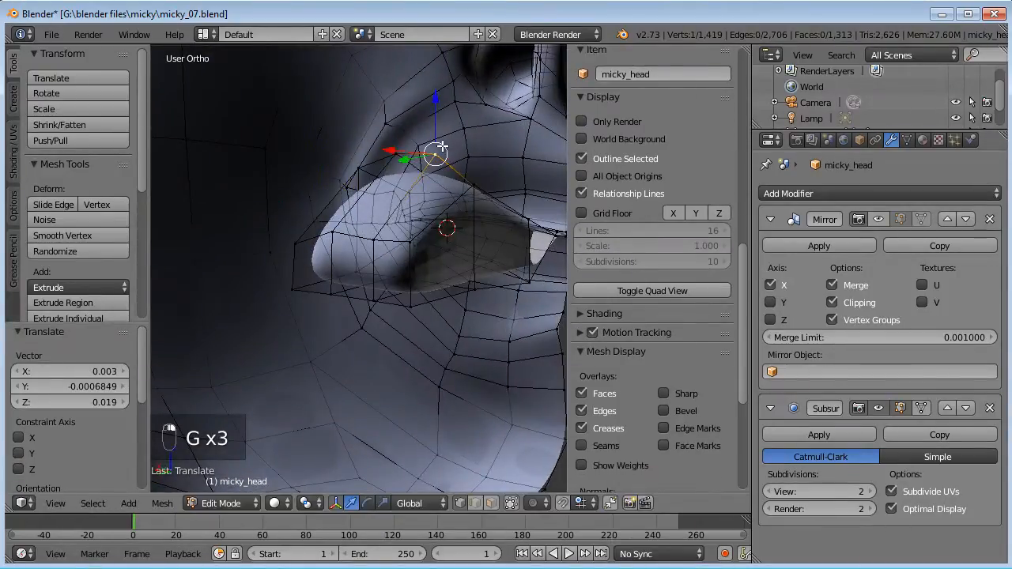
key(g)
right_click(466, 182)
key(g)
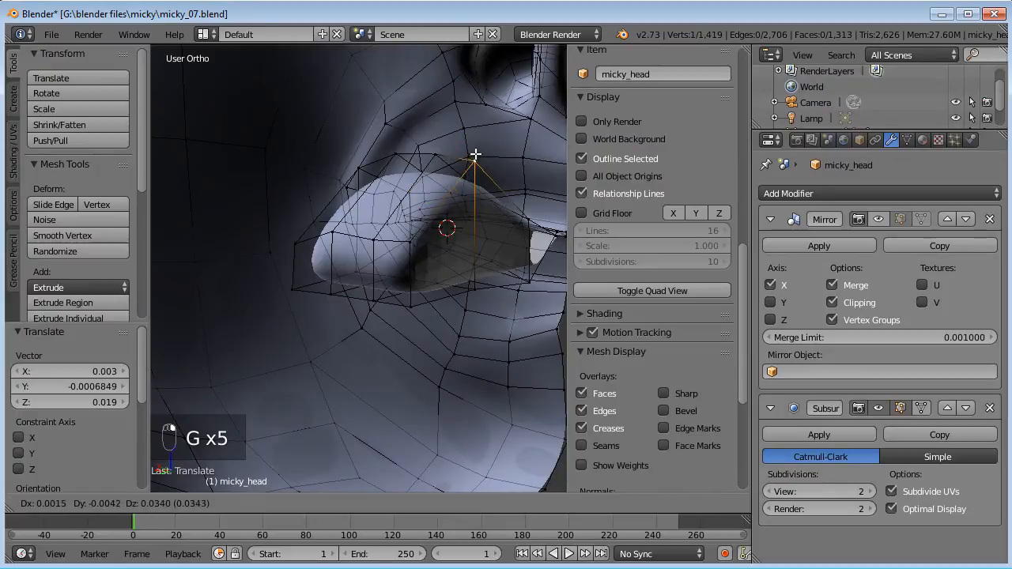
click(473, 144)
Step: Delete the two large faces that close off the mouth cavity along the head's midline
middle_drag(400, 197, 427, 238)
click(493, 502)
right_click(398, 248)
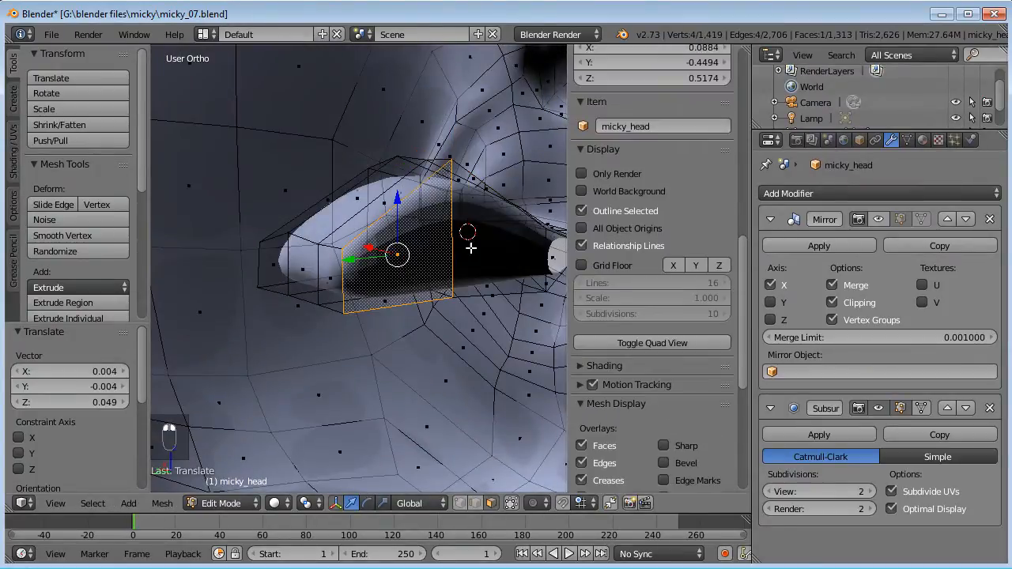
middle_drag(535, 291, 451, 255)
right_click(457, 254)
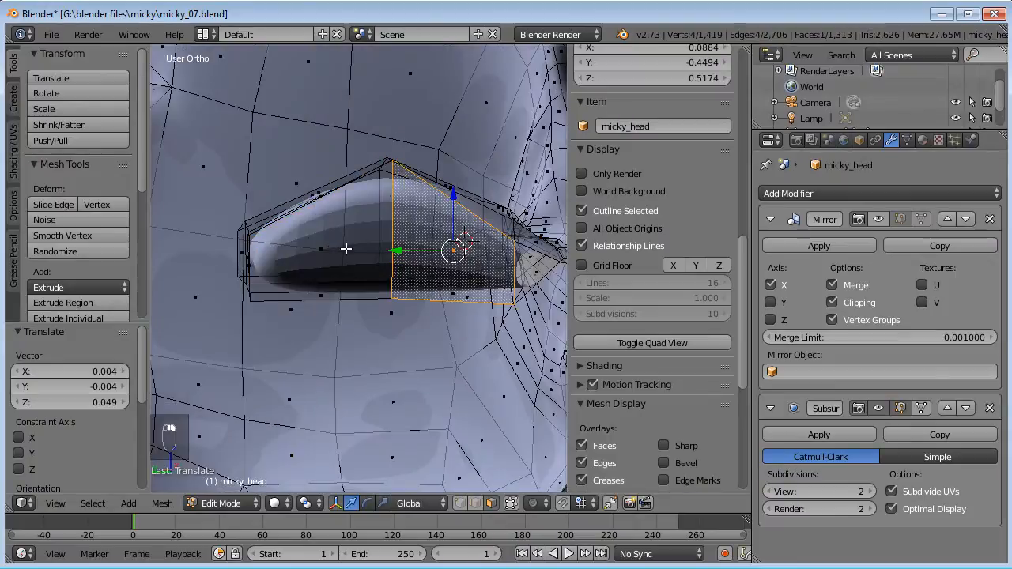
key(Delete)
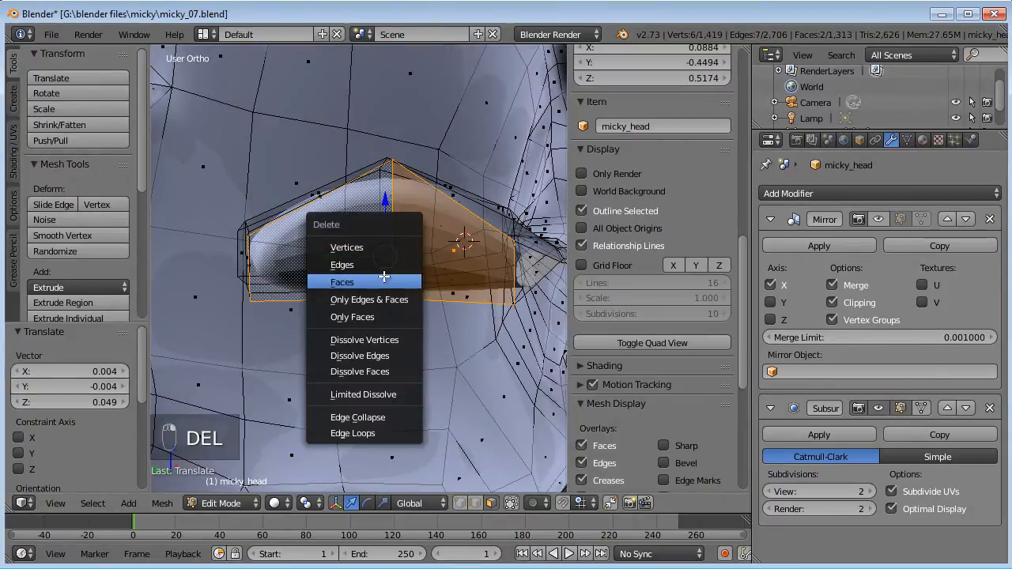
click(411, 216)
Step: Show the Mirror modifier in edit mode and check the mouth from the front
middle_drag(349, 263, 241, 258)
click(899, 219)
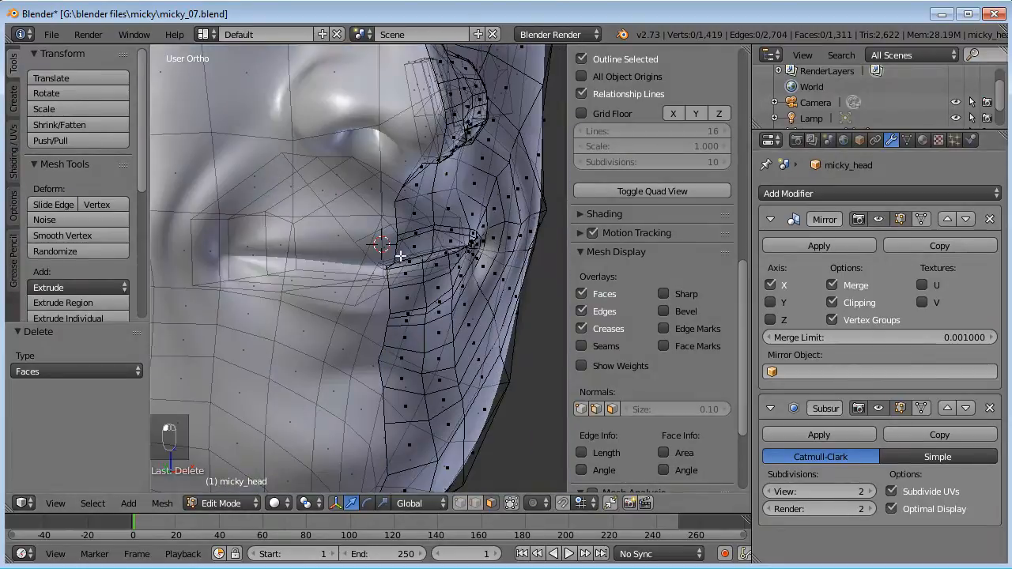
key(z)
mouse_move(383, 257)
middle_down()
mouse_move(476, 253)
mouse_move(387, 300)
mouse_move(388, 246)
mouse_move(479, 240)
mouse_move(429, 303)
mouse_move(451, 267)
mouse_move(391, 293)
middle_up()
key(z)
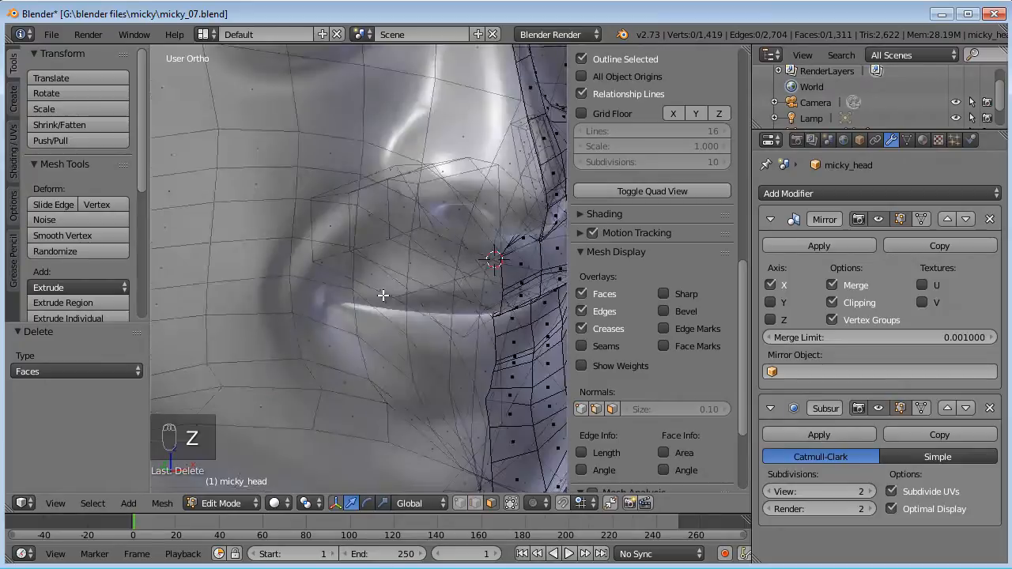
Step: Move the two upper cavity vertices beside the midline about -0.002 in X and 0.029 in Z
middle_drag(503, 245, 512, 291)
middle_drag(467, 443, 418, 255)
right_click(410, 236)
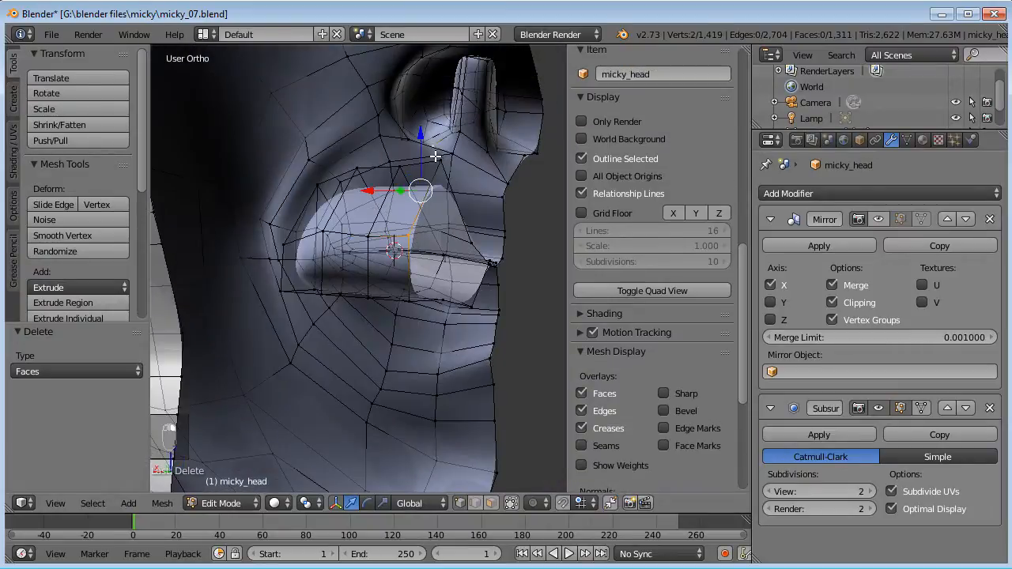
shift+right_click(410, 236)
key(g)
click(408, 215)
Step: Move the adjacent pair of upper cavity vertices about -0.001 in X and 0.032 in Z
right_click(367, 236)
shift+right_click(396, 167)
key(g)
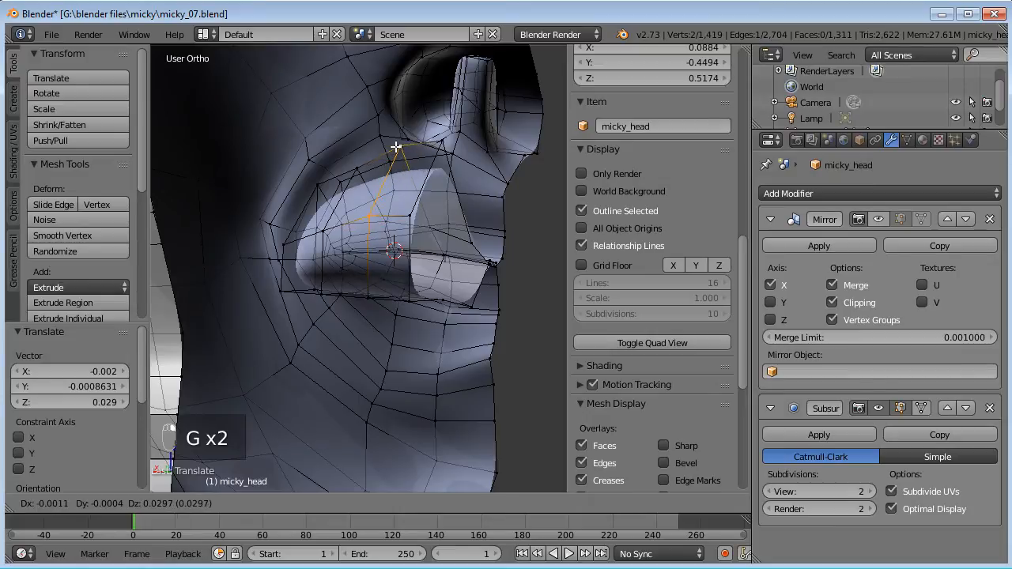
click(396, 145)
Step: Move the two midline vertices at the back of the mouth cavity about -0.025 along the Y axis
middle_drag(482, 199, 327, 275)
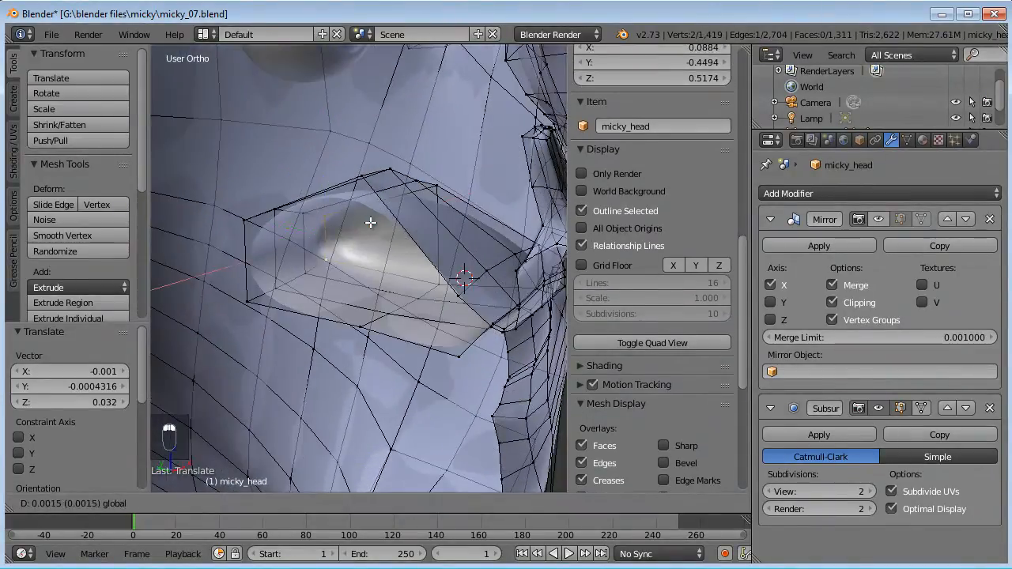
drag(366, 224, 320, 230)
middle_drag(365, 250, 469, 185)
mouse_move(476, 219)
middle_down()
mouse_move(535, 239)
mouse_move(479, 217)
middle_up()
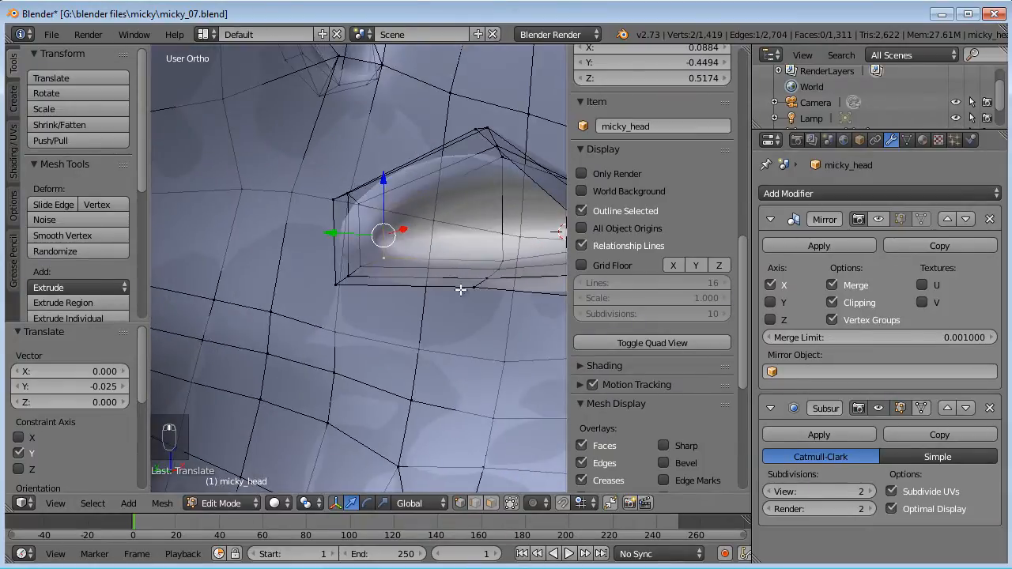
Step: Add two single loop cuts around the front part of the mouth cavity, the second close behind the lips
click(491, 503)
middle_drag(443, 277, 388, 226)
scroll(417, 220, up, 2)
key(ctrl+r)
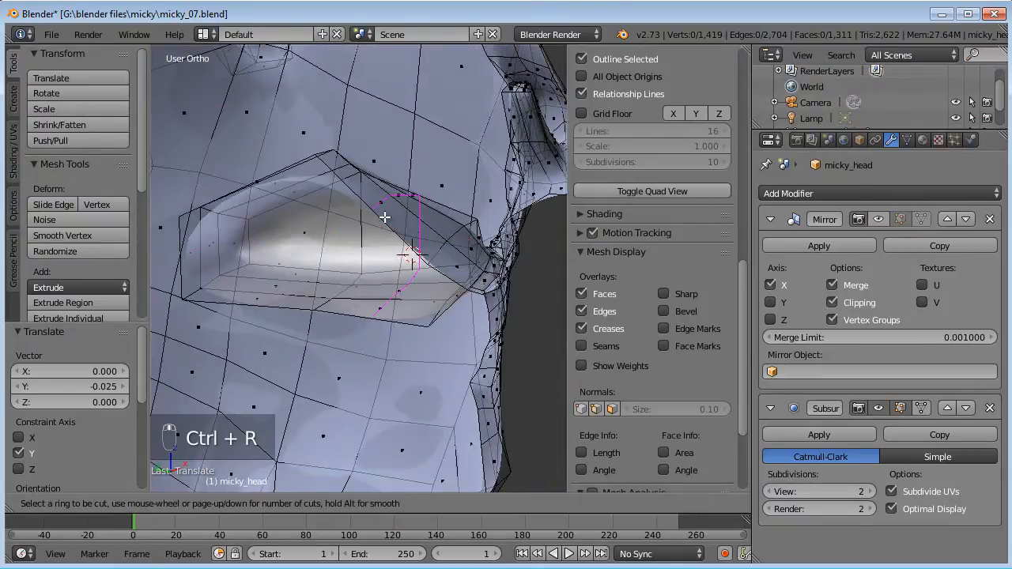
click(387, 217)
click(406, 228)
key(ctrl+r)
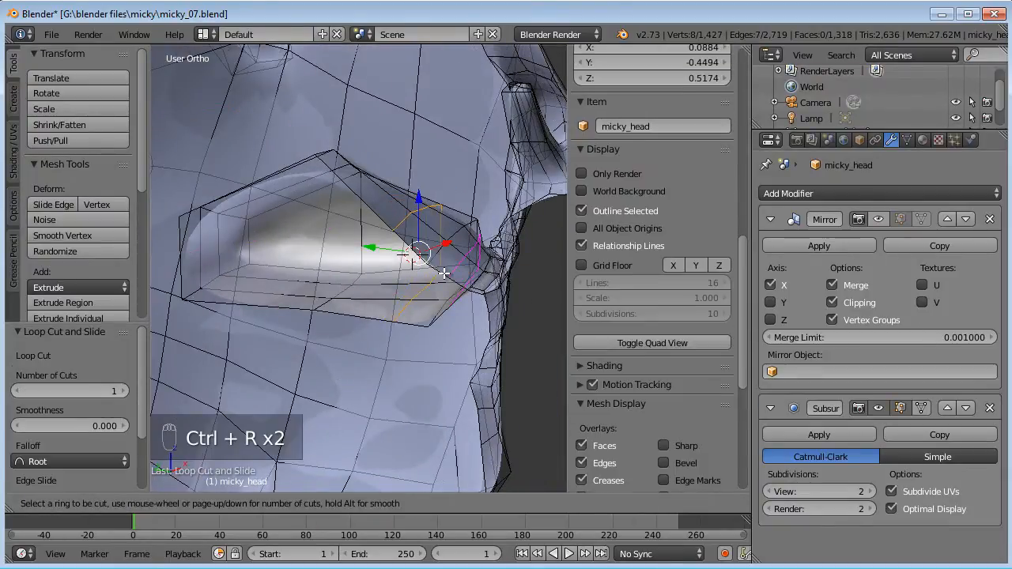
click(446, 273)
Step: Shrink/Fatten the new loop behind the lips by about 0.007 and move it about -0.004 in Y
key(KP_3)
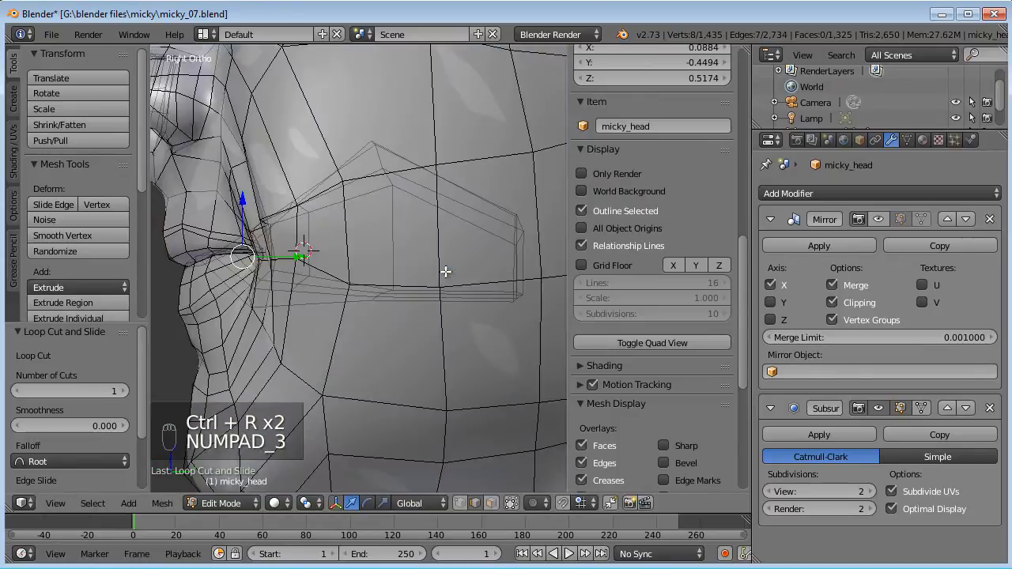
key(ctrl+KP_3)
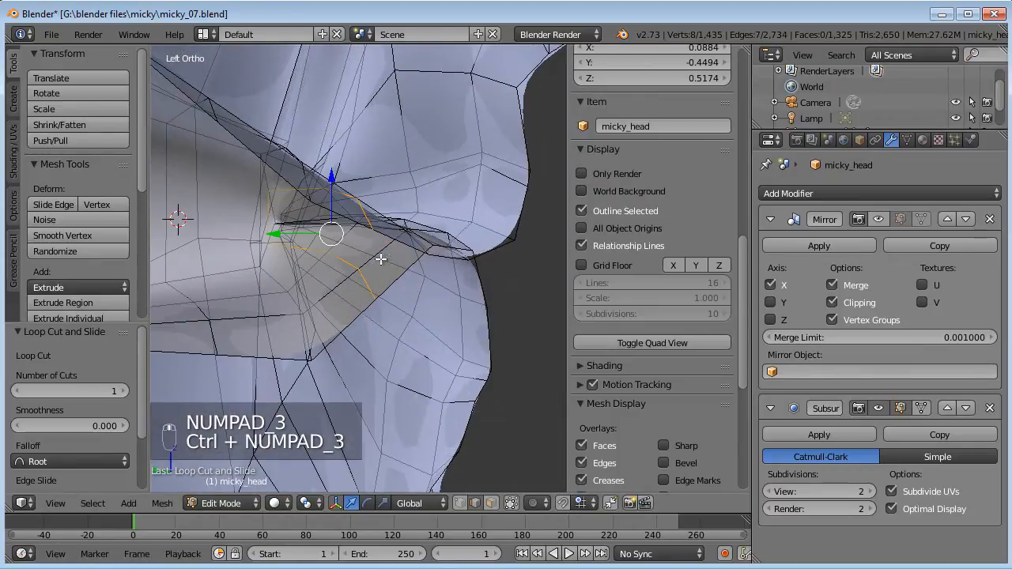
key(s)
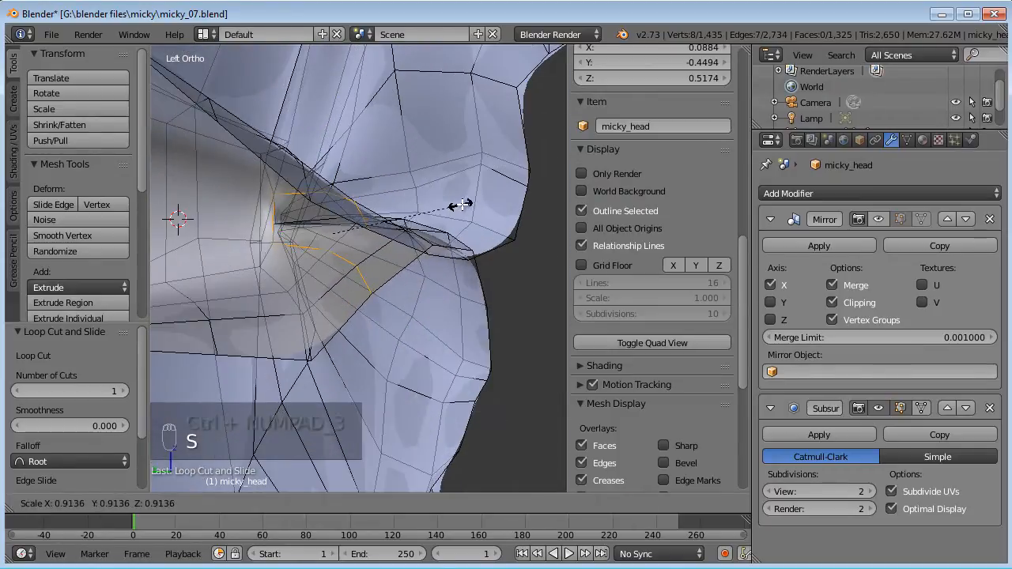
key(alt+s)
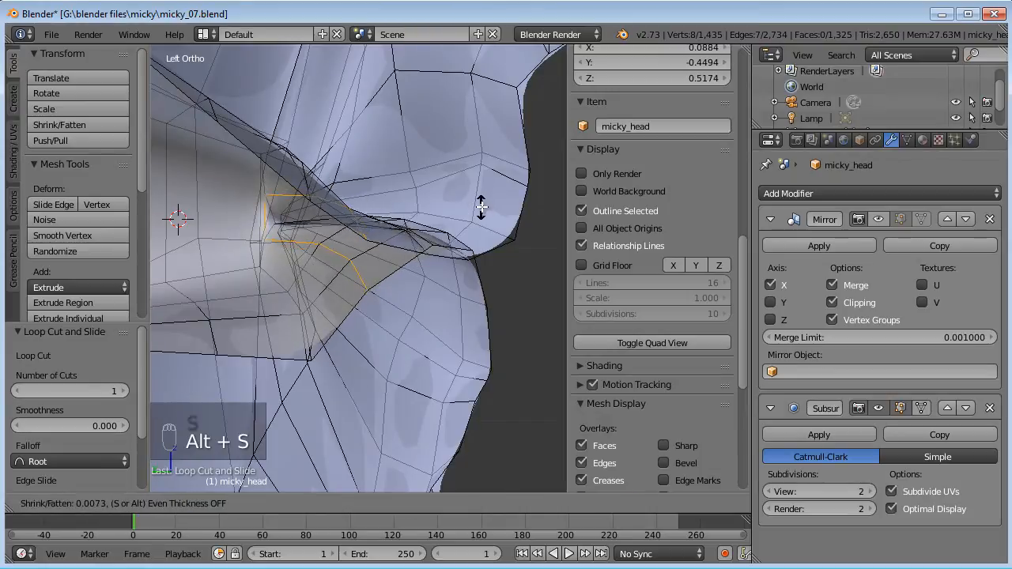
click(482, 207)
key(g)
click(487, 210)
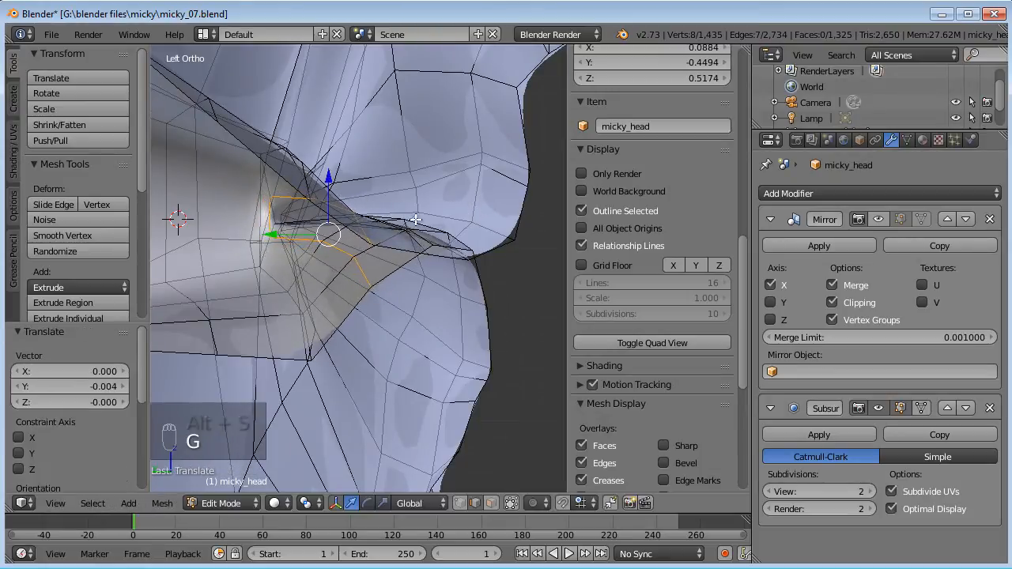
Step: Enlarge the next loop behind the lips along Z, reposition it, and scale it again by about 1.110
scroll(373, 218, down, 2)
shift+middle_drag(373, 219, 468, 221)
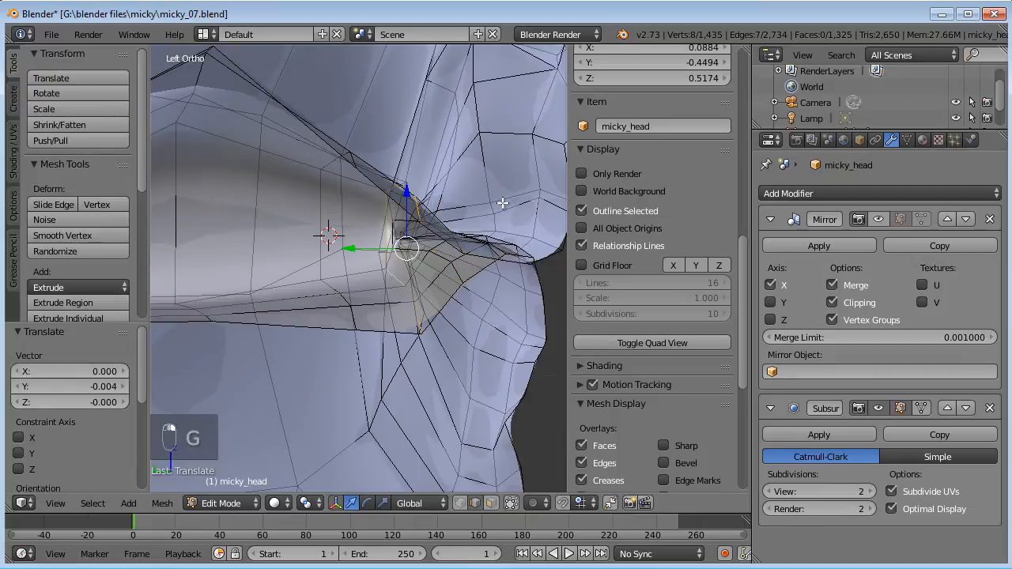
key(s)
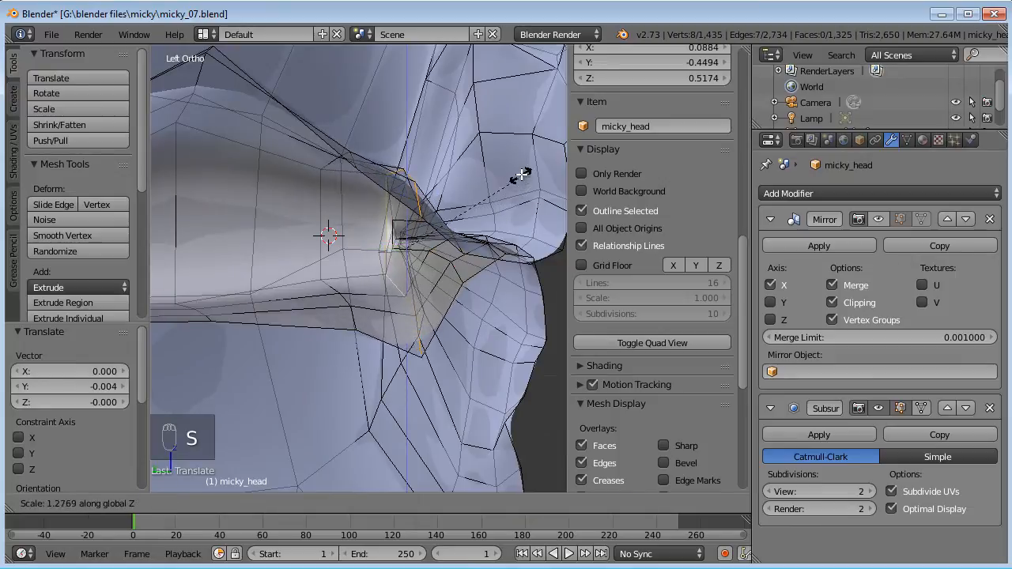
key(g)
key(s)
click(535, 151)
Step: Scale the next two loops toward the back of the cavity along Z, by about 1.667 and about 1.23
key(s)
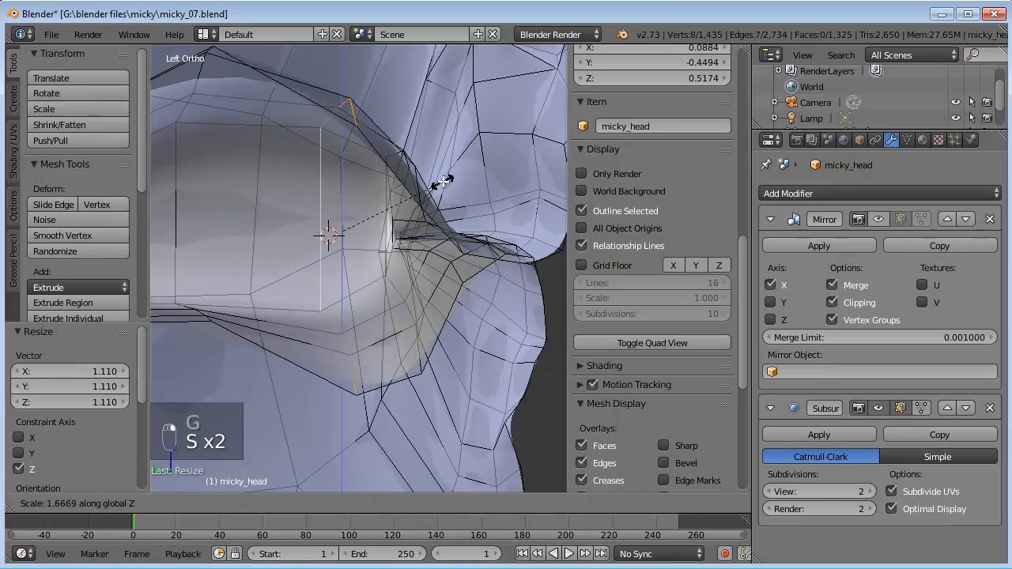
click(330, 228)
scroll(336, 217, up, 2)
alt+right_click(306, 207)
key(s)
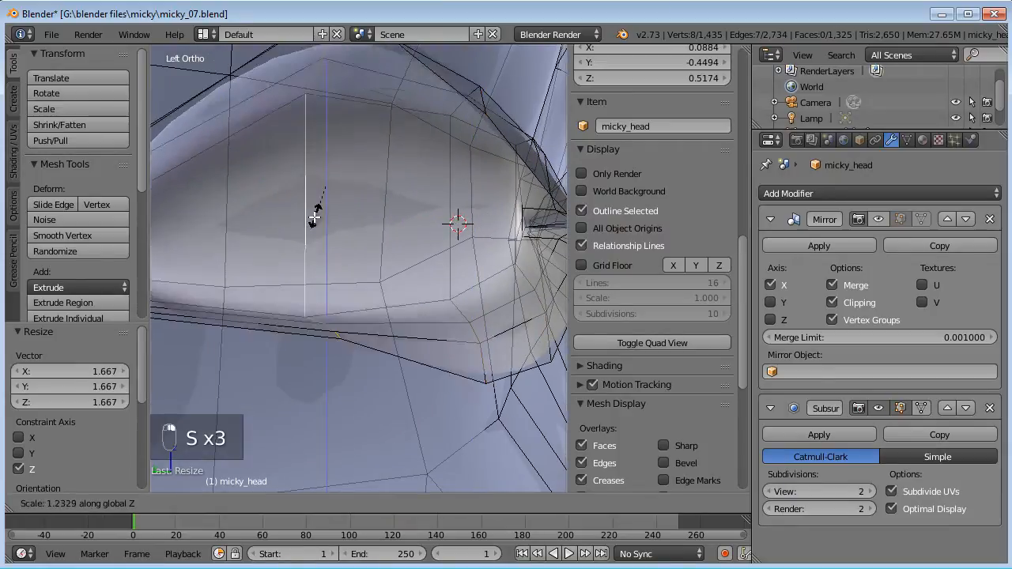
click(314, 221)
Step: Reposition and rescale the middle cavity loop, then shift it about 0.001 in Y and -0.007 in Z
scroll(332, 230, down, 2)
shift+middle_drag(345, 235, 389, 245)
key(g)
middle_click(365, 246)
click(367, 255)
key(s)
click(415, 244)
key(g)
click(452, 227)
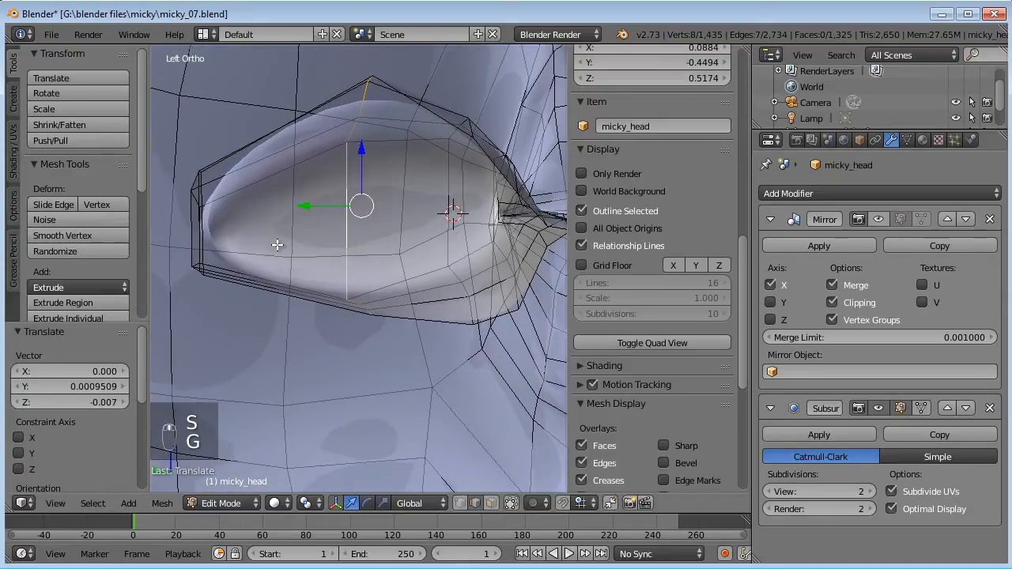
Step: Select the vertices at the rear end of the mouth cavity and move them -0.020 in Z
key(a)
key(c)
drag(211, 182, 208, 273)
right_click(207, 273)
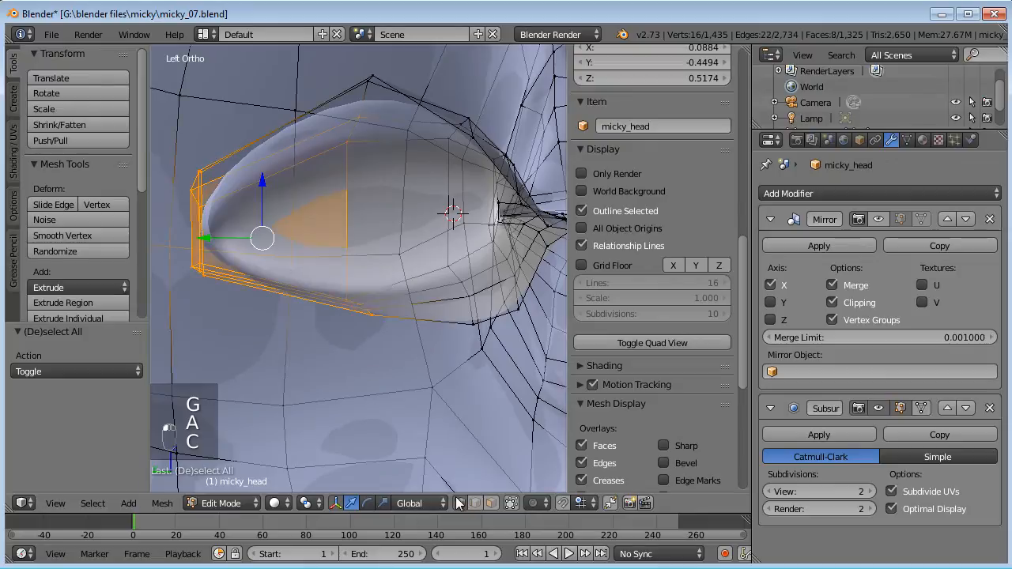
key(a)
key(b)
drag(223, 163, 187, 277)
key(g)
click(239, 287)
Step: Select the three lower faces of the cavity's back wall and extrude them forward about -0.057 in Y
middle_drag(294, 280, 429, 483)
click(459, 503)
shift+right_click(190, 233)
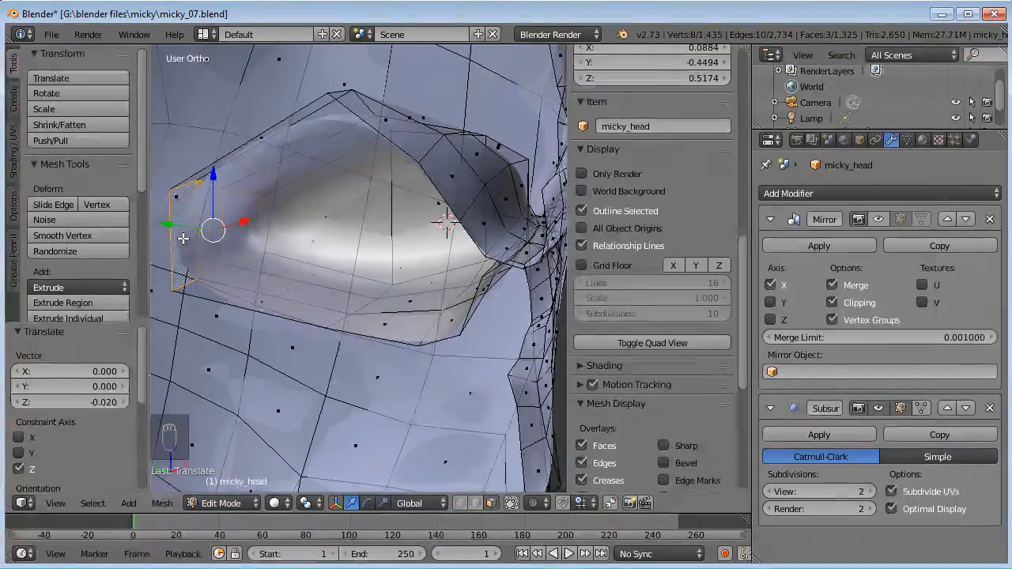
middle_drag(182, 238, 236, 215)
key(KP_3)
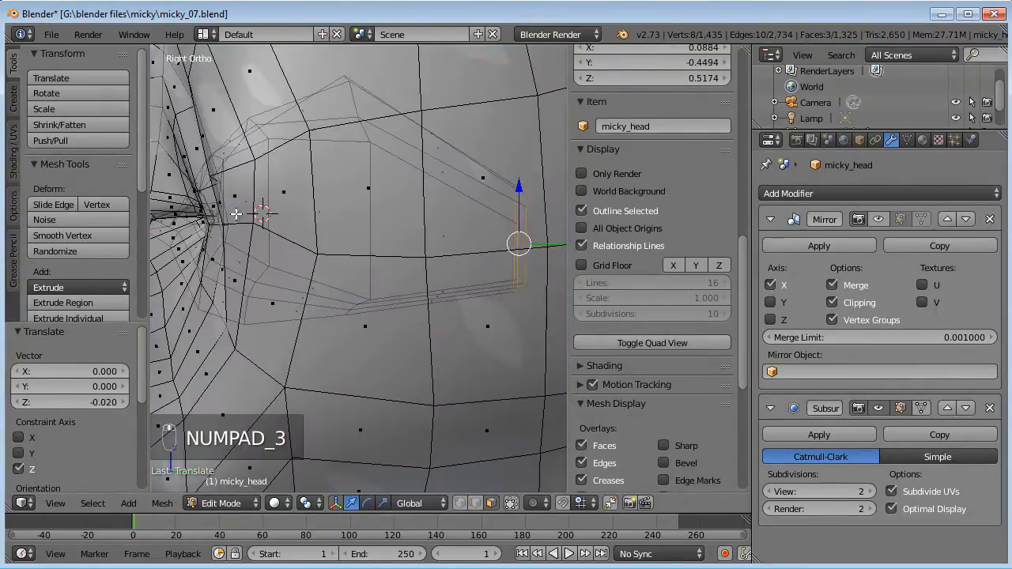
key(ctrl+KP_3)
shift+middle_drag(356, 222, 365, 194)
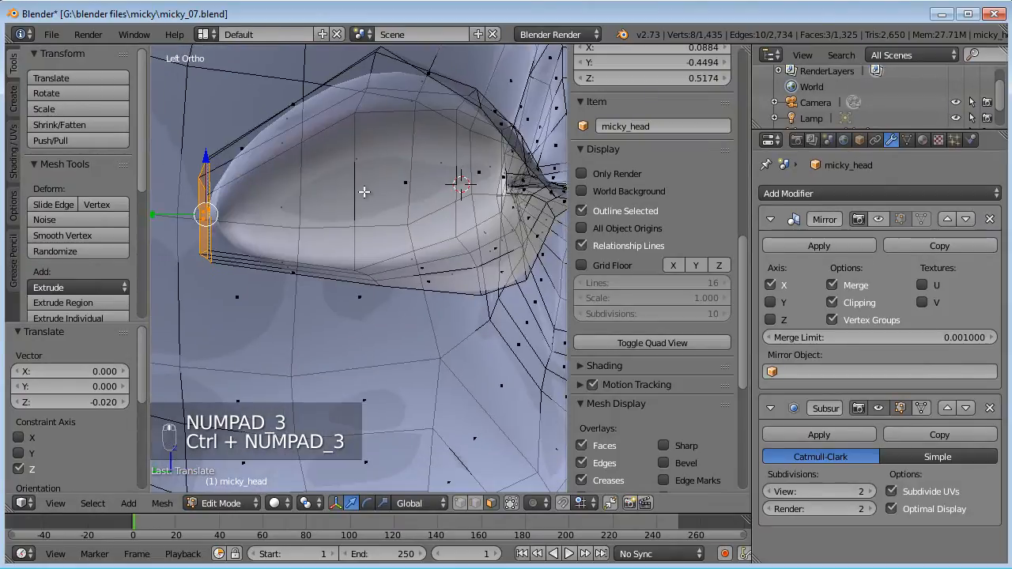
key(e)
click(385, 208)
Step: Shrink the extruded tongue root along Z, reposition it, and shift it about -0.002 in Y
key(s)
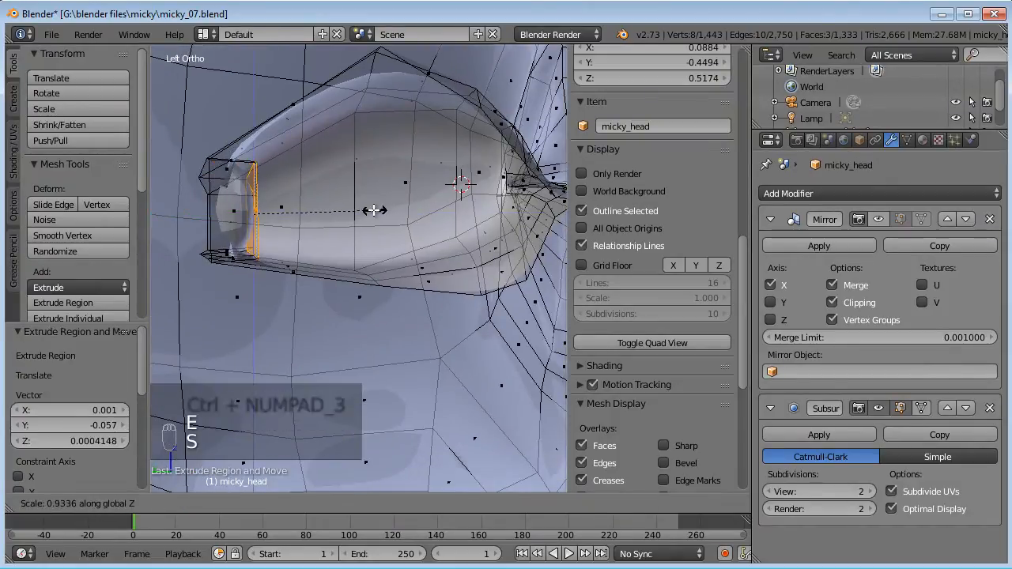
click(385, 210)
key(g)
click(384, 215)
key(s)
click(372, 221)
key(g)
click(372, 221)
Step: Extrude the tongue forward about -0.292 in Y, rotate its end faces, and shift them 0.006 in Y and -0.007 in Z
key(e)
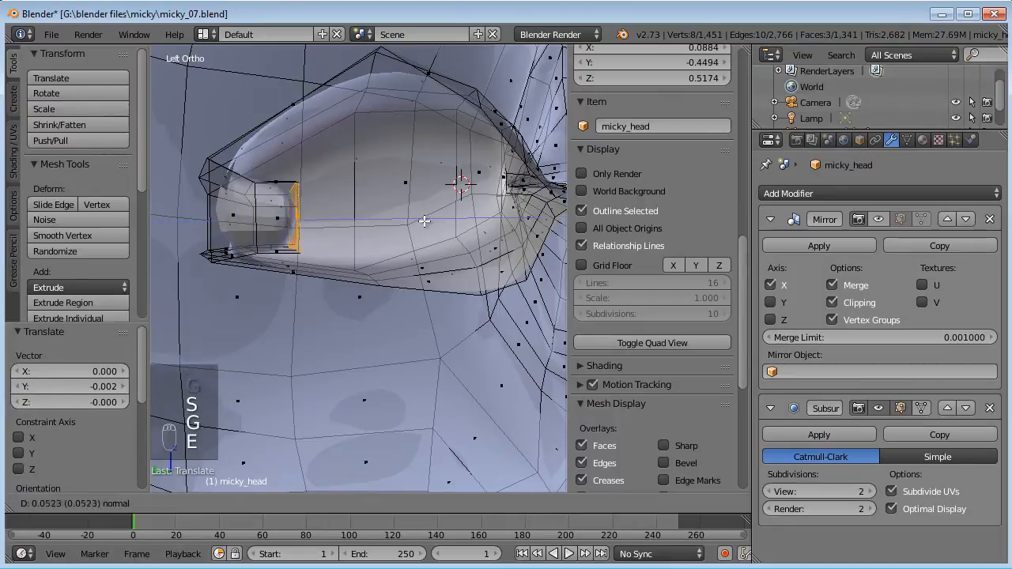
click(198, 224)
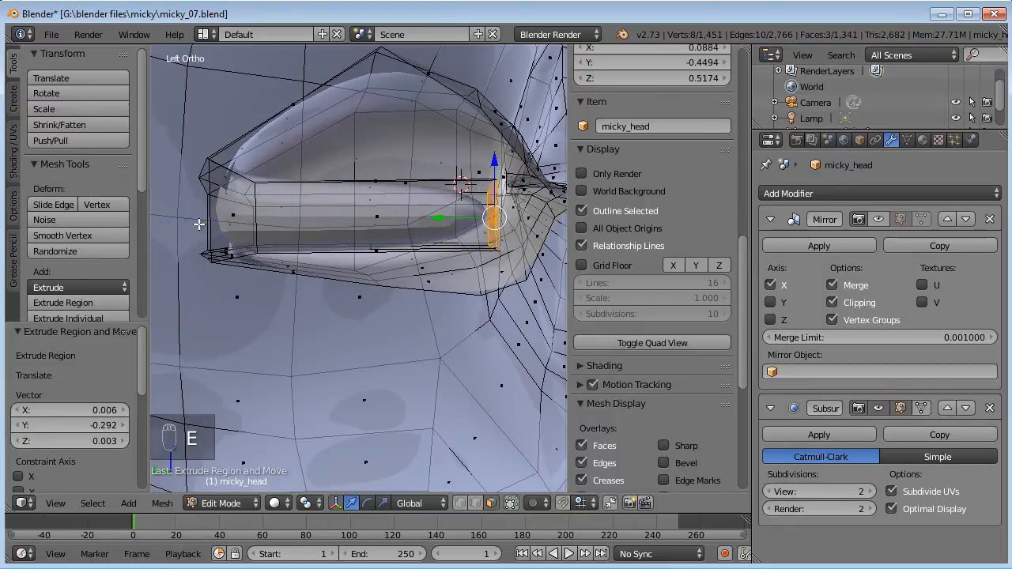
shift+middle_drag(297, 229, 216, 237)
key(r)
click(457, 155)
key(g)
click(457, 156)
Step: Delete the two faces on the midline side of the extruded tongue
right_click(302, 233)
shift+right_click(172, 224)
middle_drag(172, 224, 292, 244)
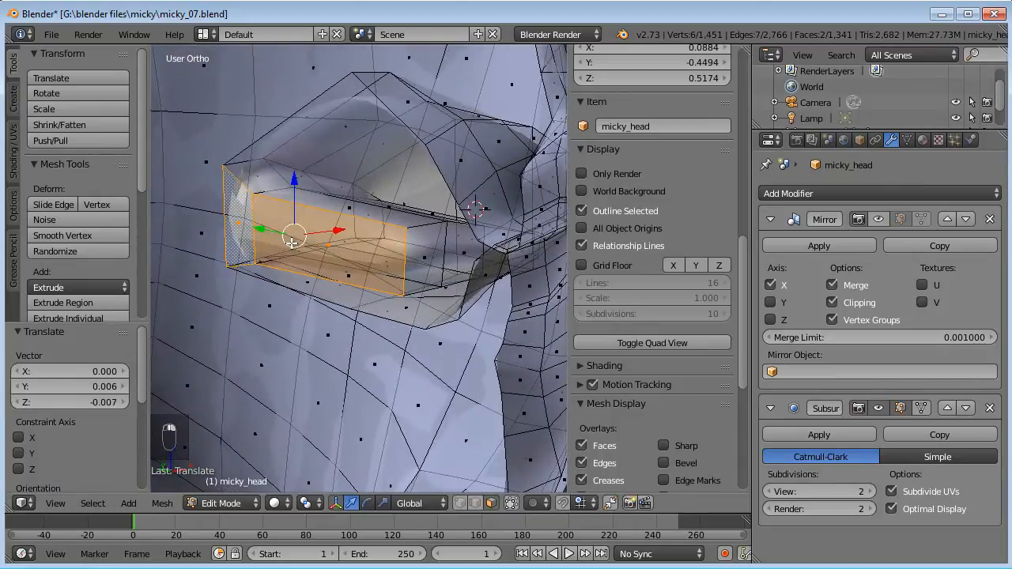
key(Delete)
click(292, 244)
Step: Select the two upper vertices at the tongue's front end and move them about 0.064 in Y
middle_drag(290, 185, 246, 268)
scroll(309, 292, up, 3)
middle_drag(423, 401, 370, 366)
right_click(391, 139)
middle_drag(390, 139, 364, 172)
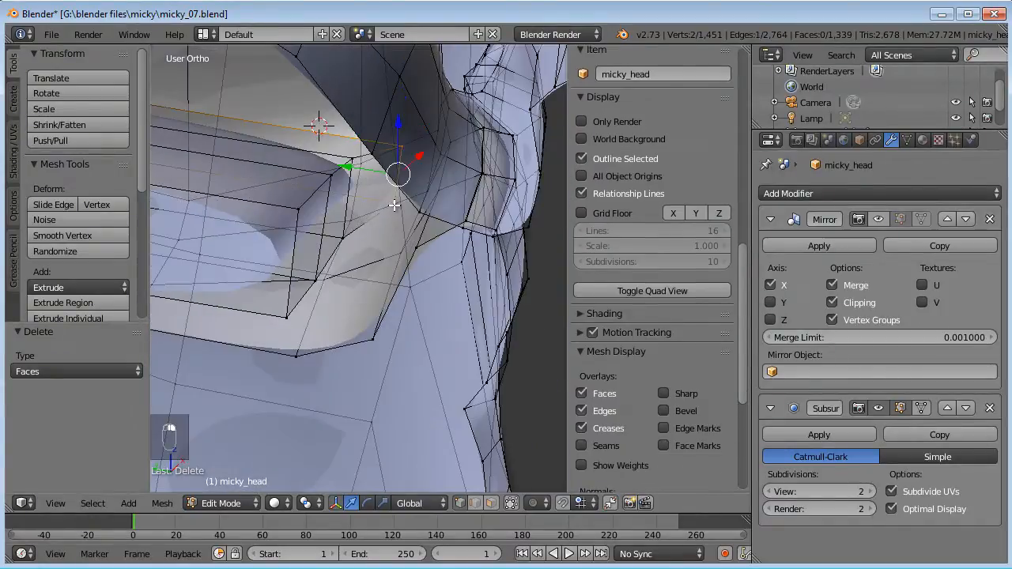
shift+right_click(394, 205)
middle_drag(394, 205, 399, 219)
drag(346, 164, 263, 156)
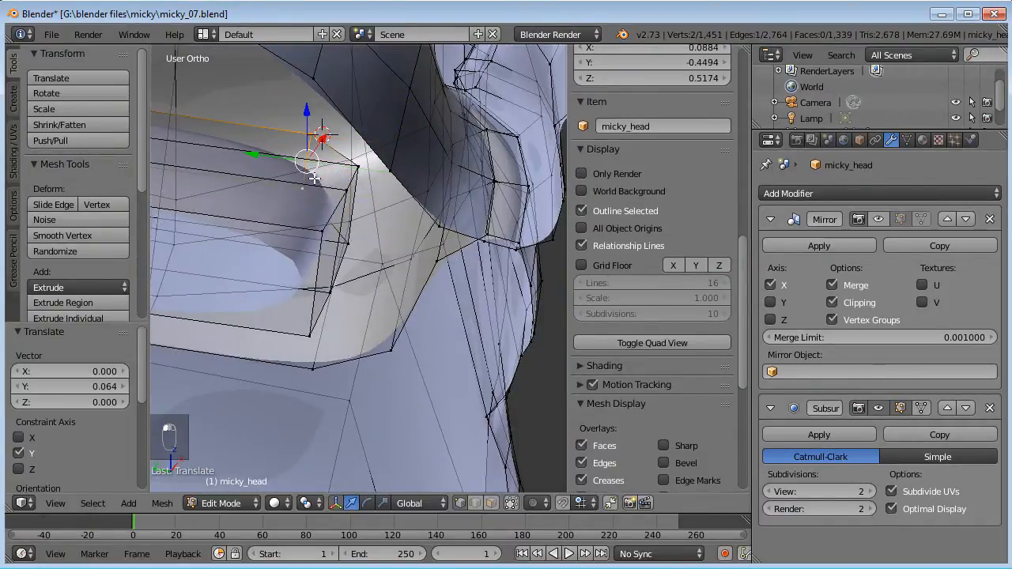
Step: Move the lower pair of tongue tip vertices -0.012 in Y, and shift another pair of tip vertices forward along Y
right_click(318, 236)
shift+right_click(311, 340)
drag(262, 280, 283, 255)
middle_drag(361, 209, 363, 227)
right_click(355, 181)
shift+right_click(345, 251)
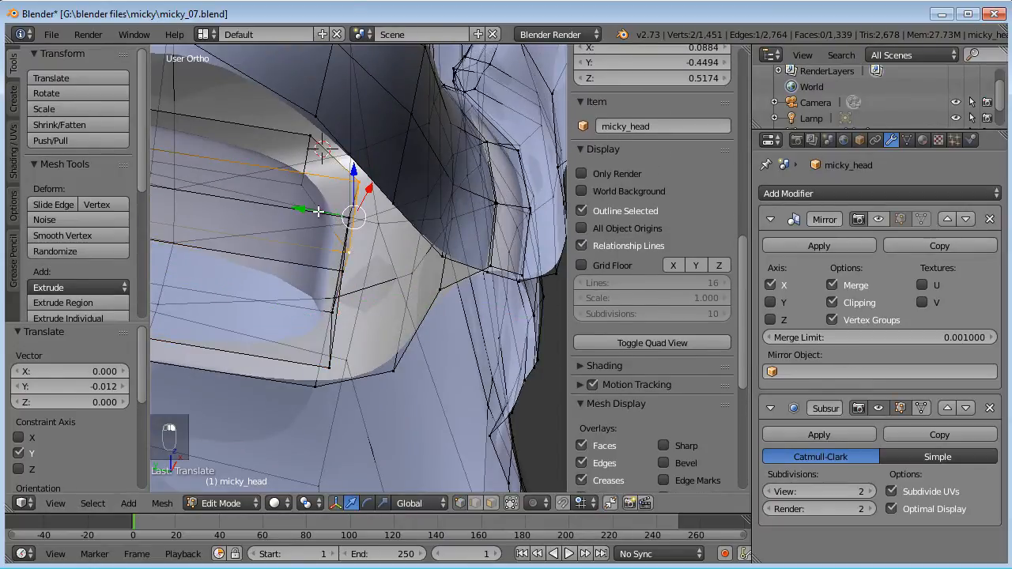
drag(312, 211, 300, 209)
Step: Add a loop cut across the tongue near its tip and raise it 0.009 in Z
middle_drag(294, 209, 379, 221)
key(ctrl+r)
click(346, 168)
click(430, 174)
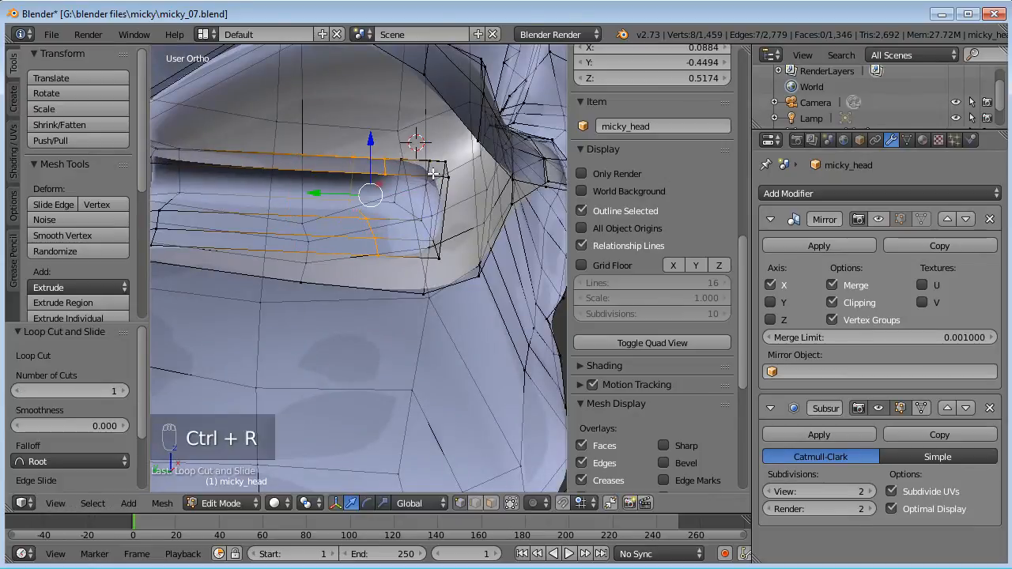
key(ctrl+KP_3)
mouse_move(459, 176)
middle_down()
mouse_move(420, 158)
mouse_move(413, 140)
mouse_move(433, 215)
mouse_move(445, 180)
mouse_move(472, 179)
middle_up()
key(g)
key(z)
click(434, 181)
Step: Add a second loop cut across the middle of the tongue and raise it 0.011 in Z
key(ctrl+r)
click(289, 147)
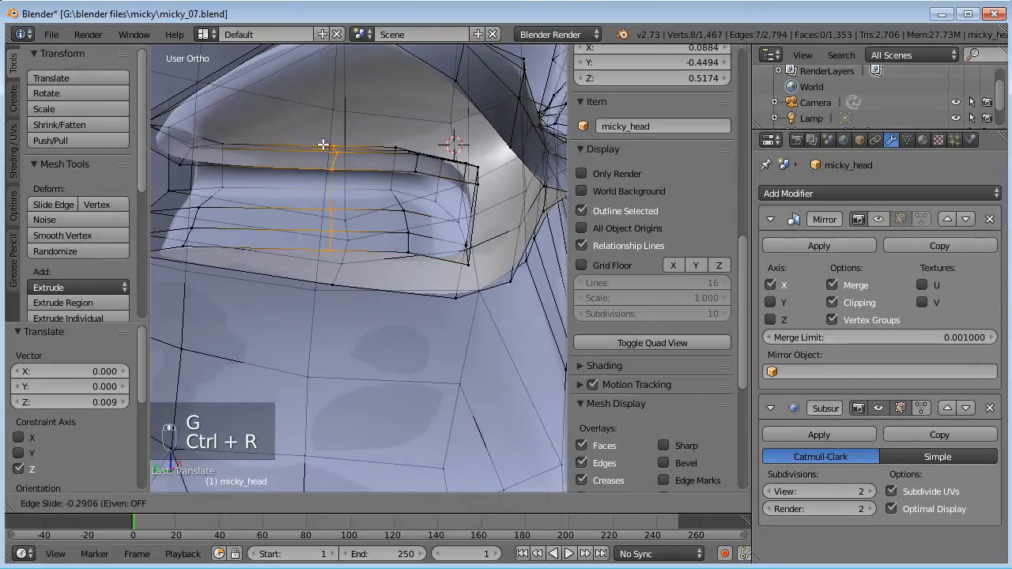
click(324, 145)
key(g)
key(z)
click(323, 134)
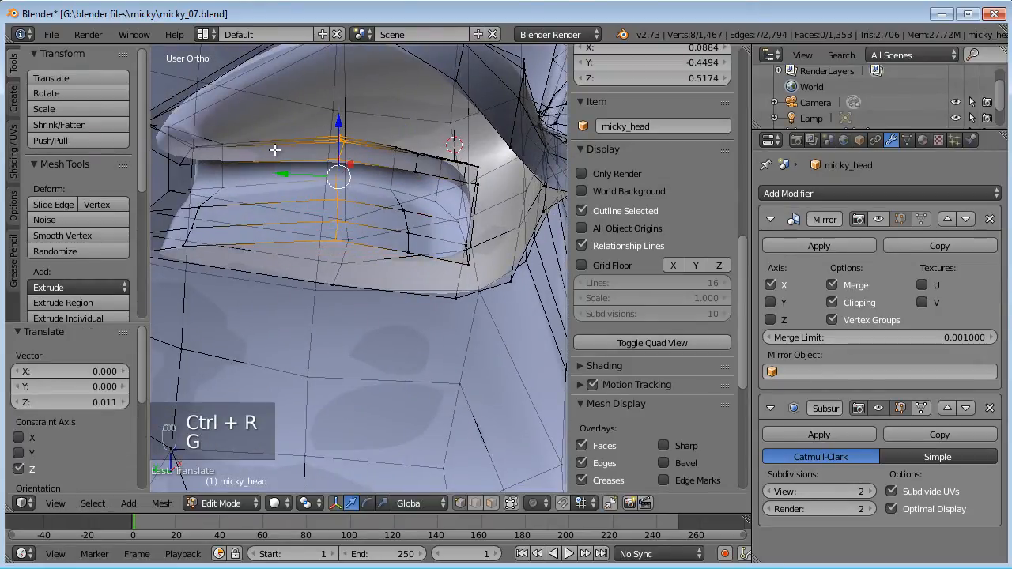
Step: Add a third loop cut between the tongue's middle and root and raise it 0.004 in Z
key(ctrl+r)
click(271, 151)
click(282, 149)
key(g)
key(z)
click(285, 154)
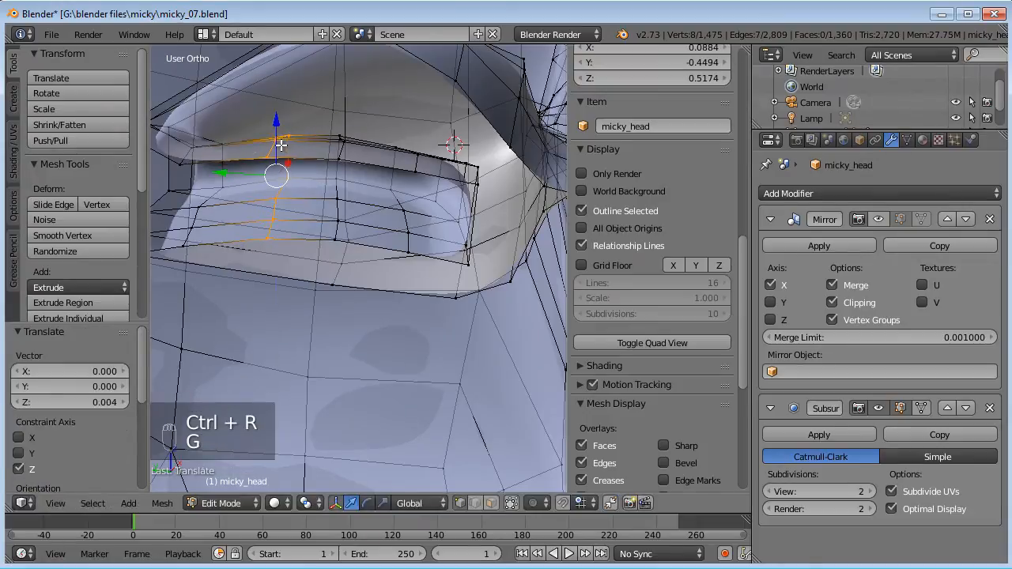
Step: Select the upper vertices at the tongue's tip and lower them -0.032 in Z
middle_drag(285, 154, 334, 155)
middle_drag(404, 177, 290, 182)
right_click(412, 164)
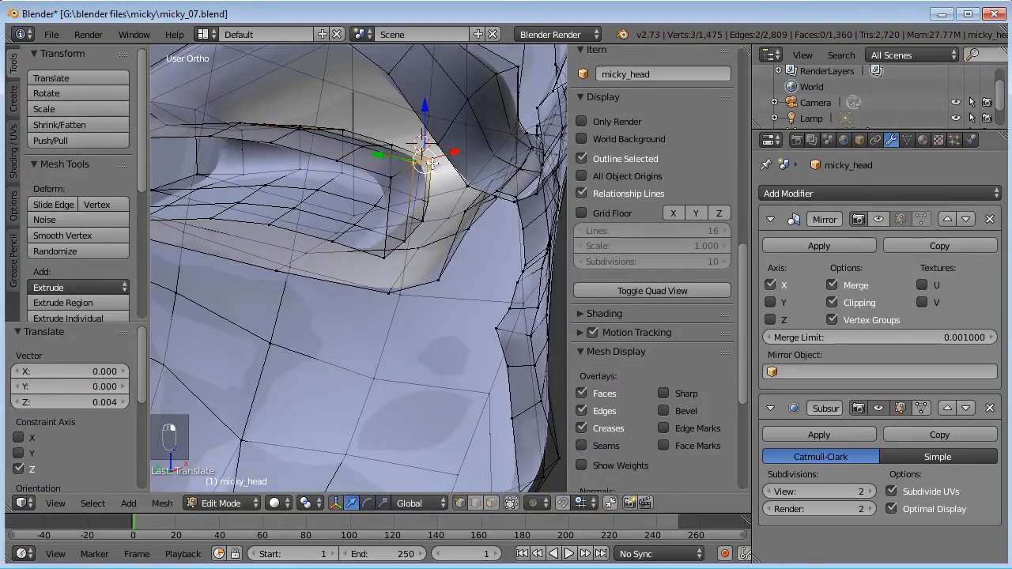
shift+right_click(426, 165)
shift+right_click(393, 179)
key(g)
key(z)
click(413, 196)
Step: Select two neighbouring vertices on the top of the tongue toward its root and lower them -0.009 in Z
middle_drag(414, 196, 364, 244)
right_click(320, 210)
shift+right_click(257, 193)
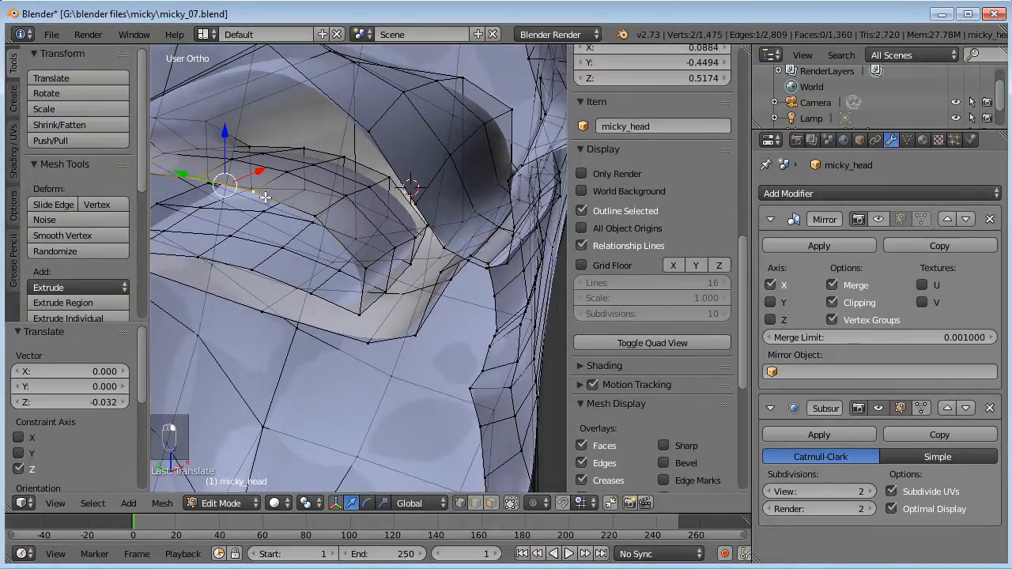
middle_drag(258, 193, 293, 174)
key(g)
key(z)
click(474, 178)
Step: Select a vertex on top of the tongue and briefly display the Mirror modifier's result to check the whole mouth
middle_drag(475, 178, 386, 180)
right_click(382, 175)
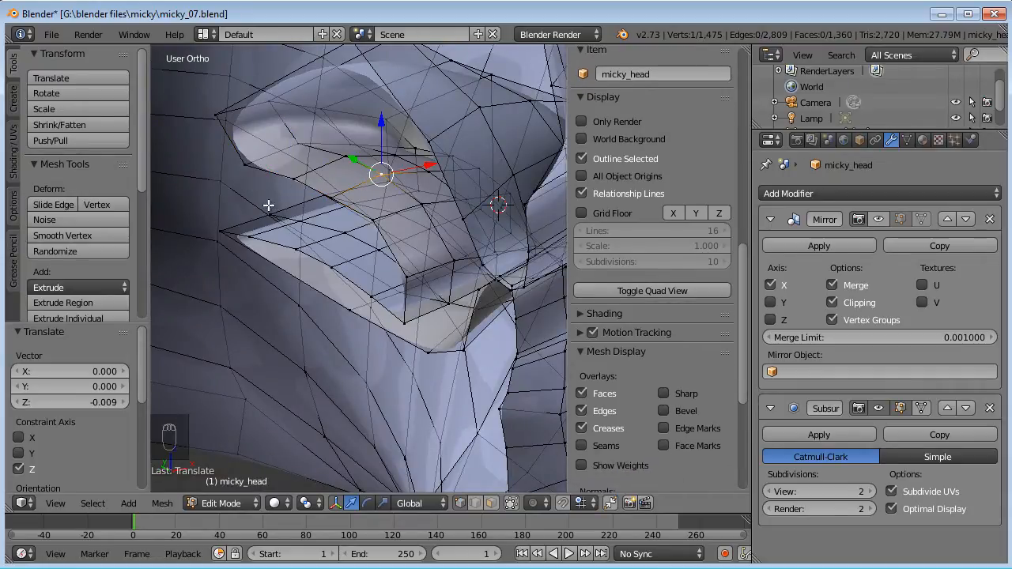
click(891, 218)
click(879, 219)
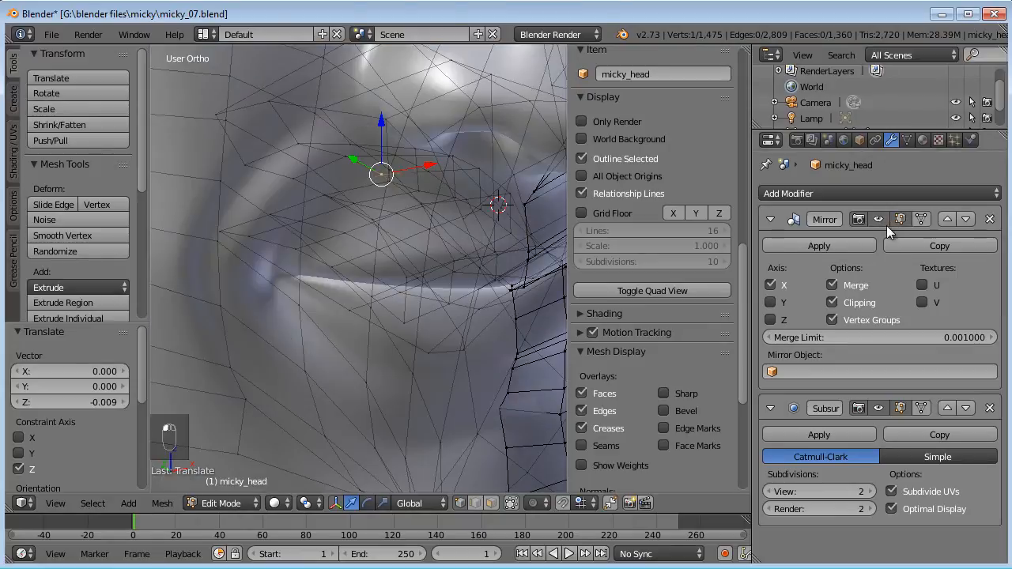
click(879, 218)
Step: Reposition the upper tongue vertices near the root, moving the last one about 0.0007 in X, 0.001 in Y and 0.004 in Z
drag(425, 166, 359, 156)
shift+right_click(378, 173)
key(g)
click(364, 160)
right_click(366, 178)
key(g)
click(366, 175)
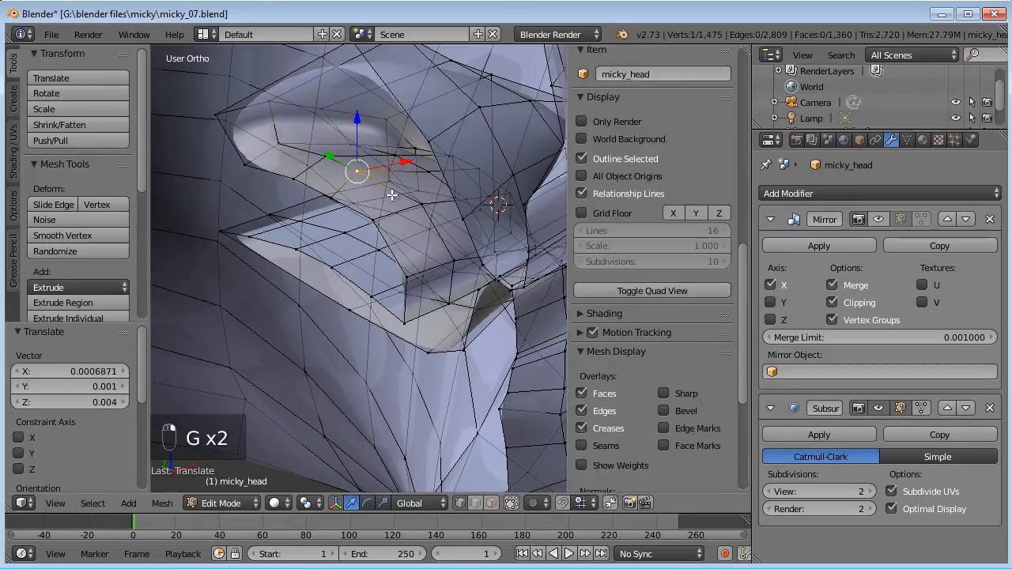
Step: Lower the neighbouring vertex at the tongue's root by about -0.004 in Z
right_click(291, 179)
key(g)
click(300, 191)
middle_drag(300, 191, 382, 235)
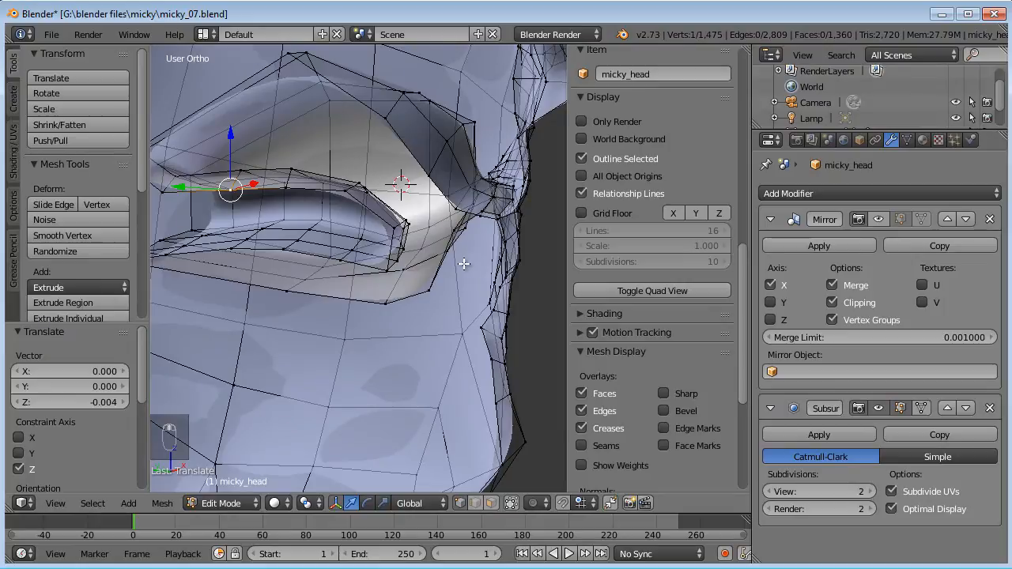
Step: Select the edges around the tongue's root at the back of the cavity and mark them as a seam
middle_drag(371, 248, 308, 158)
alt+right_click(336, 128)
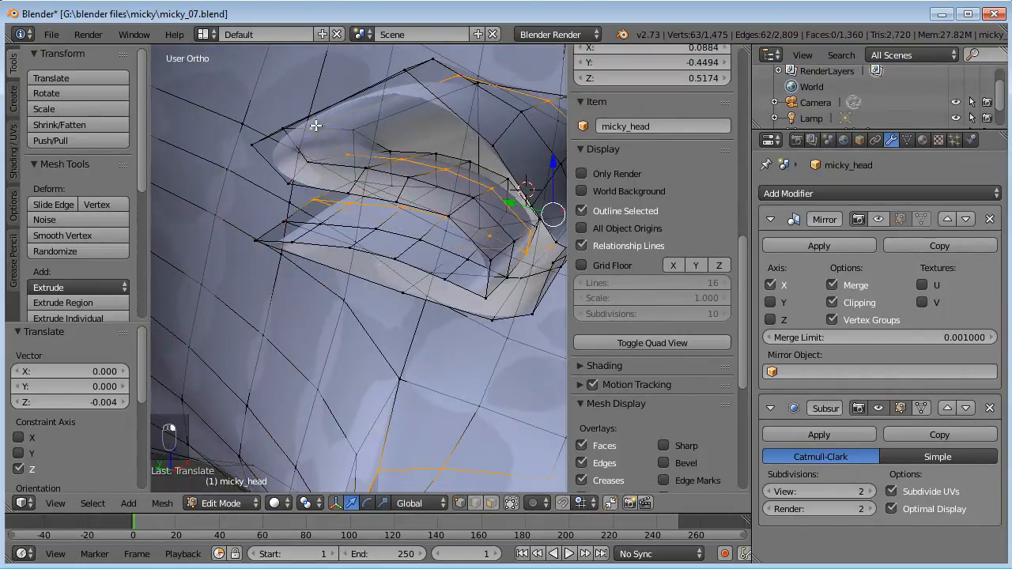
middle_drag(374, 178, 370, 149)
key(ctrl+e)
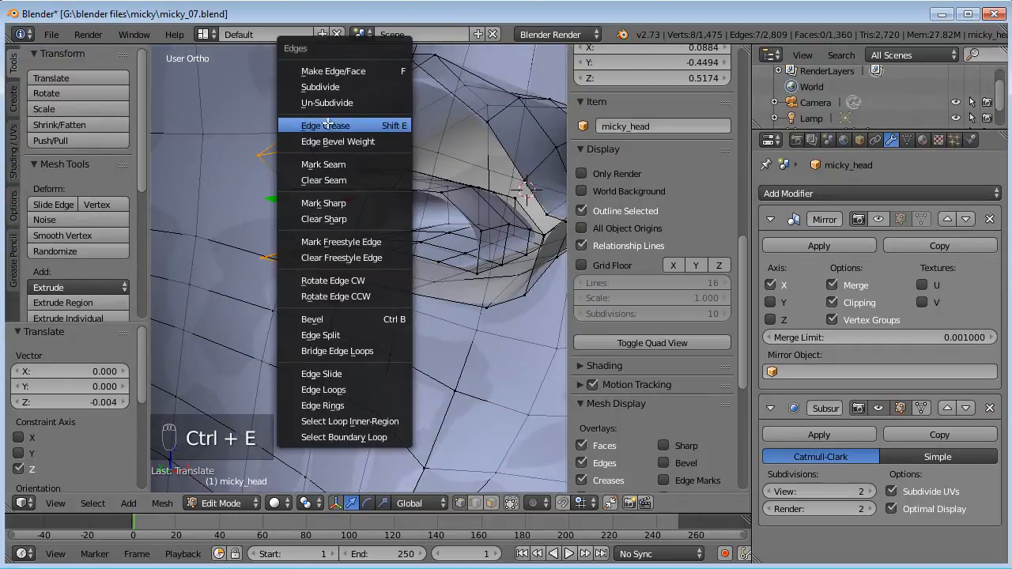
click(335, 164)
Step: Mark a seam along the tongue's lower lengthwise edges from root to tip, and clear the selection
middle_drag(345, 198, 261, 282)
middle_drag(335, 238, 235, 296)
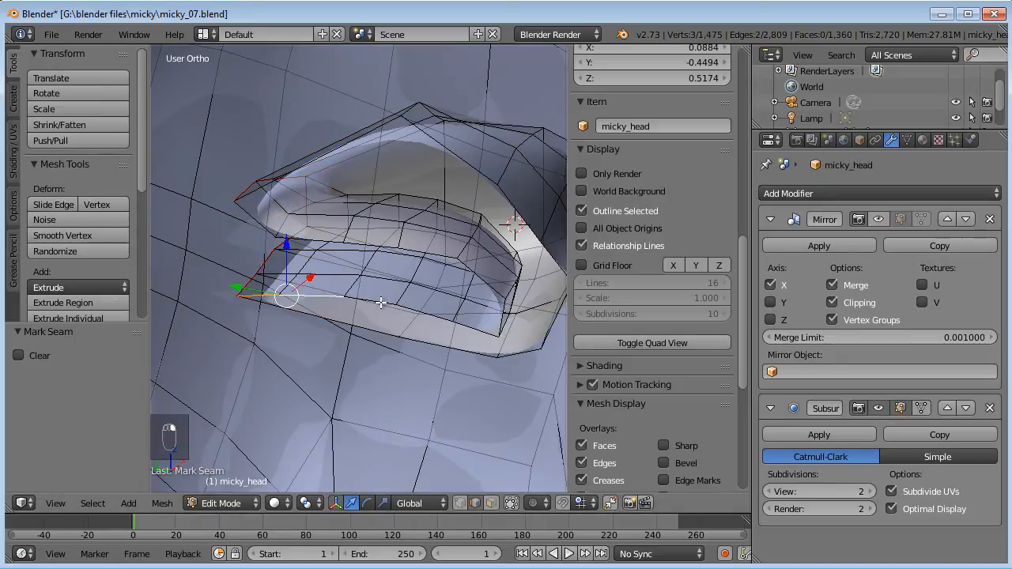
middle_drag(405, 308, 411, 283)
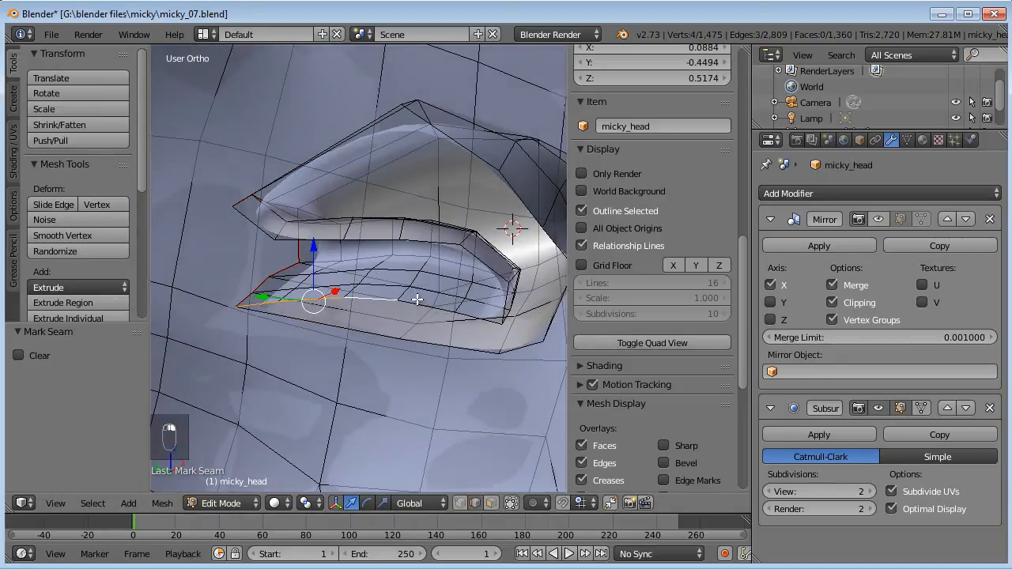
key(ctrl+z)
middle_drag(500, 316, 415, 242)
key(ctrl+e)
click(398, 271)
key(a)
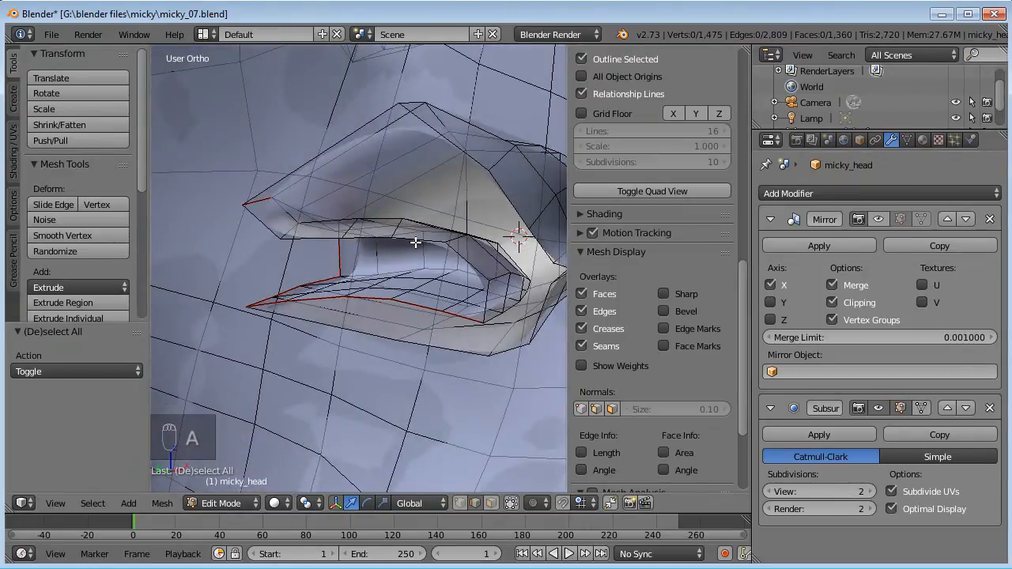
Step: Select all faces linked to a head face above the mouth cavity, limited by seams, to test the seam boundary
middle_drag(424, 205, 400, 269)
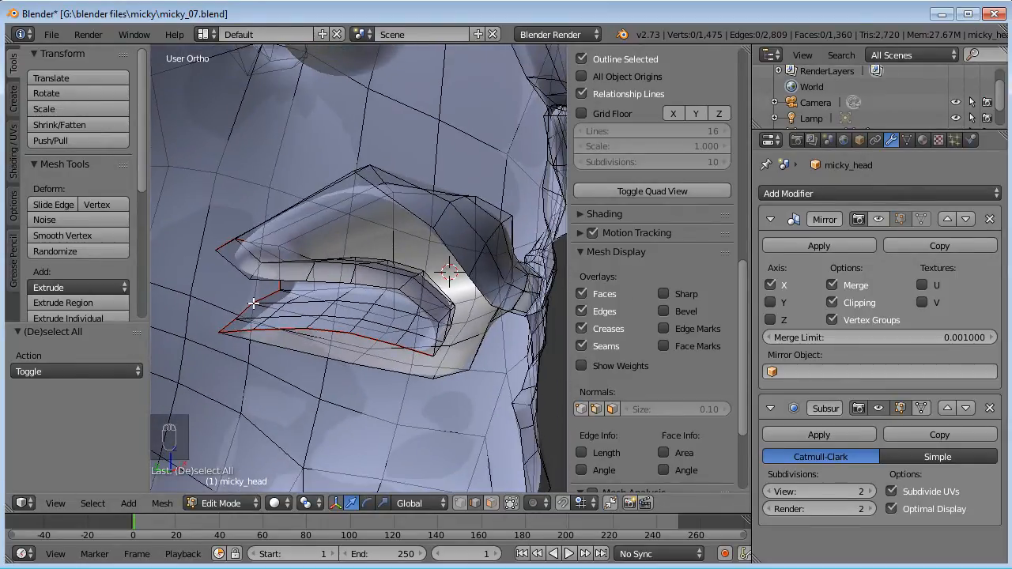
click(492, 503)
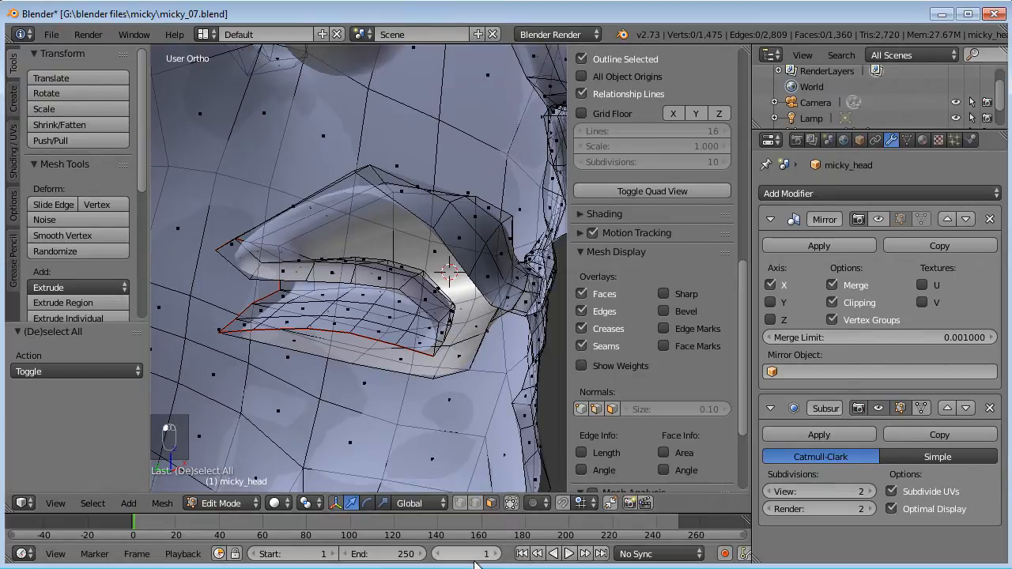
middle_drag(415, 270, 472, 236)
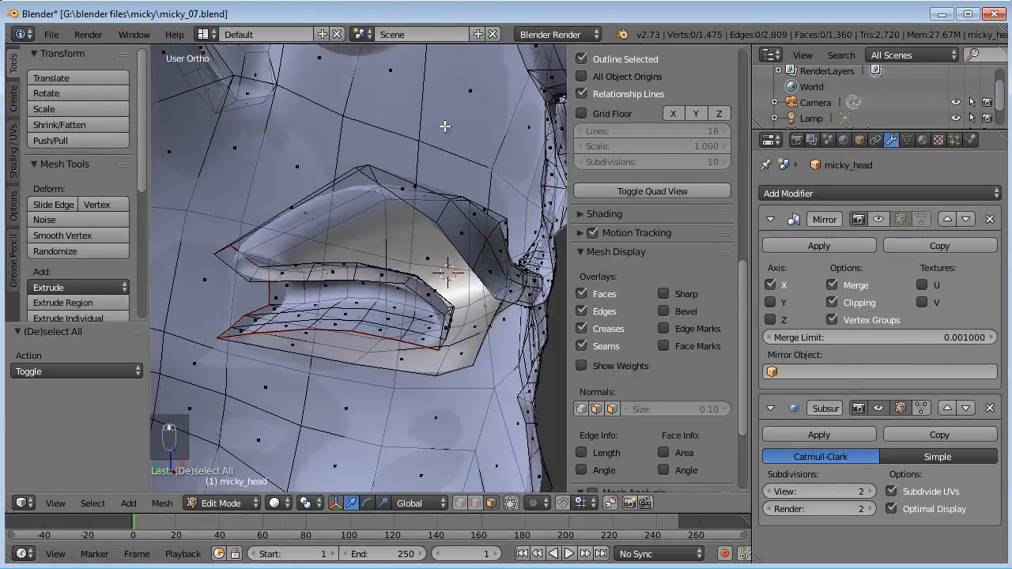
right_click(434, 255)
right_click(388, 91)
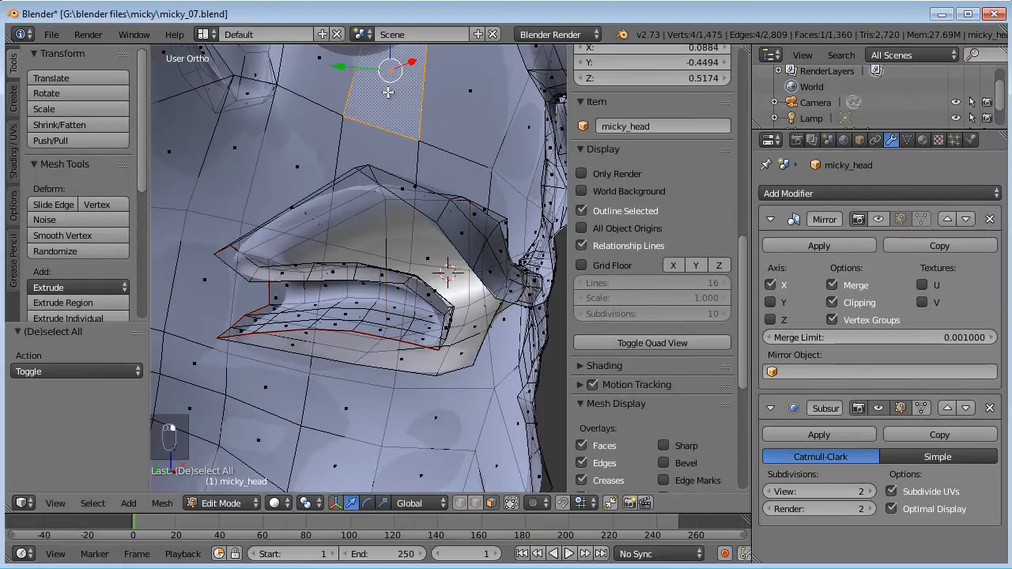
key(ctrl+l)
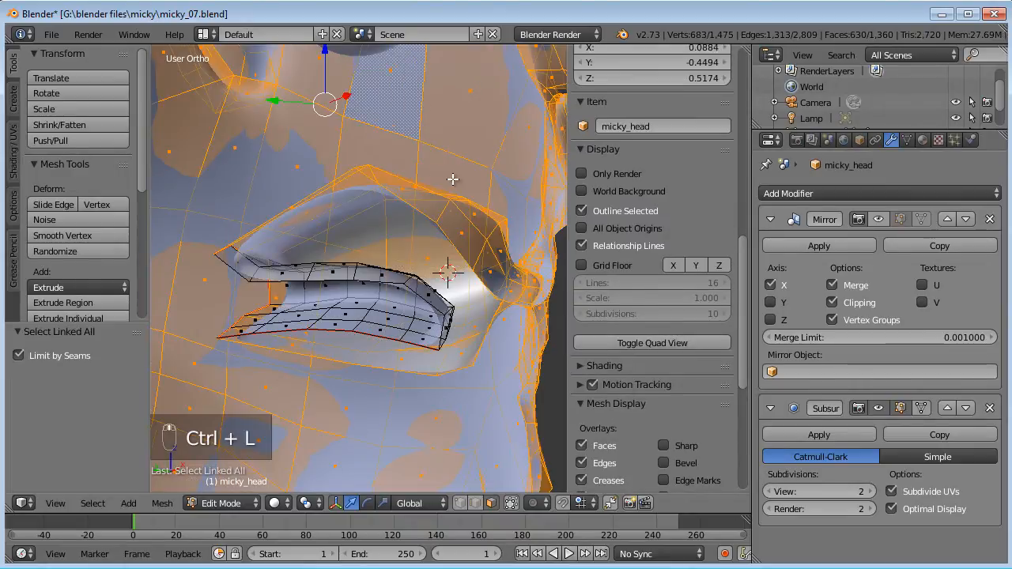
Step: Examine which faces around the tongue's seams are left out of the linked selection, and deselect everything
middle_drag(452, 180, 413, 196)
scroll(338, 345, up, 3)
shift+middle_drag(312, 329, 393, 225)
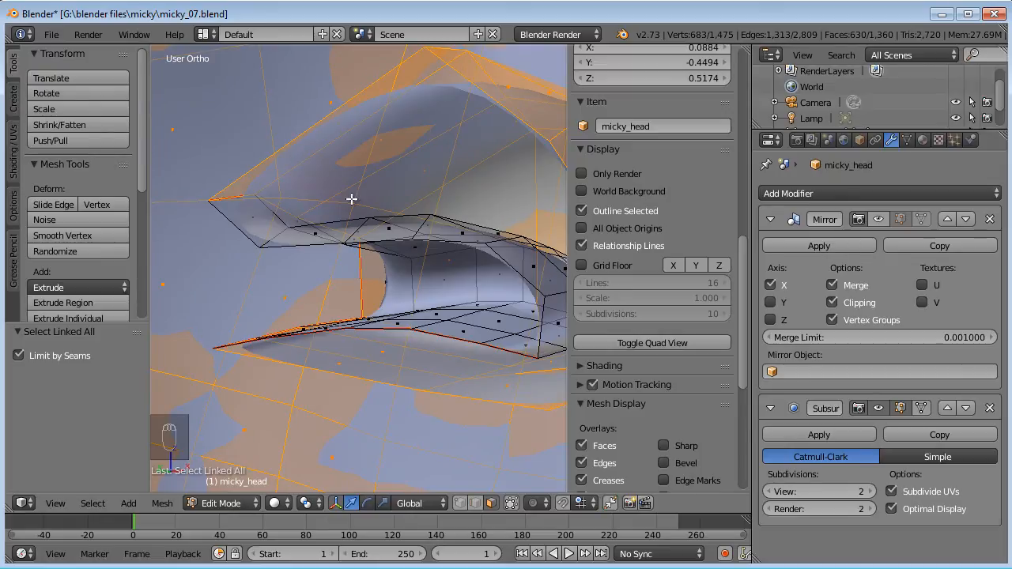
middle_drag(433, 277, 443, 260)
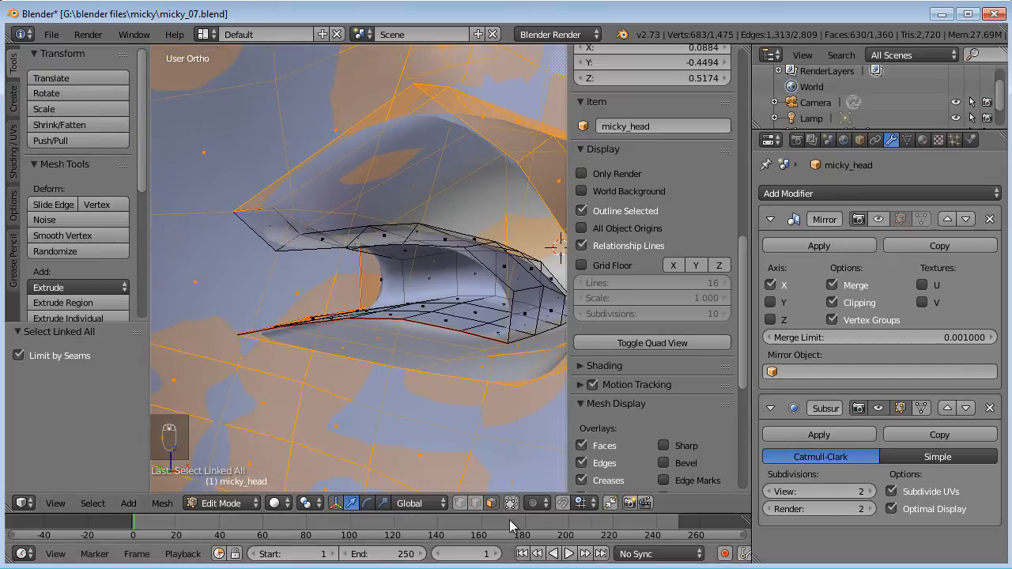
middle_drag(443, 462, 455, 476)
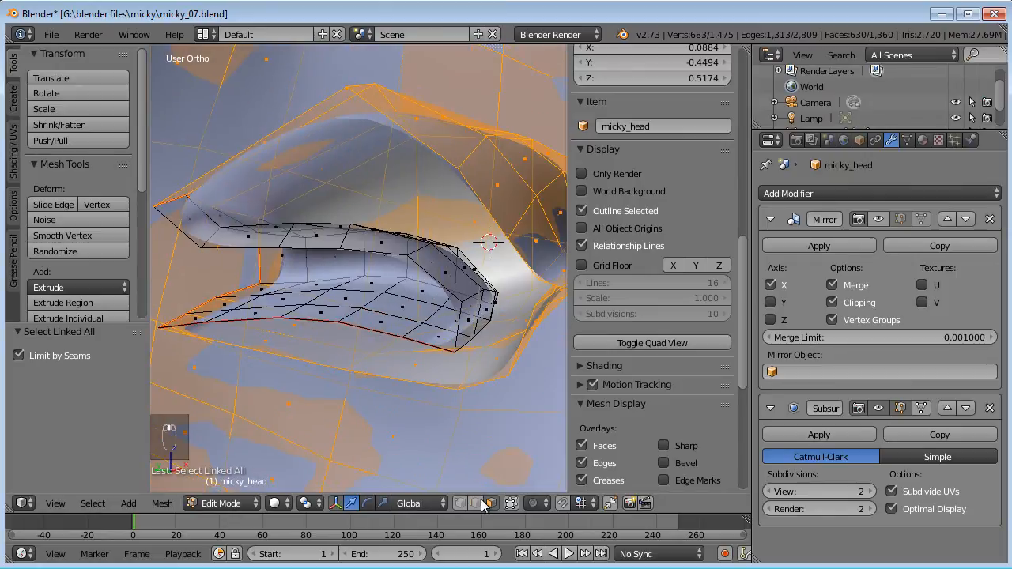
key(a)
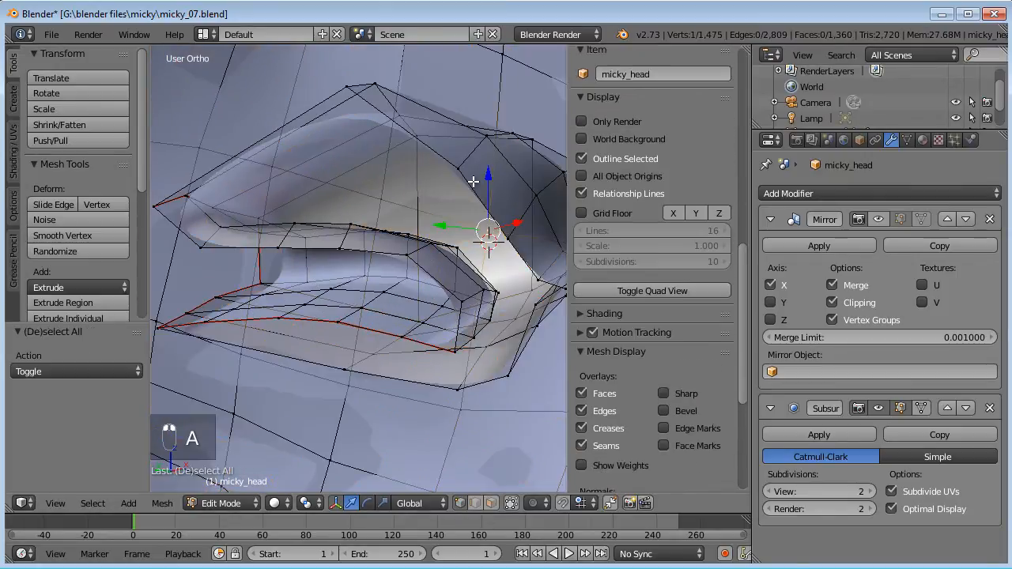
Step: Select the head faces linked within the seam boundaries and hide them to isolate the tongue
key(ctrl+l)
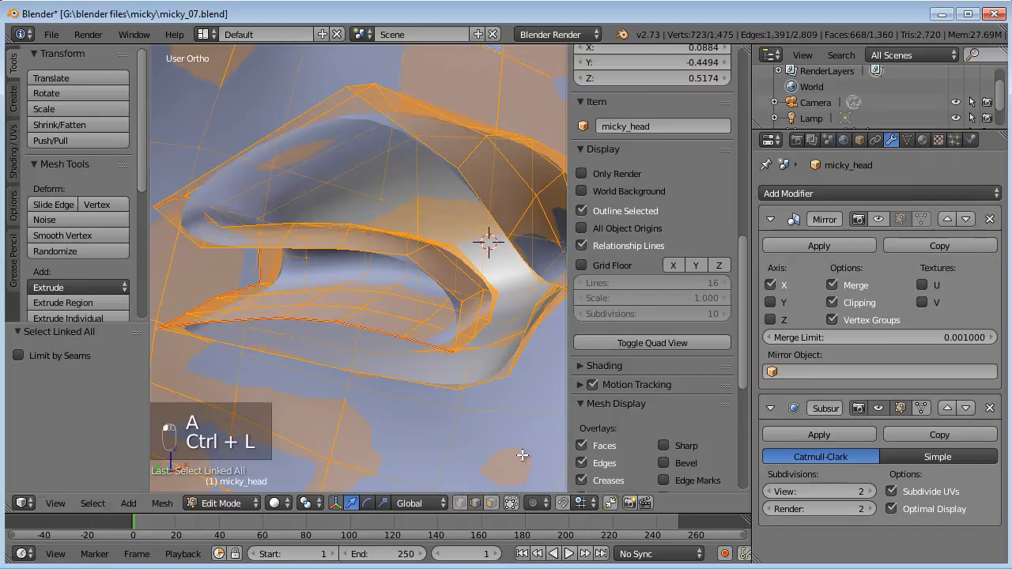
key(a)
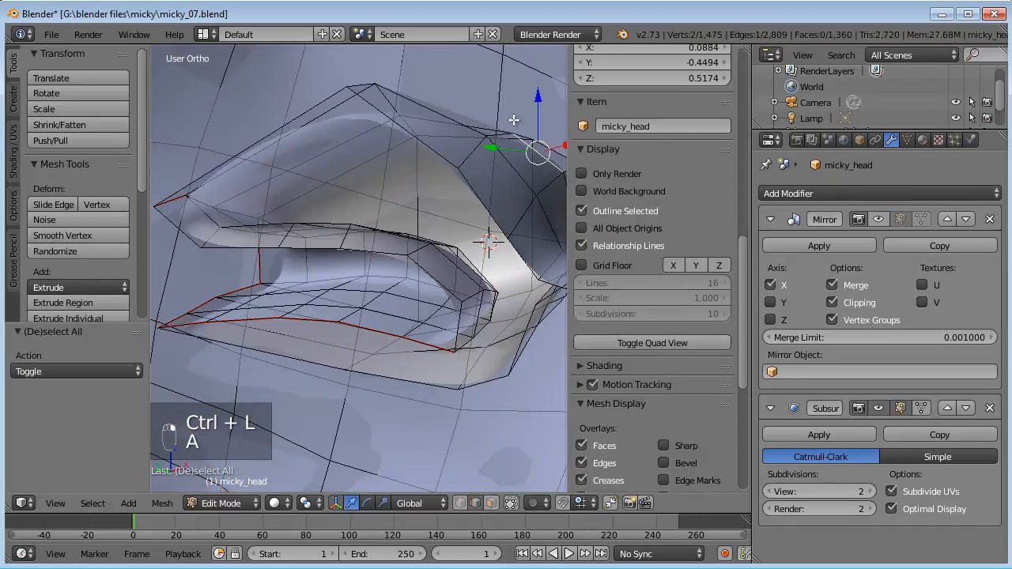
key(ctrl+l)
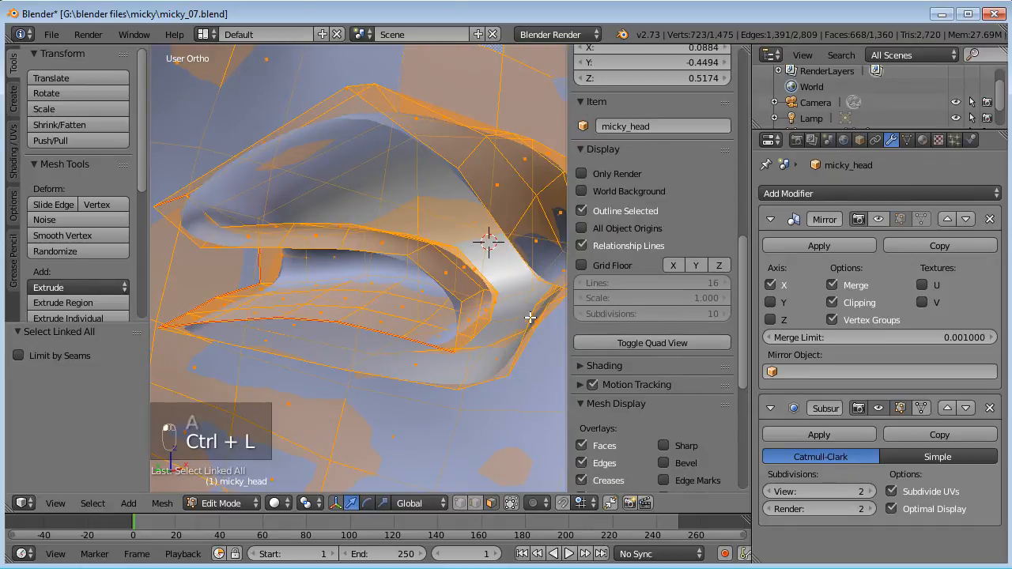
key(a)
key(ctrl+l)
scroll(386, 298, down, 4)
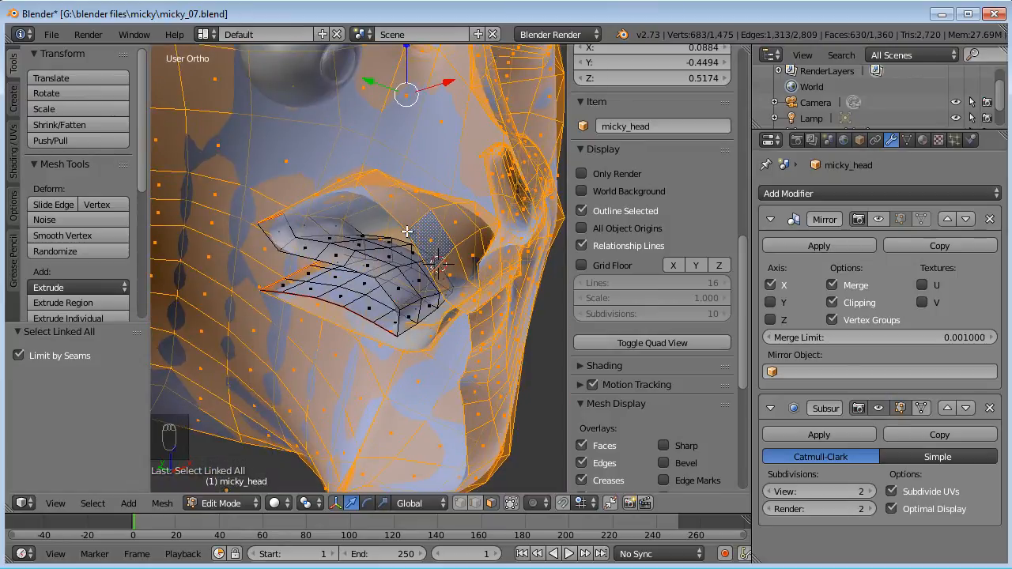
key(h)
middle_drag(406, 232, 316, 207)
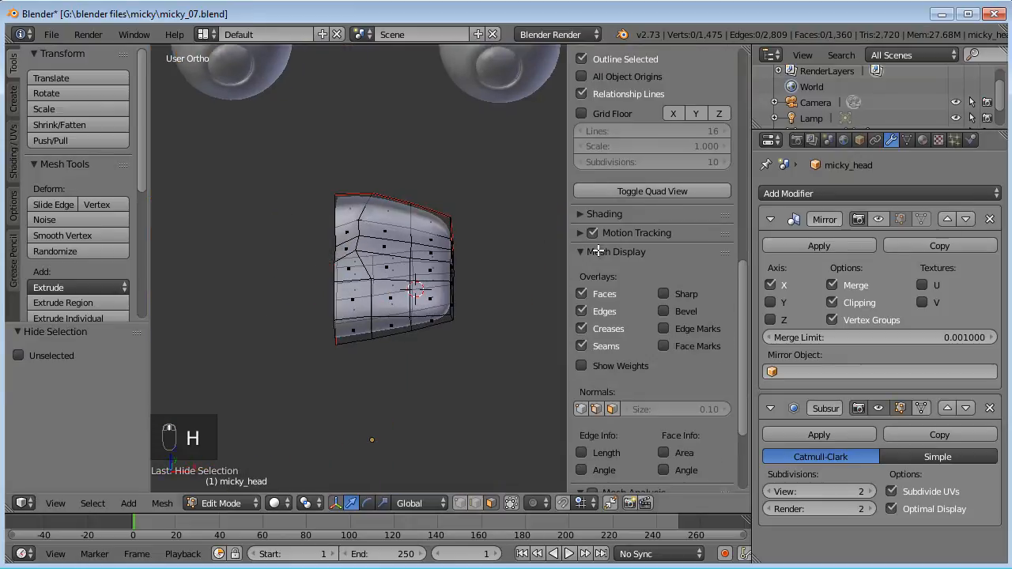
Step: Preview the isolated tongue mirrored in edit mode, turn the Mirror display off, and reveal the hidden geometry
click(900, 222)
mouse_move(435, 305)
middle_down()
mouse_move(456, 305)
mouse_move(441, 266)
mouse_move(427, 282)
mouse_move(439, 306)
middle_up()
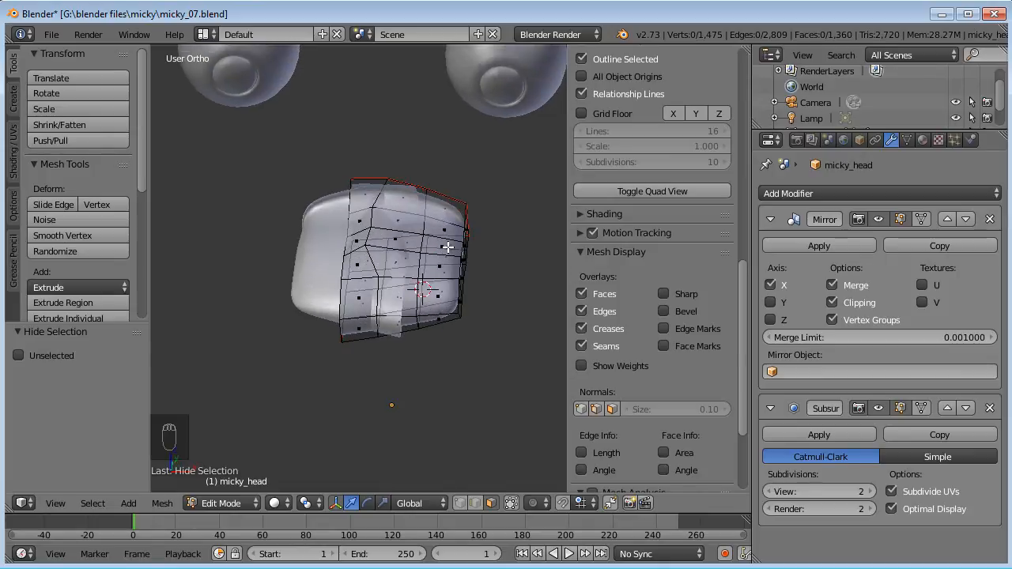
key(a)
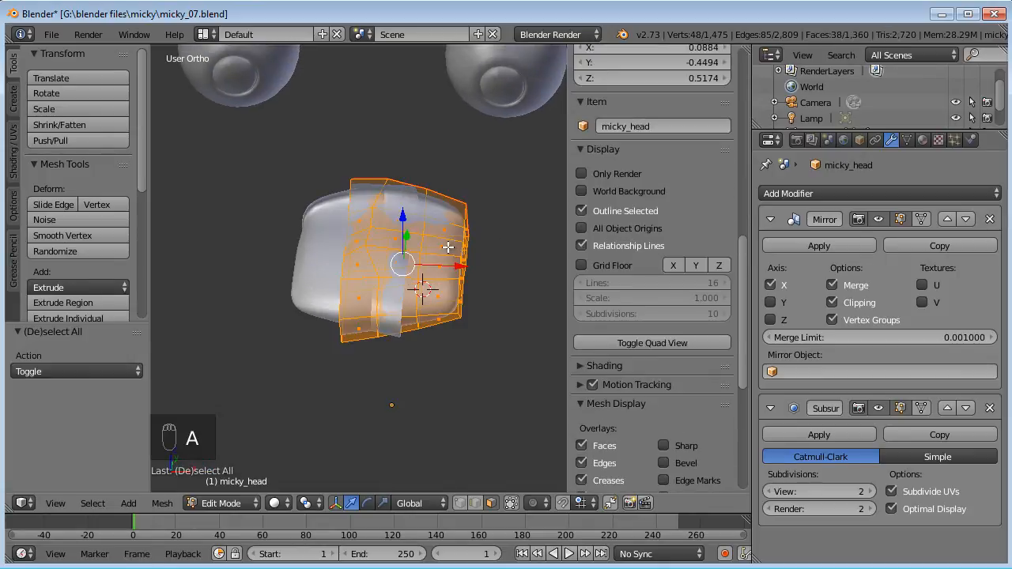
click(879, 219)
middle_drag(467, 242, 528, 230)
key(alt+h)
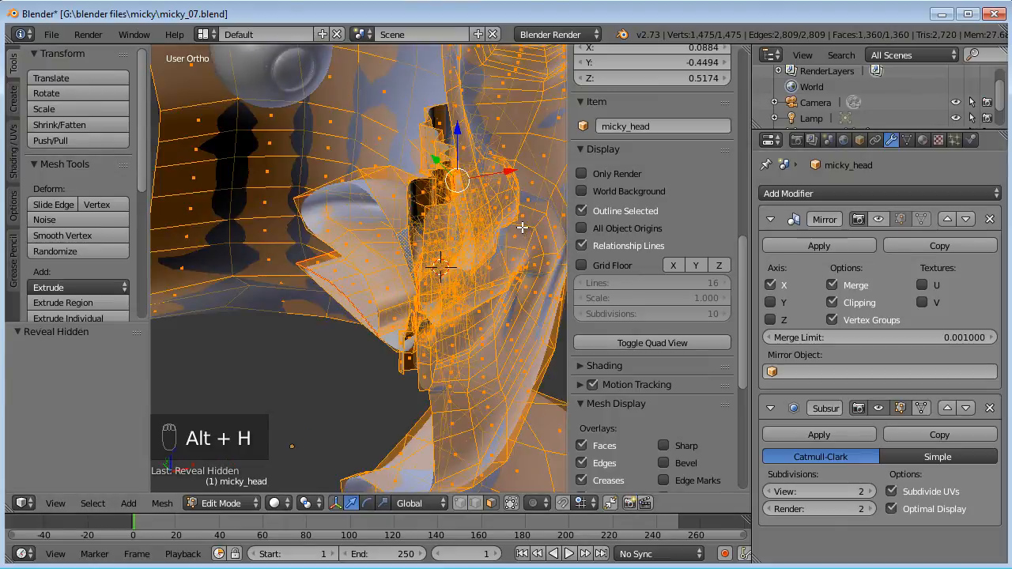
Step: In front view, select only the mouth cavity vertices that protrude past the head's mirror centreline
key(KP_1)
scroll(435, 279, up, 3)
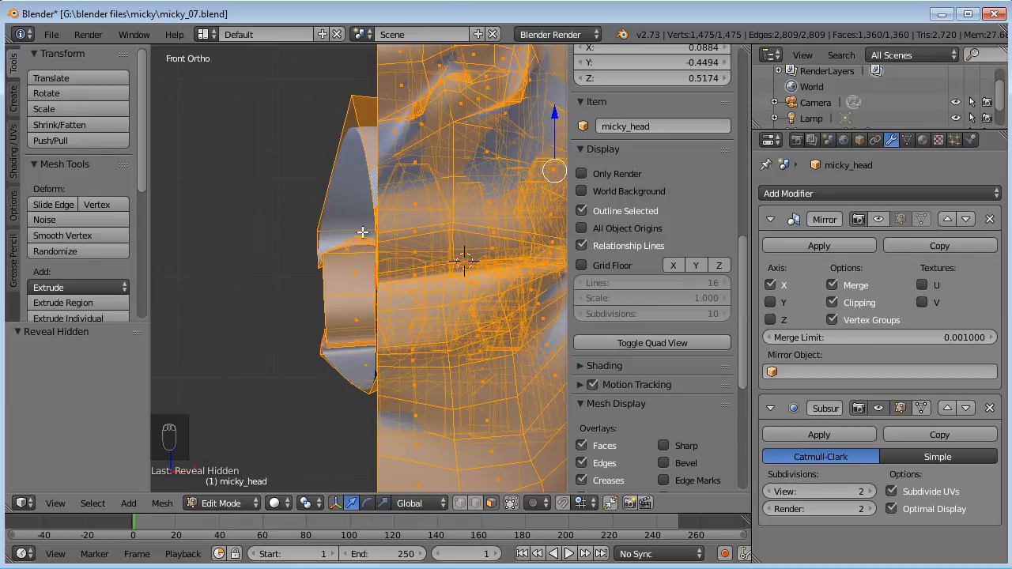
key(a)
key(b)
drag(293, 80, 367, 423)
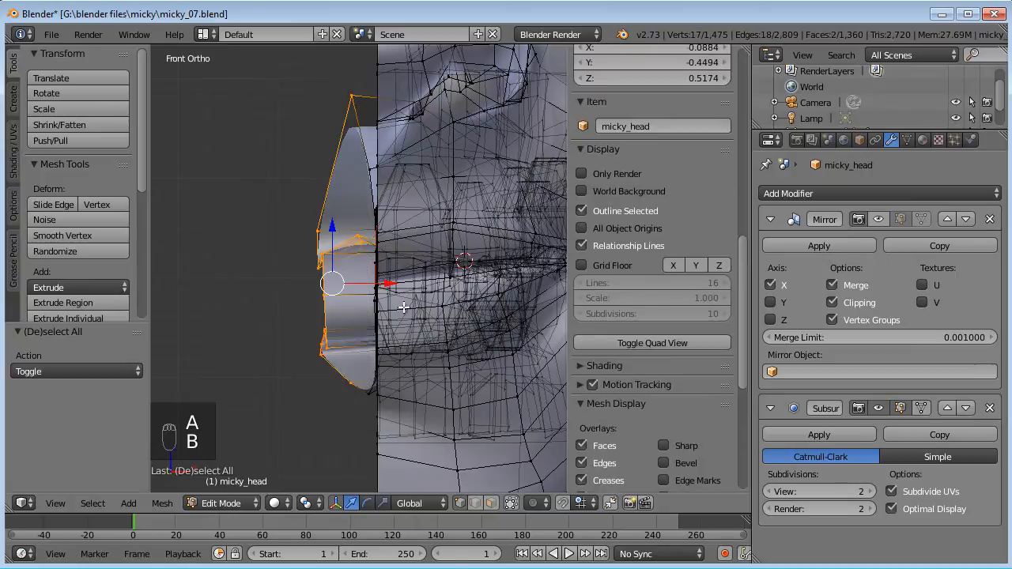
key(g)
key(x)
right_click(418, 247)
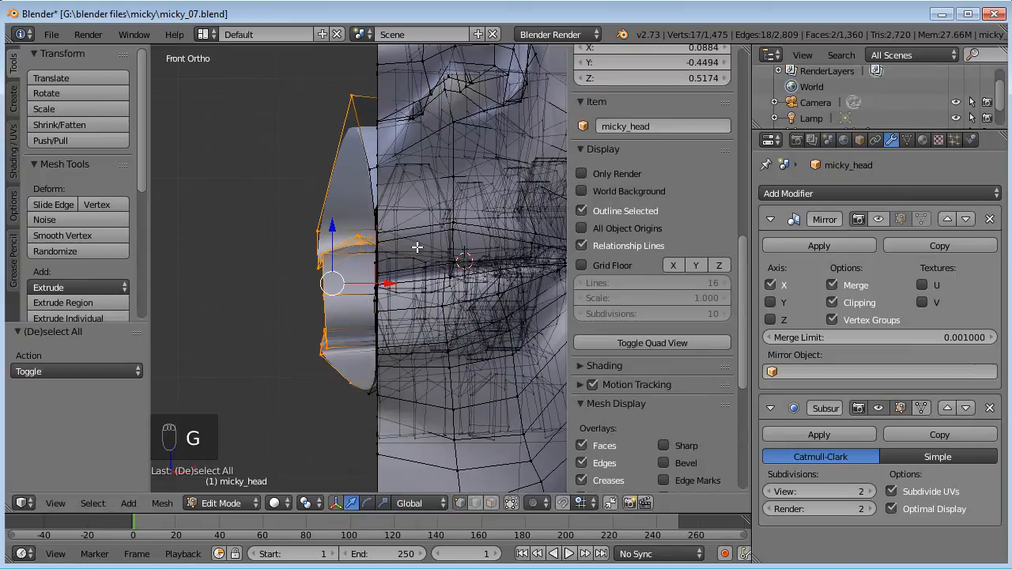
Step: Enable connected proportional editing and move the protruding cavity vertices 0.025 along X toward the centreline
click(543, 505)
click(561, 434)
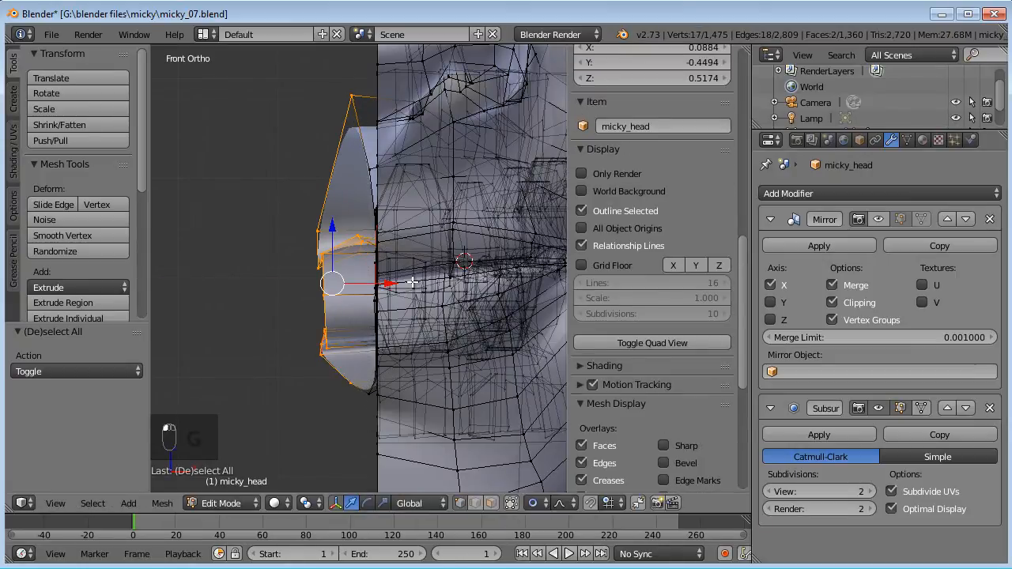
key(g)
key(x)
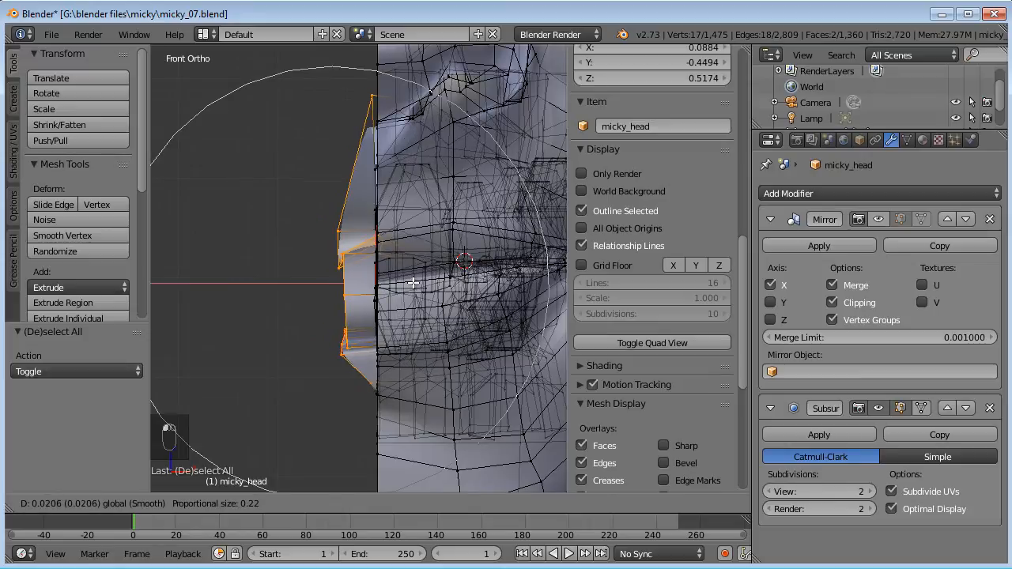
click(418, 281)
key(s)
right_click(456, 274)
middle_drag(455, 273, 370, 226)
middle_drag(389, 271, 383, 238)
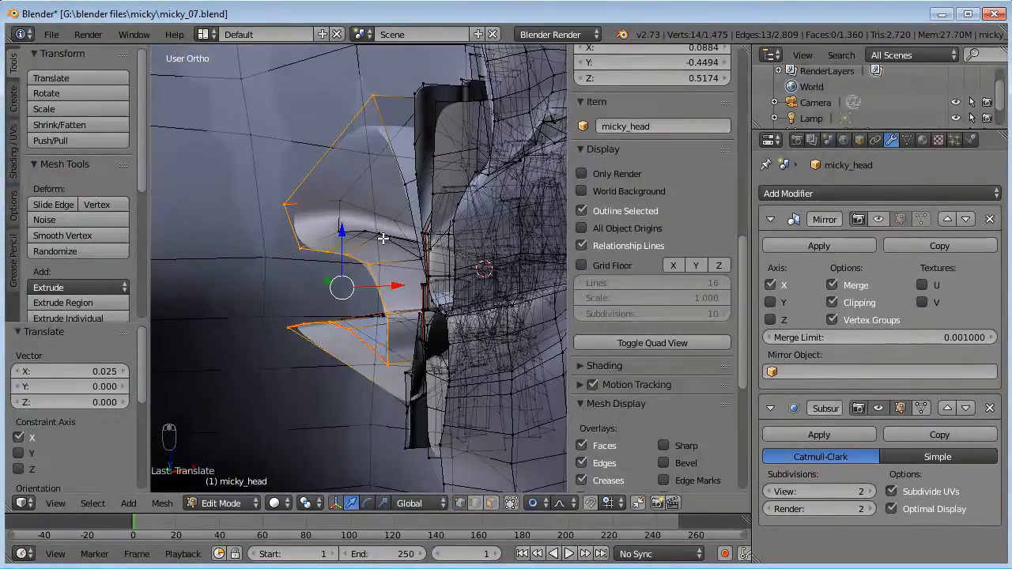
Step: Scale the selected cavity edge vertices down along X and move them another 0.017 along X
key(KP_1)
key(s)
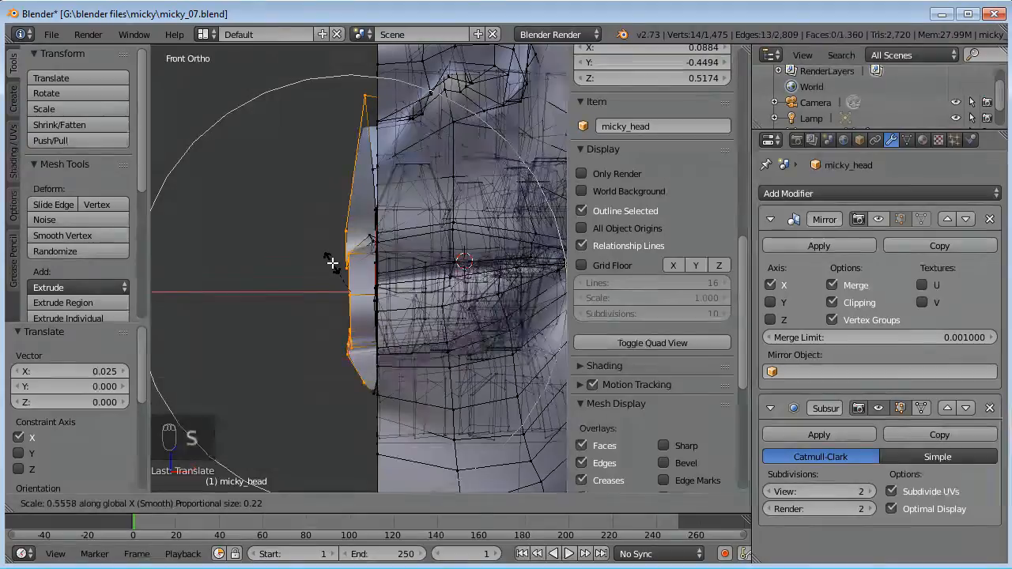
click(348, 285)
key(g)
click(425, 291)
Step: Flatten the cavity edge onto the centreline by scaling it along X to 0.598, moving it along X, and scaling to 0.821
key(s)
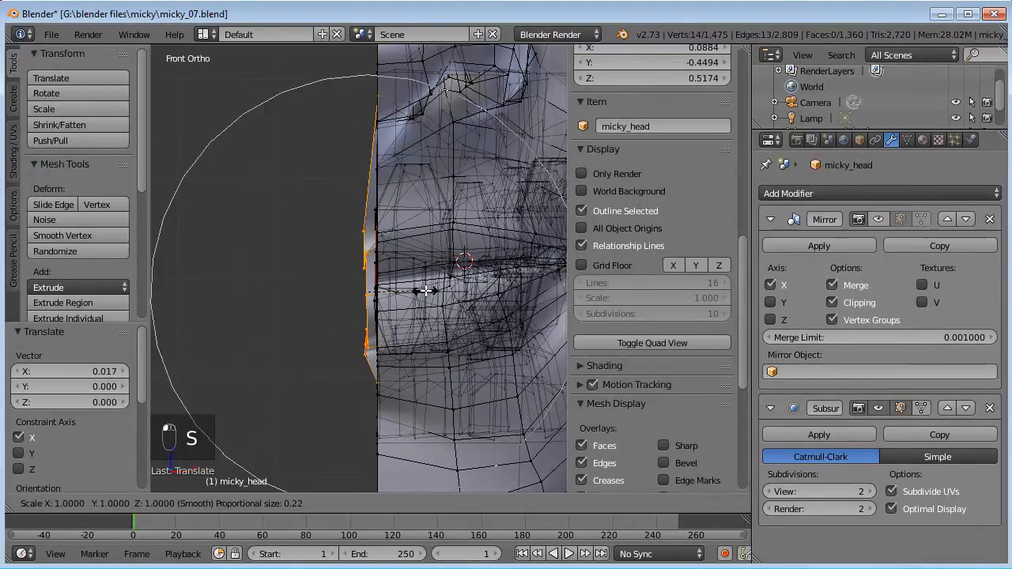
click(402, 286)
key(g)
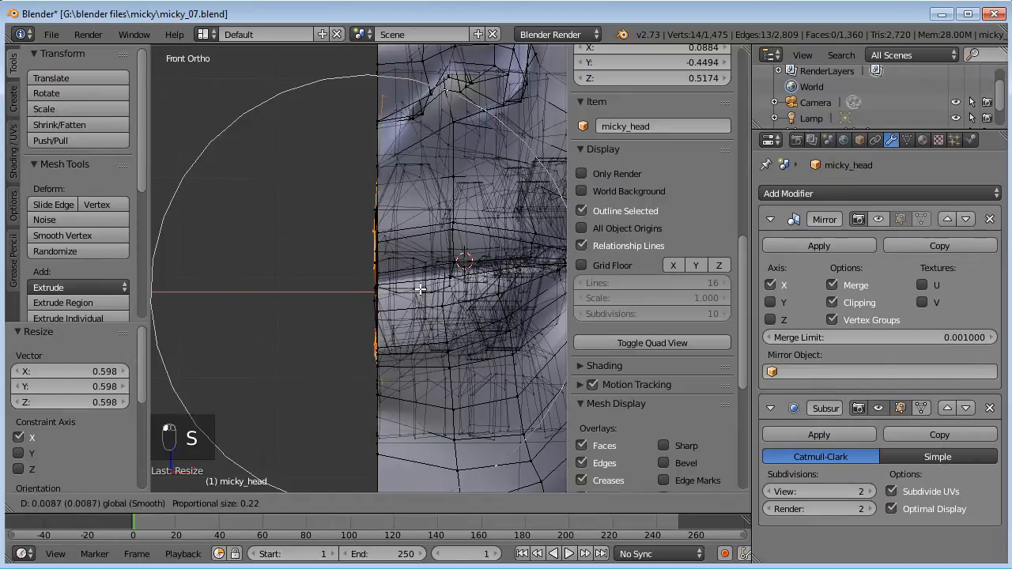
click(421, 290)
key(s)
click(416, 289)
middle_drag(417, 289, 374, 304)
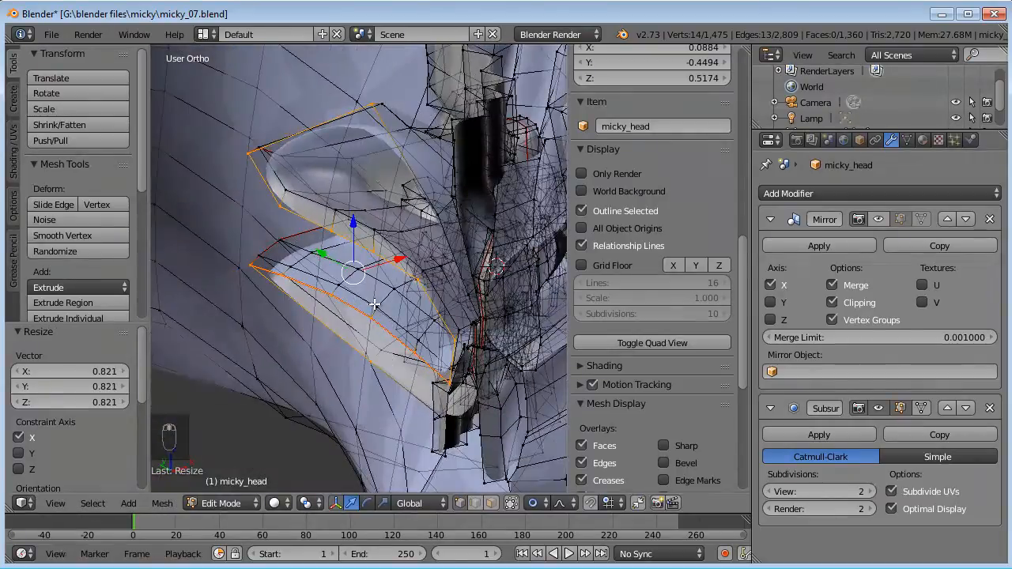
Step: Select the edges where the mouth cavity meets the inside of the lips and mark them as a seam
middle_drag(368, 229, 381, 383)
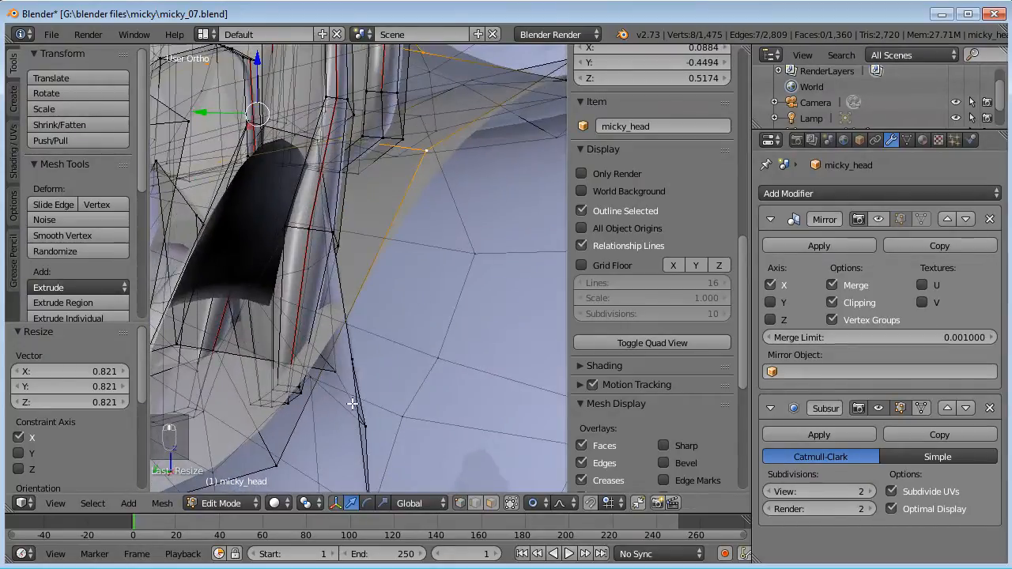
scroll(247, 390, down, 6)
shift+middle_drag(348, 343, 368, 322)
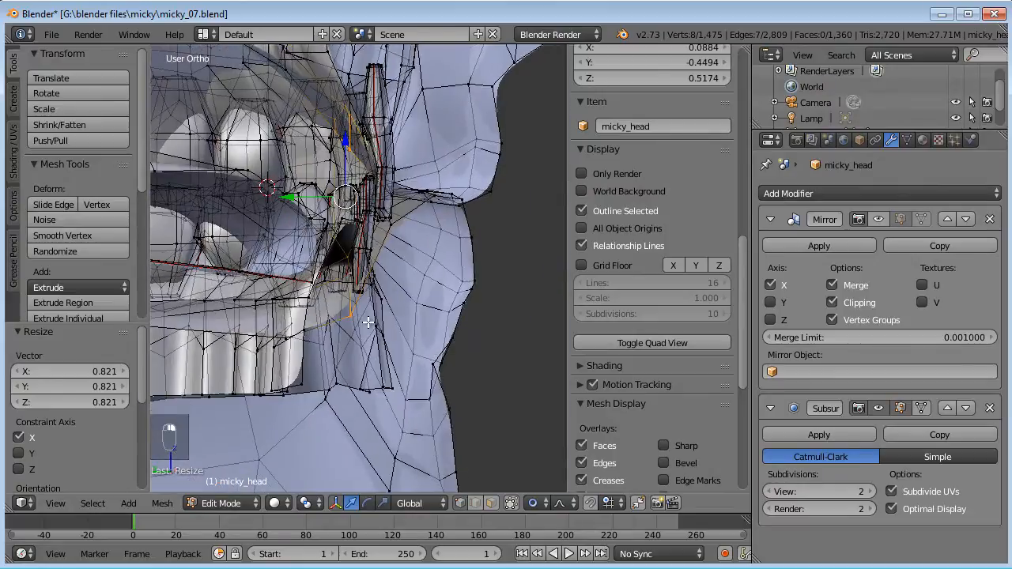
middle_drag(426, 227, 451, 222)
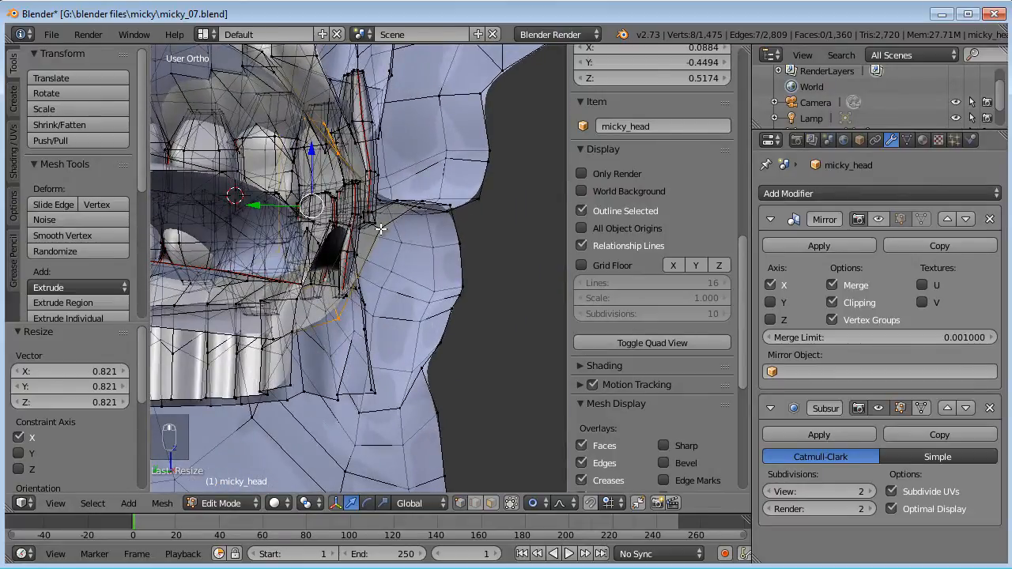
middle_drag(384, 228, 400, 251)
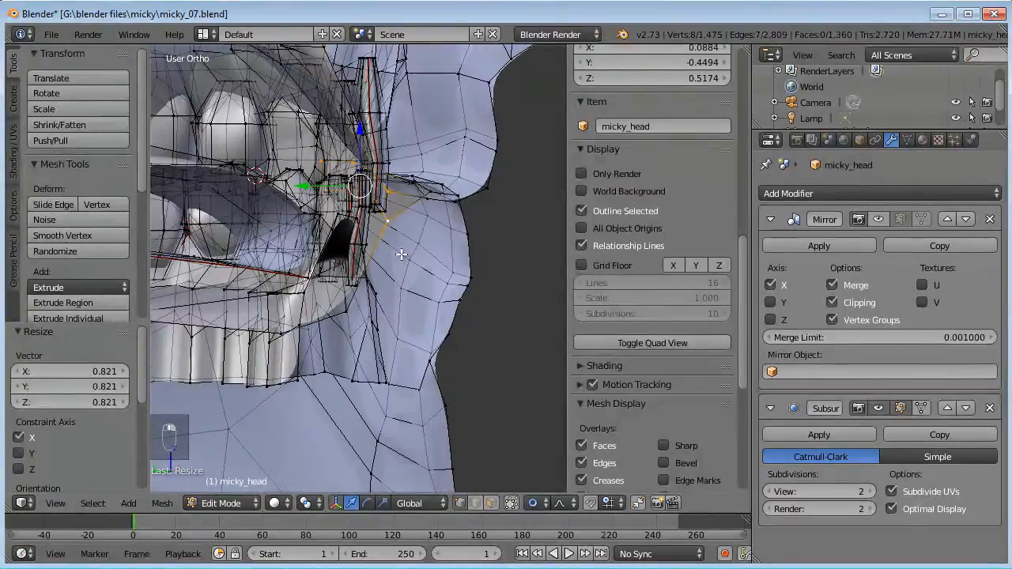
key(ctrl+e)
click(401, 254)
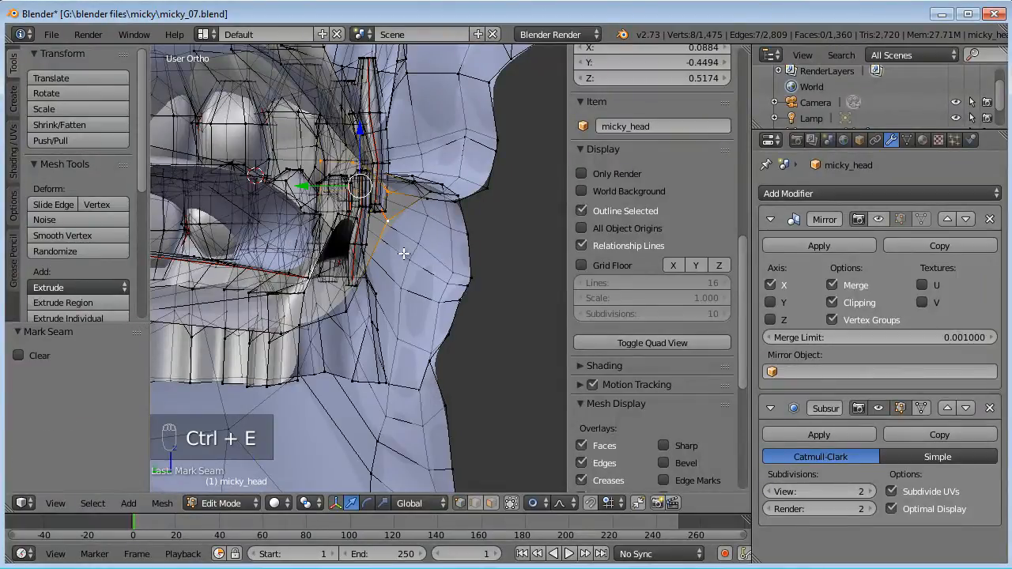
Step: Starting from a face below the lower lip, select all seam-limited linked faces of the outer head and hide them
click(492, 503)
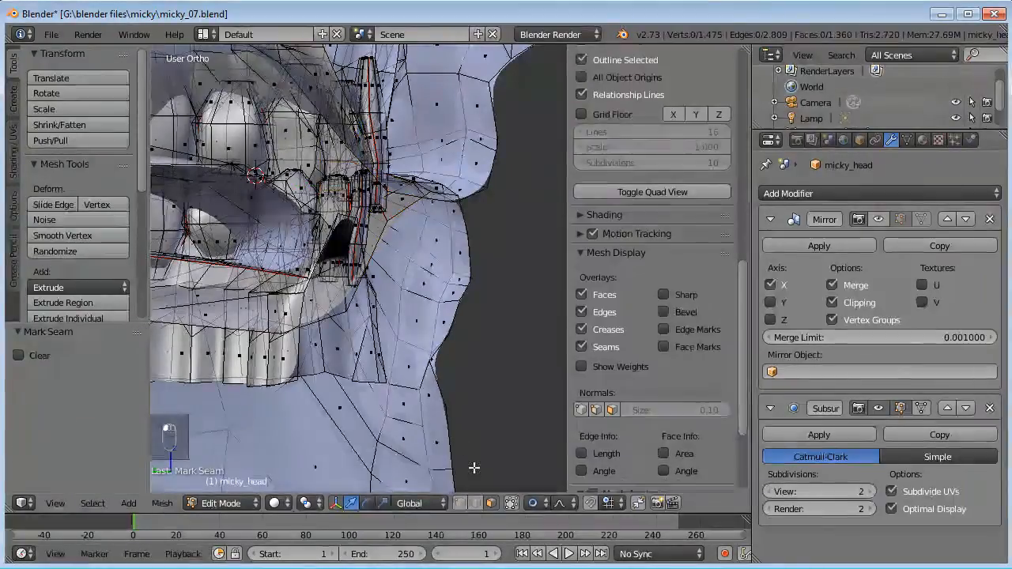
scroll(462, 339, down, 2)
scroll(434, 328, down, 2)
right_click(412, 312)
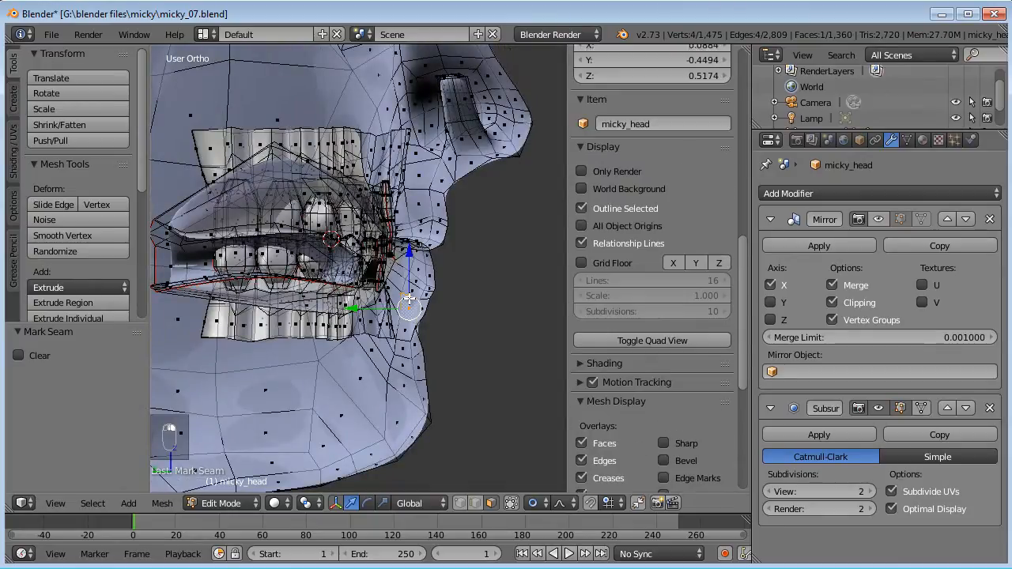
key(ctrl+l)
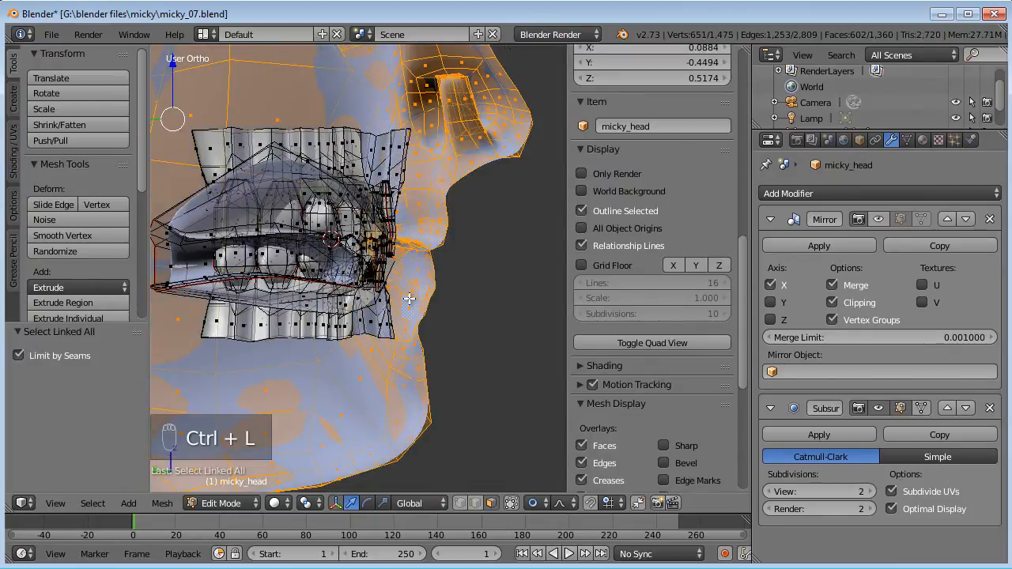
key(h)
middle_drag(409, 298, 332, 287)
key(a)
key(a)
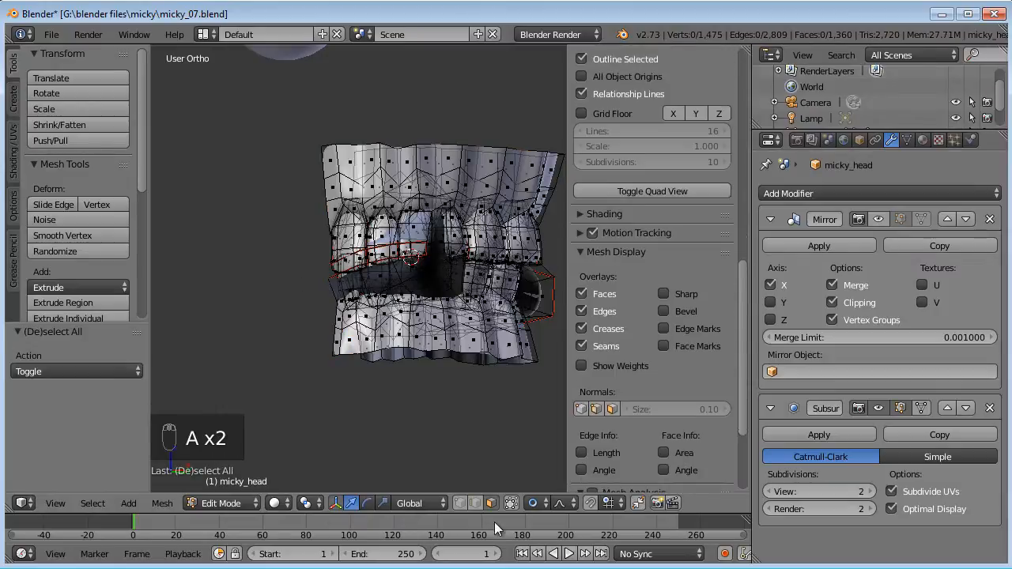
Step: Select the geometry linked to a mouth cavity vertex, hide the unselected teeth, and clear the selection
scroll(567, 318, up, 3)
right_click(553, 315)
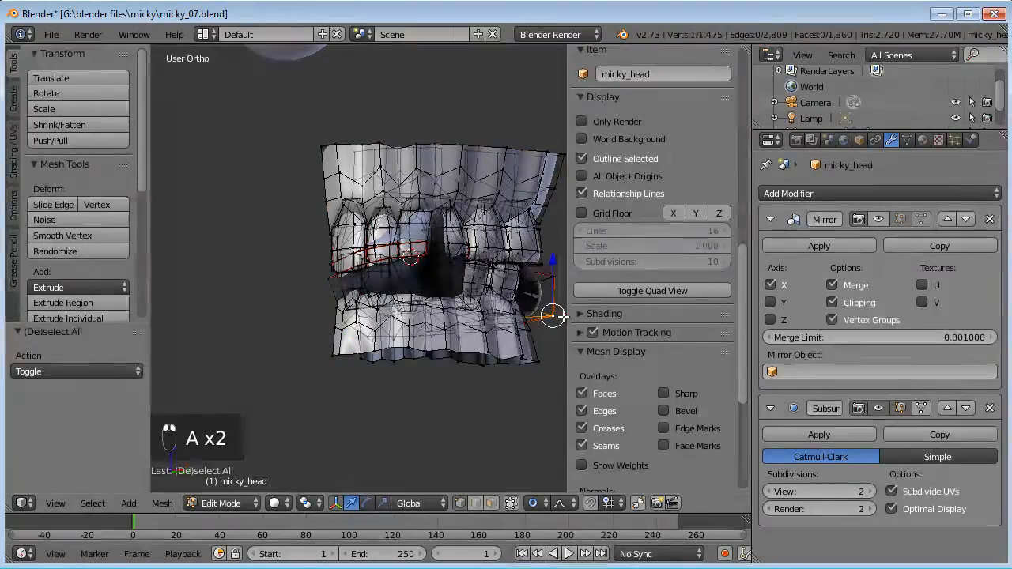
key(ctrl+l)
key(shift+h)
middle_drag(524, 314, 307, 364)
key(a)
Step: Disable proportional editing and move two vertices on the tongue's upper surface near its root inward along X
scroll(403, 340, up, 3)
scroll(307, 364, up, 3)
right_click(304, 228)
shift+right_click(362, 235)
drag(369, 226, 380, 226)
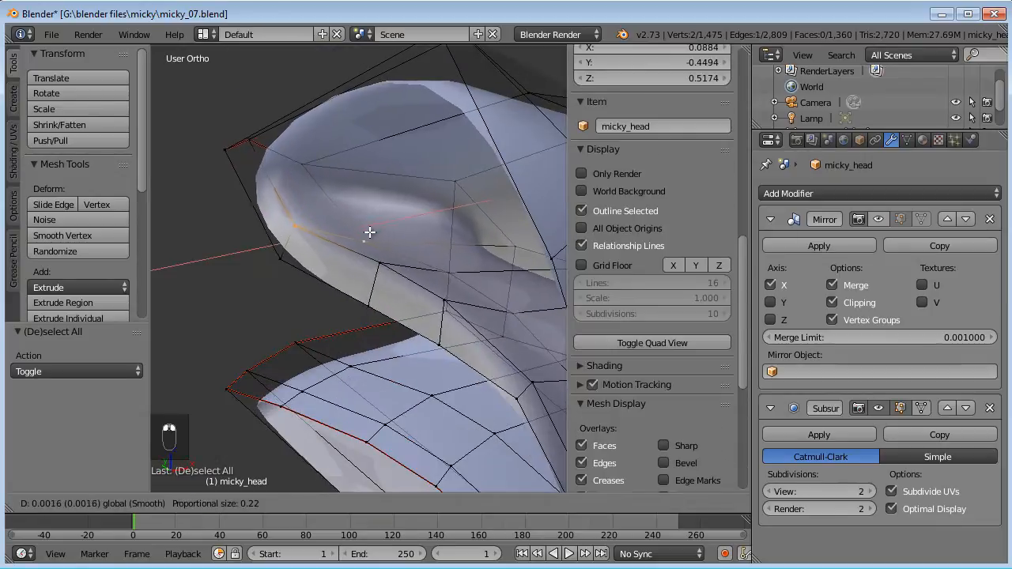
key(ctrl+z)
click(534, 504)
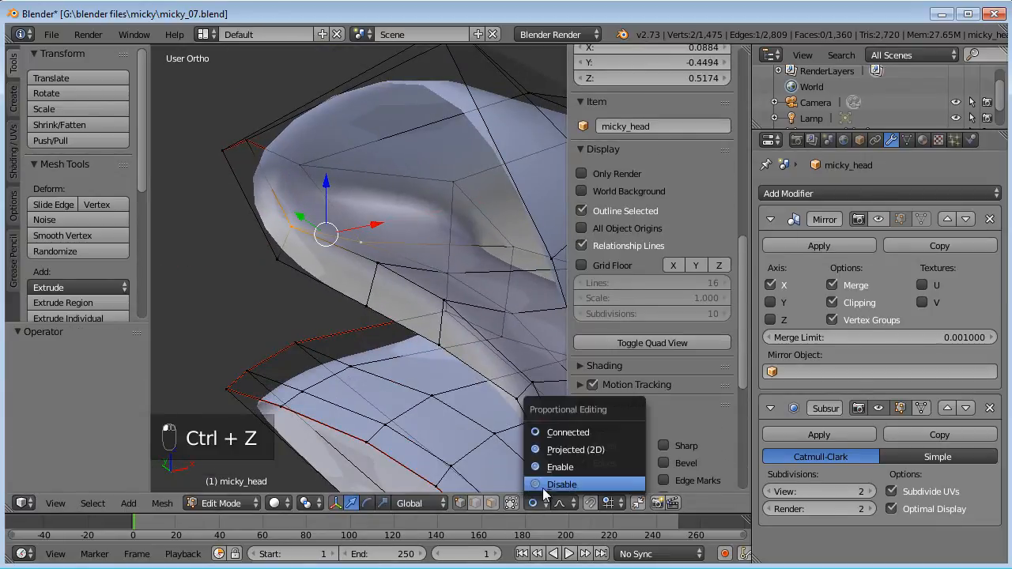
click(546, 485)
drag(374, 227, 410, 226)
Step: Move the two vertices at the upper end of the tongue's root seam inward along X
right_click(299, 164)
shift+right_click(249, 140)
middle_drag(348, 215, 298, 181)
drag(460, 201, 500, 209)
Step: Nudge individual vertices beside the tongue's upper midline edge inward, the first by about 0.012 in X
right_click(396, 271)
key(g)
click(425, 272)
key(g)
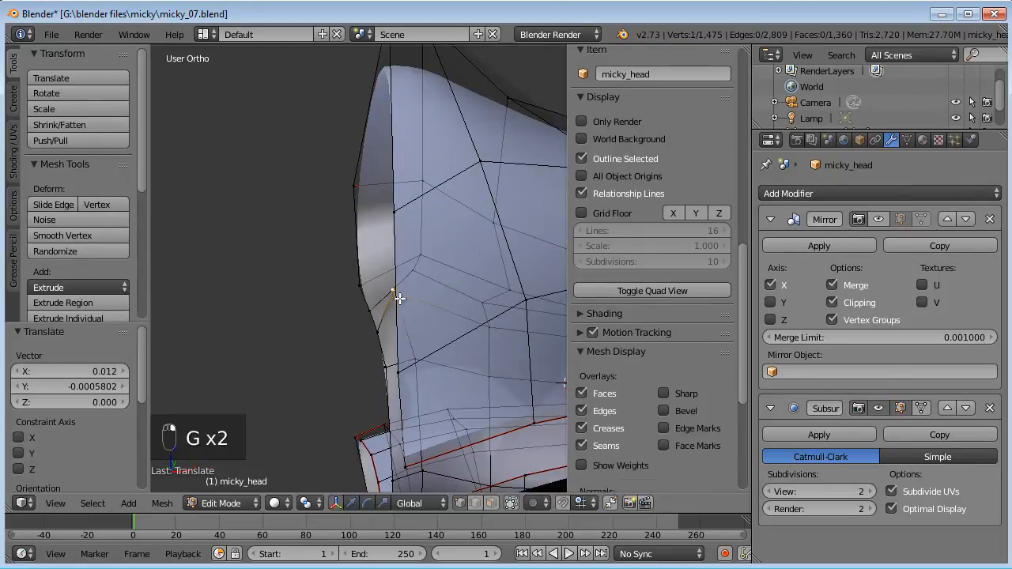
click(413, 296)
Step: Raise two vertices on the tongue's upper midline edge by 0.004 along Z and the neighbouring vertex near the root by 0.006
middle_drag(413, 296, 358, 229)
shift+right_click(277, 225)
key(g)
middle_click(276, 220)
click(273, 215)
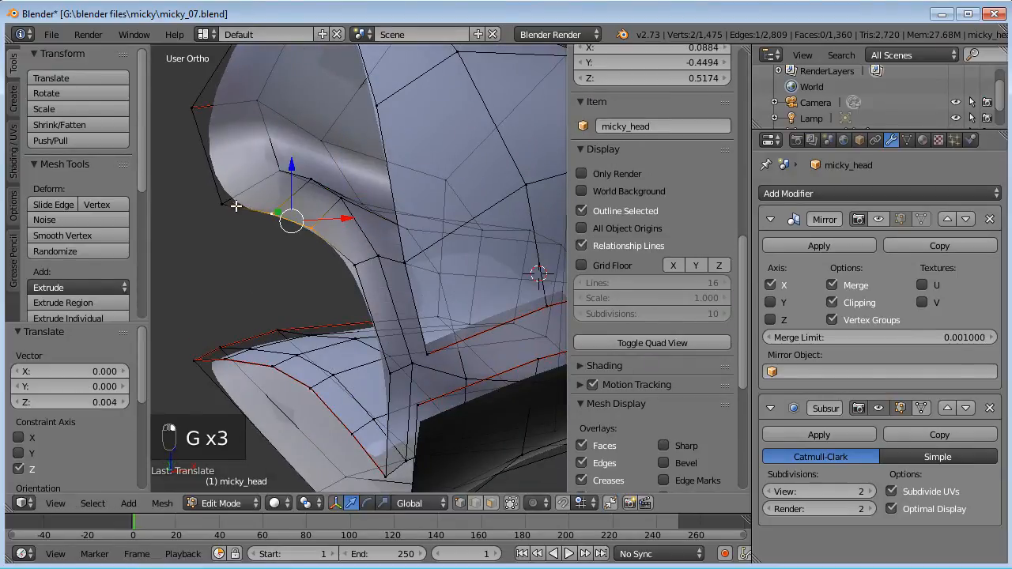
right_click(231, 207)
key(g)
middle_click(230, 200)
click(233, 194)
middle_drag(284, 240, 375, 343)
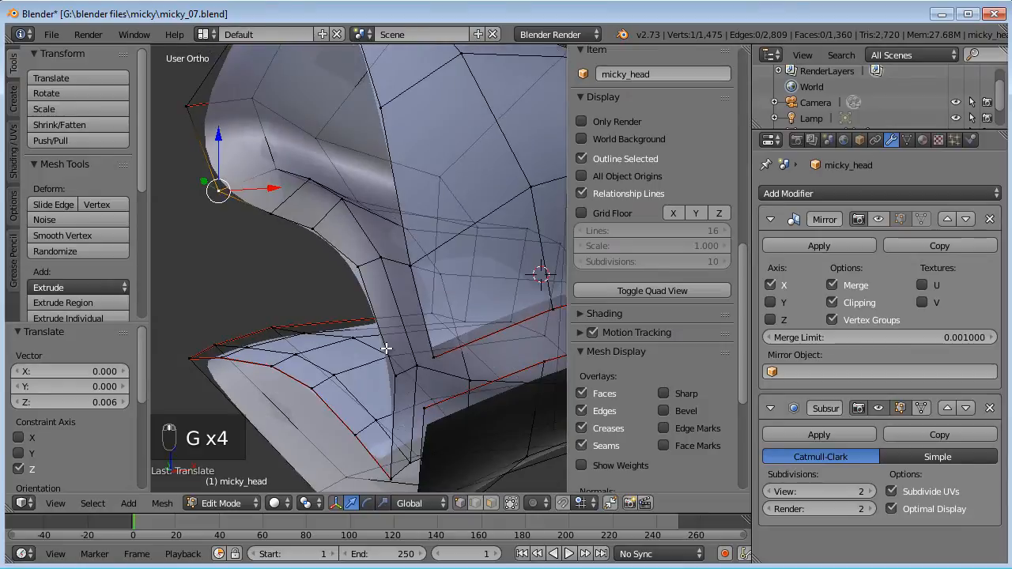
Step: Select vertices at the lower front of the tongue and shift them slightly inward
shift+right_click(407, 462)
drag(455, 414, 464, 414)
shift+middle_drag(446, 386, 431, 364)
key(g)
click(439, 369)
Step: Move the cavity vertex between the tongue's tip and the lip seam by -0.022 along X
shift+middle_drag(491, 374, 349, 329)
right_click(427, 274)
key(g)
key(x)
click(333, 358)
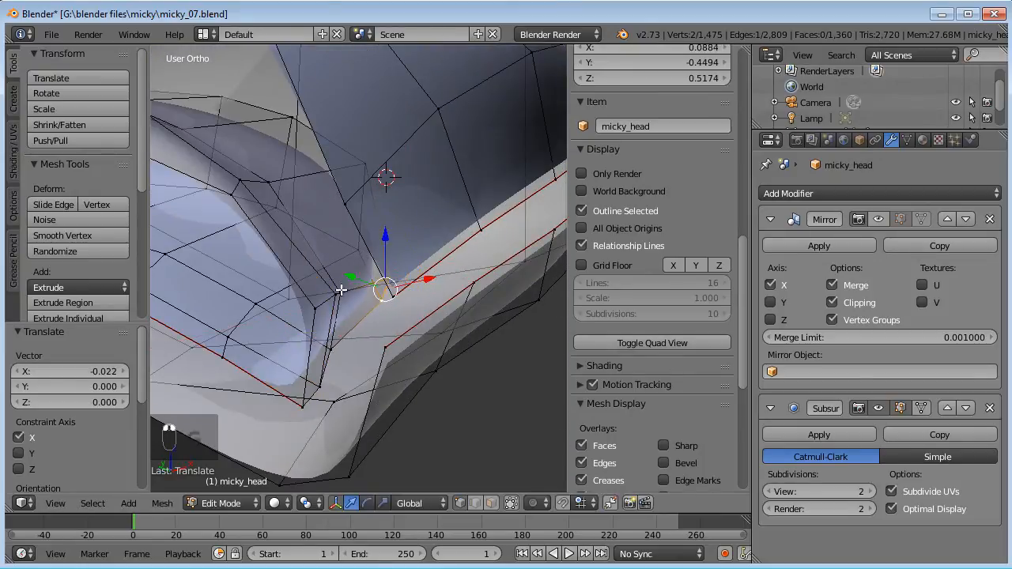
Step: Reposition the vertices just in front of the tongue's tip, adjusting them freely and along Y
shift+right_click(331, 349)
key(g)
click(400, 300)
middle_drag(400, 300, 392, 328)
key(g)
key(y)
click(361, 348)
key(g)
key(y)
click(341, 390)
middle_drag(342, 390, 334, 334)
Step: Nudge two separate vertices of the tongue one at a time to smooth its surface
right_click(271, 140)
key(g)
click(282, 138)
right_click(249, 108)
key(g)
click(249, 118)
Step: Shift a pair of neighbouring tongue vertices upward together, followed by the single vertex beside them
right_click(325, 155)
shift+right_click(301, 131)
key(g)
click(305, 121)
right_click(297, 111)
key(g)
click(293, 97)
Step: Adjust the remaining vertices near the tongue, raising the last by about 0.006 in Z, and switch to face selection
scroll(294, 213, down, 2)
middle_drag(294, 214, 372, 373)
key(g)
click(405, 378)
right_click(452, 395)
key(g)
click(451, 385)
click(491, 503)
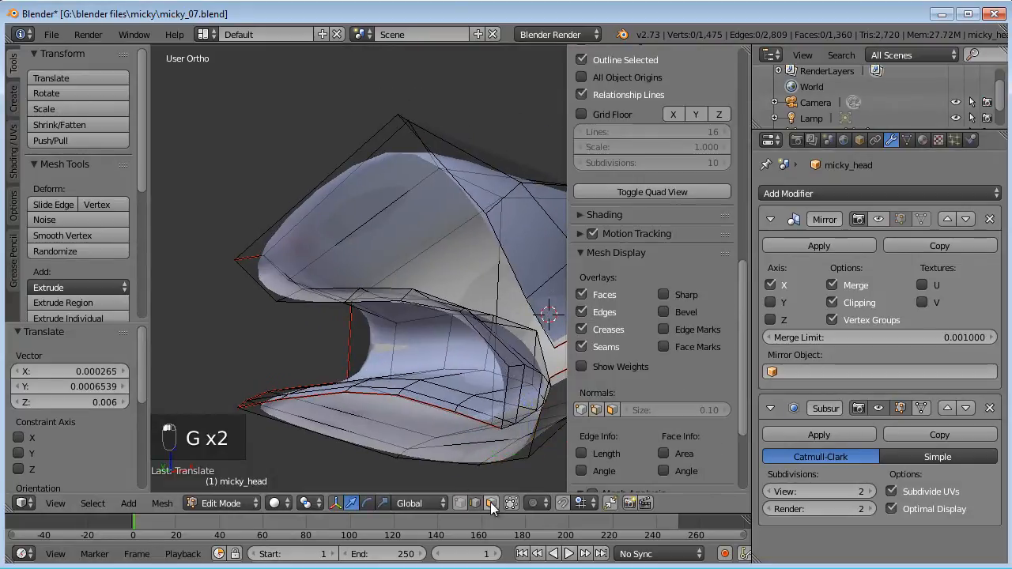
Step: Select the two faces at the mouth cavity's upper rear corner, scale them and shift them about 0.005 in Y
right_click(327, 218)
shift+right_click(332, 217)
shift+right_click(347, 215)
shift+right_click(318, 194)
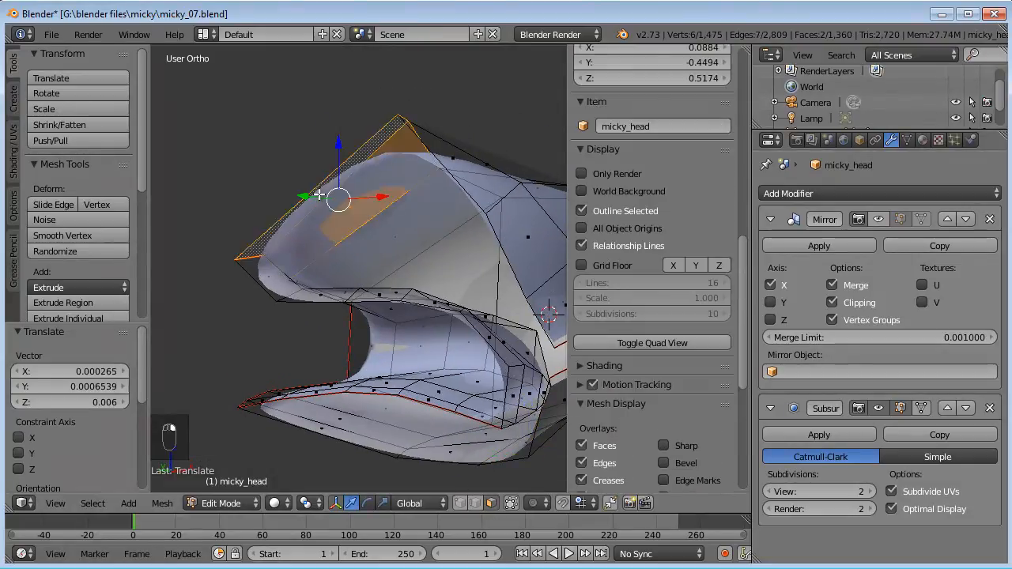
key(ctrl+KP_3)
shift+middle_drag(316, 192, 486, 147)
key(s)
key(g)
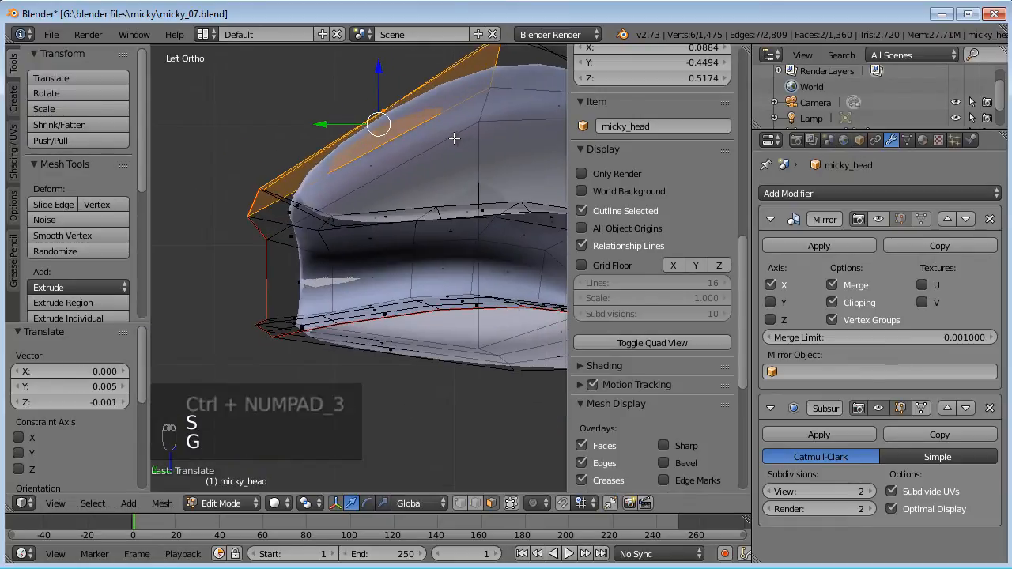
Step: Shrink the two upper rear faces and move them about 0.022 in Y and -0.009 in Z
key(s)
click(423, 142)
key(g)
click(394, 151)
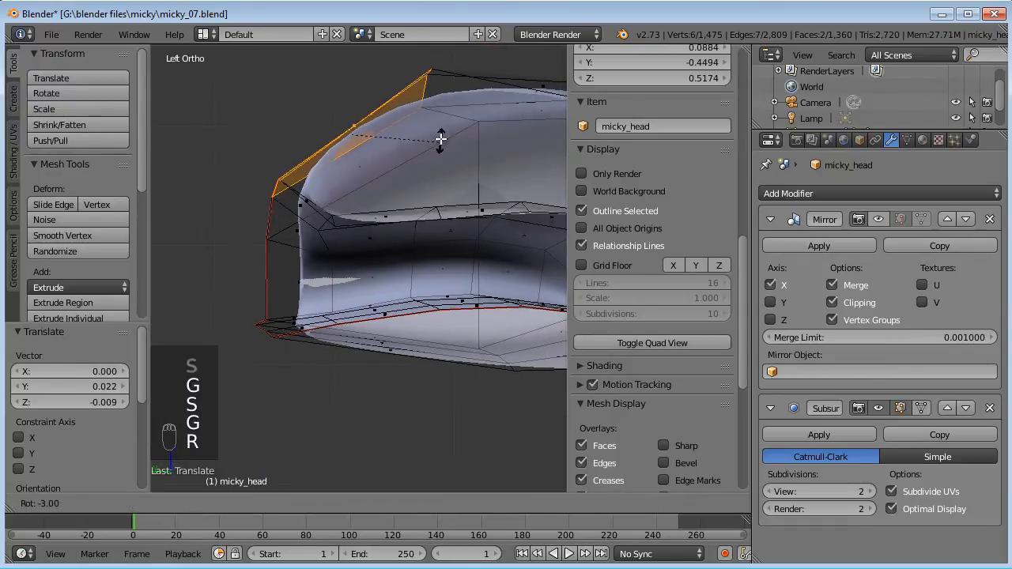
Step: Rotate the two upper rear faces slightly and shift them about 0.010 in Y
key(r)
click(430, 139)
key(g)
click(441, 143)
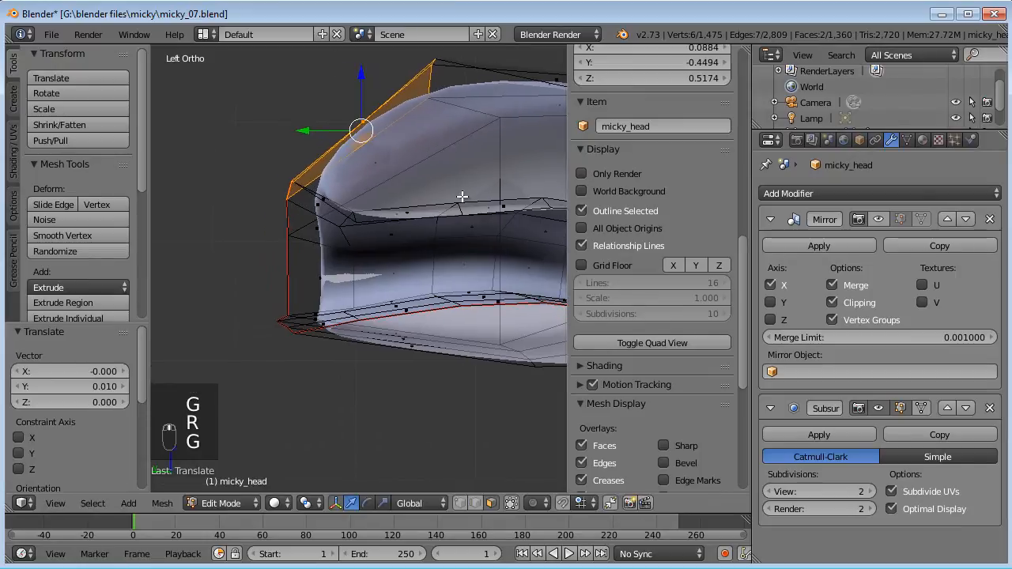
Step: Extrude the two faces by about 0.028 in Y and 0.035 in Z, and scale them down
scroll(438, 204, down, 2)
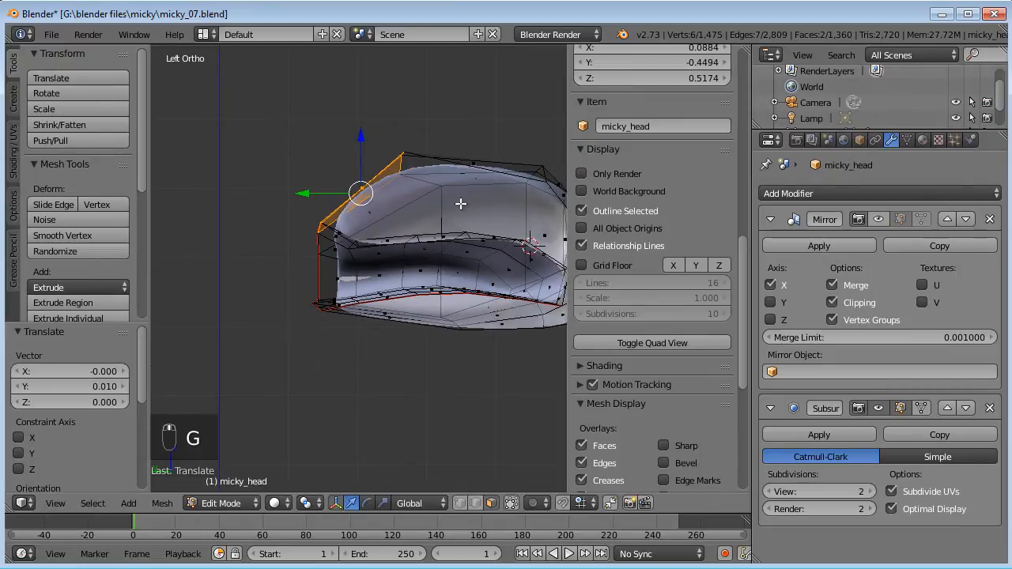
key(e)
click(420, 196)
key(s)
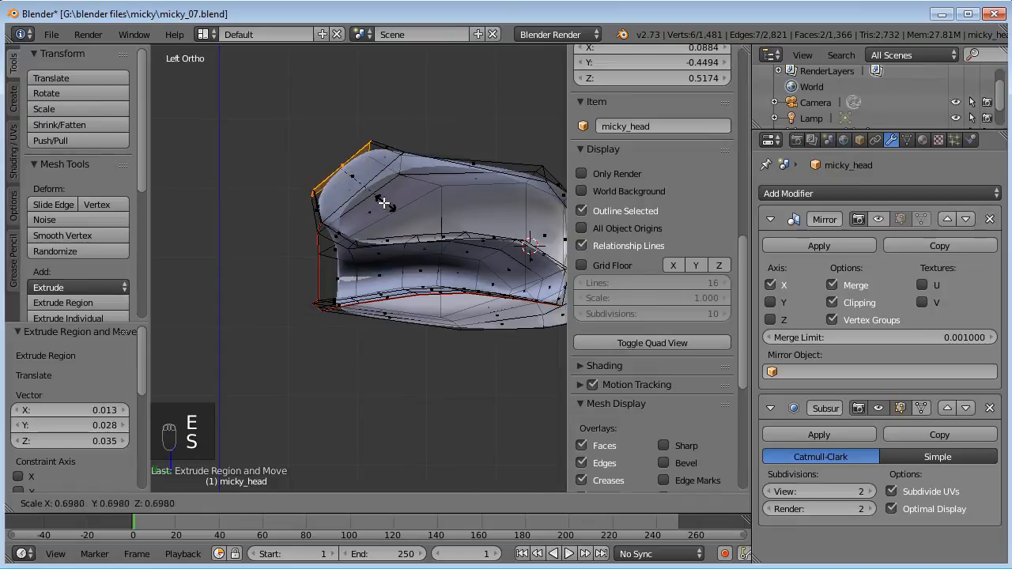
click(370, 211)
Step: Move and rotate the extruded end faces so the new section points toward the back of the cavity
key(g)
click(454, 214)
key(r)
click(434, 149)
key(g)
click(475, 152)
Step: Refine the extruded end faces' size and tilt, finishing with a move of about -0.017 in Y and -0.025 in Z
key(s)
click(411, 134)
key(g)
click(419, 129)
key(r)
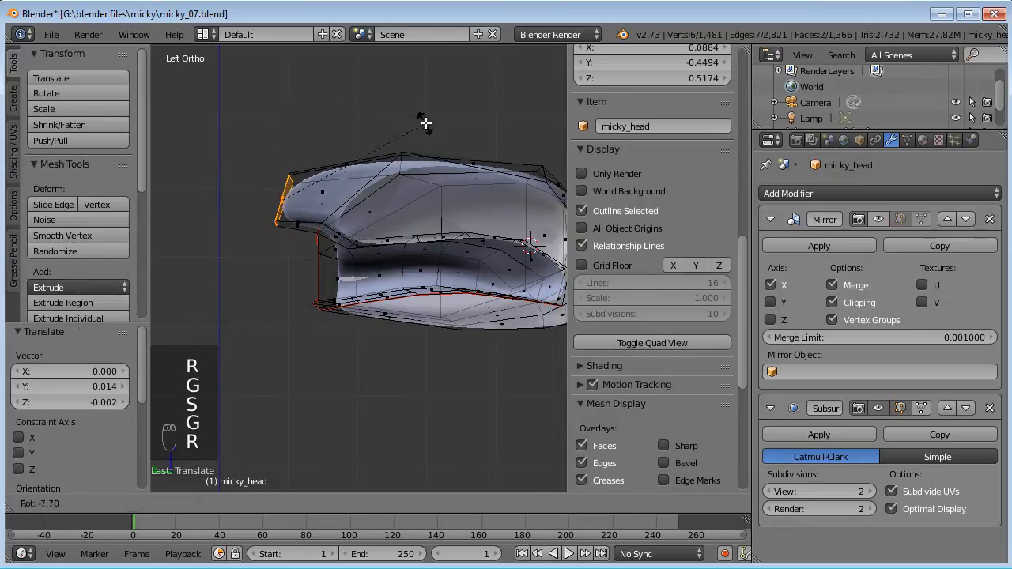
click(424, 131)
key(g)
click(426, 138)
Step: Delete the extruded section's face that lies on the mirror centreline
right_click(345, 198)
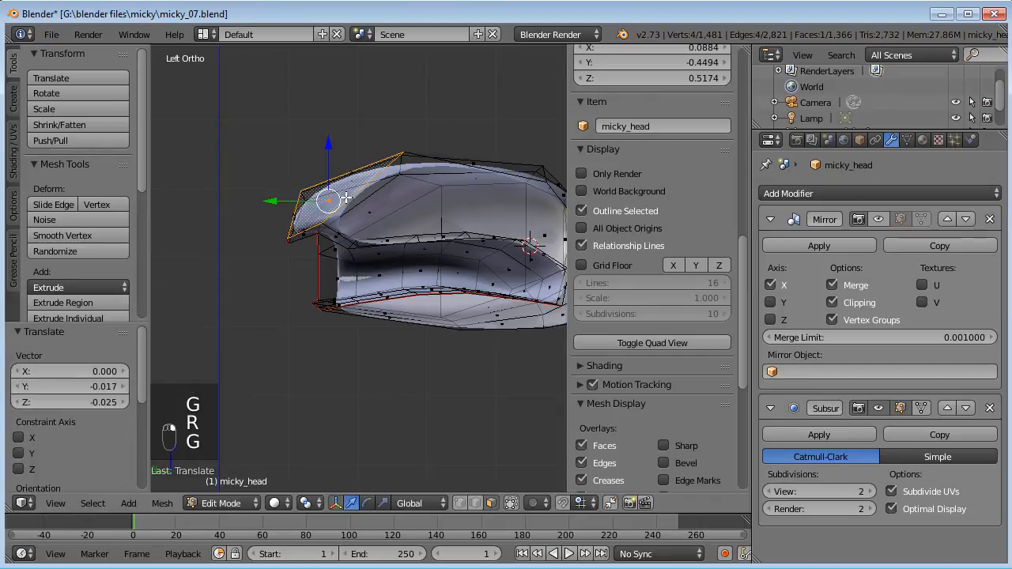
key(Delete)
click(348, 197)
Step: Select the open border edges along the centreline and flatten them by scaling to 0 along X
middle_drag(348, 197, 299, 217)
key(KP_1)
scroll(395, 239, up, 2)
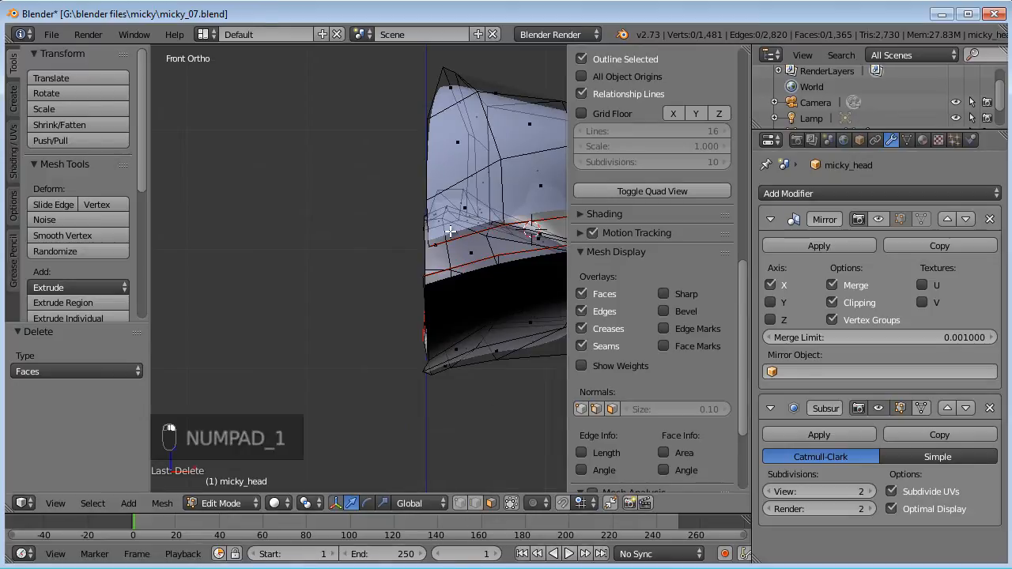
alt+right_click(423, 156)
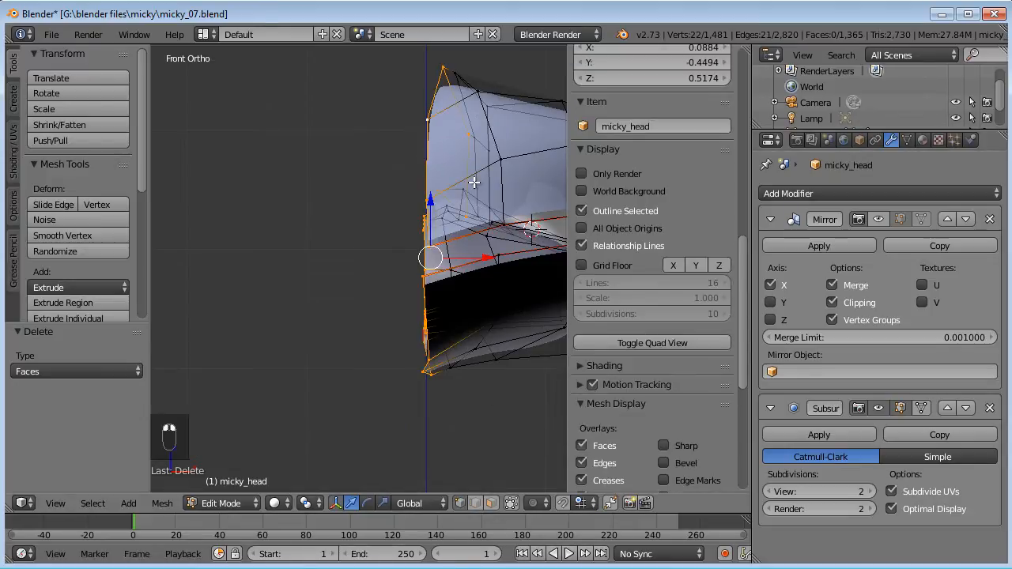
text(s0)
key(Return)
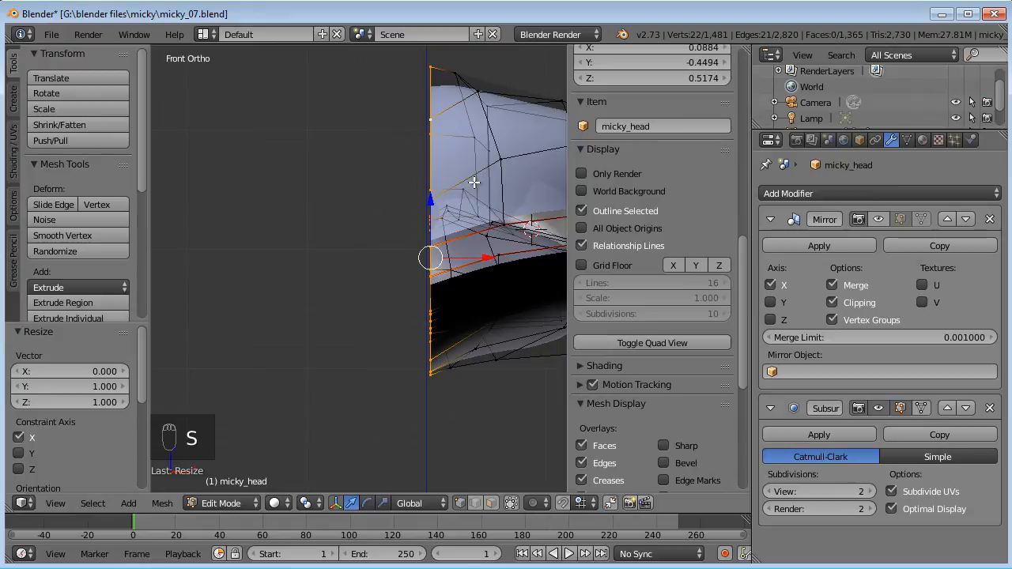
Step: Add one edge loop around the extruded rear section, slid toward its rear end, and clear the selection
middle_drag(479, 236, 333, 376)
click(490, 503)
middle_drag(482, 432, 503, 360)
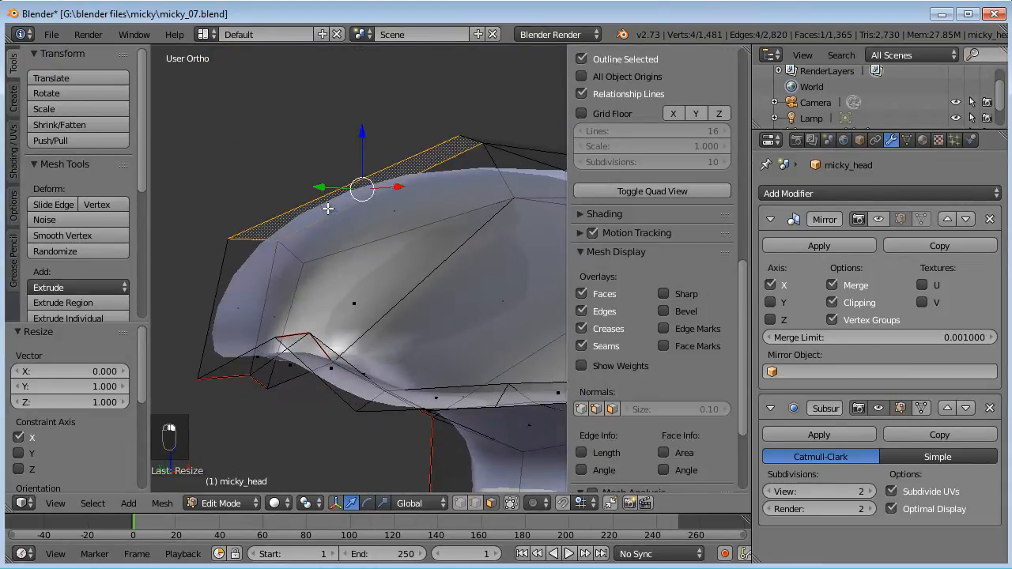
key(ctrl+r)
click(357, 207)
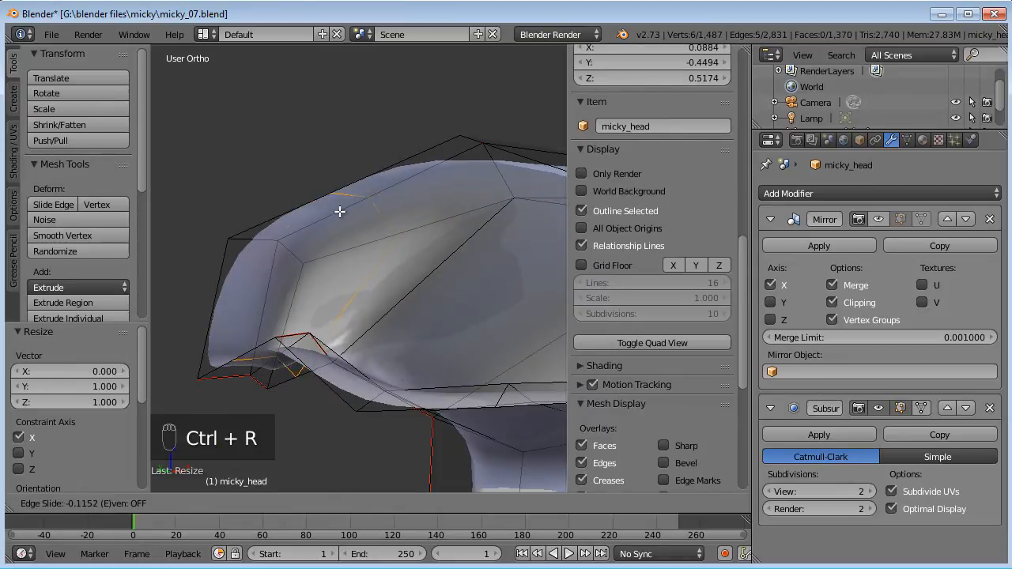
click(355, 253)
key(a)
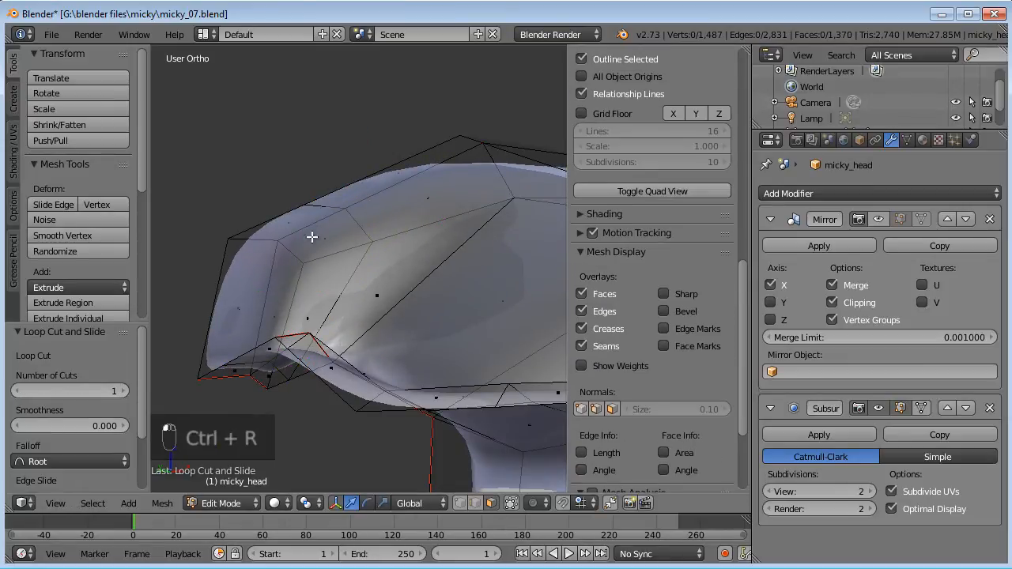
Step: Lower the two roof faces at the extruded section's rear end by about 0.017 in Z
right_click(282, 222)
key(g)
key(z)
right_click(319, 242)
shift+right_click(319, 242)
key(g)
key(z)
click(316, 271)
Step: Tilt the two rear roof faces about the X axis and nudge them by about 0.001
key(r)
key(x)
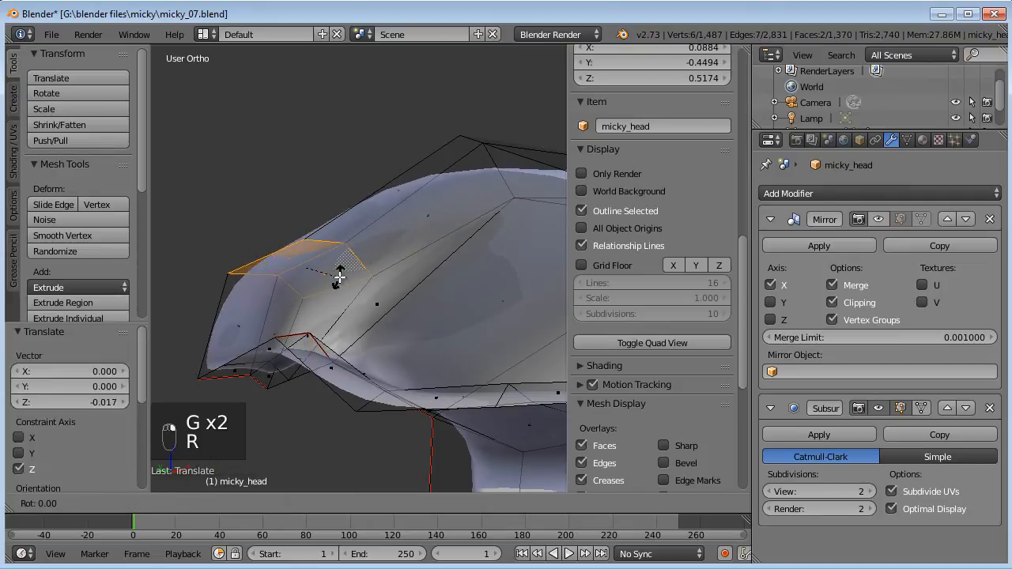
click(336, 269)
key(g)
click(336, 268)
Step: Extrude the rear roof face beside the centreline downward by about 0.020
right_click(293, 260)
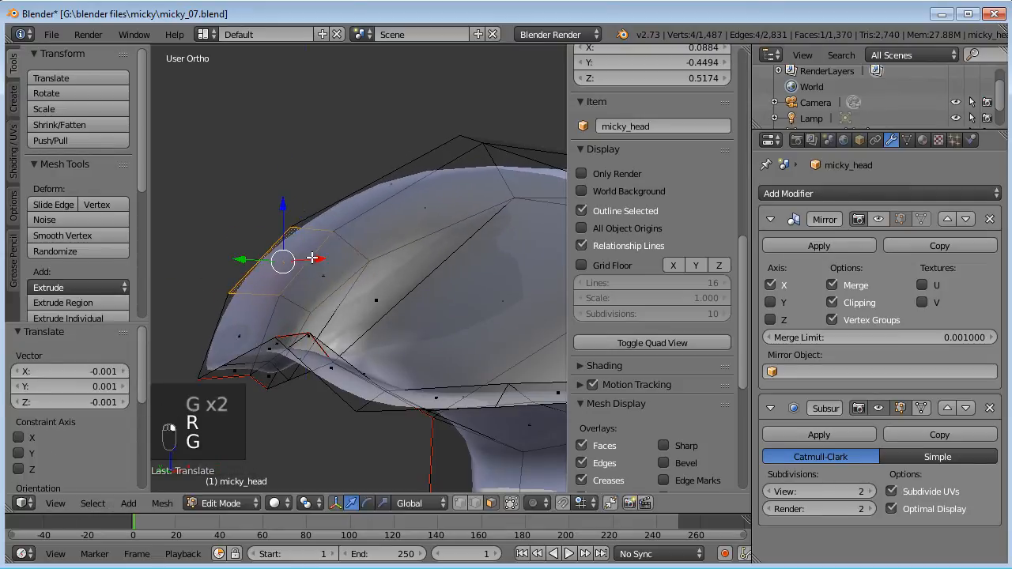
key(e)
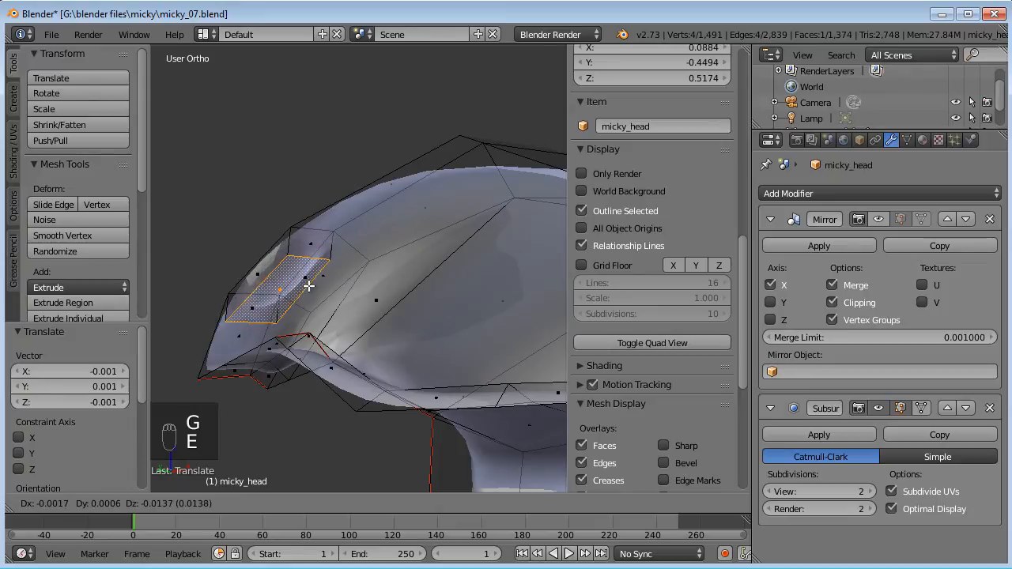
click(304, 299)
Step: Rotate the extruded face by about 23 degrees in the left view and scale it to 0.542 along Y
key(KP_3)
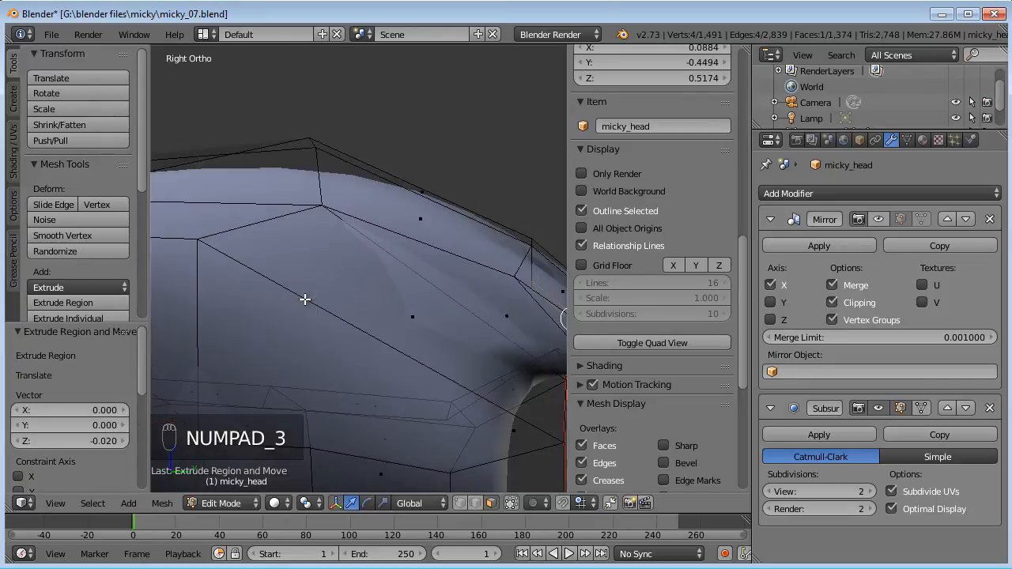
key(ctrl+KP_3)
shift+middle_drag(314, 312, 461, 279)
scroll(479, 249, up, 1)
key(r)
click(492, 253)
key(s)
key(y)
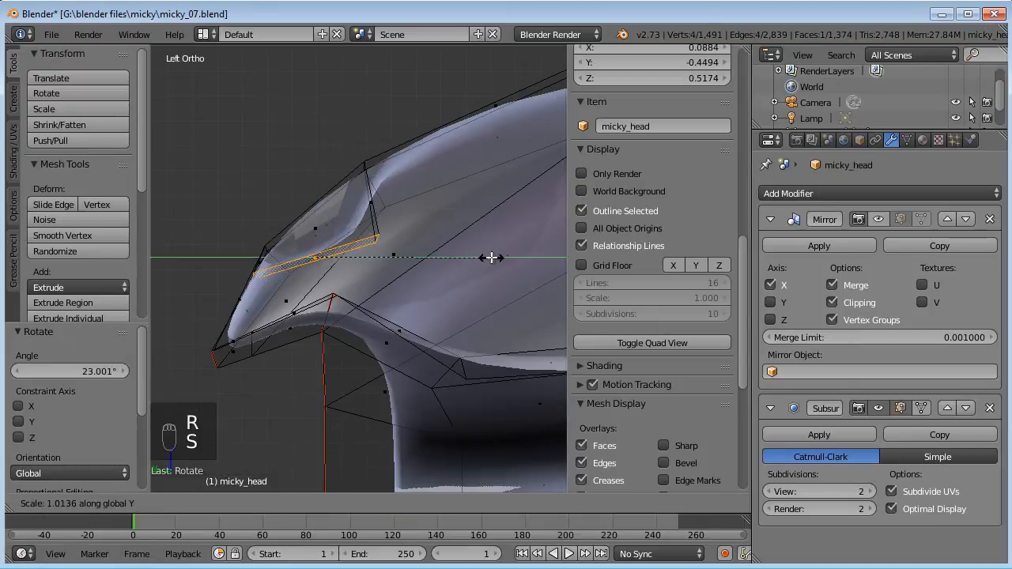
click(407, 273)
Step: Lower the extruded face slightly, scale it to 0.708 along Y and rotate it by about 21.5 degrees
key(g)
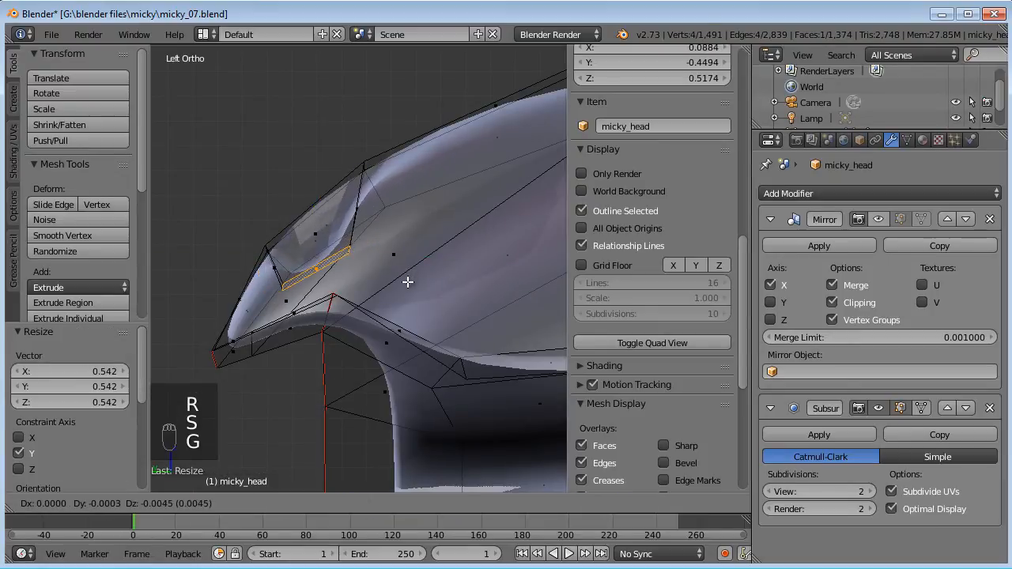
click(407, 281)
key(s)
key(y)
click(458, 255)
key(r)
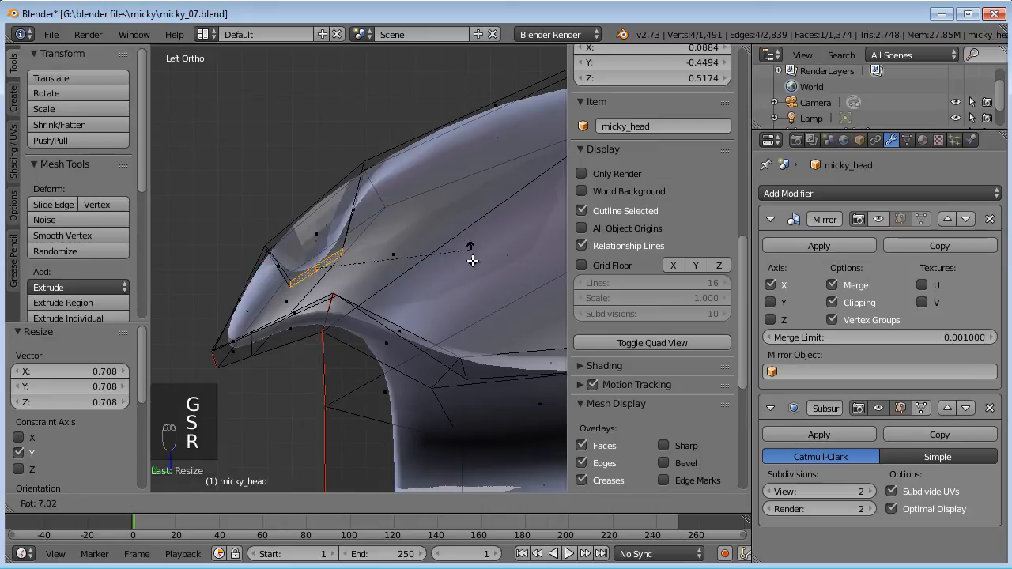
click(463, 288)
Step: Extrude the hanging shape's bottom face further downward by about 0.010 and scale it to about 0.9
key(e)
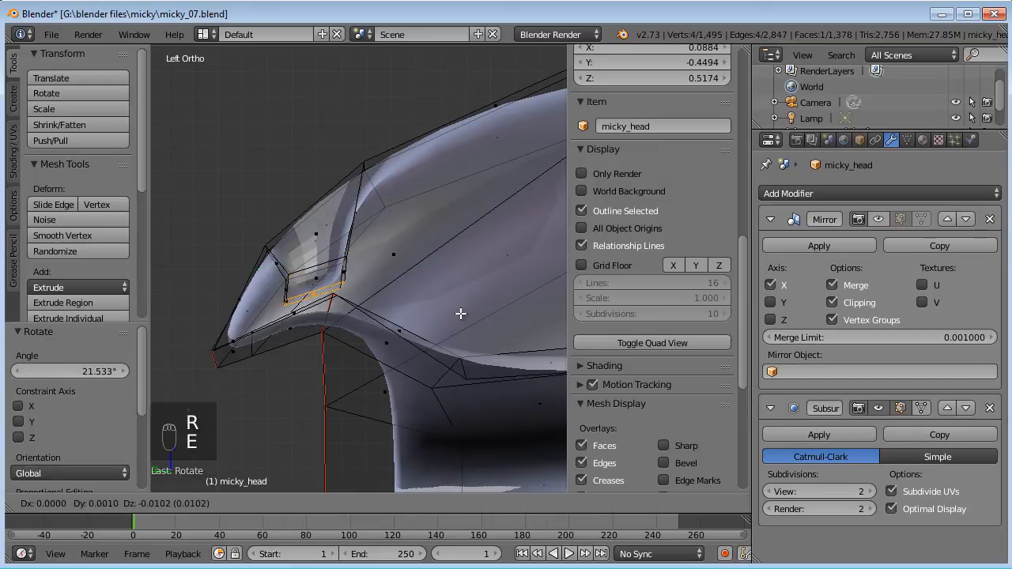
click(461, 313)
key(s)
click(454, 308)
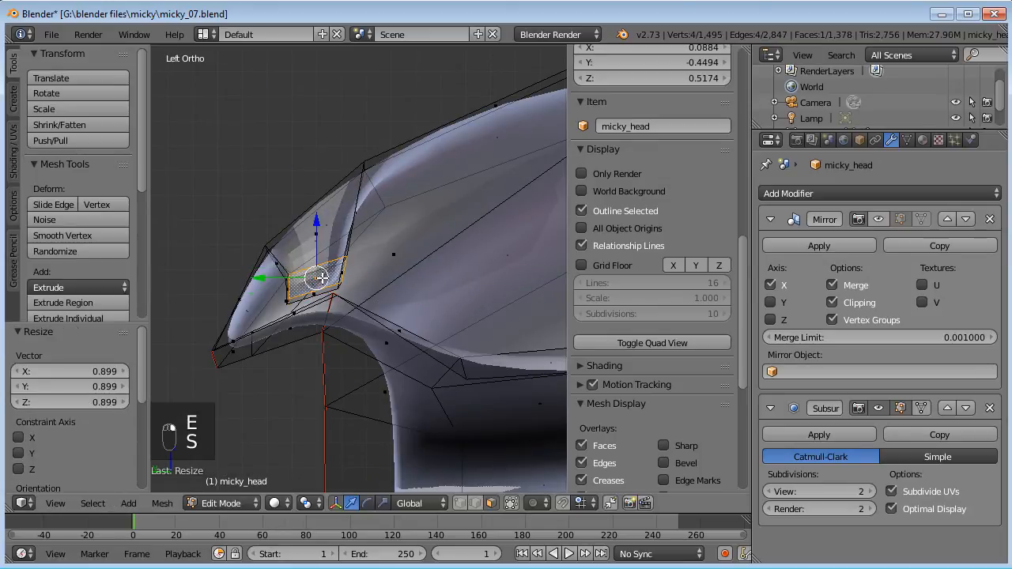
Step: Delete the hanging shape's two side faces on the centreline and switch to vertex selection
right_click(314, 225)
middle_drag(320, 278, 410, 315)
key(Delete)
click(307, 269)
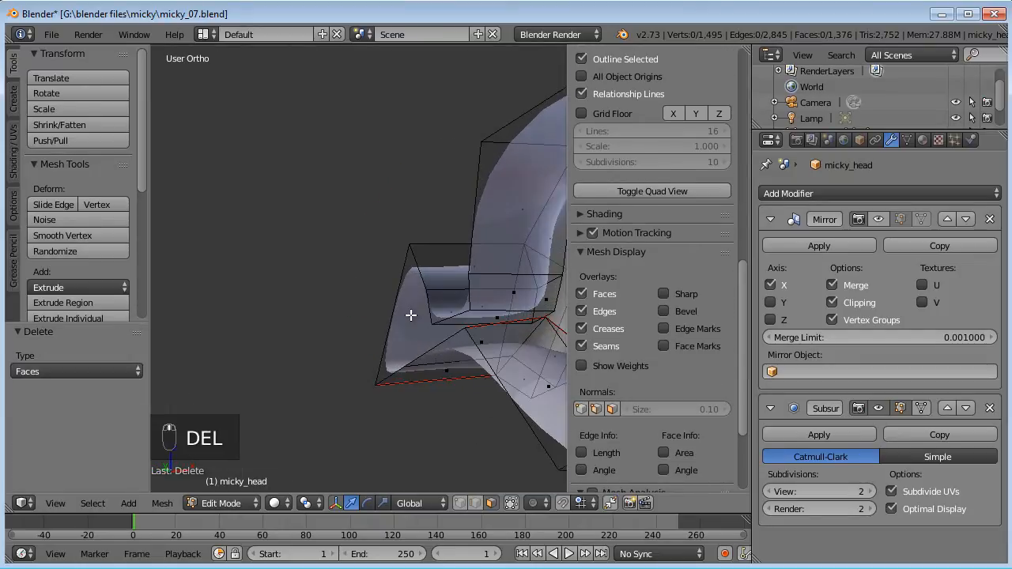
click(463, 506)
shift+middle_drag(462, 366, 319, 374)
shift+right_click(390, 332)
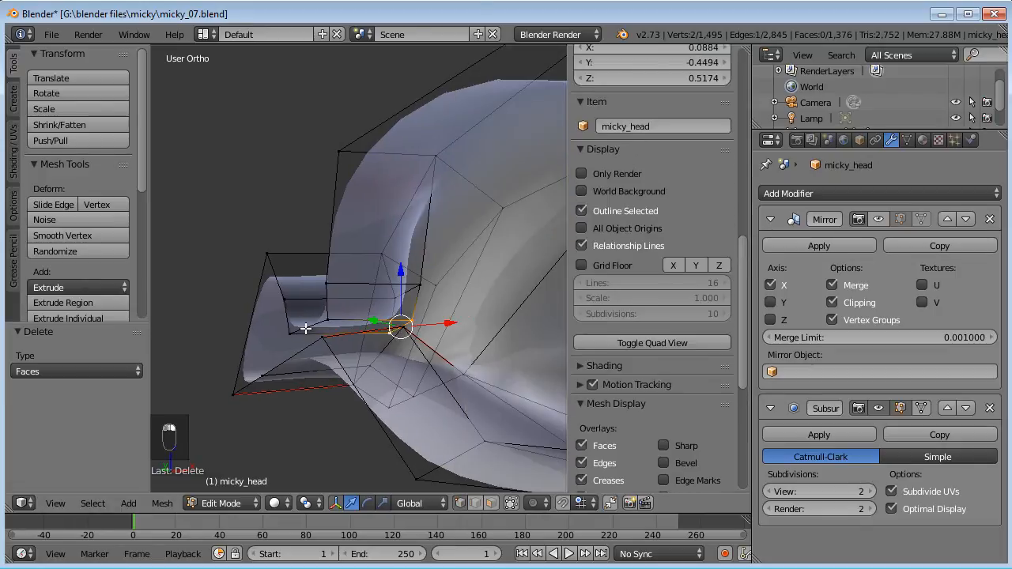
key(s)
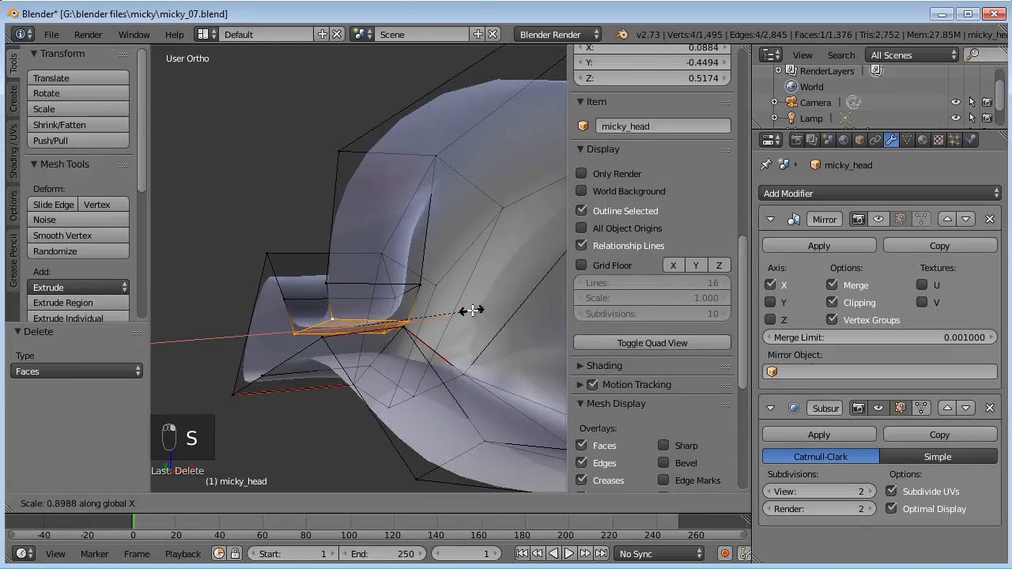
right_click(472, 311)
Step: Shift two bottom outer vertices of the hanging shape along X, and raise the pair above by about 0.005 in Z
right_click(411, 321)
shift+right_click(388, 332)
drag(443, 324, 432, 292)
right_click(424, 290)
shift+right_click(398, 305)
drag(400, 254, 399, 237)
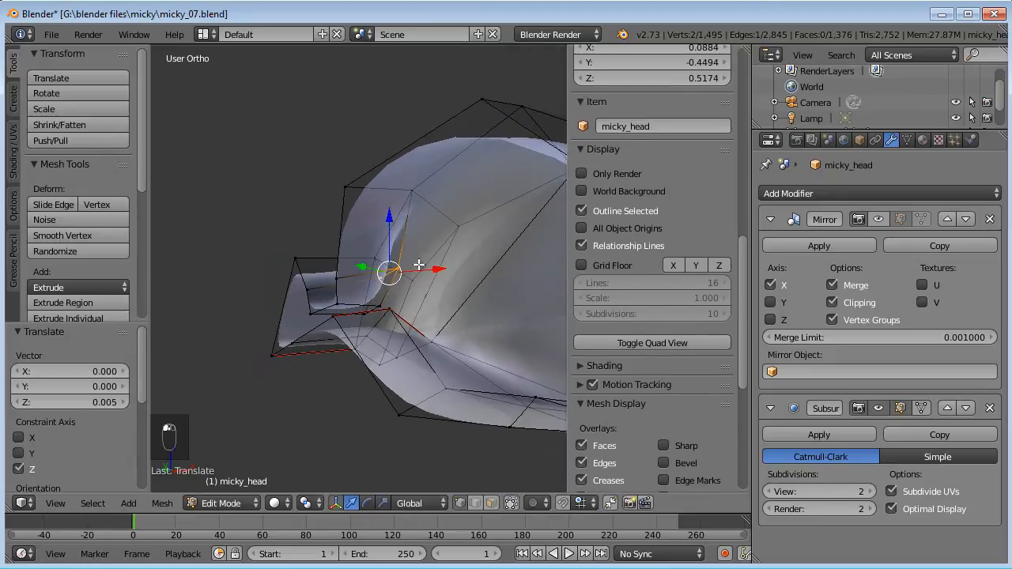
Step: Inspect the mirrored head's centreline in Object Mode, using solid and wireframe shading with the Mirror modifier shown
key(Tab)
scroll(398, 283, up, 5)
click(882, 217)
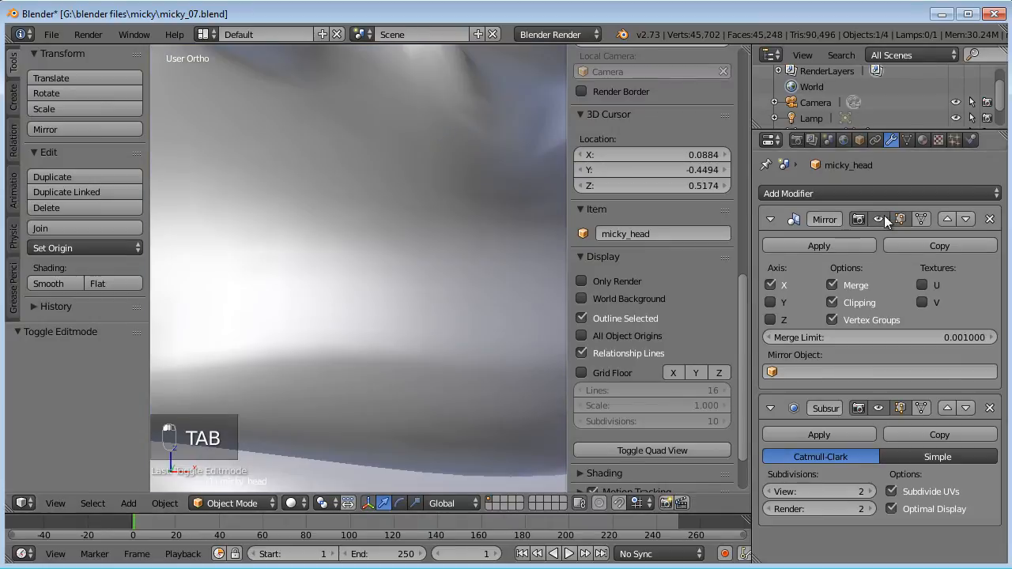
key(z)
key(z)
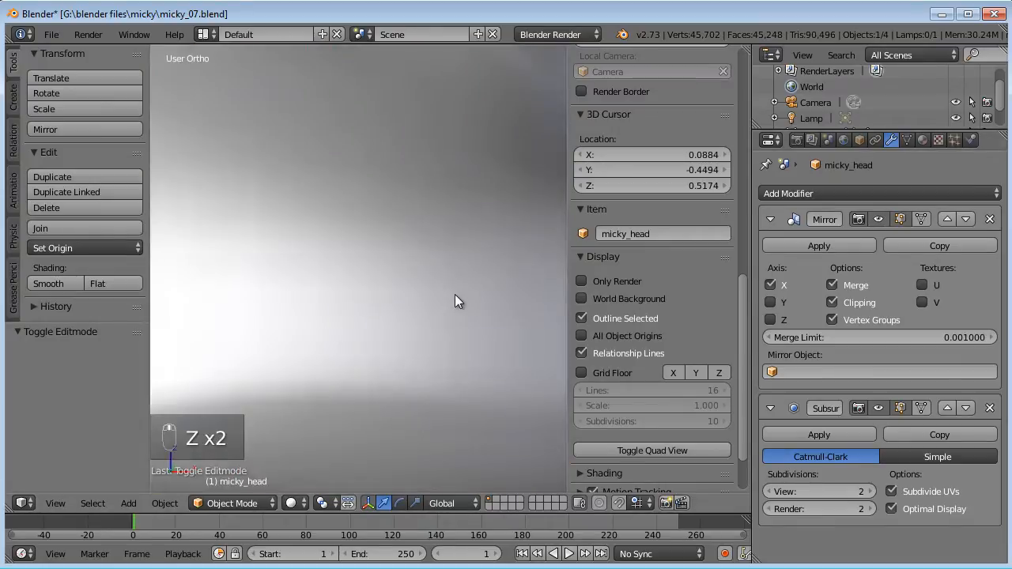
key(KP_5)
middle_drag(450, 294, 441, 198)
key(KP_1)
key(KP_5)
key(z)
scroll(441, 198, down, 1)
key(z)
key(z)
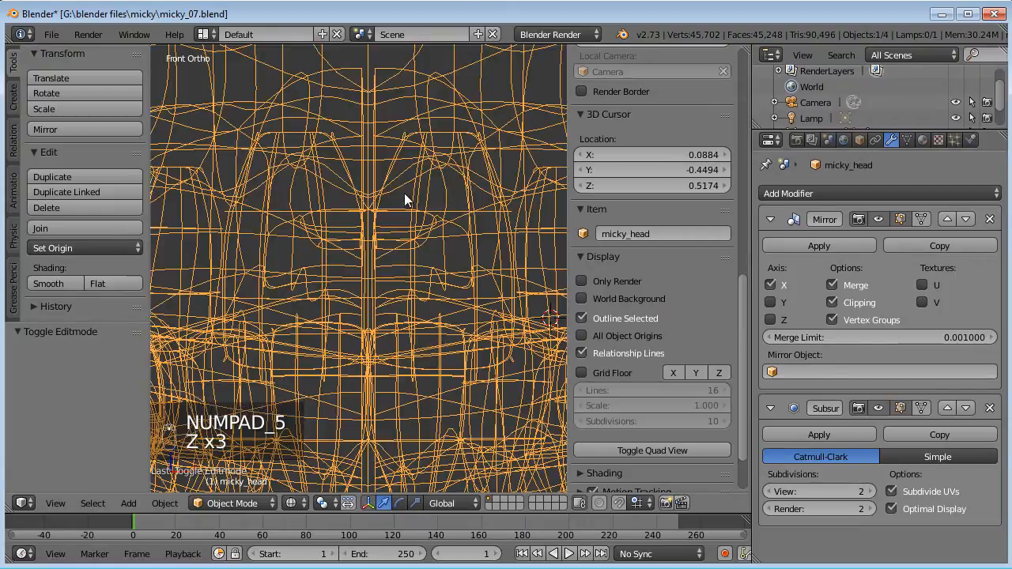
click(880, 218)
key(z)
mouse_move(431, 239)
middle_down()
mouse_move(395, 271)
mouse_move(423, 336)
middle_up()
Step: Select the head's centreline border edges in Edit Mode and snap the 3D cursor to the scene centre
key(Tab)
alt+right_click(363, 241)
middle_drag(363, 241, 396, 242)
scroll(395, 242, down, 2)
key(KP_1)
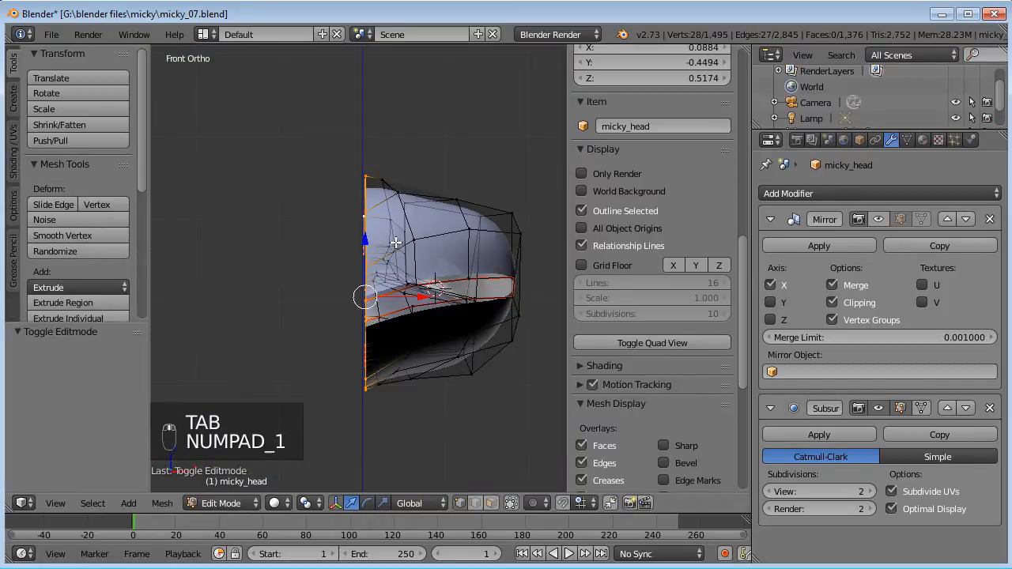
key(shift+s)
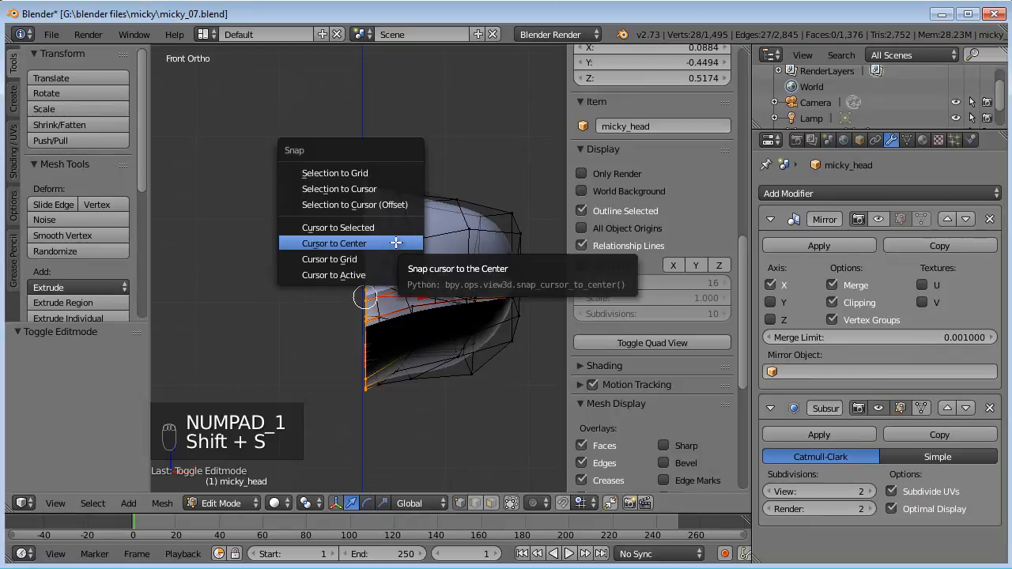
click(396, 242)
Step: Scale the centreline border edges to 0 along X and display the Mirror modifier's result
key(s)
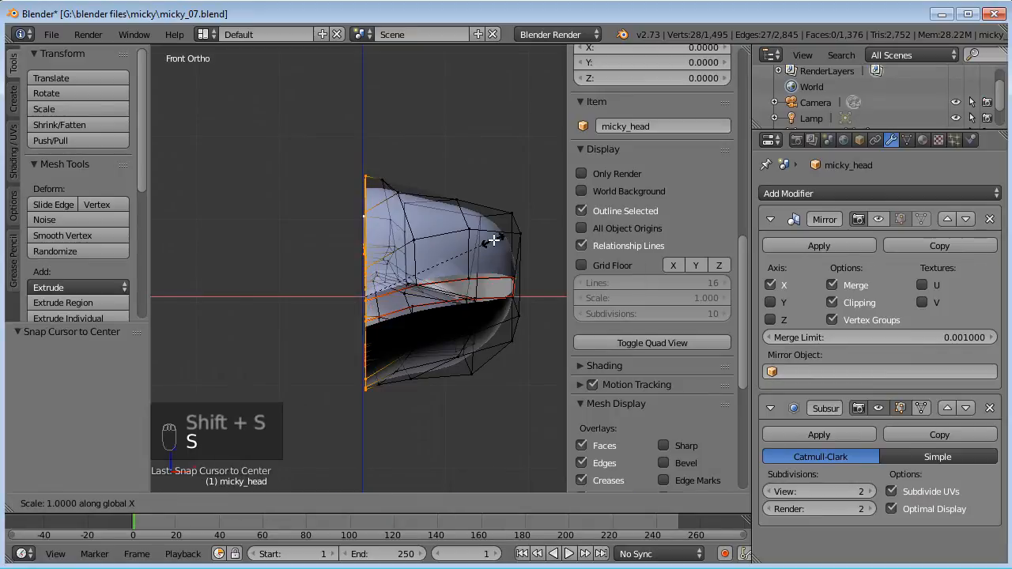
key(Return)
mouse_move(371, 237)
middle_down()
mouse_move(379, 301)
mouse_move(372, 248)
mouse_move(385, 247)
middle_up()
click(879, 225)
middle_drag(479, 235, 458, 265)
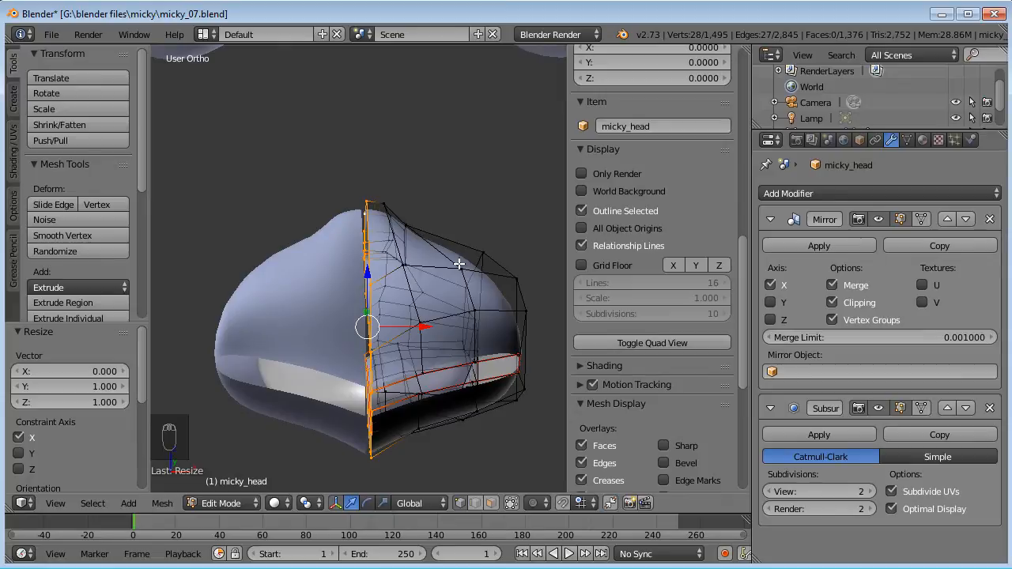
Step: Select all visible geometry and compare its centreline with the 3D cursor in front view
key(KP_1)
key(a)
key(a)
key(a)
key(a)
shift+middle_drag(439, 274, 427, 81)
scroll(438, 269, down, 5)
scroll(439, 270, up, 4)
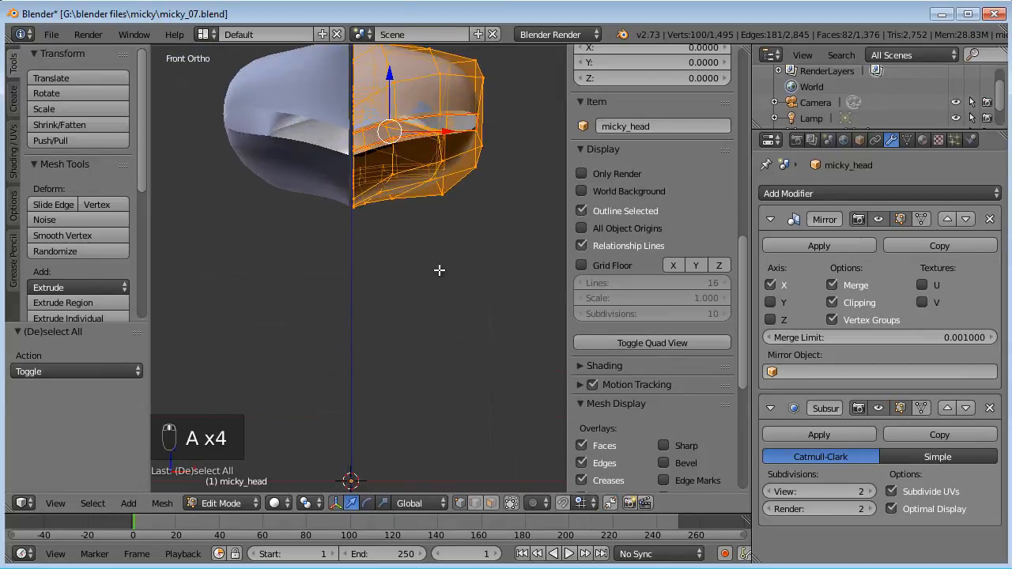
scroll(439, 270, up, 4)
shift+middle_drag(462, 172, 438, 361)
scroll(517, 269, up, 2)
shift+middle_drag(517, 261, 511, 331)
scroll(511, 331, down, 2)
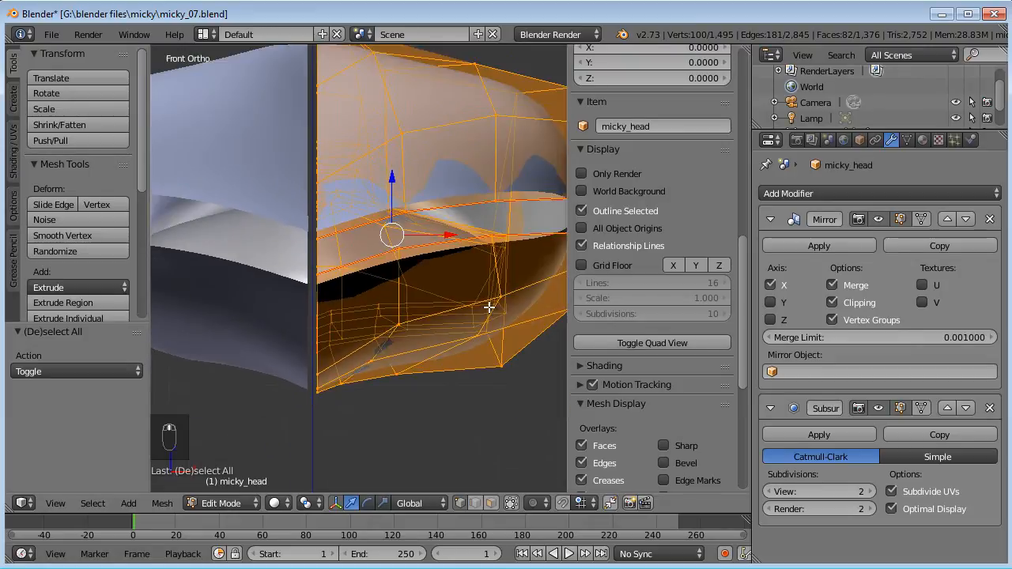
shift+scroll(511, 330, up, 2)
key(g)
key(x)
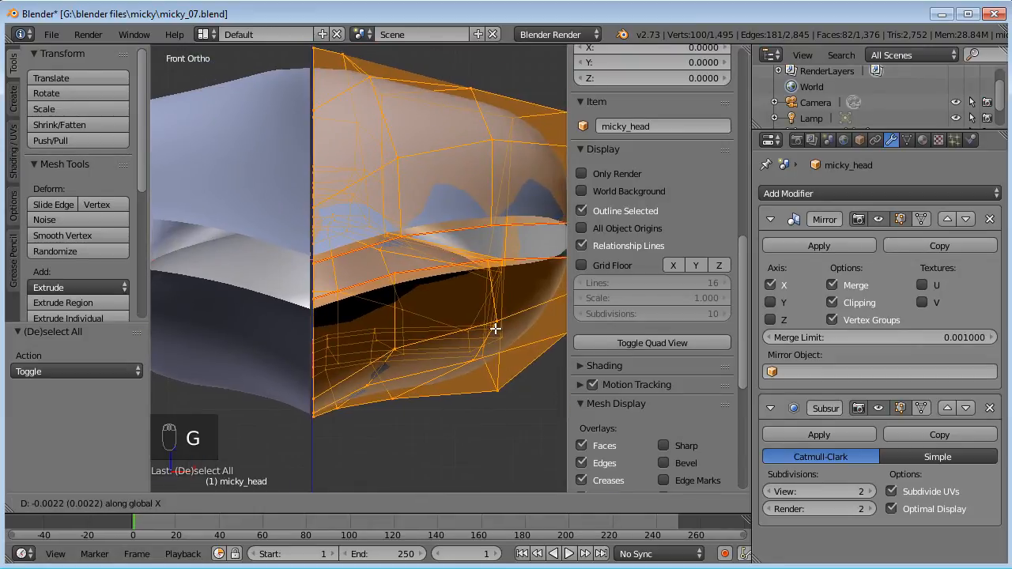
key(Escape)
Step: Reveal the hidden geometry and select the border edge loop along the head's centreline
key(alt+h)
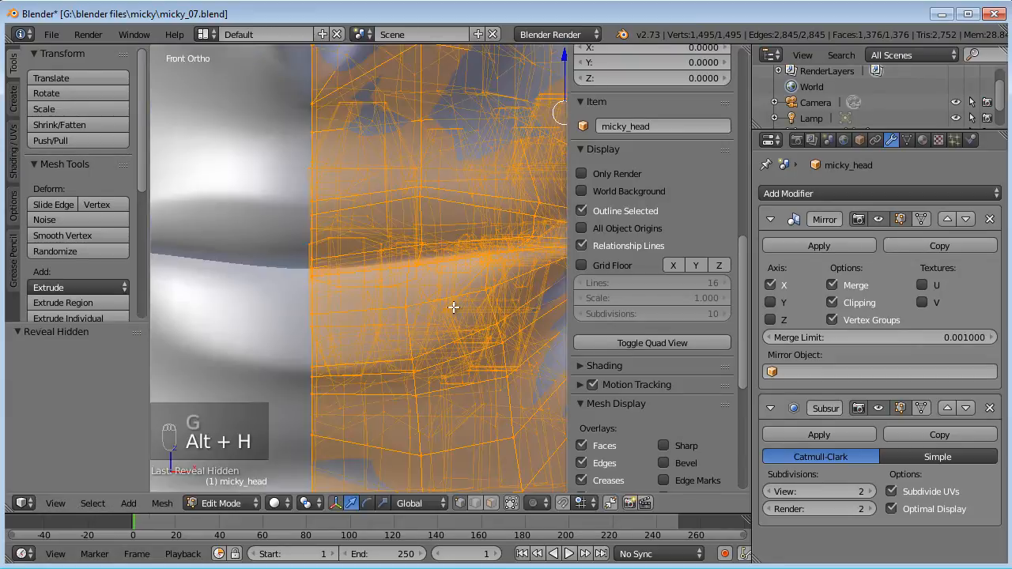
alt+right_click(311, 149)
alt+right_click(309, 137)
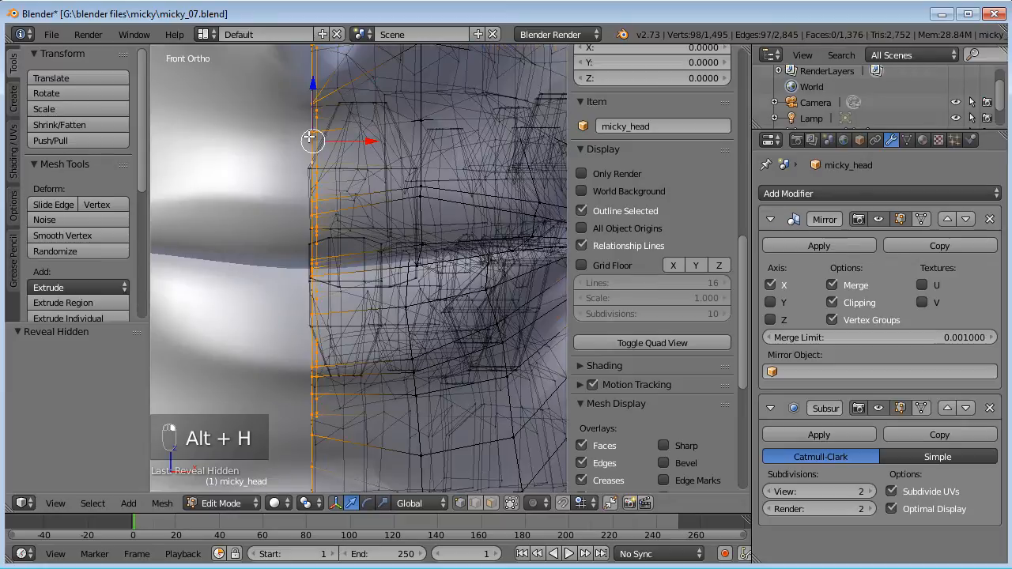
alt+shift+right_click(305, 184)
key(ctrl+z)
Step: Scale the selected centreline border loop along the X axis to flatten it at the mirror plane
scroll(314, 189, down, 3)
middle_drag(316, 190, 338, 188)
key(KP_1)
key(s)
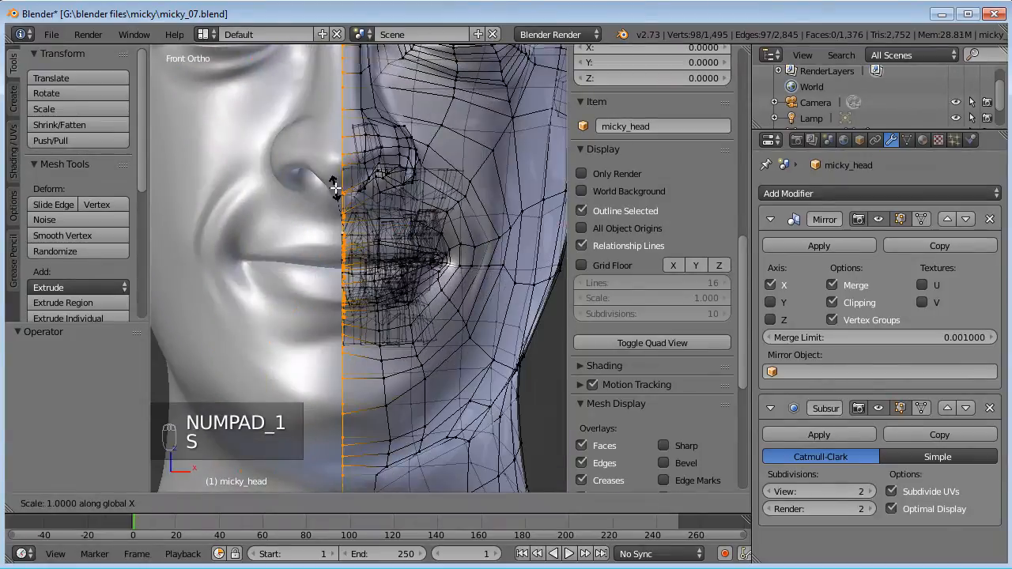
key(Return)
Step: Examine the centreline in wireframe and solid shading, then compare the head with the Mirror modifier hidden and shown in Object Mode
key(z)
scroll(358, 210, up, 4)
drag(342, 87, 336, 87)
key(z)
scroll(337, 86, down, 4)
key(Tab)
scroll(390, 245, down, 7)
mouse_move(391, 245)
middle_down()
mouse_move(404, 252)
mouse_move(384, 249)
middle_up()
click(879, 219)
middle_drag(322, 267, 343, 280)
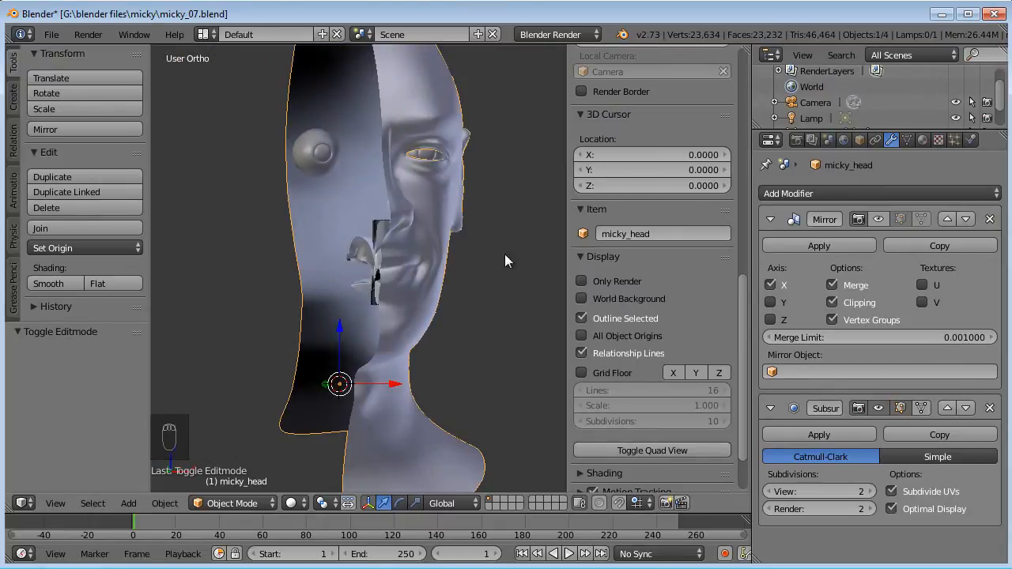
click(879, 219)
Step: Select the linked outer head faces in Edit Mode, limited by seams, and hide them
key(Tab)
key(a)
key(a)
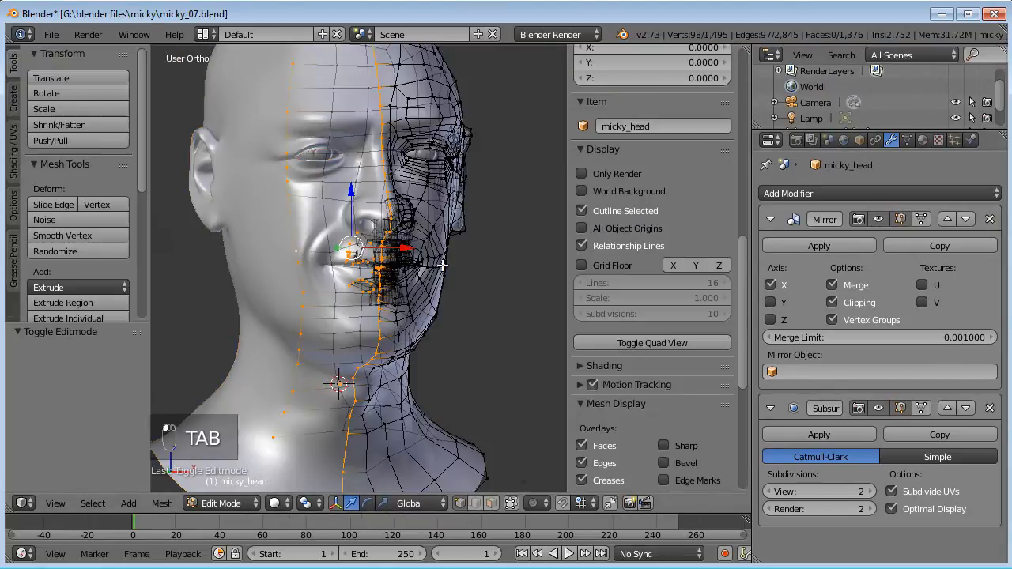
right_click(443, 218)
key(ctrl+l)
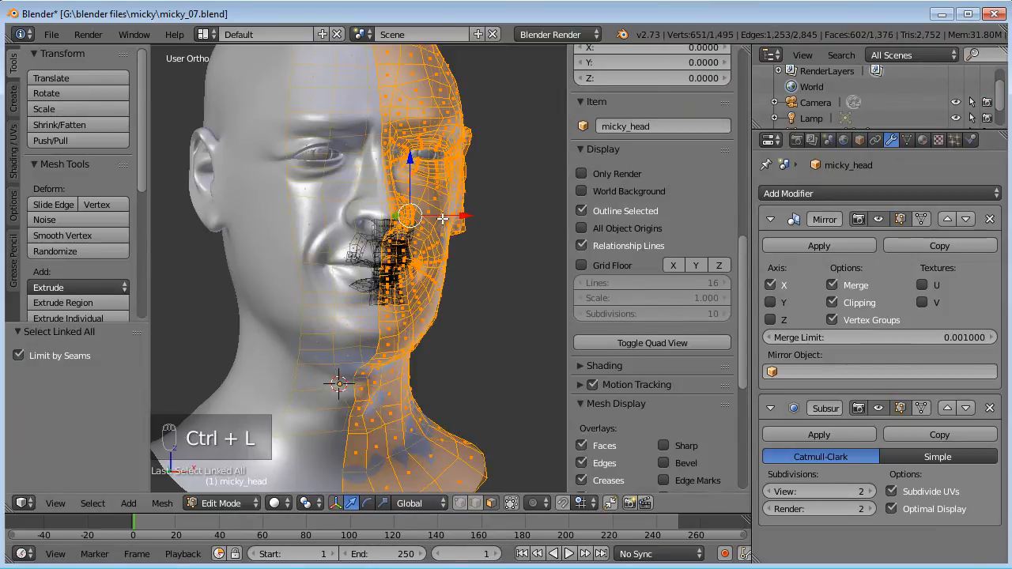
key(h)
Step: Select all geometry linked to the mouth cavity with Limit by Seams turned off
scroll(409, 302, up, 3)
middle_drag(409, 300, 517, 262)
right_click(337, 267)
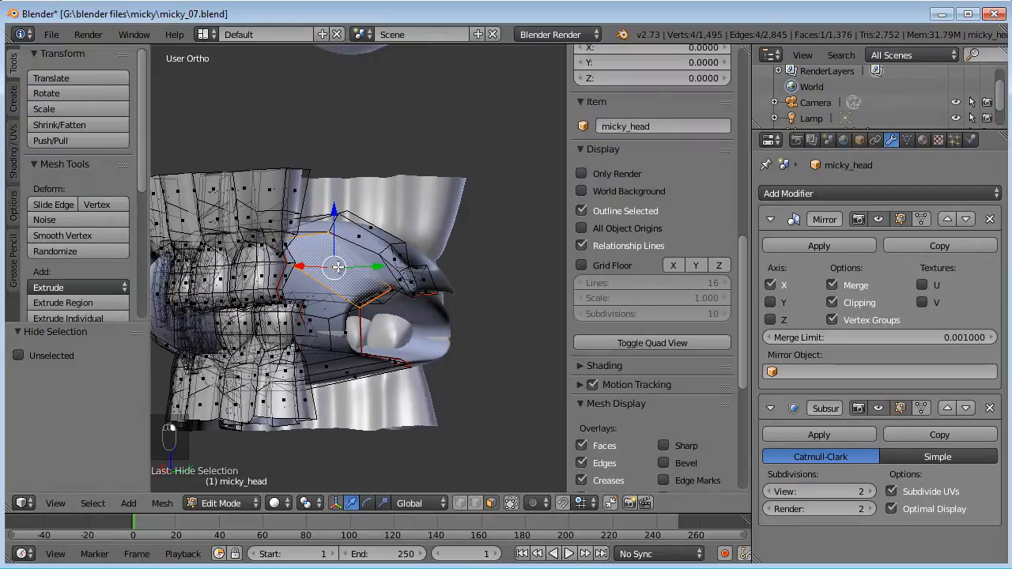
key(ctrl+l)
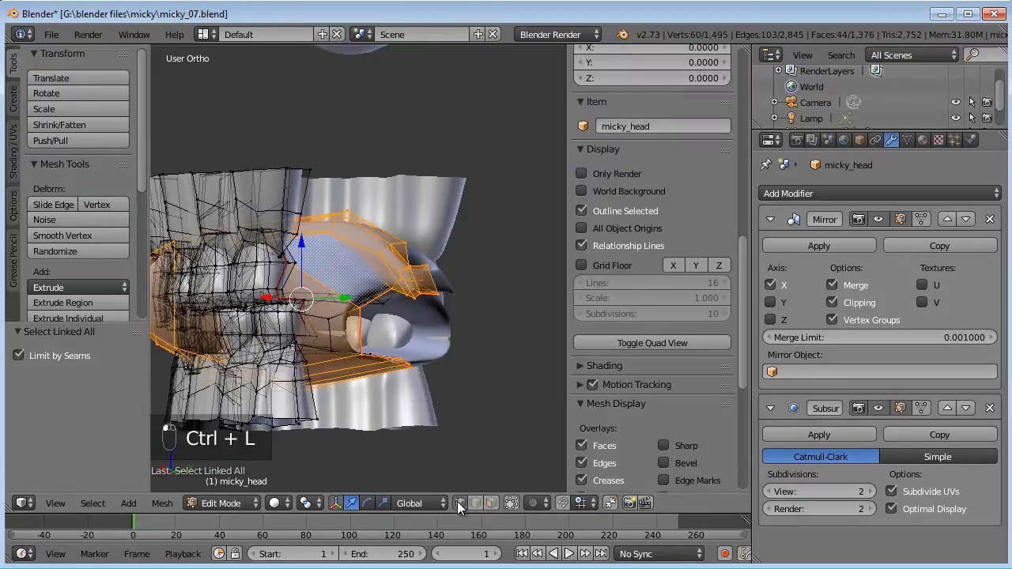
key(ctrl+l)
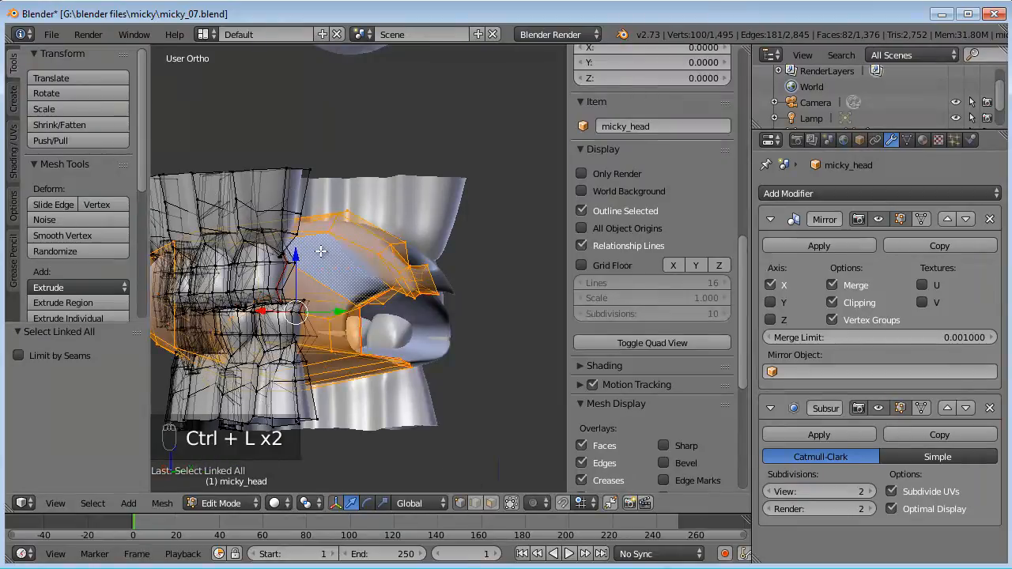
Step: Shrink the mouth cavity selection twice with Select Less so its open lip border is excluded
key(KP_3)
shift+middle_drag(295, 242, 471, 219)
middle_drag(341, 219, 429, 230)
scroll(377, 280, up, 3)
middle_drag(423, 280, 332, 279)
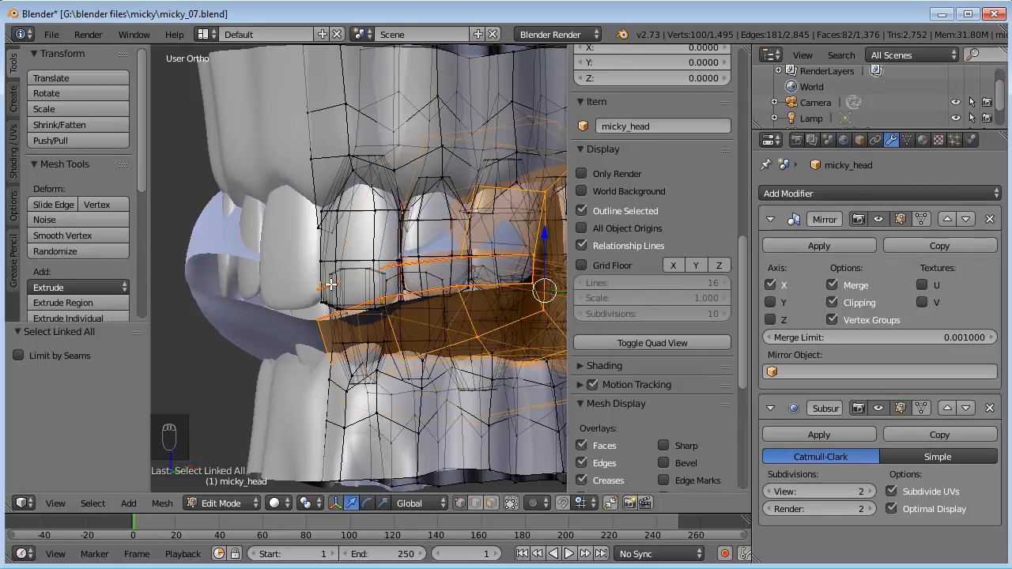
key(ctrl+KP_Subtract)
key(ctrl+KP_Subtract)
scroll(362, 338, down, 7)
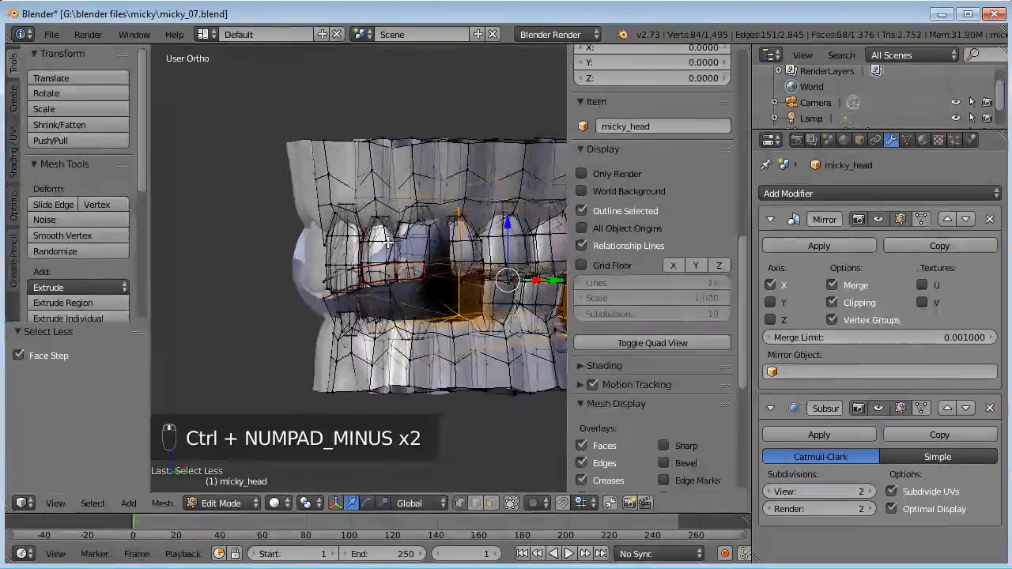
key(KP_1)
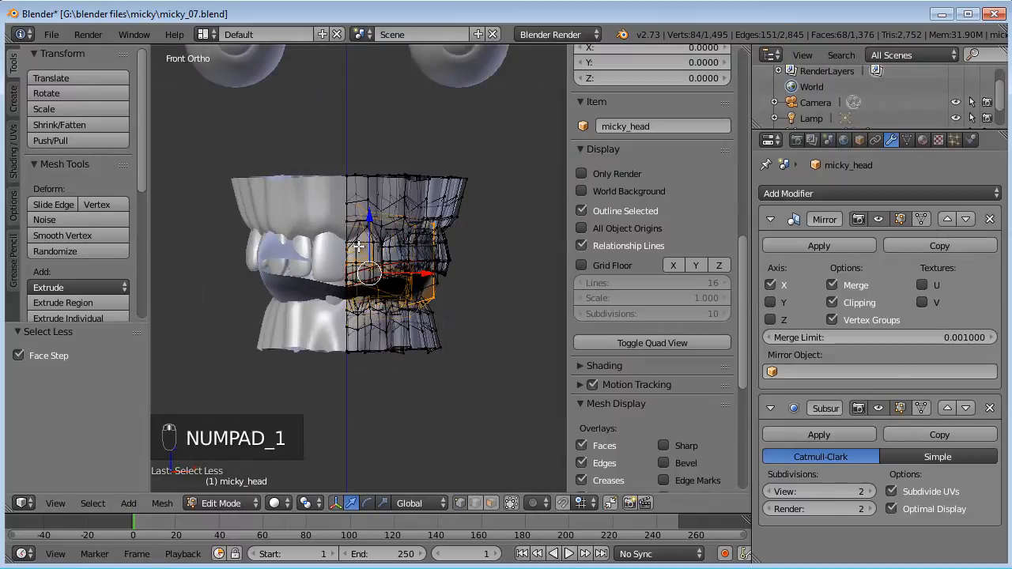
scroll(371, 241, up, 2)
key(s)
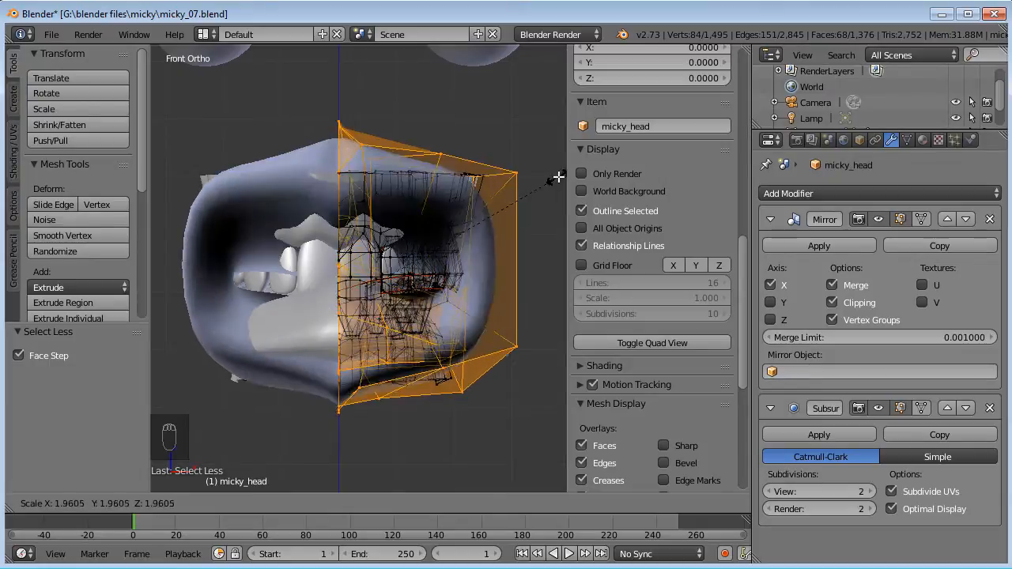
right_click(506, 208)
middle_drag(506, 208, 325, 228)
key(s)
right_click(330, 239)
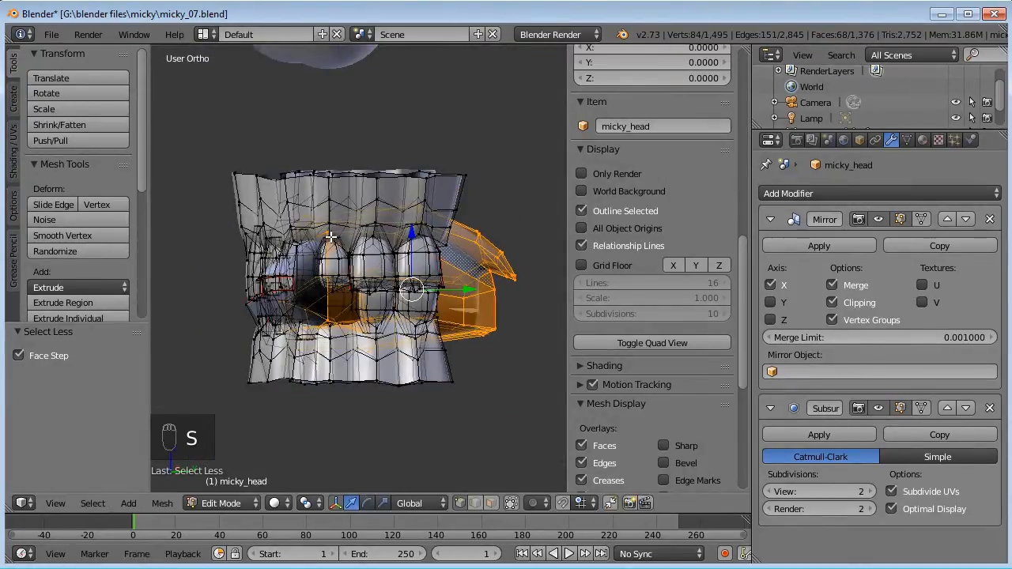
key(KP_3)
key(s)
right_click(419, 213)
Step: Scale the selected mouth cavity geometry by about 1.354 along Z and about 1.673 along X
key(s)
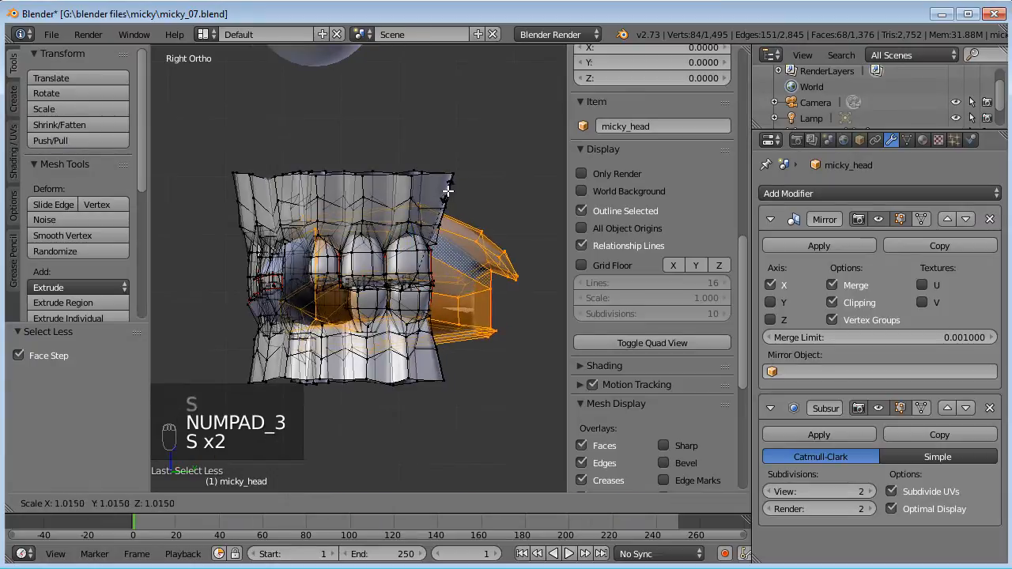
key(z)
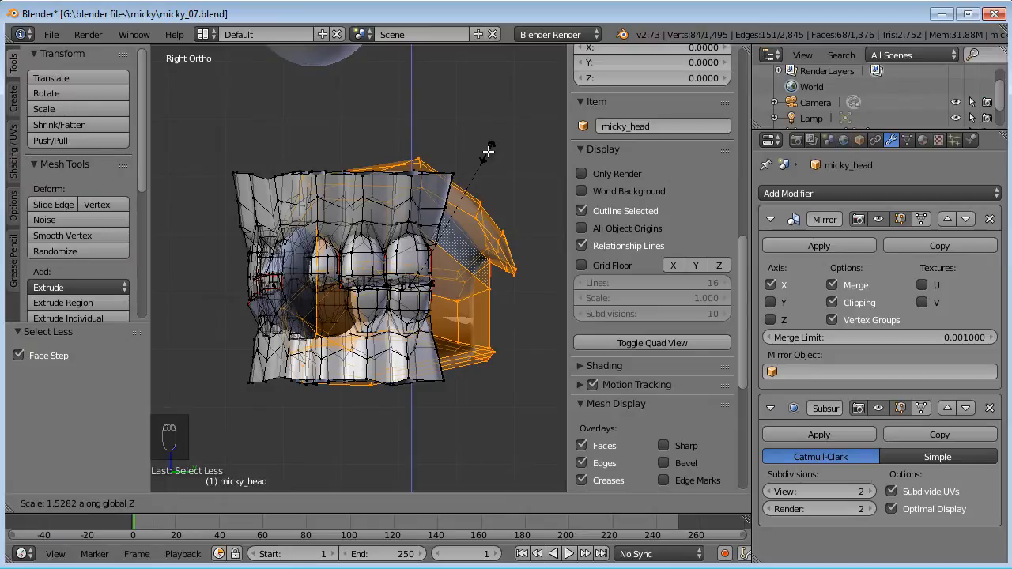
click(481, 167)
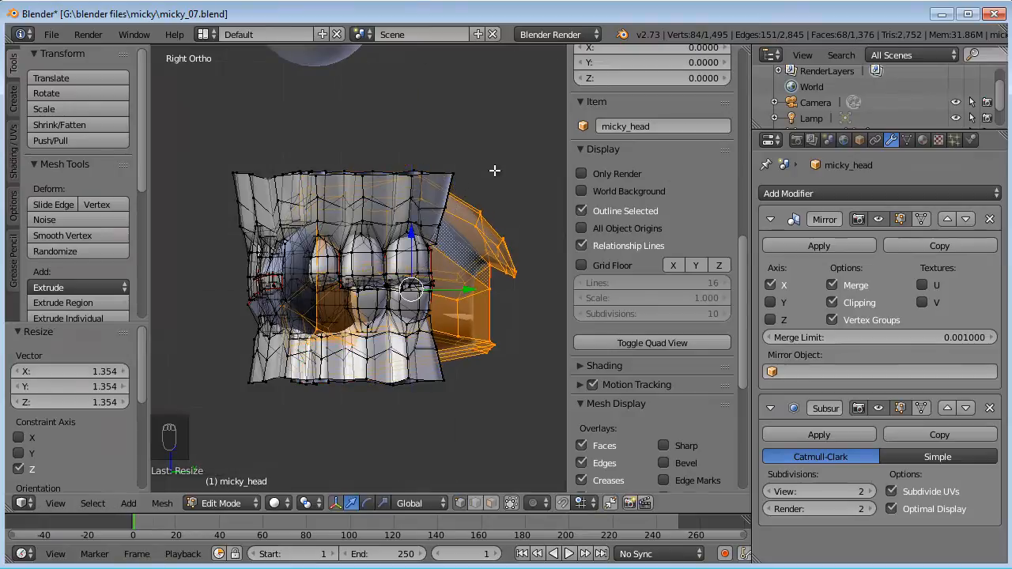
key(KP_1)
key(s)
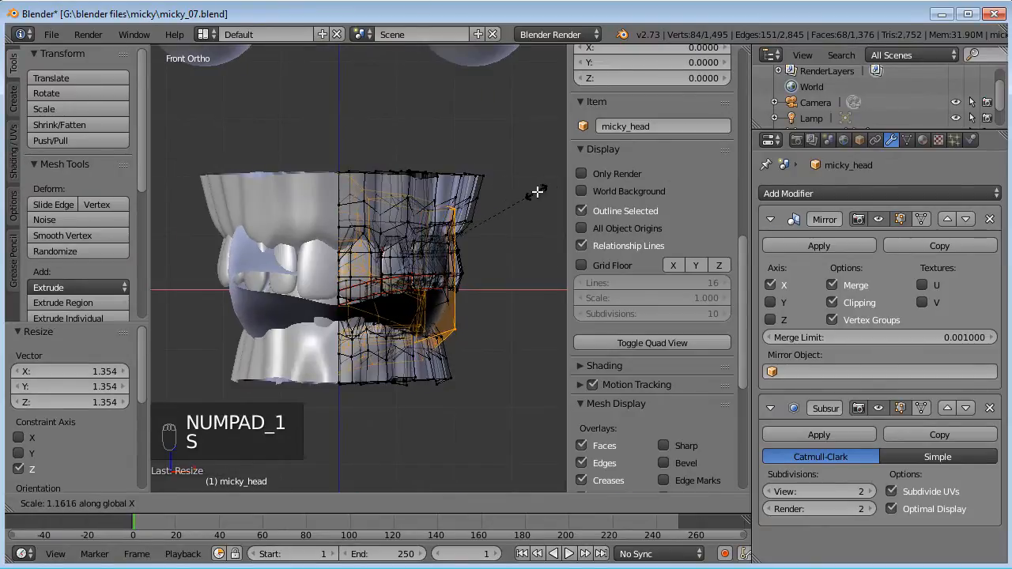
click(222, 197)
Step: Try to select the edge loops around the front opening of the mouth cavity beside the teeth
key(KP_3)
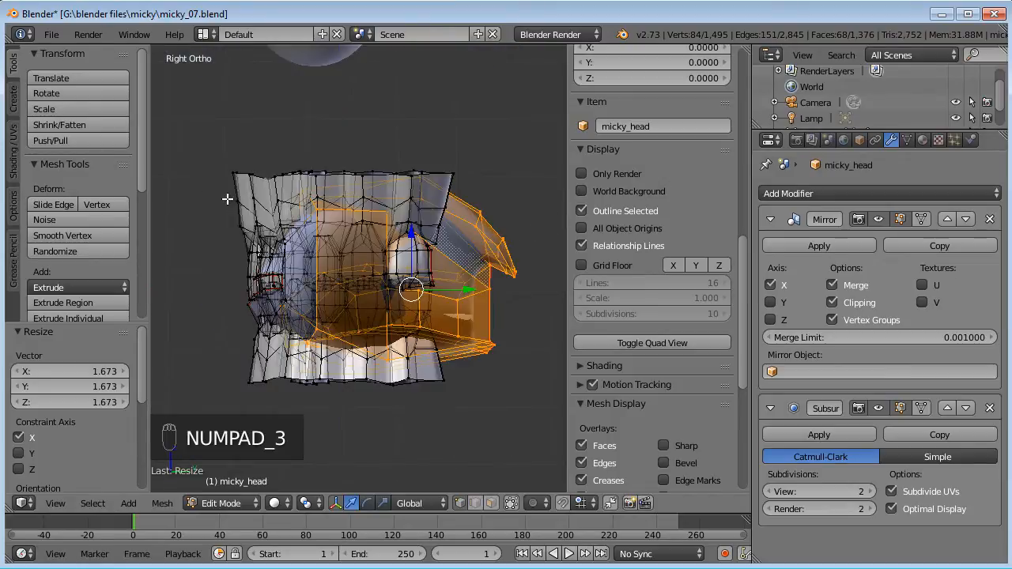
scroll(351, 204, up, 1)
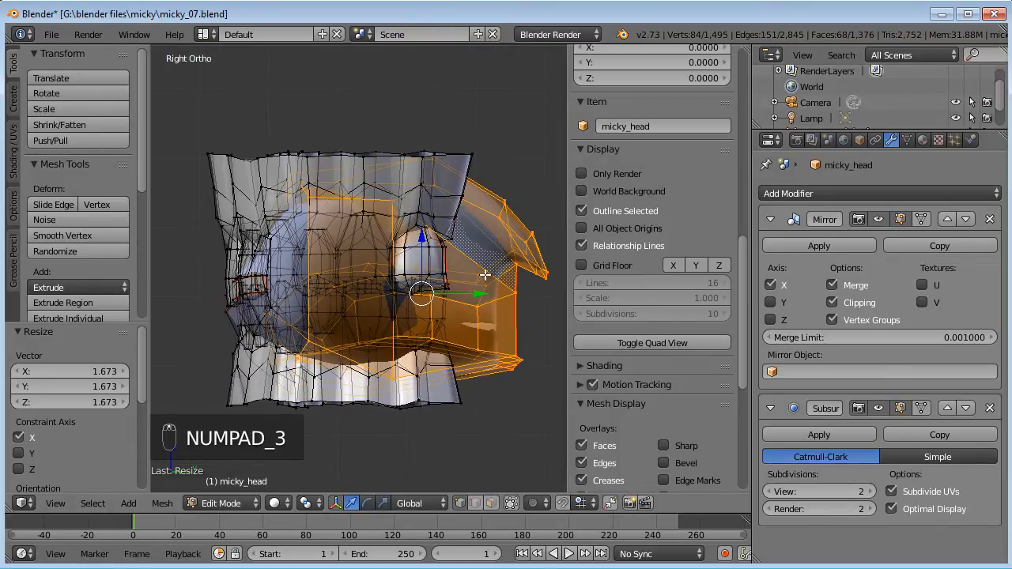
shift+middle_drag(485, 272, 475, 265)
middle_drag(249, 258, 360, 235)
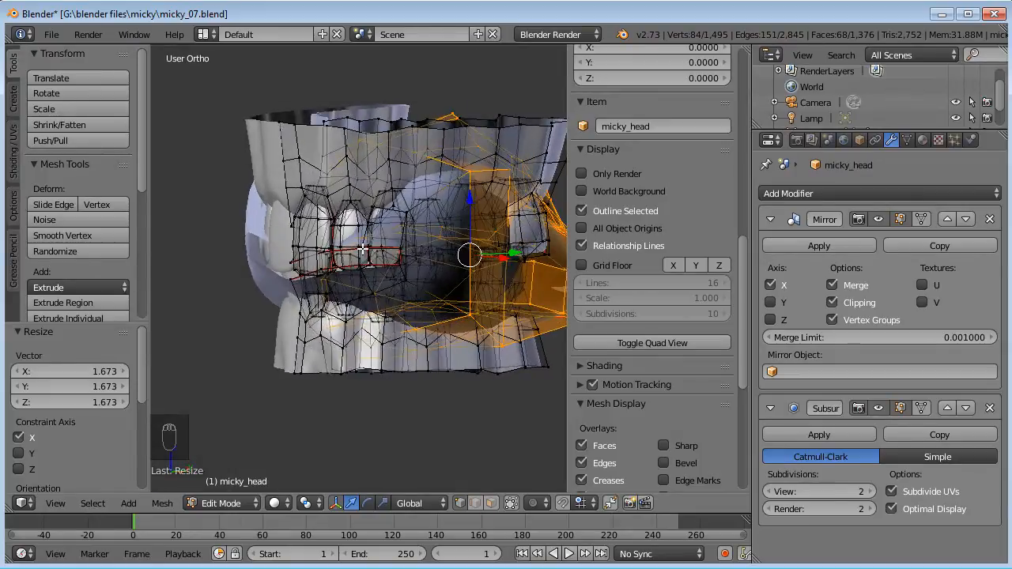
alt+right_click(365, 250)
scroll(304, 275, up, 4)
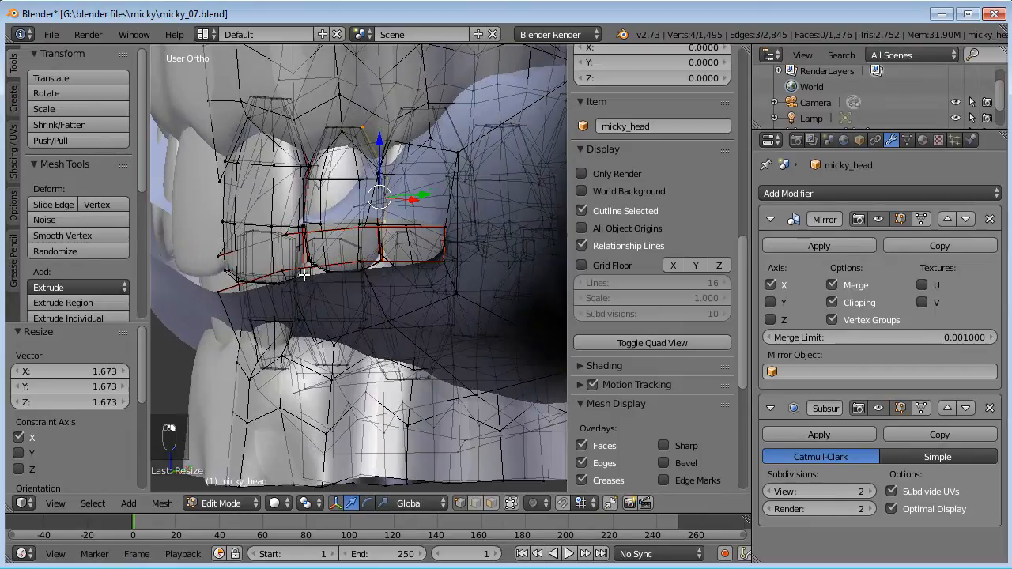
alt+right_click(225, 283)
shift+middle_drag(327, 315, 342, 299)
key(KP_3)
Step: Reveal the hidden geometry, clear the selection and select everything linked to the head skin without limiting by seams
key(alt+h)
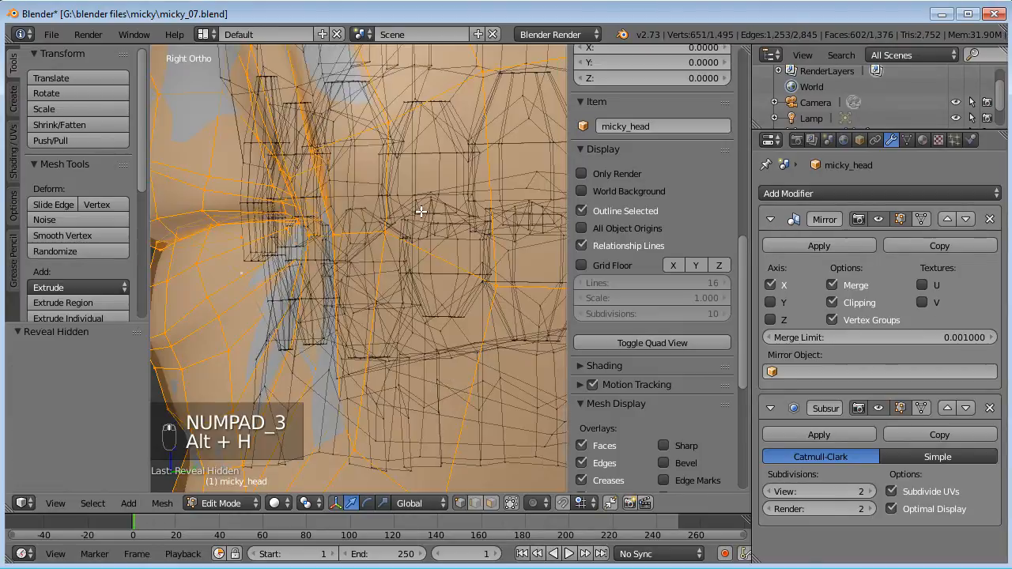
key(a)
shift+middle_drag(359, 224, 342, 234)
key(a)
key(a)
key(a)
key(c)
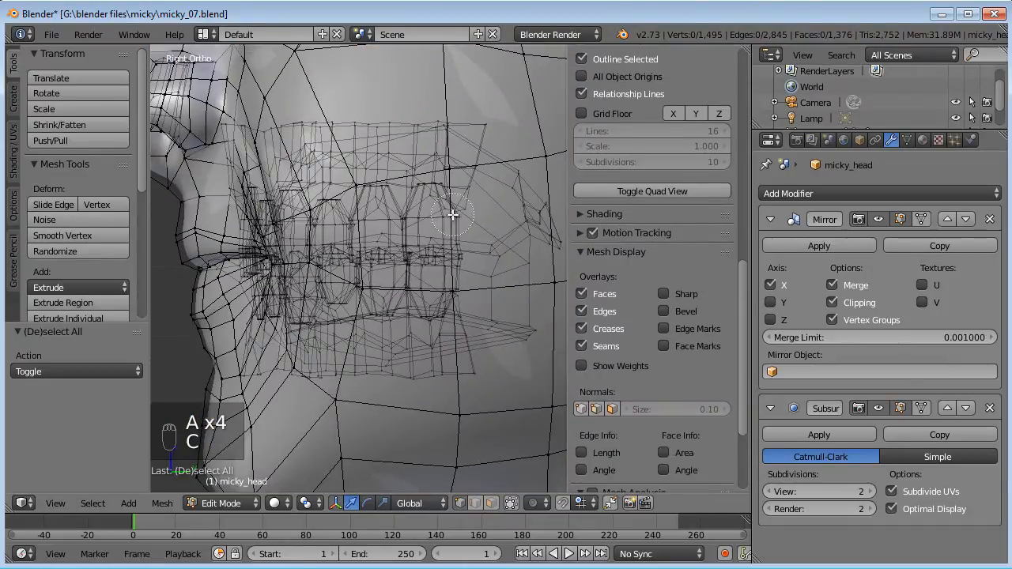
right_click(540, 154)
key(ctrl+l)
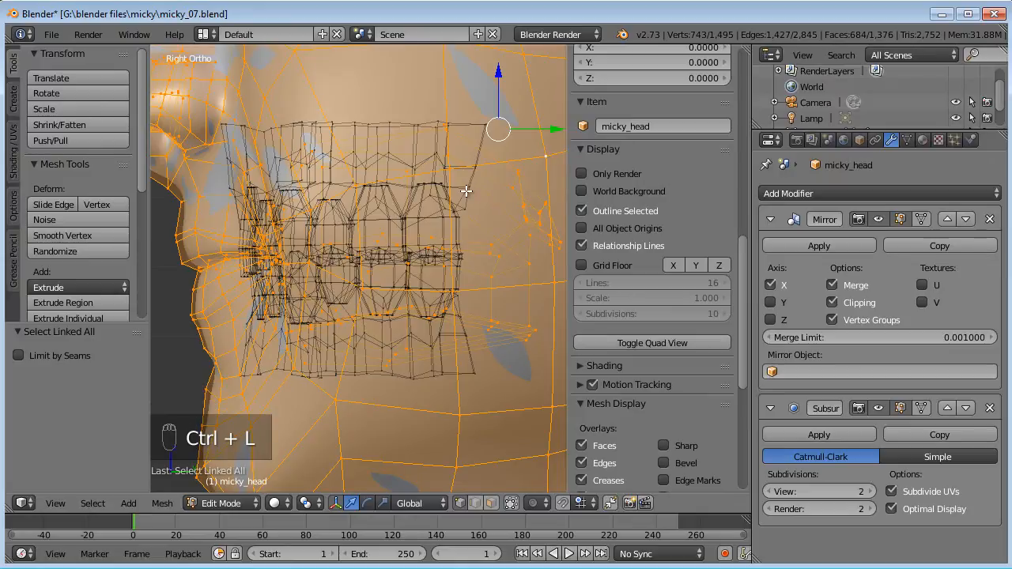
key(h)
key(a)
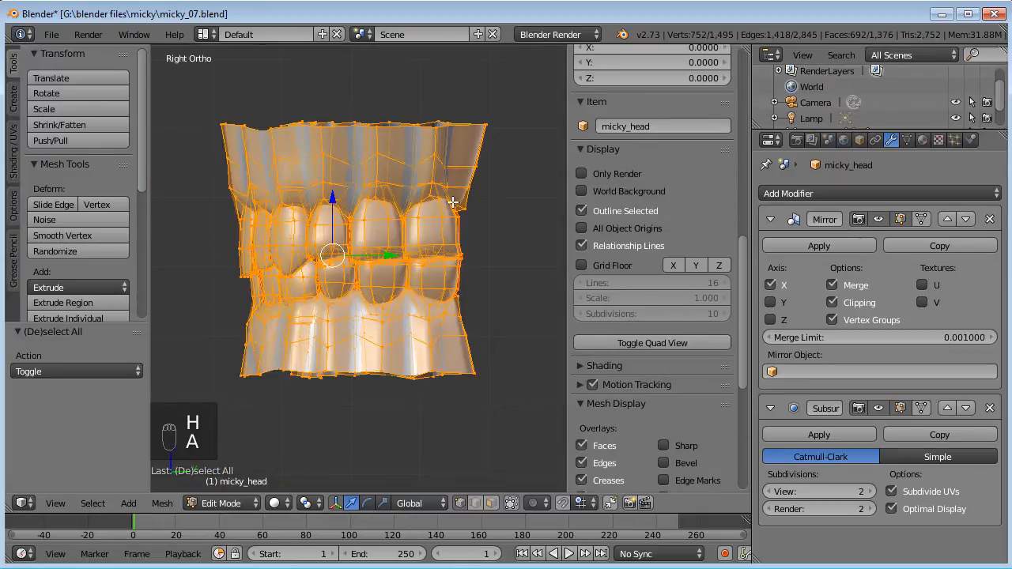
key(ctrl+z)
key(ctrl+z)
key(ctrl+z)
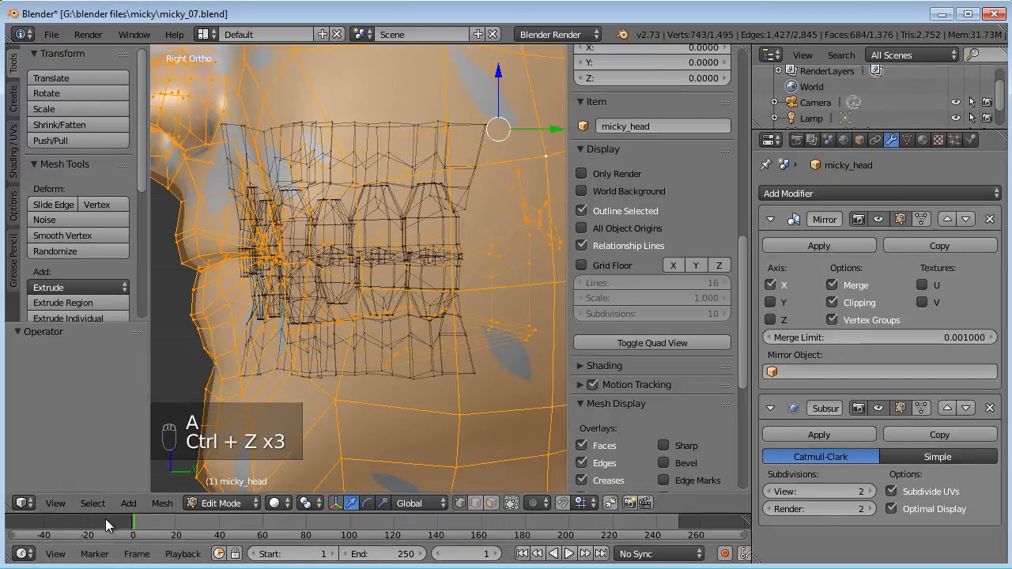
Step: Invert the selection to get the teeth and gums and move them slightly forward along Y
click(92, 503)
click(136, 427)
mouse_move(391, 255)
mouse_down()
mouse_move(372, 255)
mouse_move(382, 261)
mouse_up()
Step: Inspect the full mirrored head in Object Mode, using wireframe and solid shading and the front view
key(Tab)
scroll(383, 261, down, 4)
key(z)
key(z)
key(z)
mouse_move(291, 270)
middle_down()
mouse_move(453, 272)
mouse_move(515, 306)
mouse_move(411, 360)
mouse_move(361, 307)
mouse_move(370, 298)
middle_up()
key(z)
key(z)
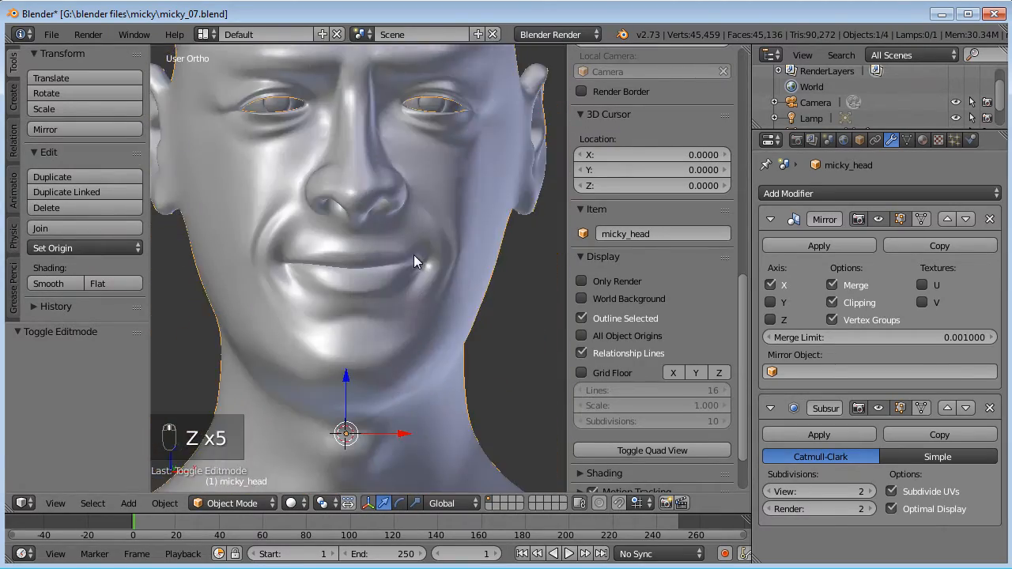
key(KP_1)
scroll(413, 254, down, 5)
key(a)
key(a)
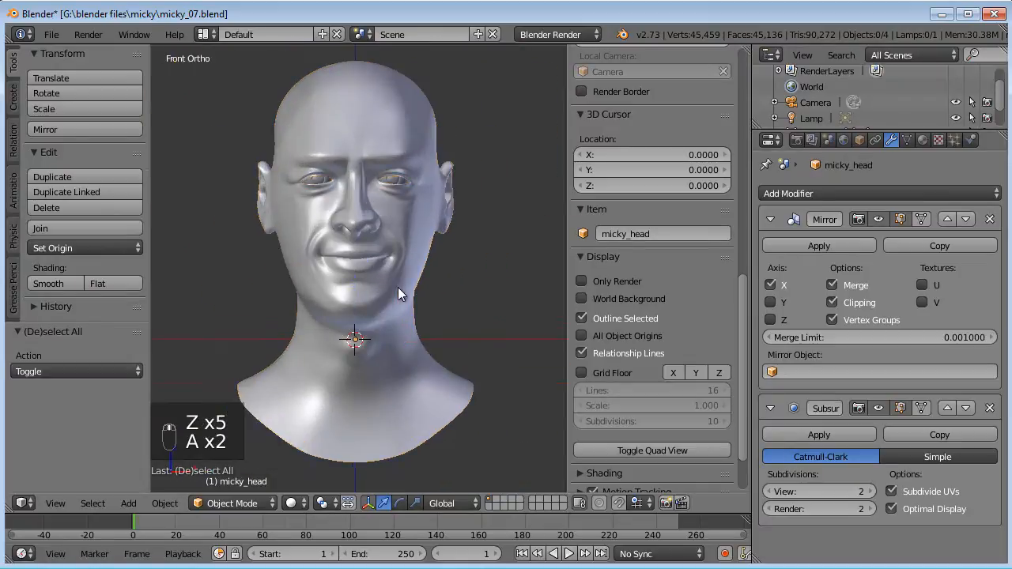
shift+middle_drag(442, 235, 440, 268)
Step: Open the head mesh in Edit Mode in the right side view with nothing selected
right_click(442, 217)
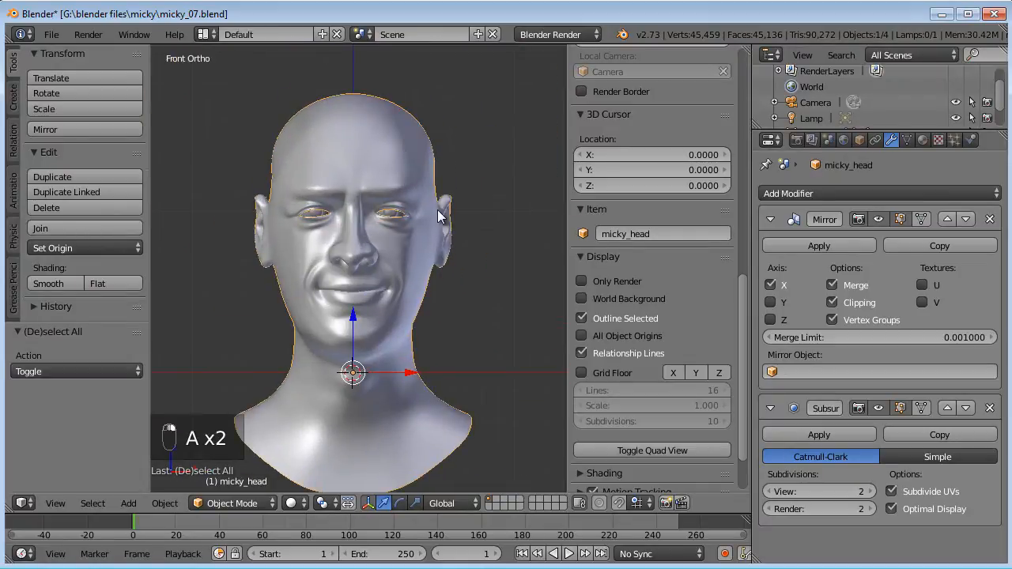
key(Tab)
key(KP_3)
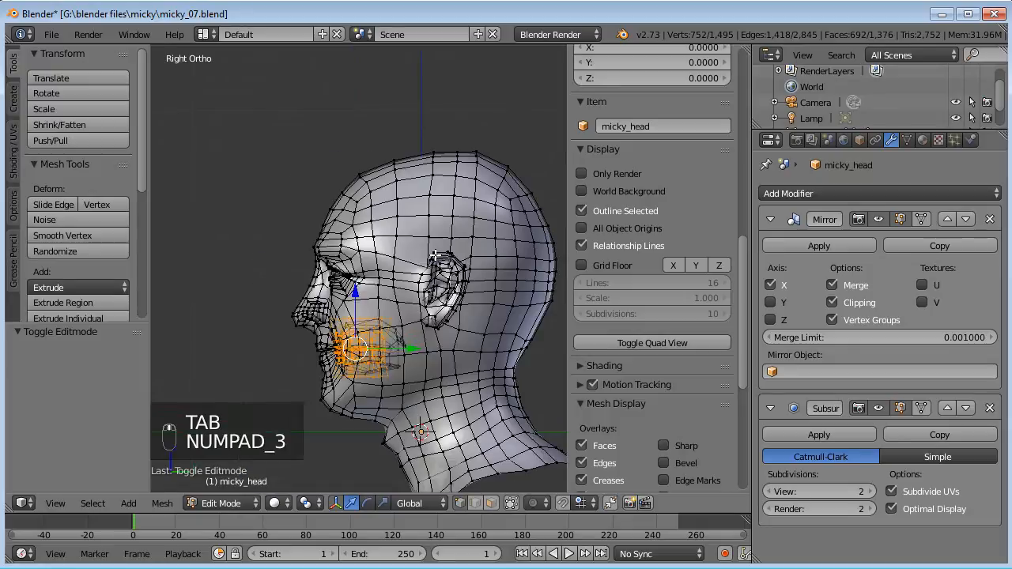
key(a)
key(a)
shift+middle_drag(419, 183, 392, 173)
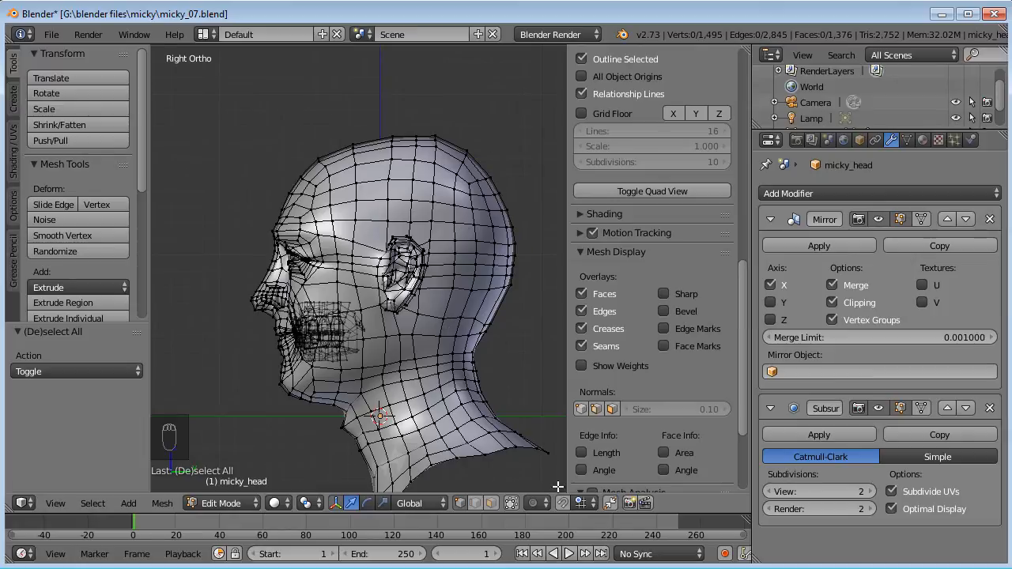
Step: Set up face selection with wireframe shading, show the background reference image and clear the selection
click(491, 504)
key(c)
drag(476, 304, 445, 314)
key(z)
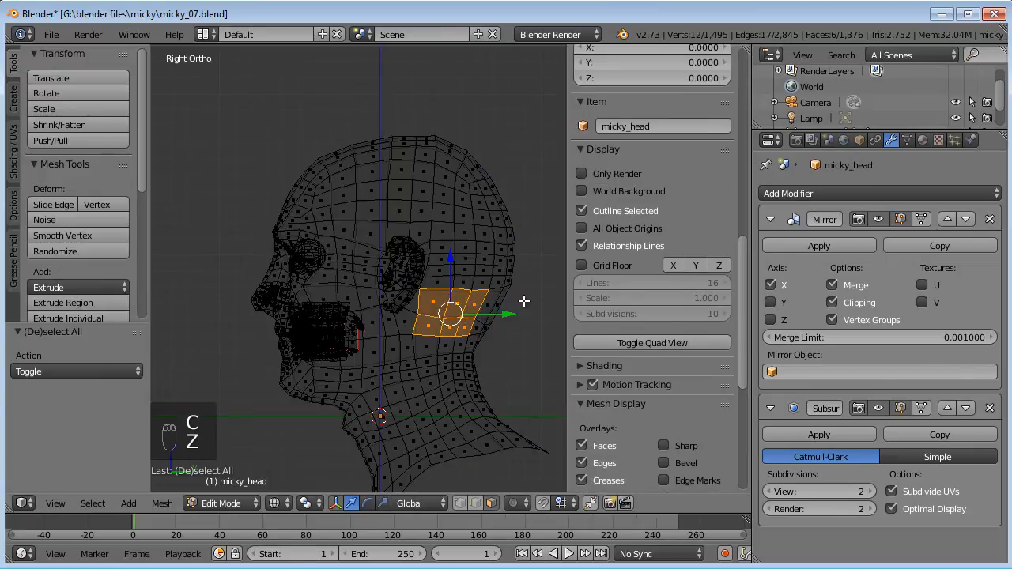
scroll(610, 386, down, 8)
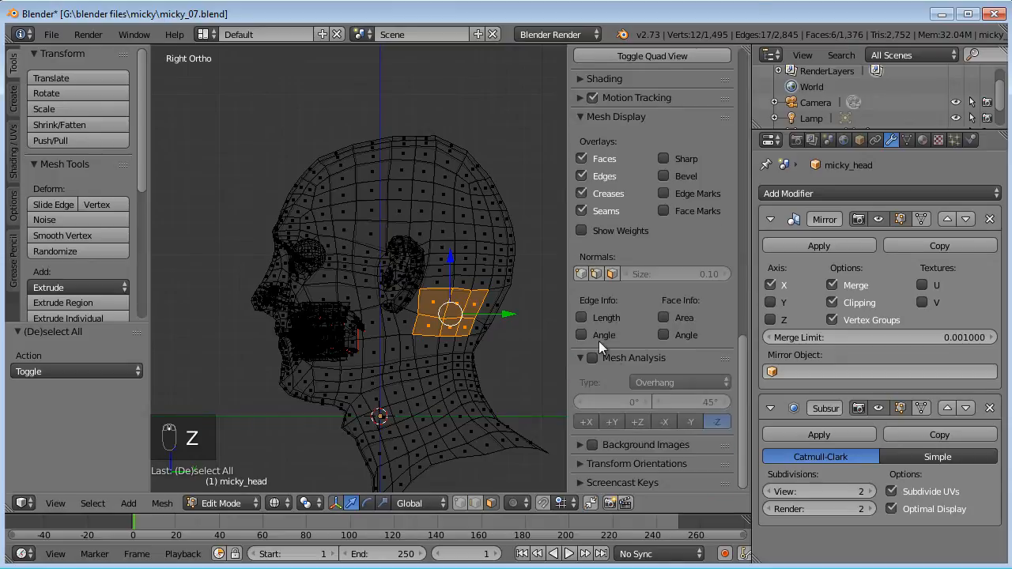
click(592, 445)
scroll(493, 262, up, 6)
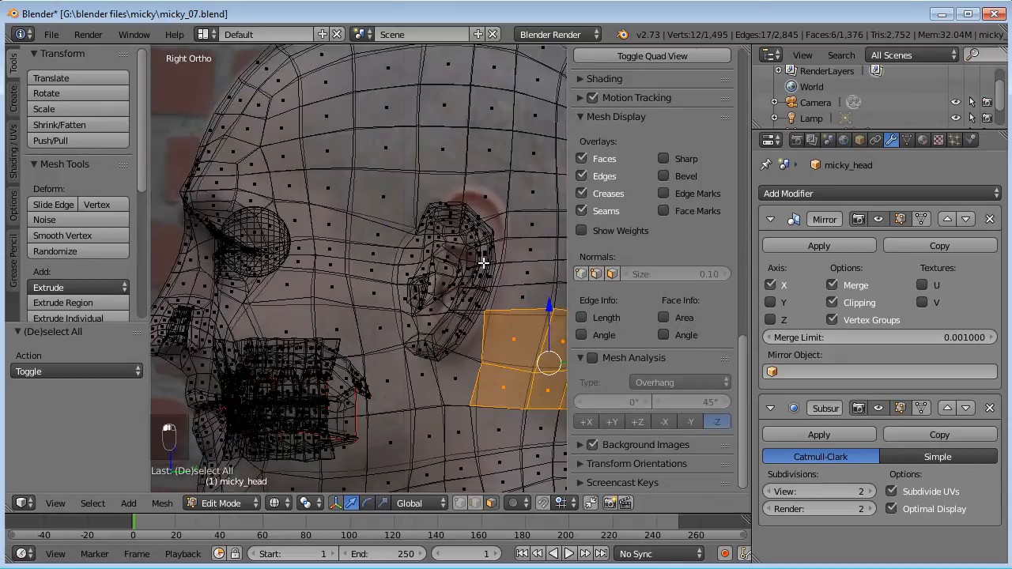
key(a)
Step: Circle-select the faces covering the back, top and upper side of the head down to the nape
key(c)
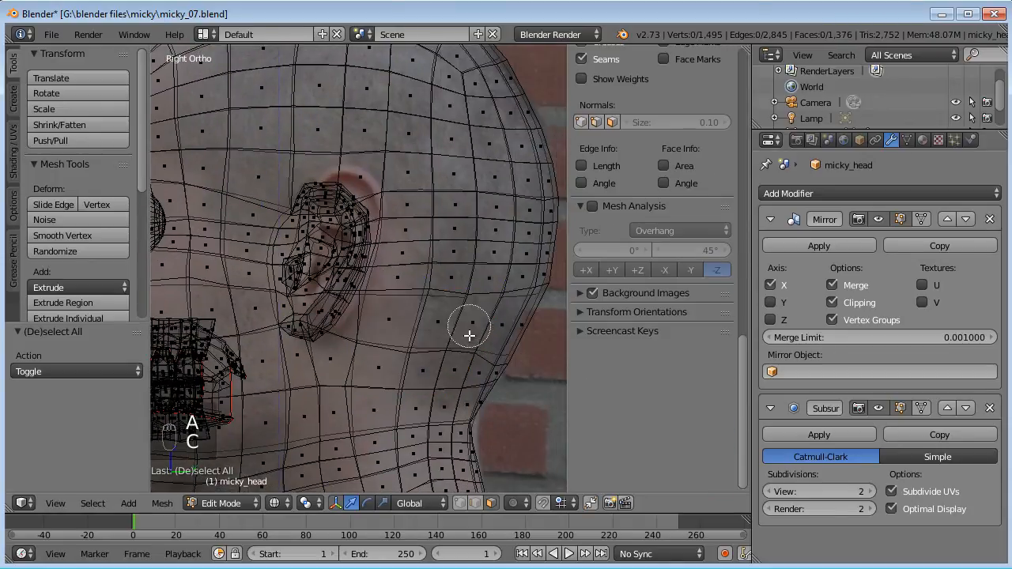
mouse_move(443, 355)
mouse_down()
mouse_move(460, 323)
mouse_move(489, 357)
mouse_move(438, 389)
mouse_move(491, 398)
mouse_move(519, 293)
mouse_move(462, 158)
mouse_move(429, 206)
mouse_move(491, 234)
mouse_move(483, 106)
mouse_move(523, 110)
mouse_up()
right_click(524, 111)
middle_drag(472, 169, 463, 219)
key(c)
mouse_move(464, 218)
mouse_down()
mouse_move(463, 169)
mouse_move(429, 118)
mouse_move(359, 125)
mouse_move(326, 168)
mouse_move(355, 163)
mouse_move(400, 185)
mouse_move(381, 207)
mouse_move(327, 202)
mouse_move(347, 200)
mouse_up()
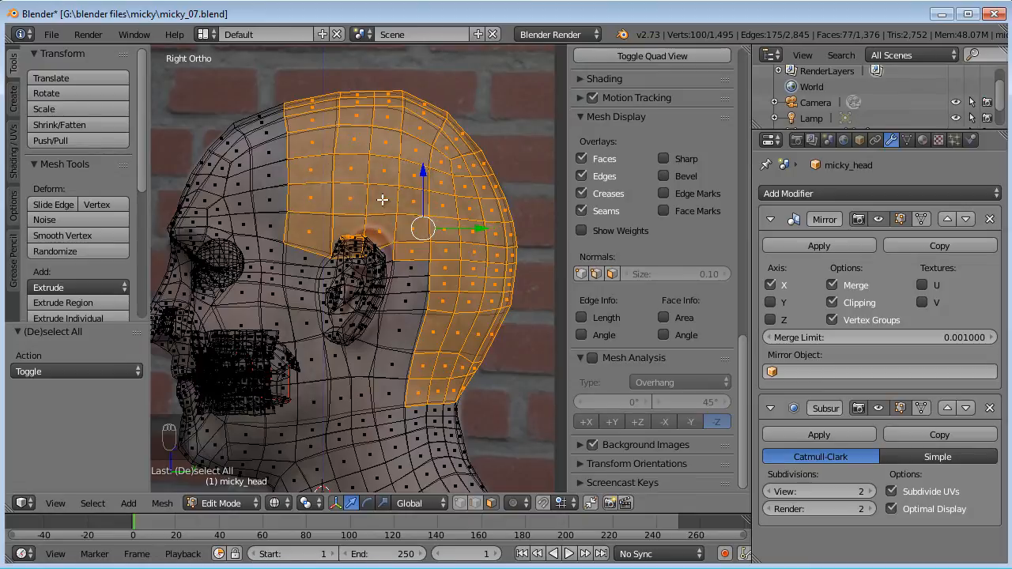
Step: Refine the face selection above the ear and add the faces in front of it as a sideburn
scroll(380, 200, up, 4)
key(c)
middle_click(340, 192)
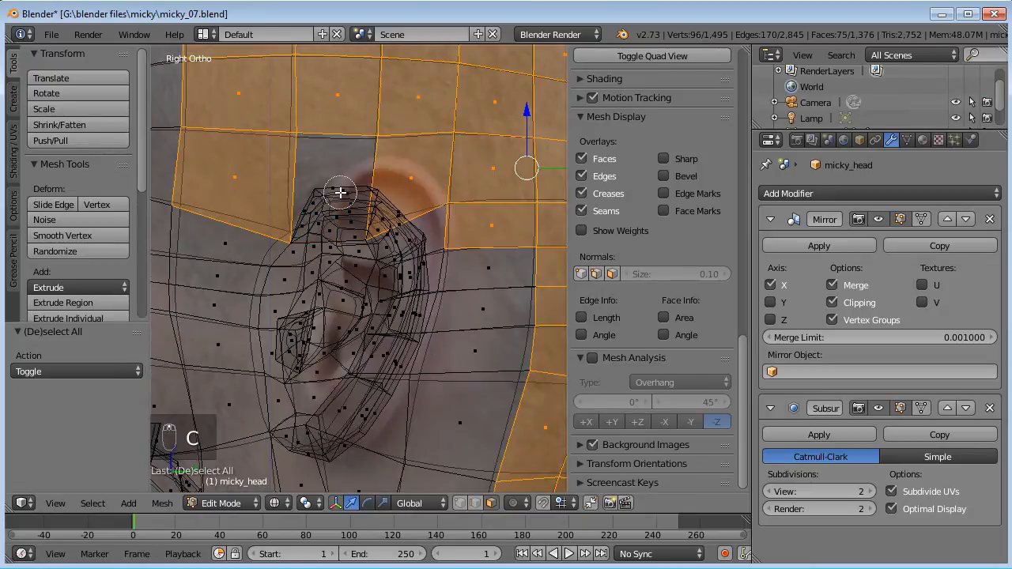
shift+right_click(333, 163)
shift+right_click(333, 164)
shift+right_click(333, 166)
shift+middle_drag(342, 205, 445, 157)
scroll(445, 156, down, 2)
shift+right_click(343, 215)
shift+right_click(340, 242)
shift+right_click(340, 257)
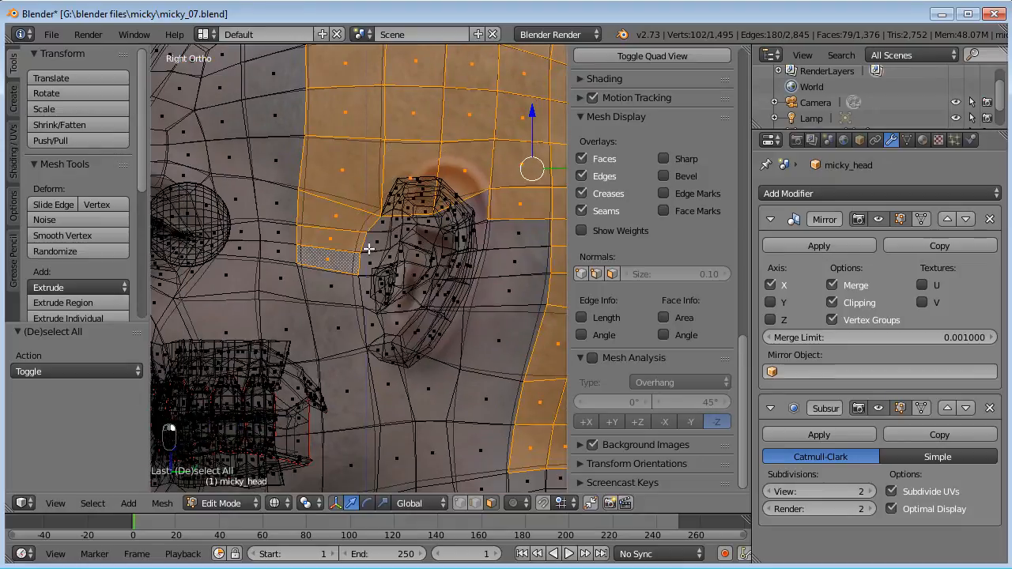
Step: Extend the face selection forward over the temple and upper forehead to follow the reference hairline
scroll(355, 254, down, 3)
shift+middle_drag(398, 217, 473, 296)
scroll(473, 295, up, 2)
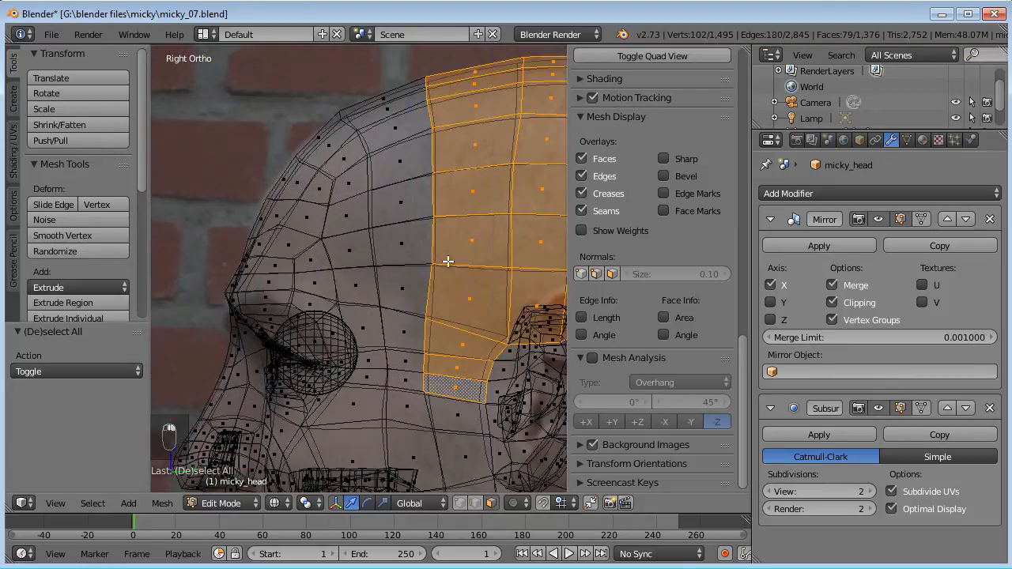
shift+right_click(399, 243)
shift+right_click(411, 208)
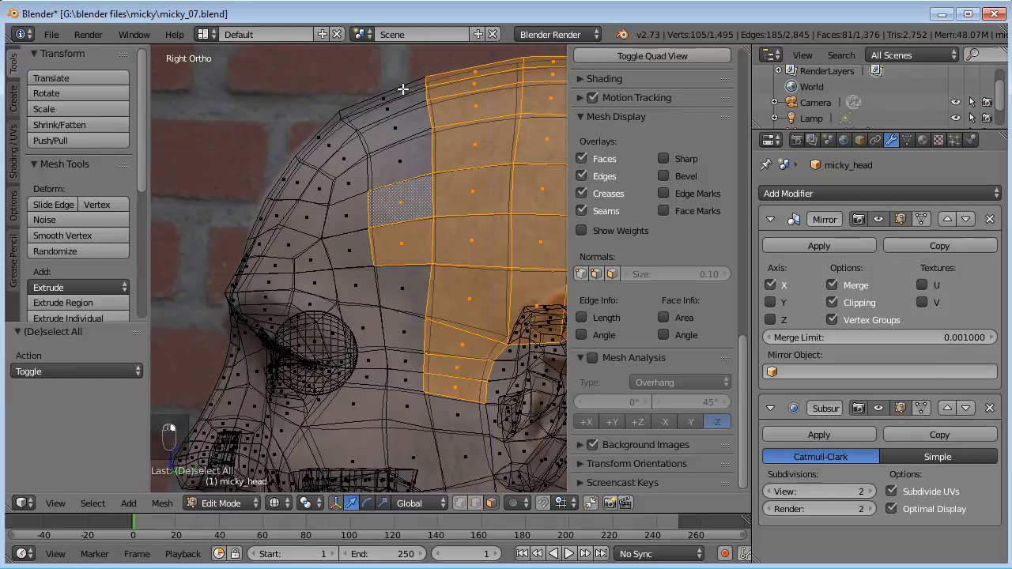
key(c)
drag(343, 98, 404, 93)
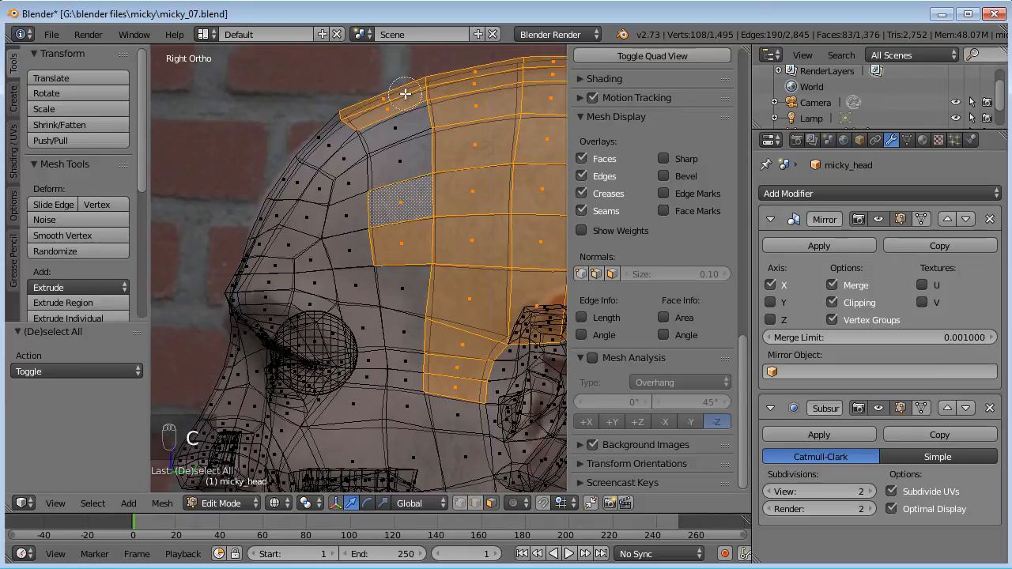
mouse_move(426, 185)
mouse_down()
mouse_move(402, 135)
mouse_move(423, 274)
mouse_move(414, 284)
mouse_up()
Step: Duplicate the selected scalp faces in place, testing with a move that they are separate from the head
scroll(414, 284, down, 4)
middle_drag(343, 246, 363, 255)
key(z)
key(KP_3)
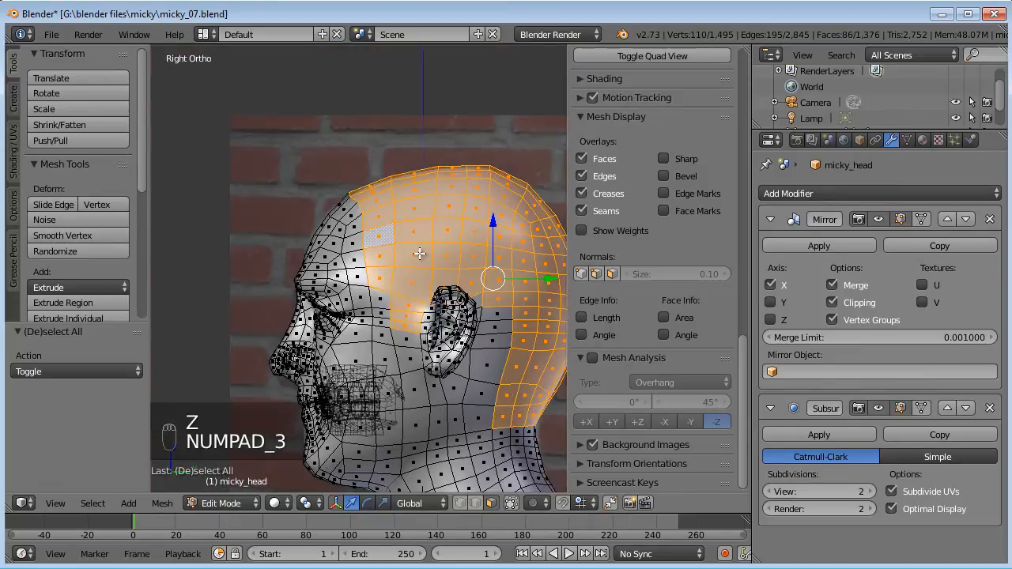
shift+middle_drag(428, 247, 383, 234)
key(shift+d)
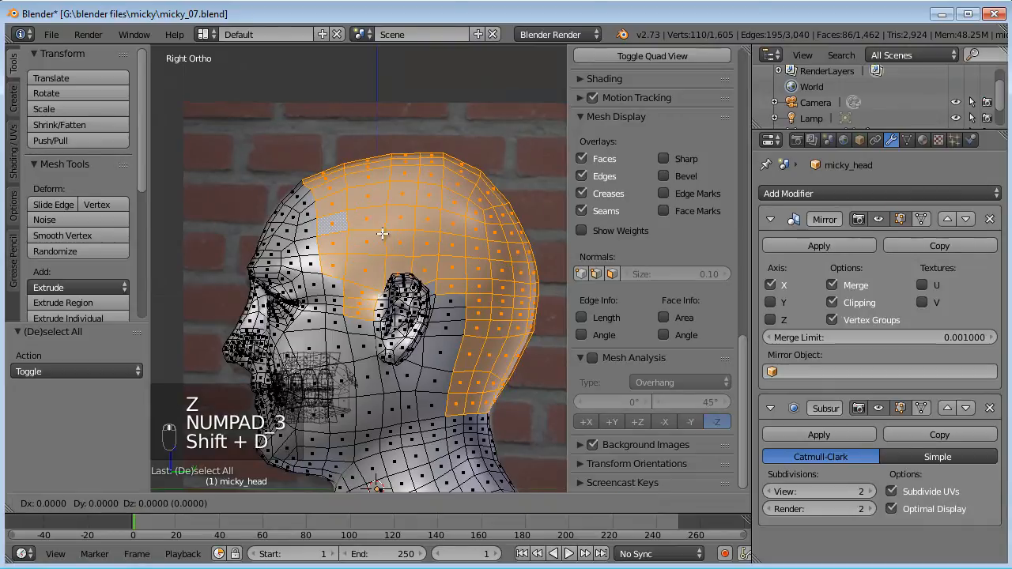
right_click(383, 234)
key(g)
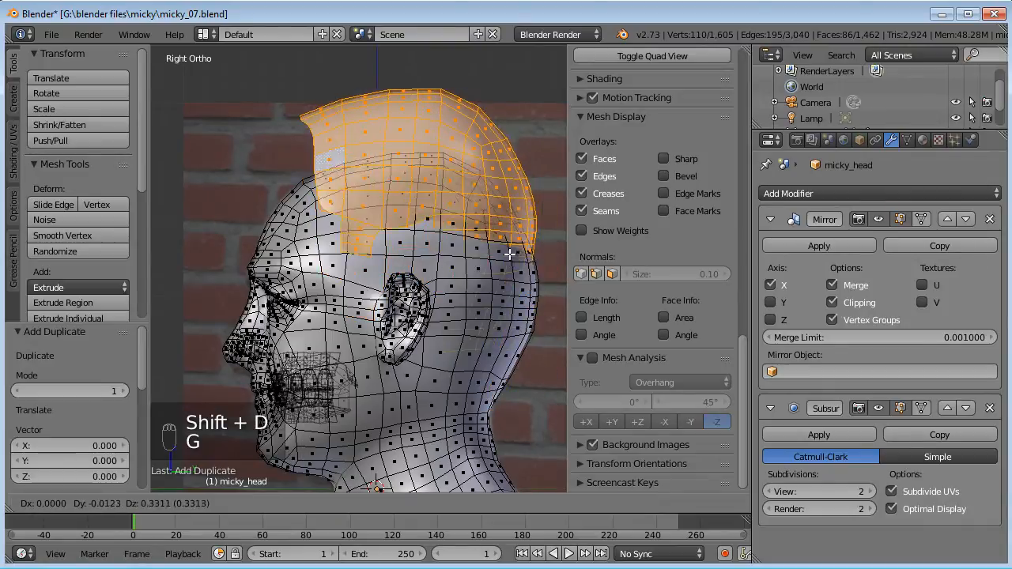
click(515, 237)
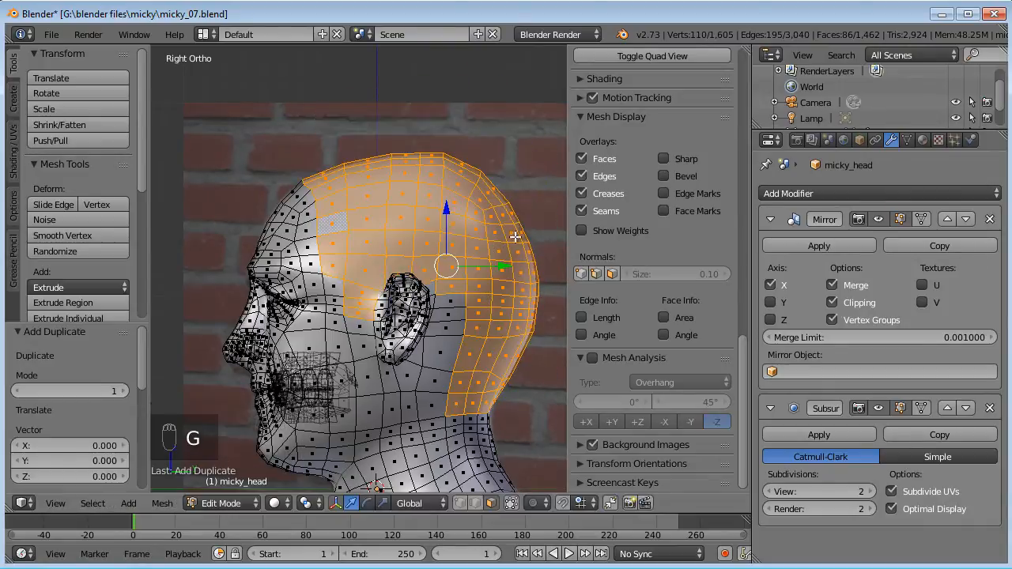
scroll(514, 235, up, 4)
middle_drag(489, 238, 438, 231)
key(w)
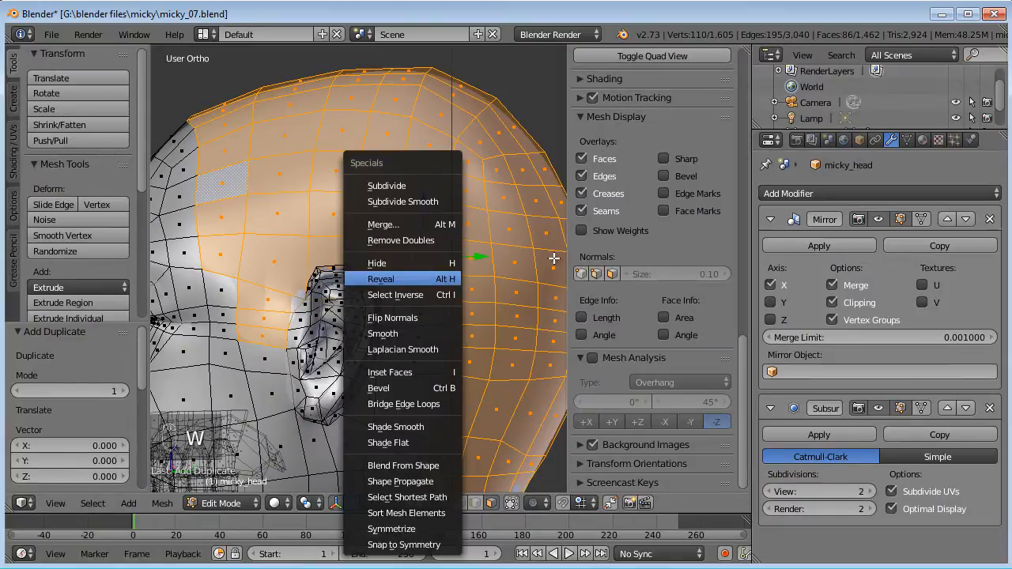
click(475, 503)
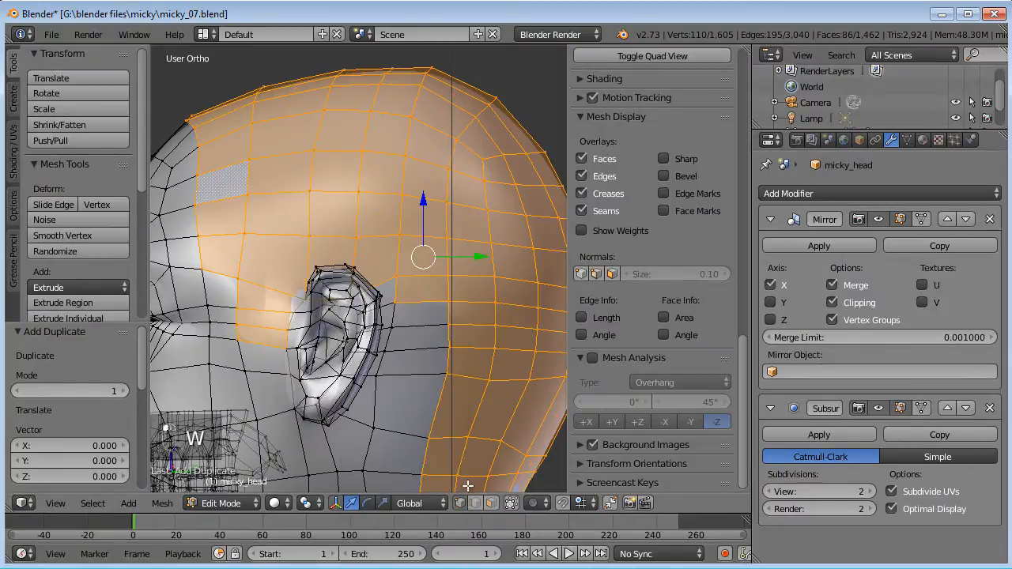
Step: Select the whole duplicated scalp piece through its linked faces, hide everything else and return to the right side view
key(a)
middle_drag(364, 253, 332, 240)
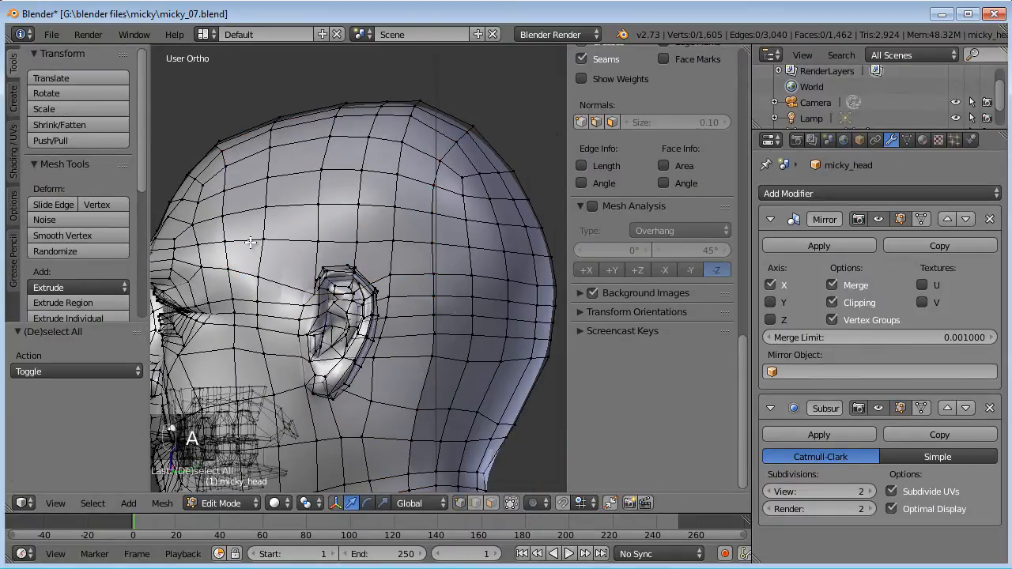
click(491, 503)
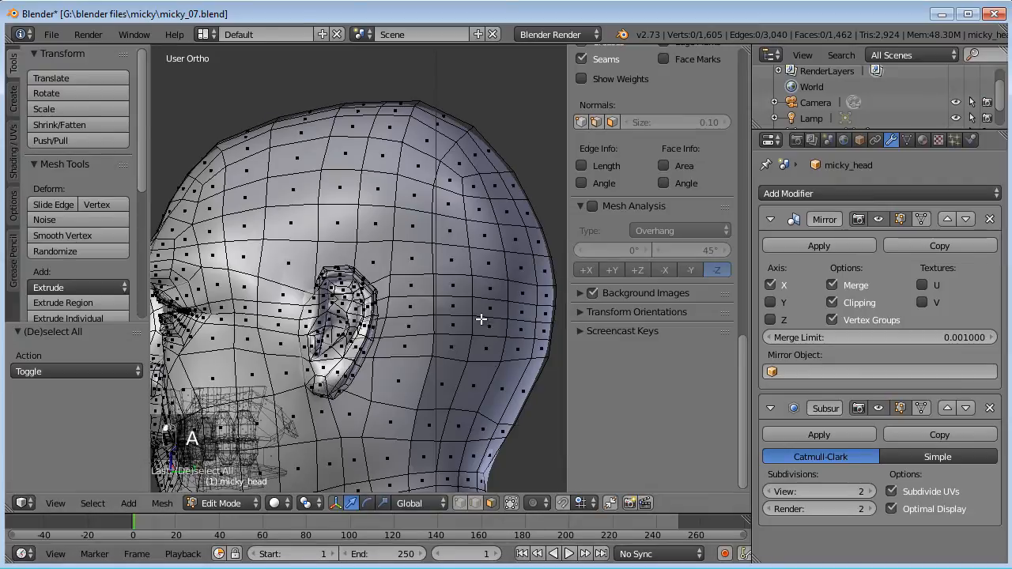
right_click(445, 387)
key(ctrl+l)
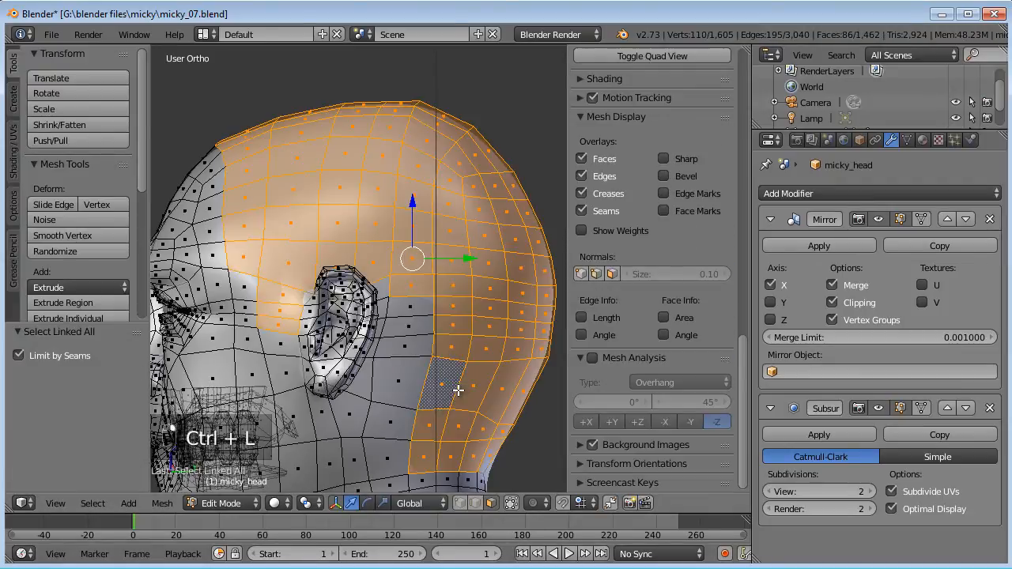
key(shift+h)
key(KP_3)
scroll(486, 419, up, 3)
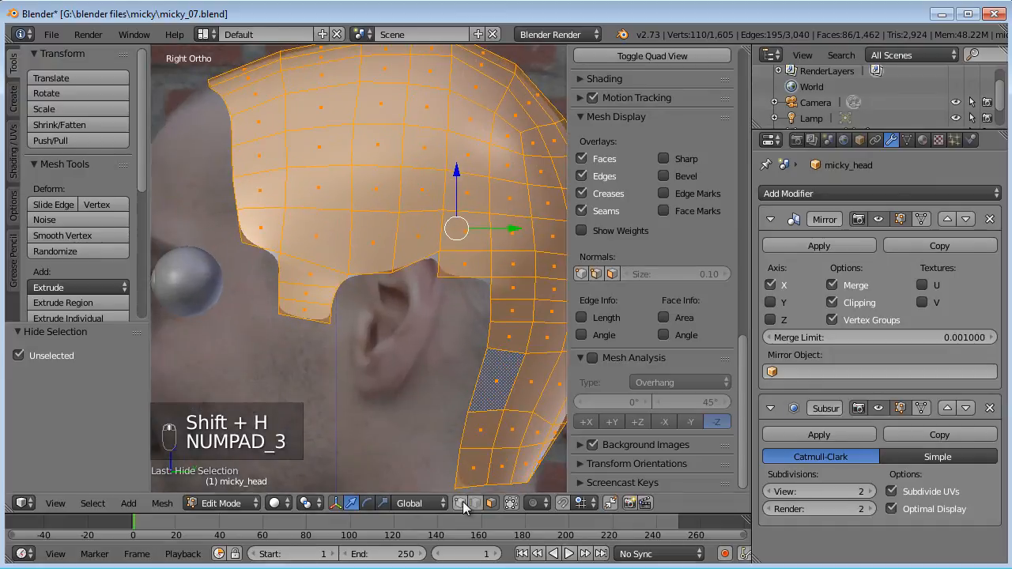
Step: Select the open border vertices of the scalp piece and smooth them with a repeat of 1
alt+right_click(474, 361)
alt+shift+right_click(398, 268)
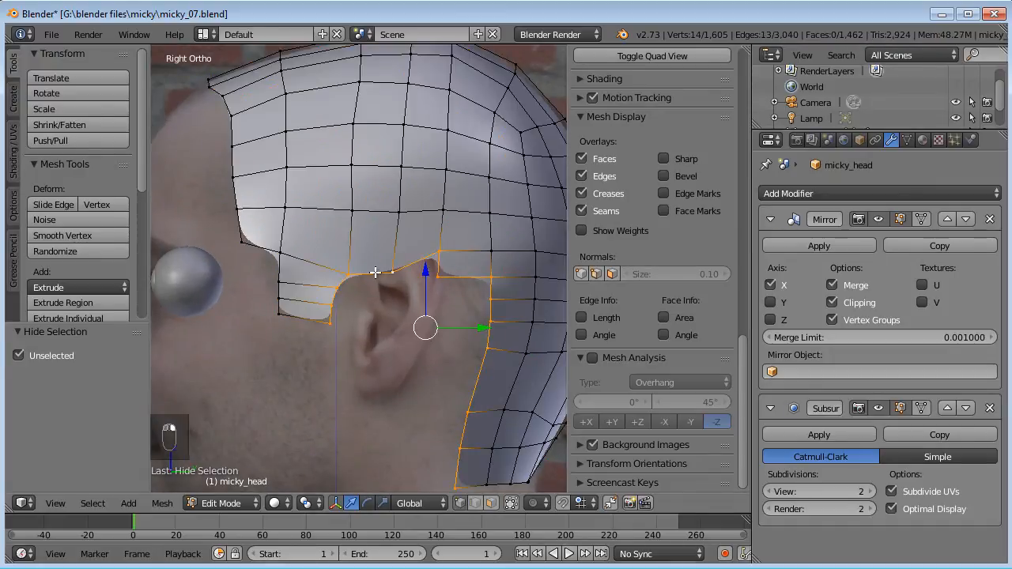
scroll(301, 296, down, 3)
alt+shift+right_click(302, 267)
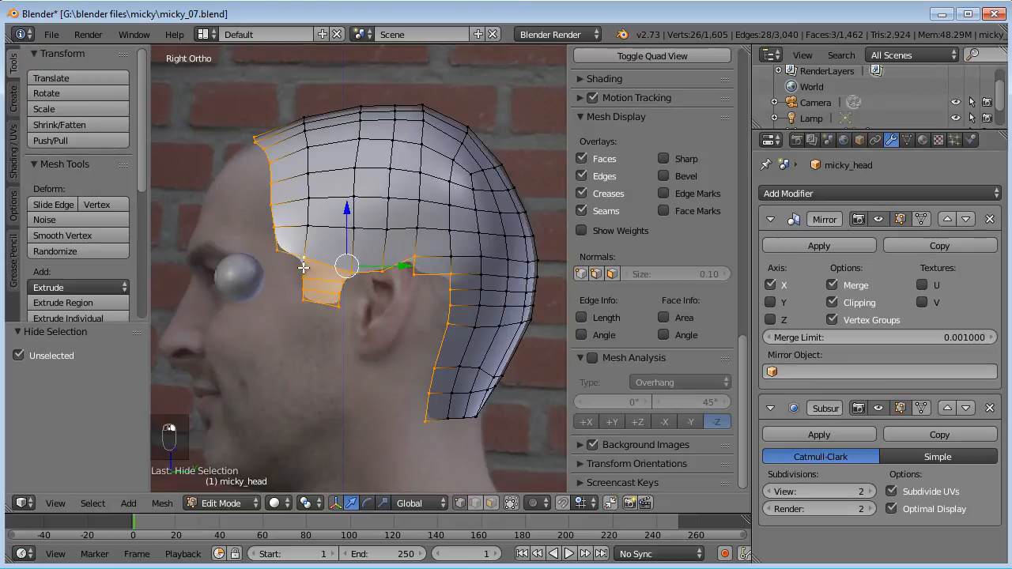
key(w)
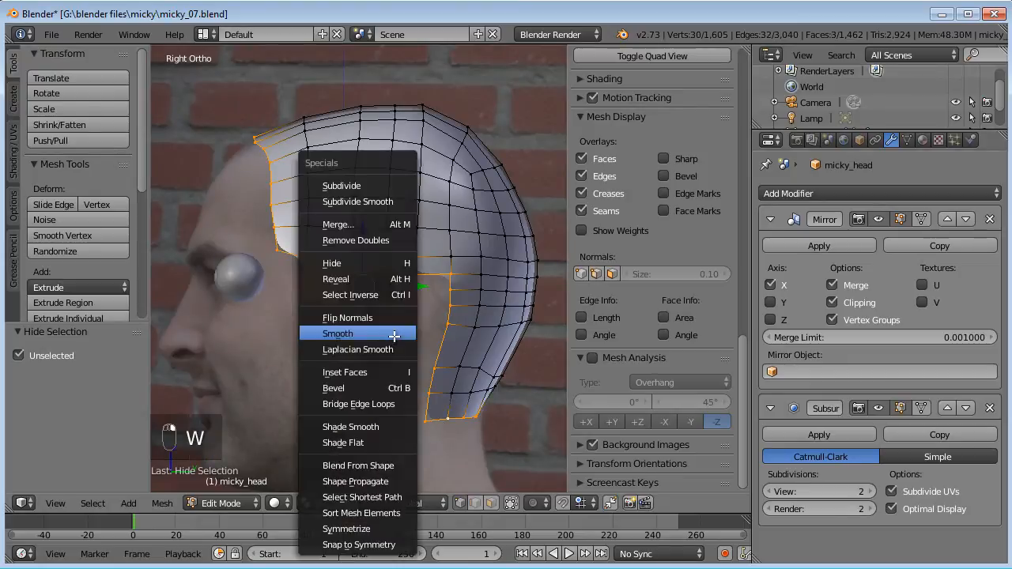
click(395, 337)
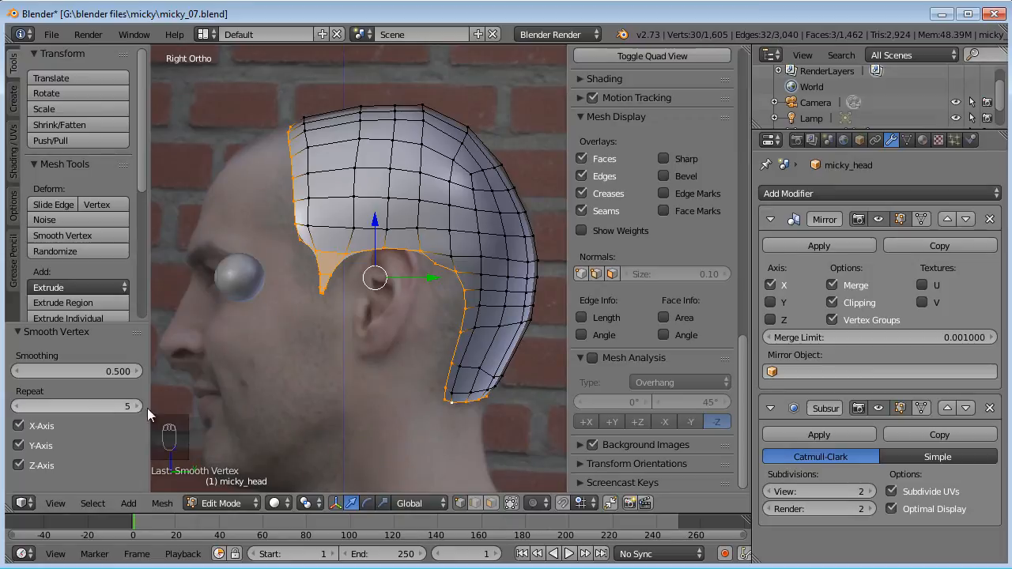
click(16, 406)
click(16, 406)
click(16, 405)
click(17, 406)
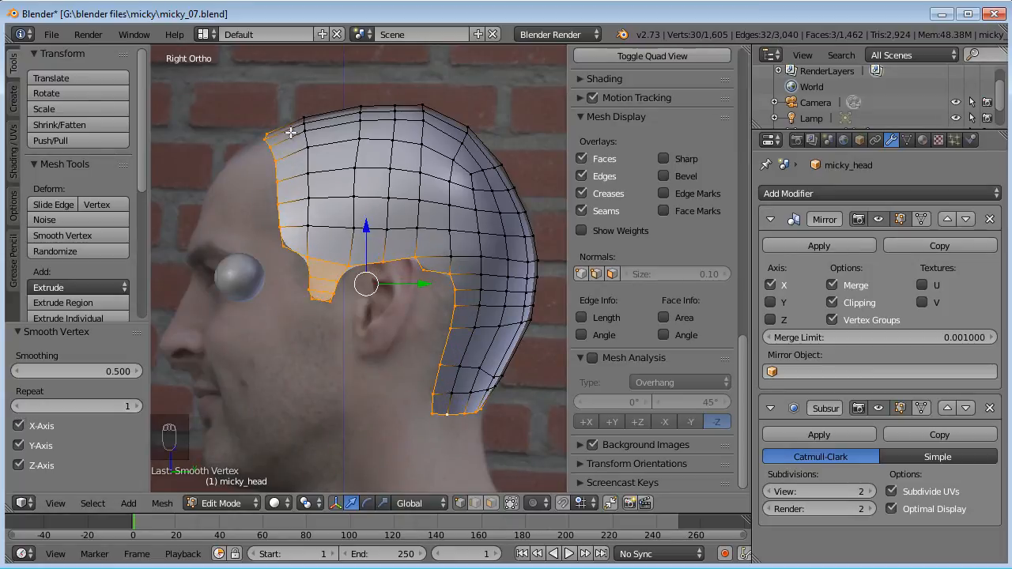
Step: Enable Connected proportional editing and move the front tip vertex of the forehead hairline forward and slightly down
key(a)
key(c)
right_click(266, 132)
key(g)
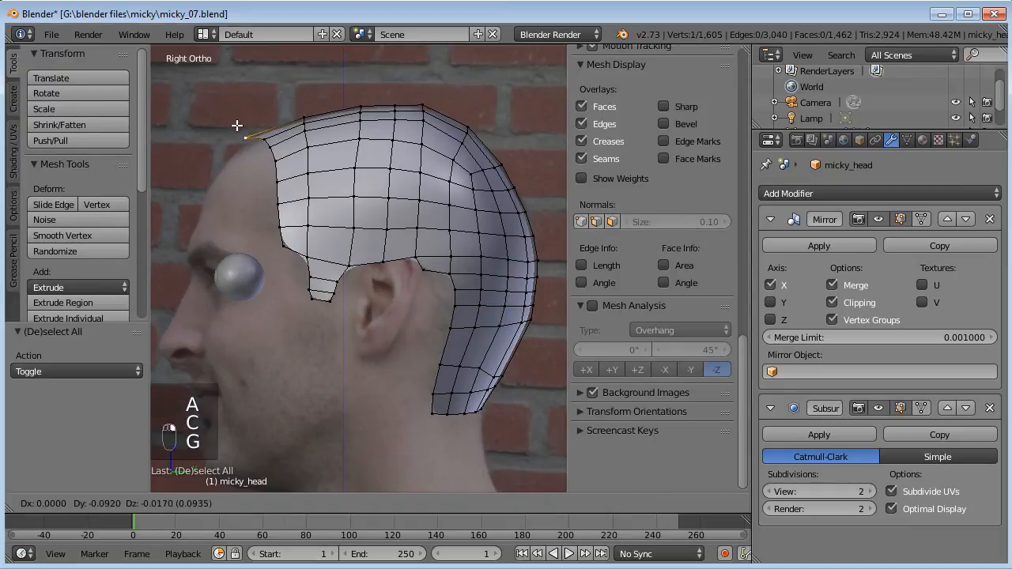
right_click(239, 124)
click(547, 503)
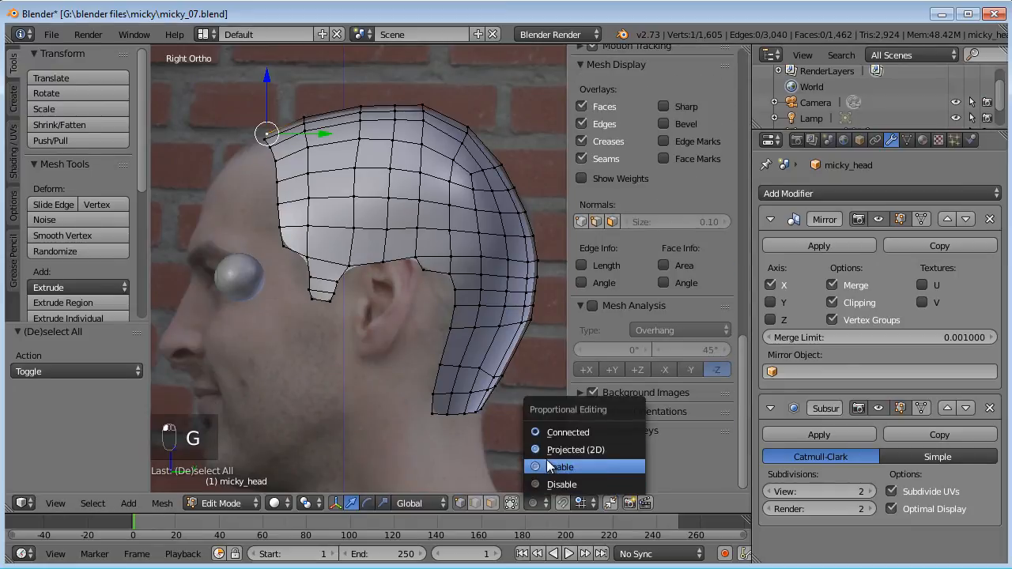
click(557, 433)
key(g)
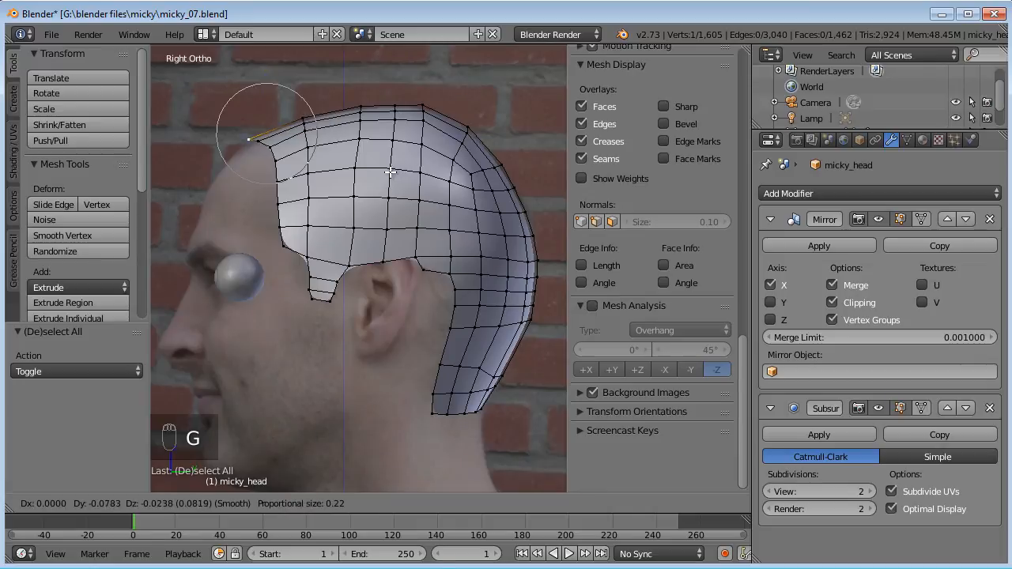
click(386, 177)
Step: Reposition the temple and sideburn border vertices of the scalp piece to match the hairline in the reference photo
right_click(284, 208)
key(g)
click(290, 253)
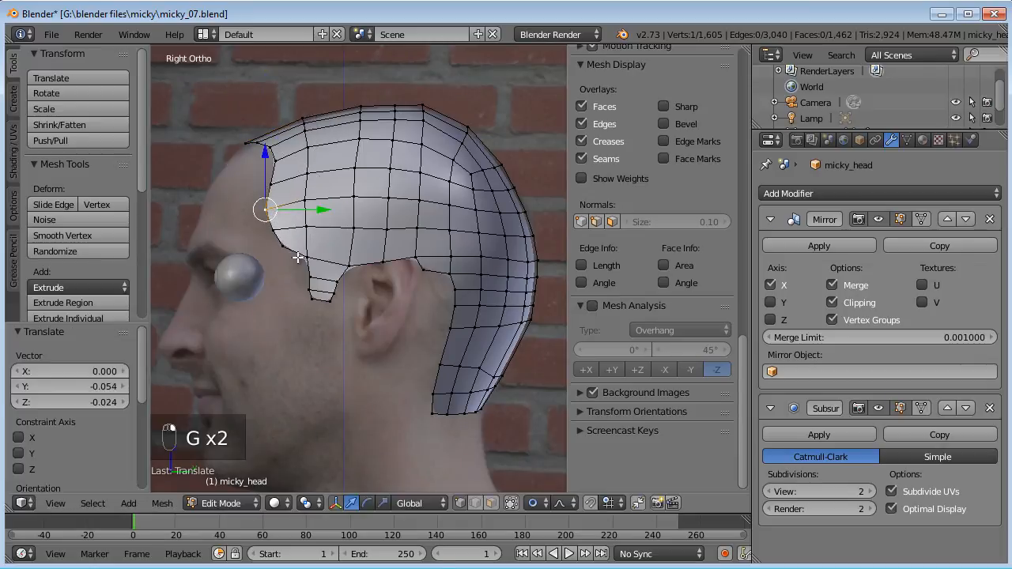
right_click(317, 300)
key(g)
click(327, 307)
right_click(310, 260)
key(g)
click(291, 256)
right_click(281, 247)
key(g)
click(287, 246)
Step: In wireframe, raise the border vertex above the ear and pull the border vertices behind the ear forward
key(z)
scroll(402, 286, up, 3)
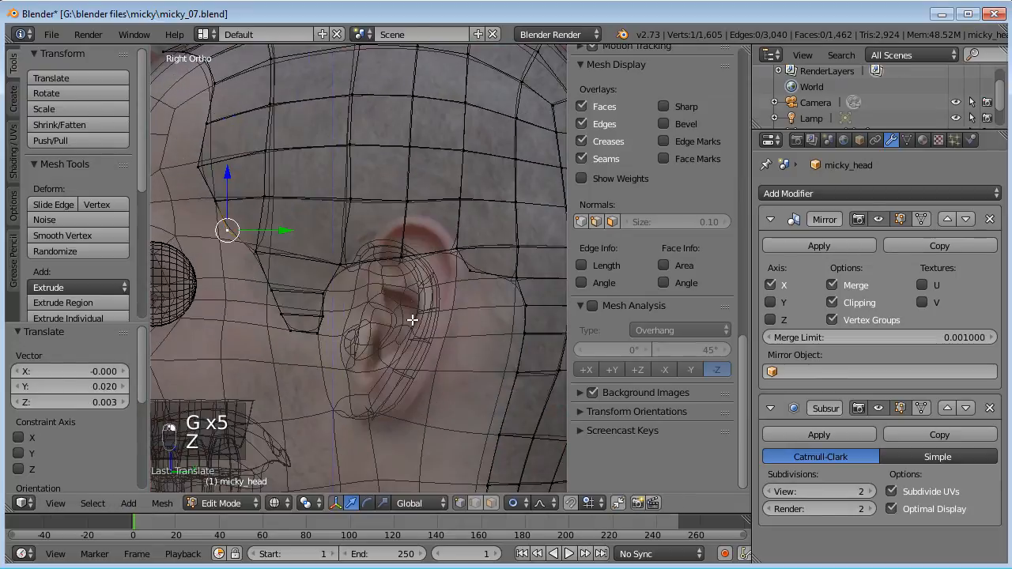
right_click(400, 257)
key(g)
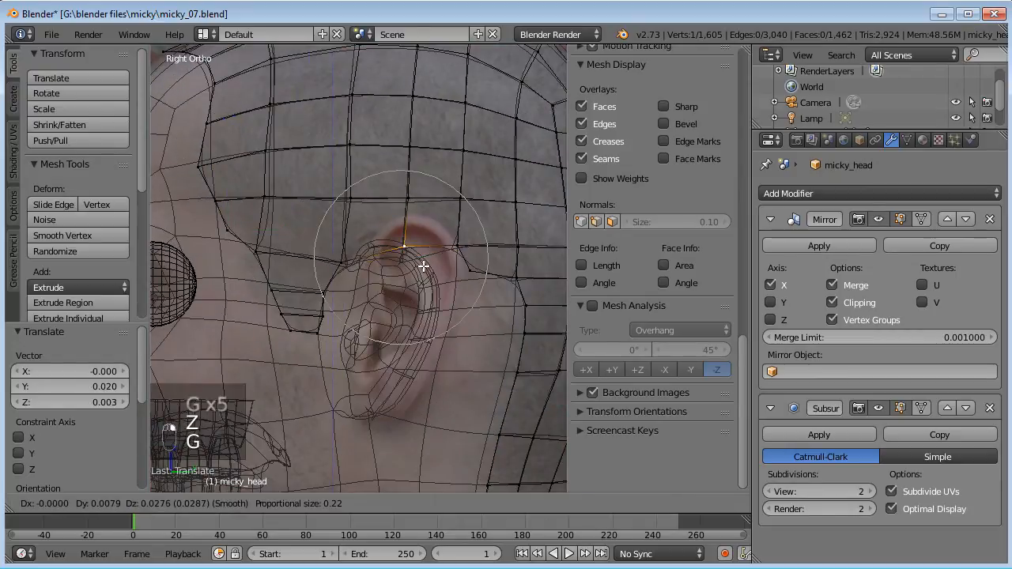
click(419, 237)
right_click(529, 310)
key(g)
click(508, 336)
right_click(513, 373)
key(g)
click(482, 375)
Step: Adjust the lower border vertices of the scalp piece at the nape to fit the reference hairline
shift+middle_drag(494, 398, 448, 283)
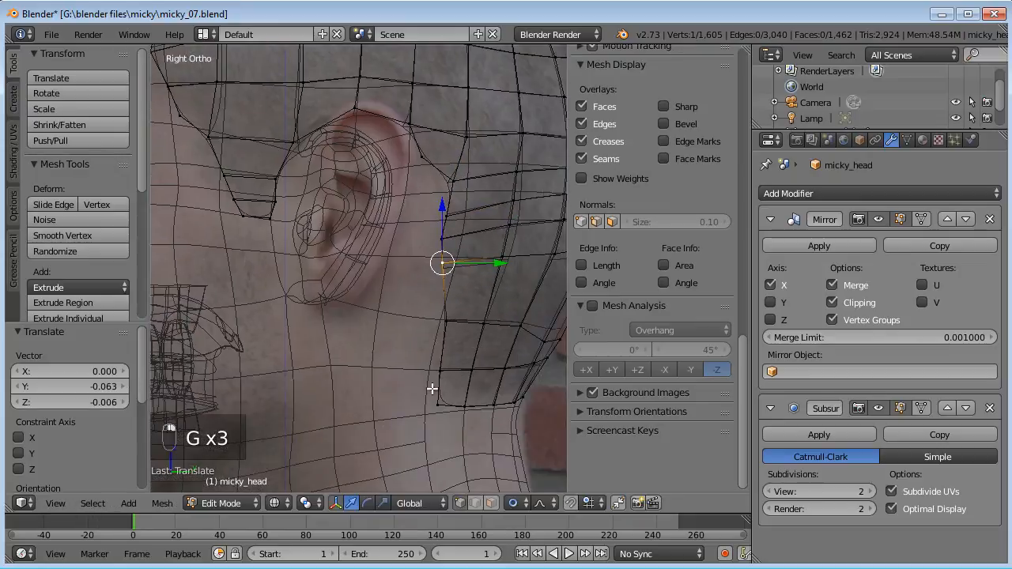
right_click(437, 389)
key(g)
click(452, 363)
key(g)
click(532, 399)
Step: Reposition the front border vertex of the scalp piece between the forehead and the temple
scroll(466, 364, down, 2)
right_click(273, 198)
key(g)
click(235, 155)
key(g)
click(237, 154)
shift+middle_drag(237, 154, 270, 238)
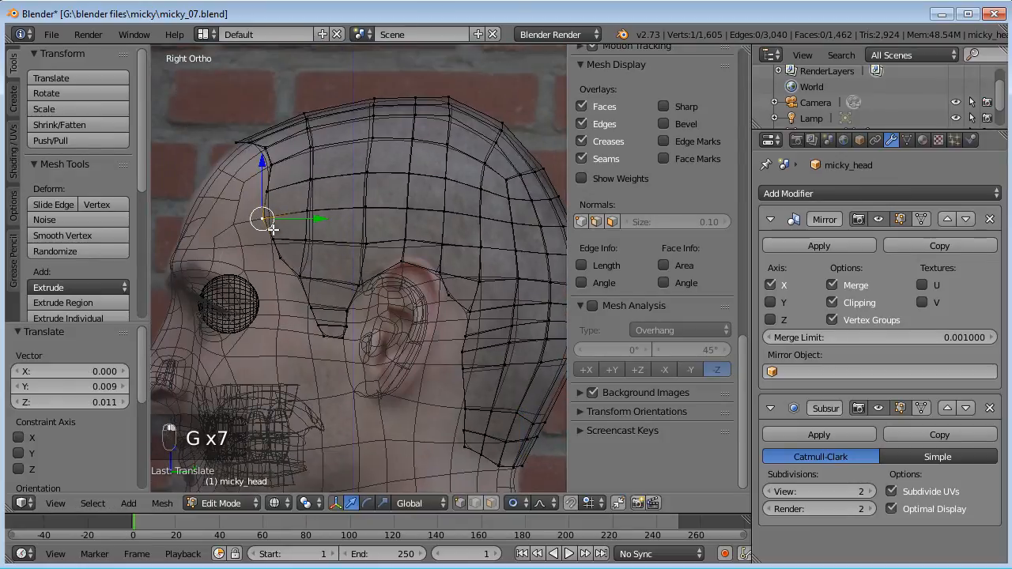
Step: Clear the selection and inspect the scalp piece in solid shading, ending in the back view
middle_drag(210, 196, 398, 239)
key(a)
key(z)
mouse_move(391, 192)
middle_down()
mouse_move(341, 230)
mouse_move(379, 142)
mouse_move(268, 182)
mouse_move(395, 316)
mouse_move(436, 264)
mouse_move(409, 226)
middle_up()
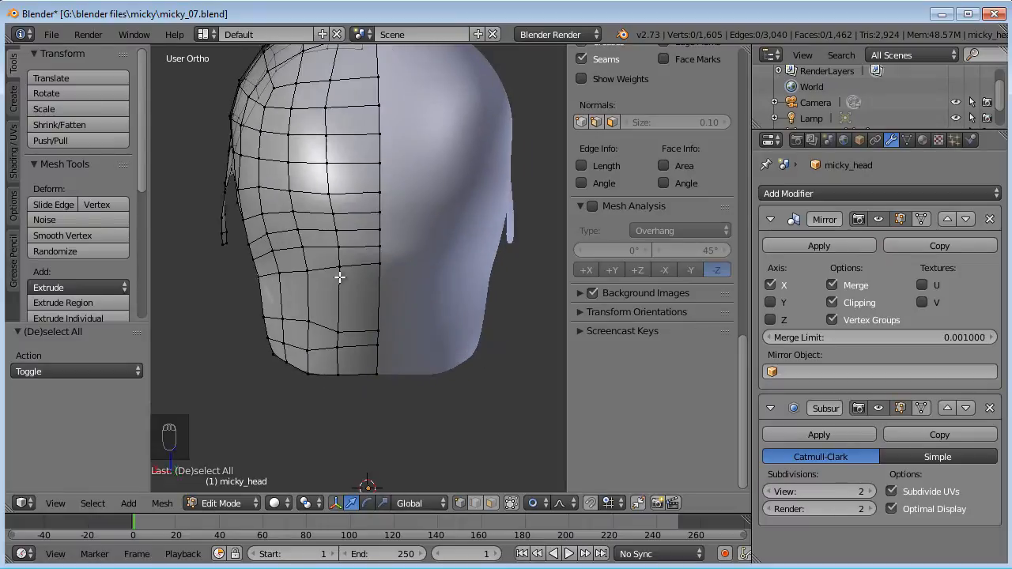
key(ctrl+KP_3)
key(ctrl+KP_1)
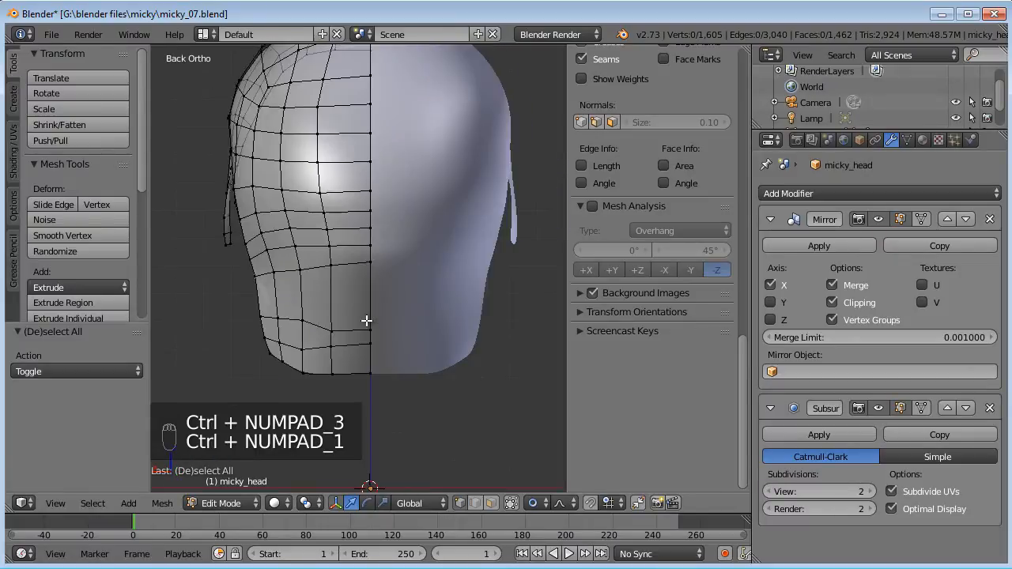
Step: In the back view, lower the centre vertex of the scalp piece's nape edge and nudge the border vertex beside it
right_click(310, 372)
key(g)
click(368, 377)
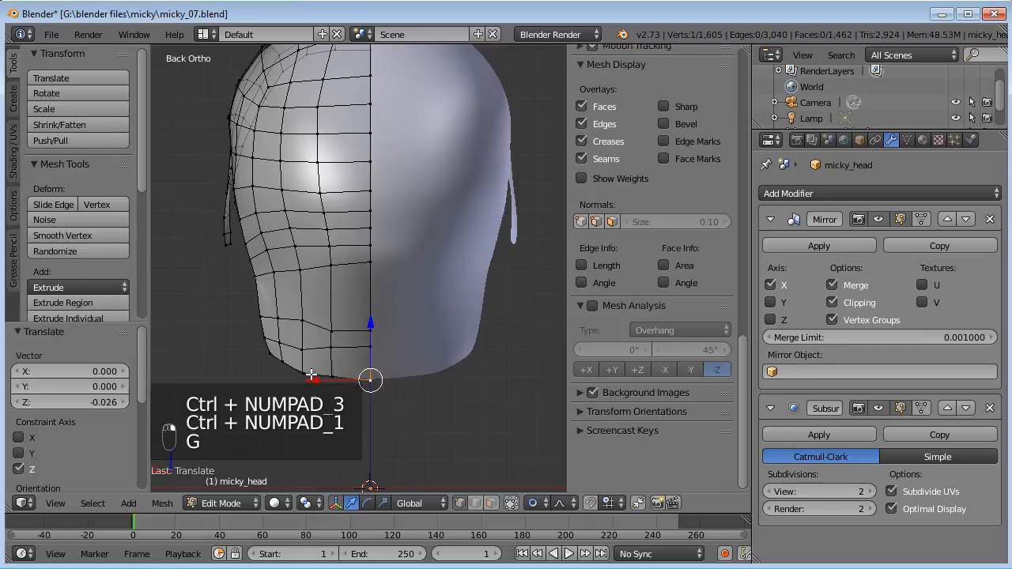
key(g)
click(310, 367)
Step: Reposition the side border vertices near the nape corner of the scalp piece and the border vertex higher up behind the ear
right_click(267, 353)
key(g)
click(271, 346)
right_click(281, 356)
key(g)
click(278, 352)
right_click(246, 289)
key(g)
click(244, 289)
Step: Leave mesh editing and inspect the whole head in solid shading from the side around the ear
key(Tab)
scroll(328, 335, down, 4)
middle_drag(320, 335, 470, 348)
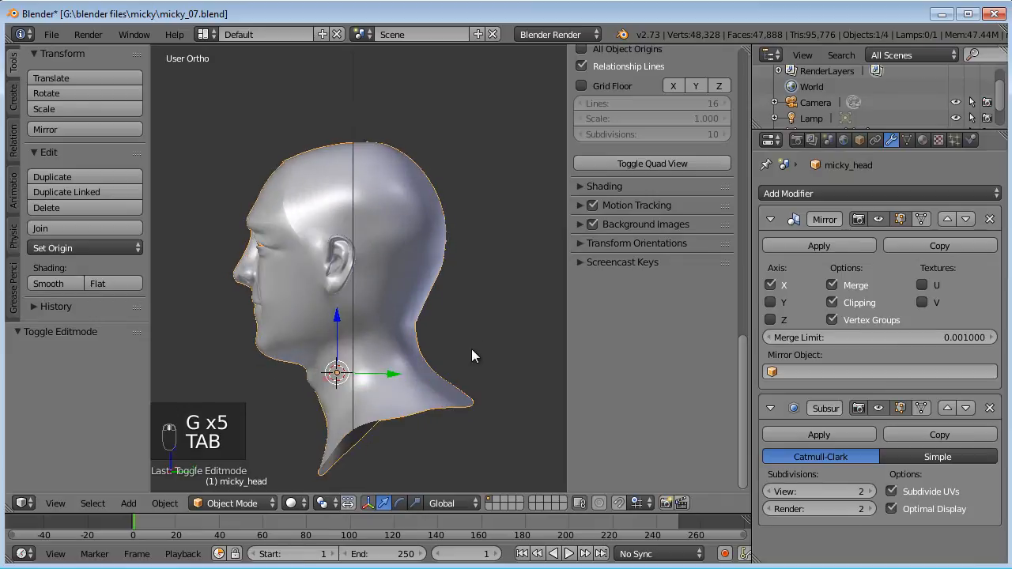
key(z)
key(KP_3)
key(z)
scroll(468, 348, up, 6)
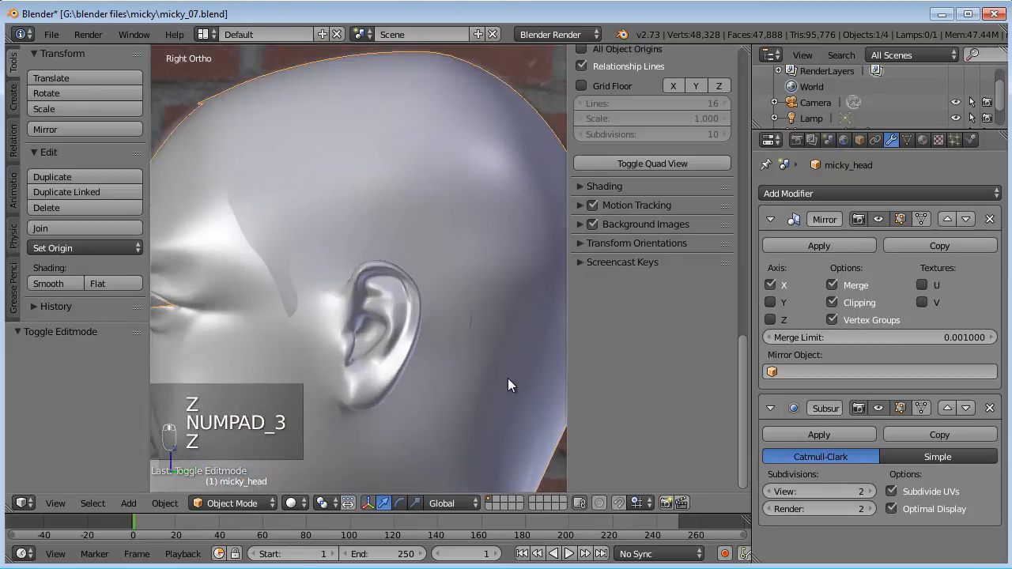
Step: Select the whole scalp piece, scale it down to about 0.966 and shift it by about -0.010 in Y and 0.003 in Z
key(Tab)
scroll(501, 219, down, 5)
key(a)
key(a)
key(a)
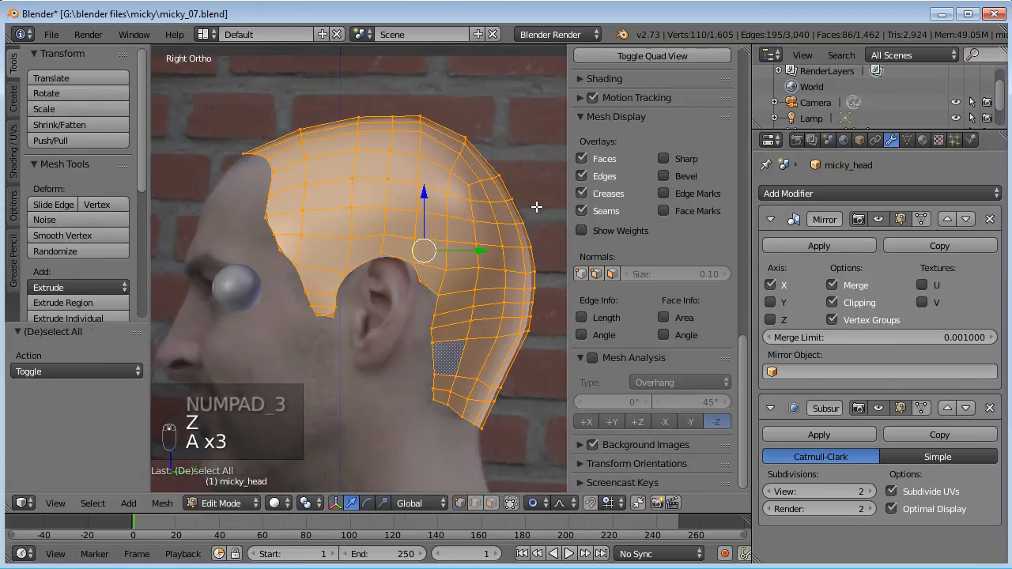
key(s)
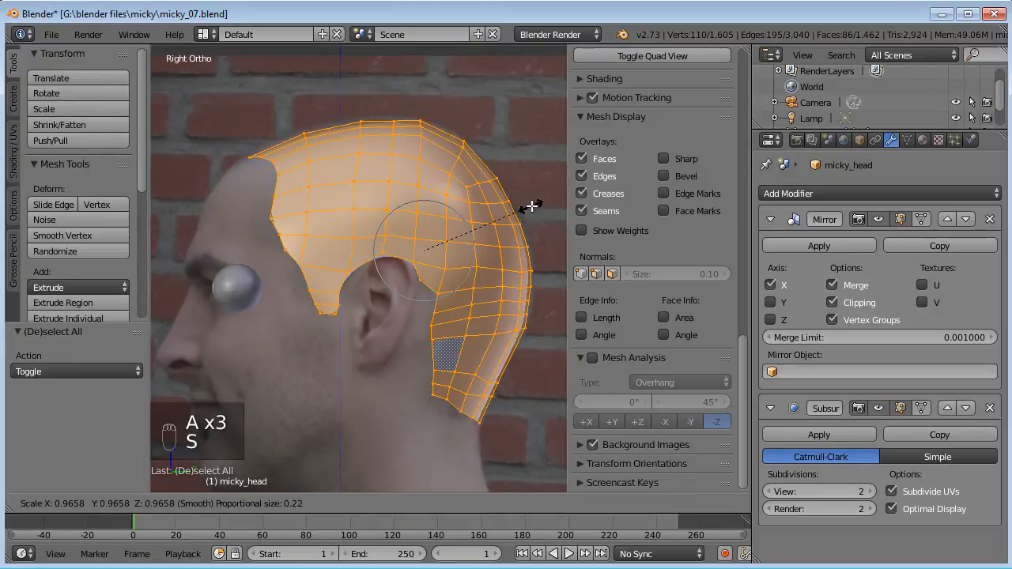
click(532, 205)
key(g)
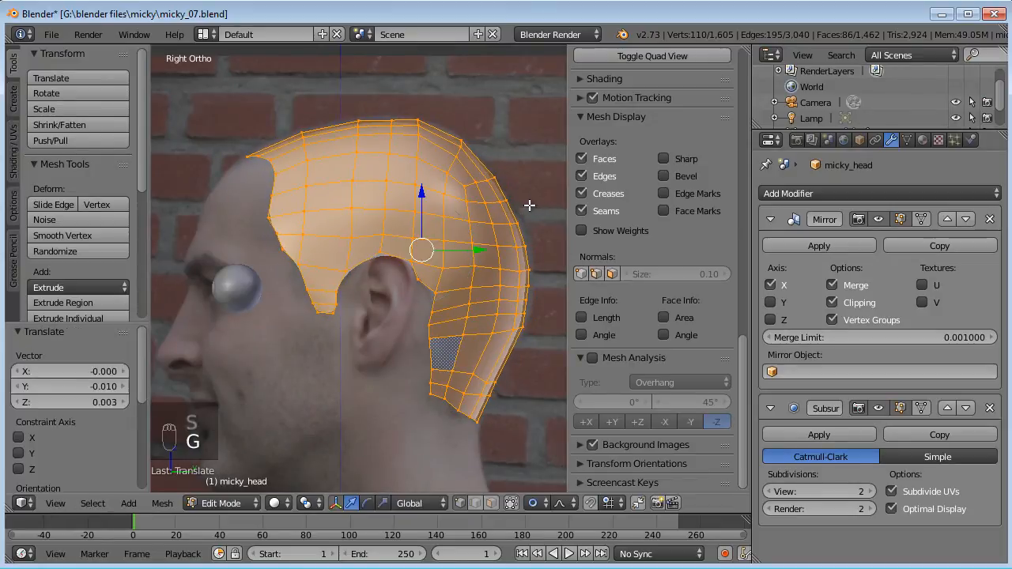
click(529, 205)
Step: Check the head in object mode, and with the scalp piece selected in edit mode add a vertex group named scalp
key(Tab)
scroll(508, 264, down, 2)
key(a)
middle_drag(385, 285, 479, 291)
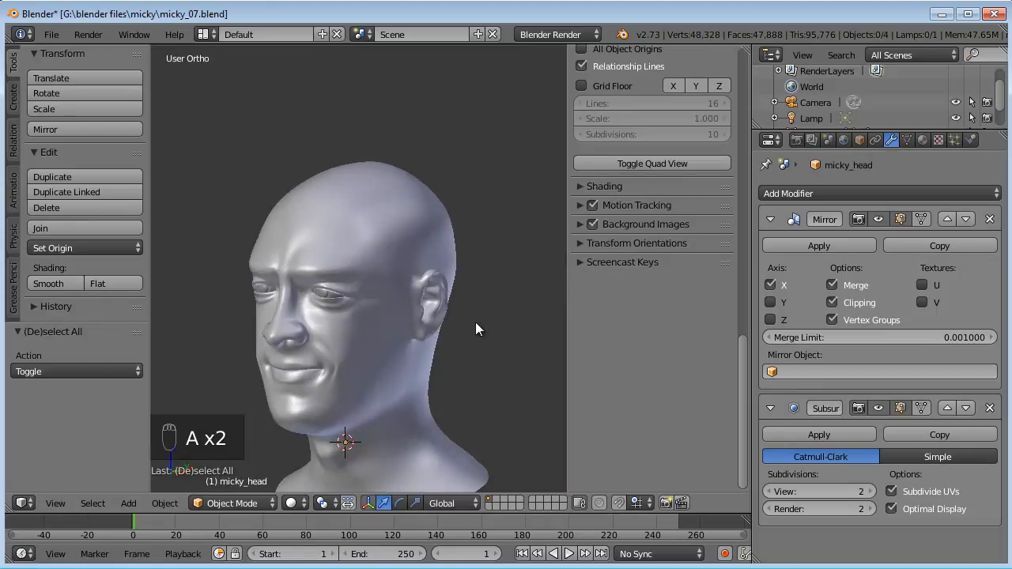
click(907, 140)
key(Tab)
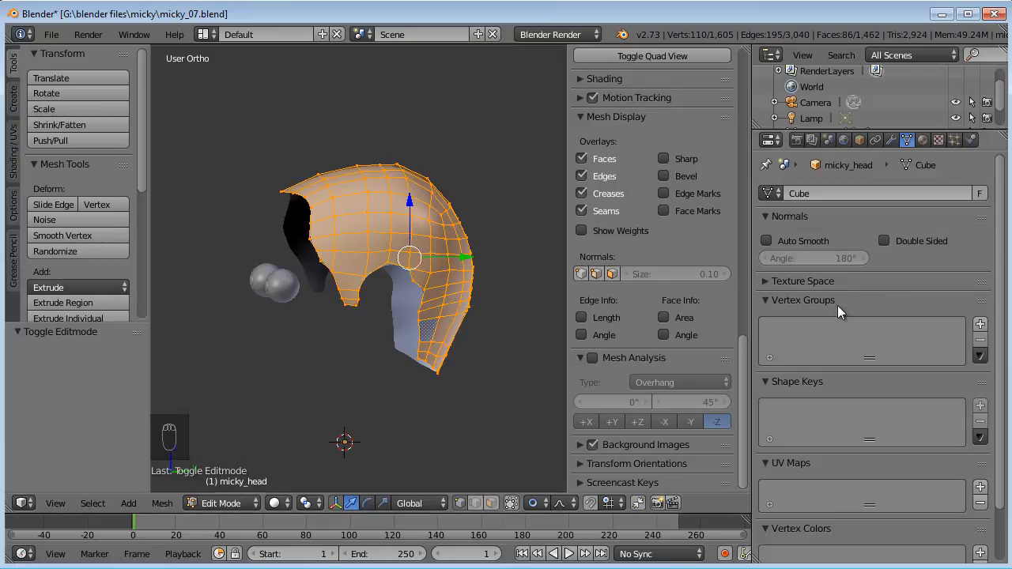
click(980, 324)
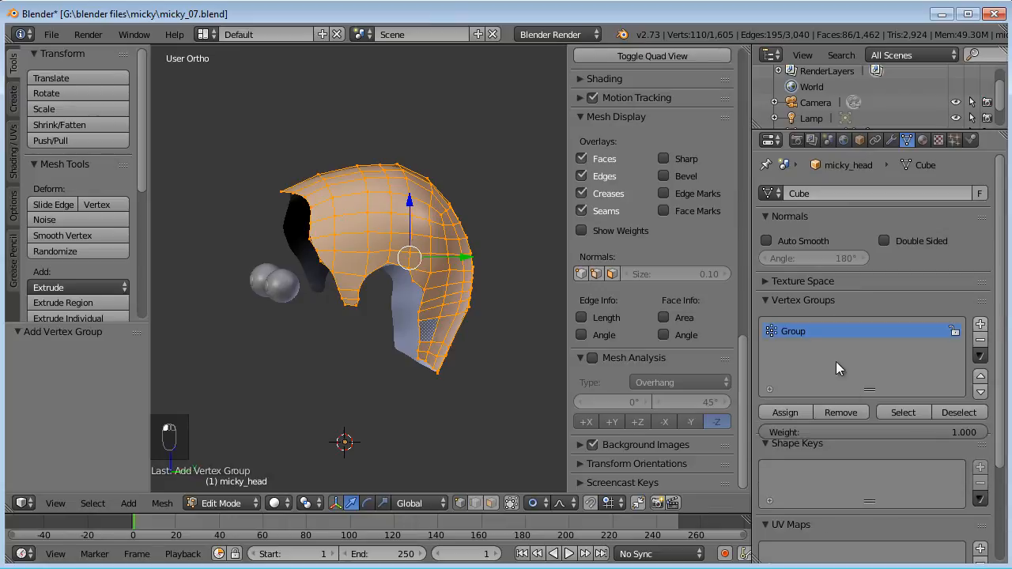
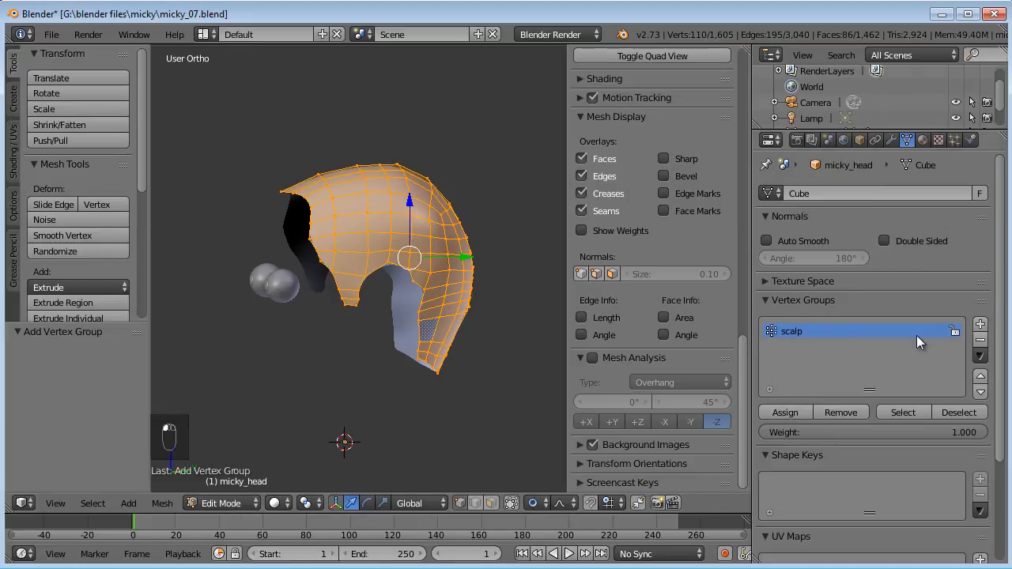
Step: Inspect the complete head in object mode from the front and from both sides
key(Tab)
key(z)
key(z)
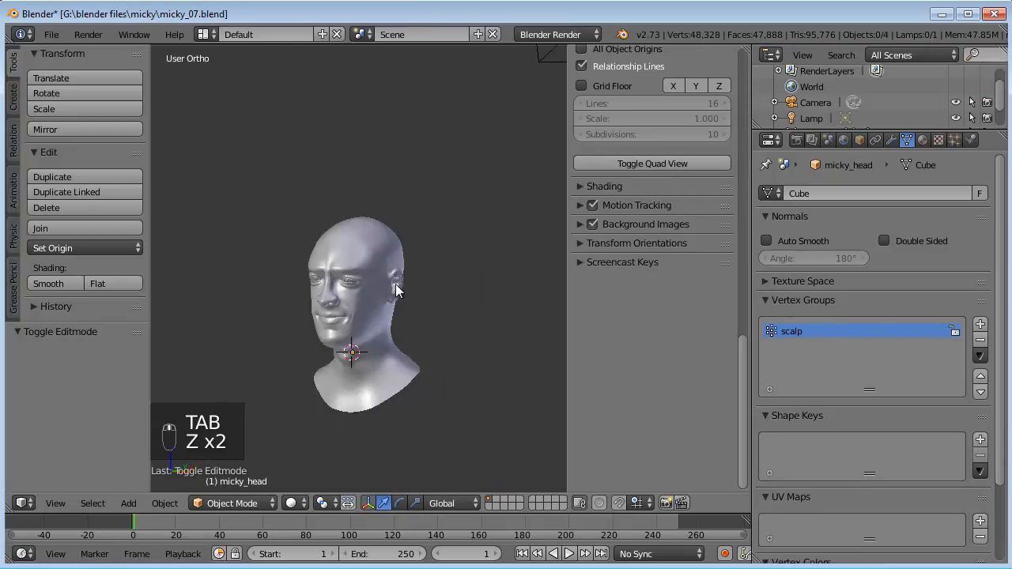
scroll(395, 284, up, 2)
key(KP_1)
middle_drag(394, 286, 304, 292)
middle_drag(467, 300, 404, 303)
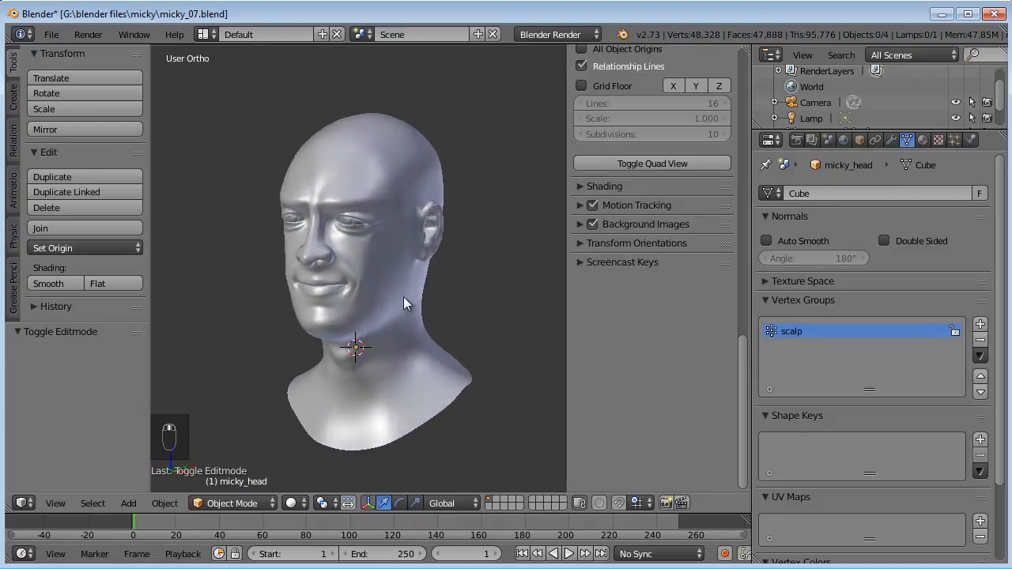
middle_drag(423, 367, 505, 350)
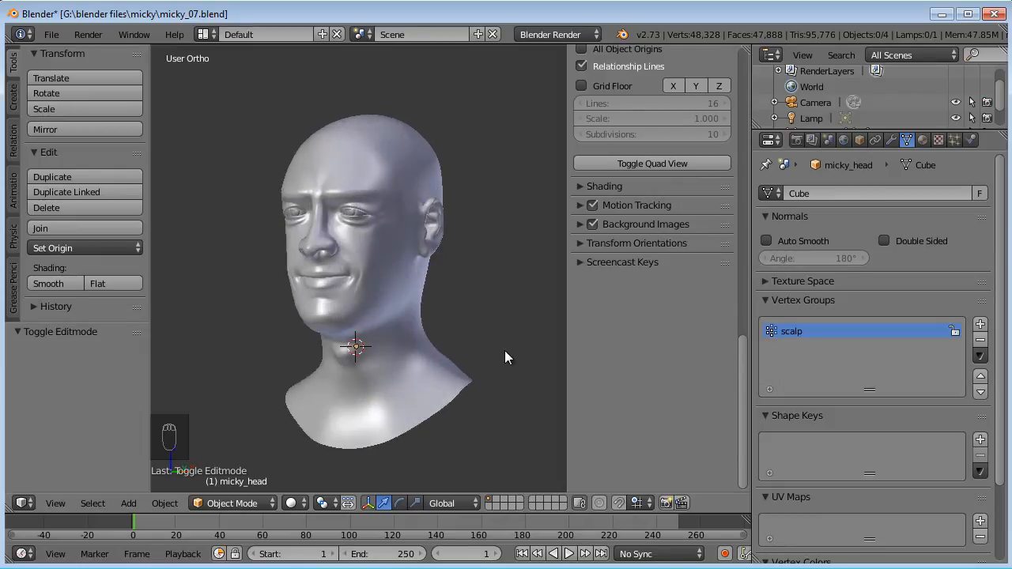
middle_drag(334, 359, 304, 361)
mouse_move(366, 335)
middle_down()
mouse_move(346, 334)
mouse_move(352, 354)
mouse_move(361, 337)
middle_up()
scroll(346, 335, up, 2)
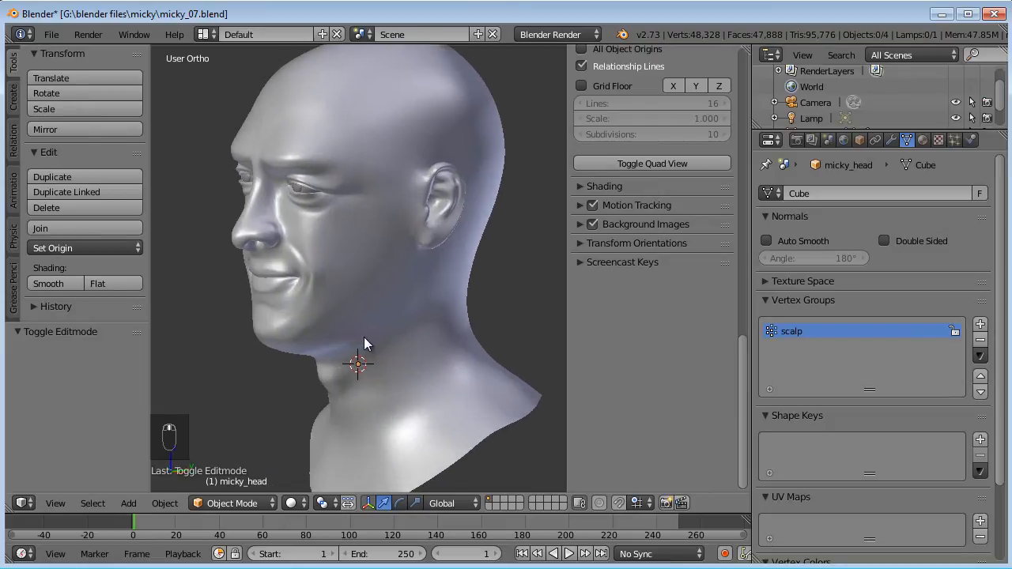
scroll(366, 351, down, 2)
Step: Reveal all hidden parts of the head mesh and hide only the linked scalp piece
key(Tab)
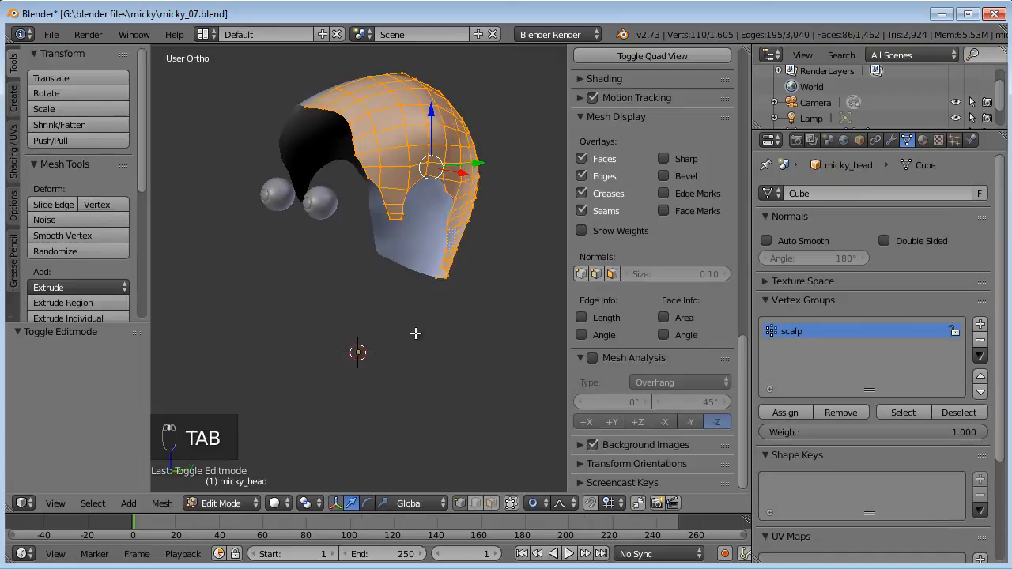
key(alt+h)
key(a)
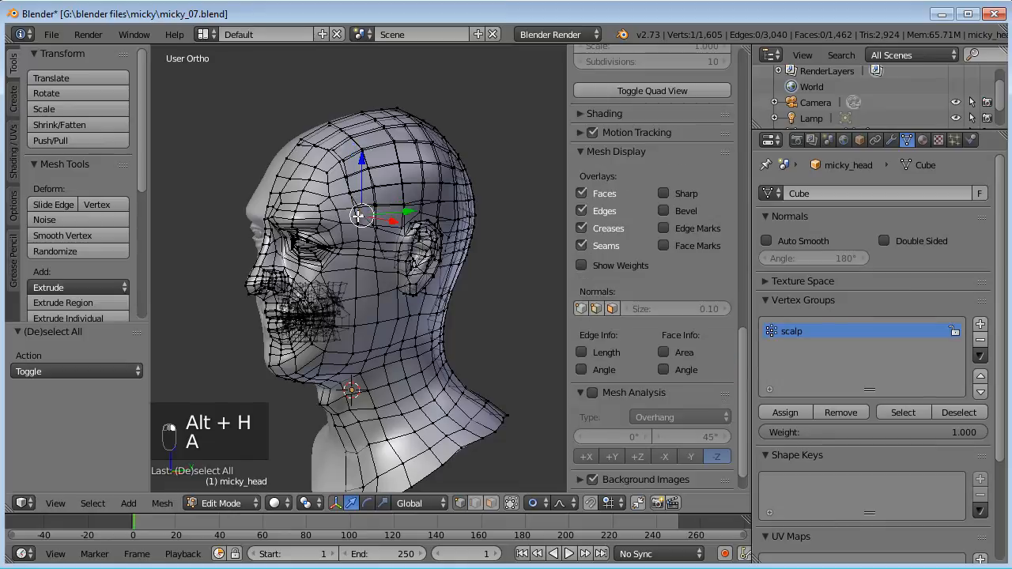
key(ctrl+l)
key(h)
middle_drag(431, 250, 466, 279)
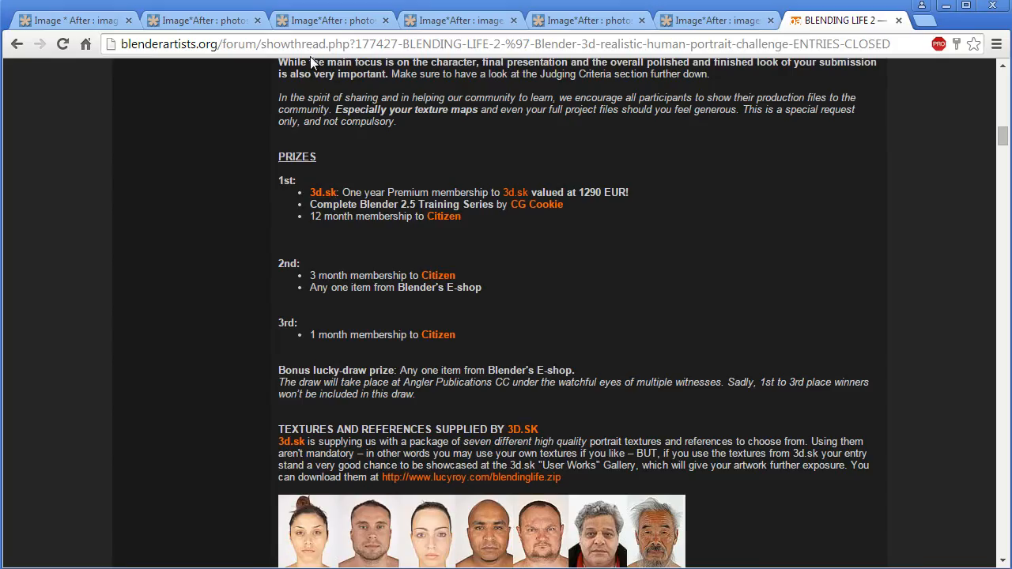
Step: In the web browser, look over the Image*After humanoid photos and return to the BLENDING LIFE 2 forum thread
click(102, 21)
scroll(271, 200, up, 2)
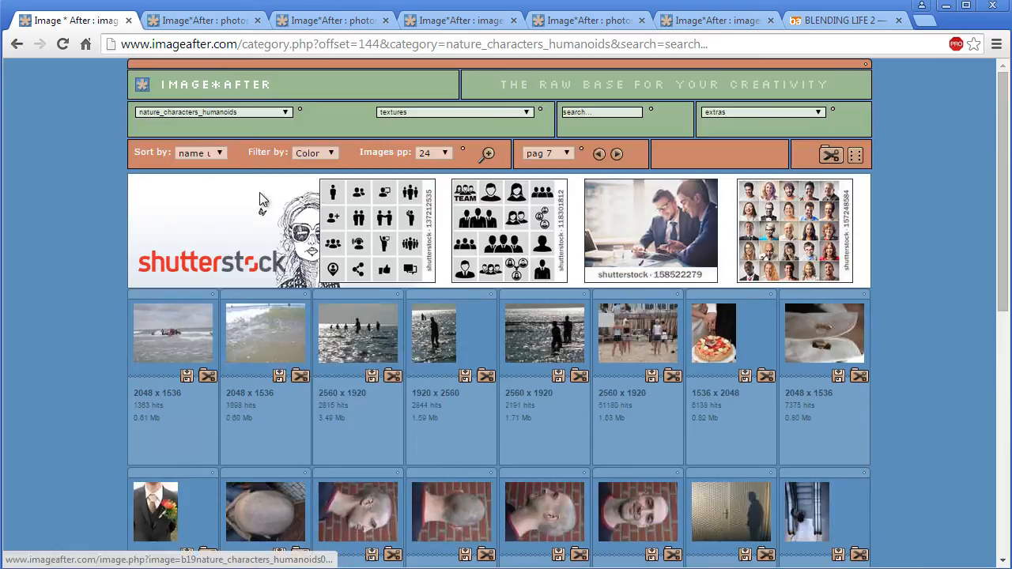
click(835, 21)
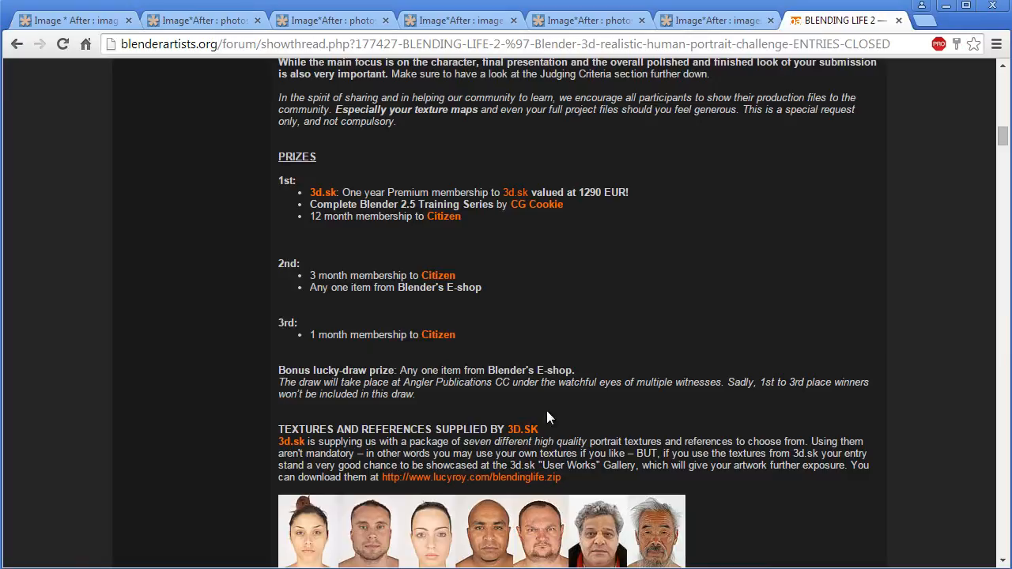
Step: Follow the thread's link to 3D.SK and open its collection of pre-made head textures
click(535, 429)
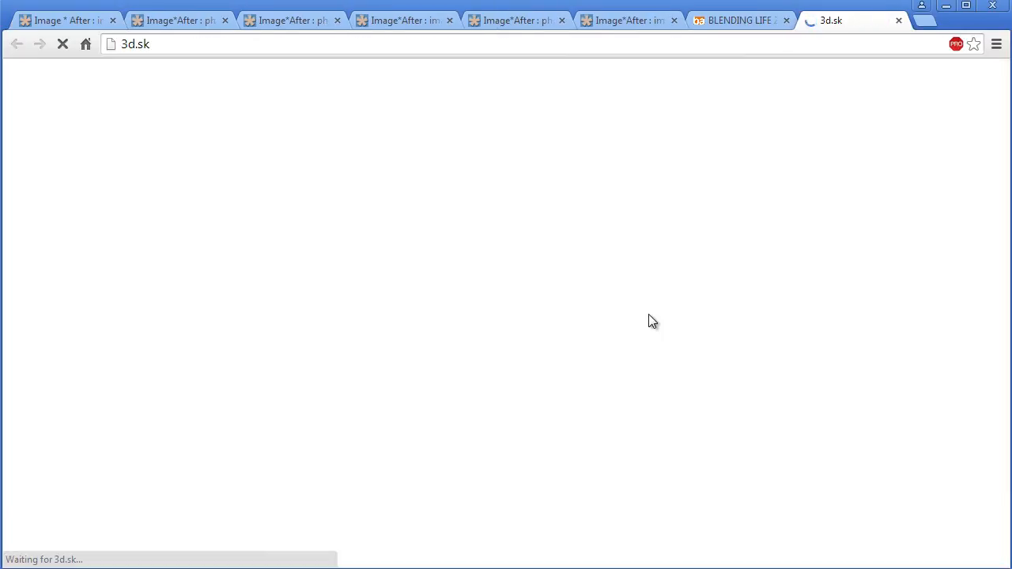
scroll(529, 321, down, 6)
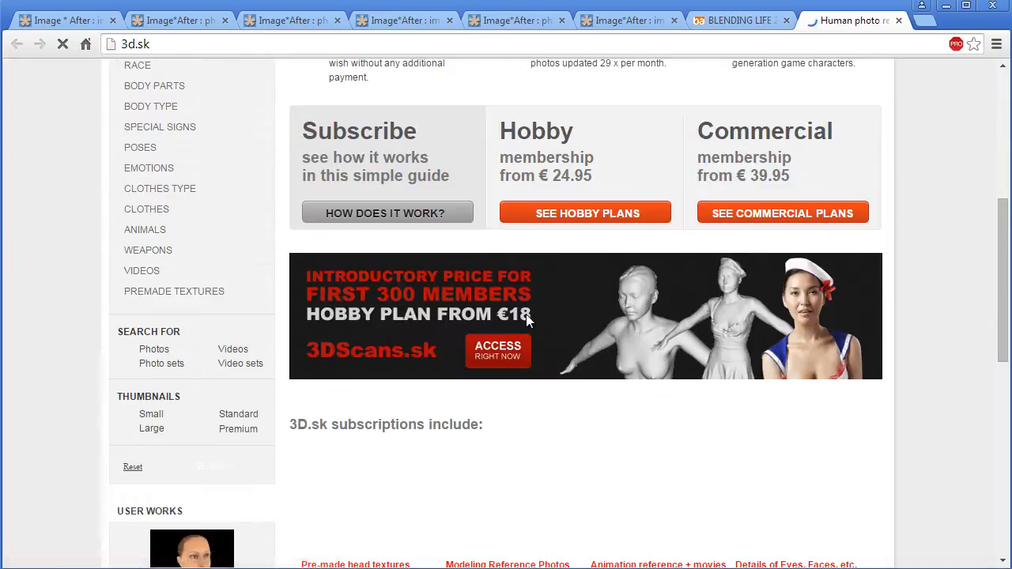
scroll(528, 321, down, 3)
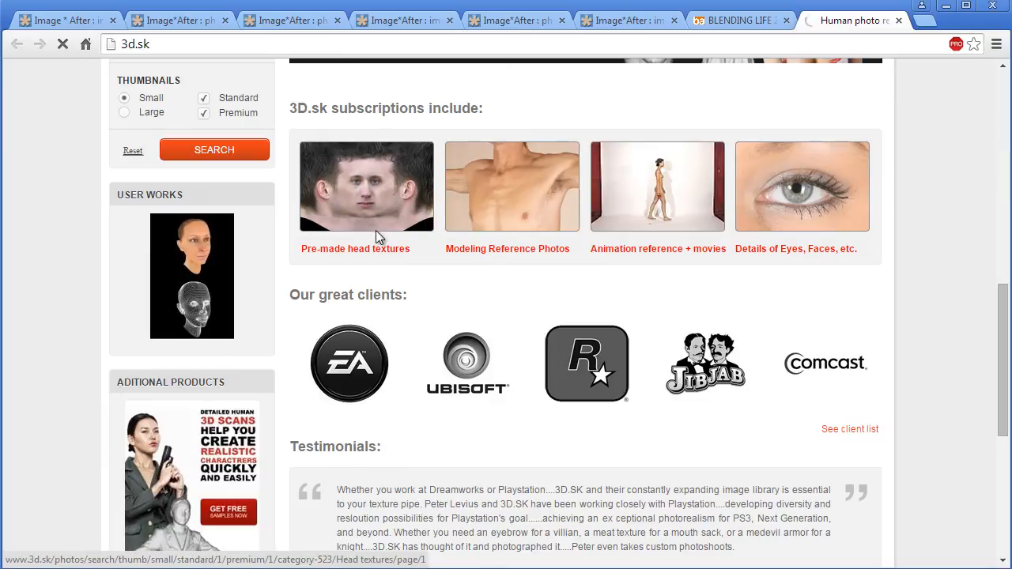
click(378, 256)
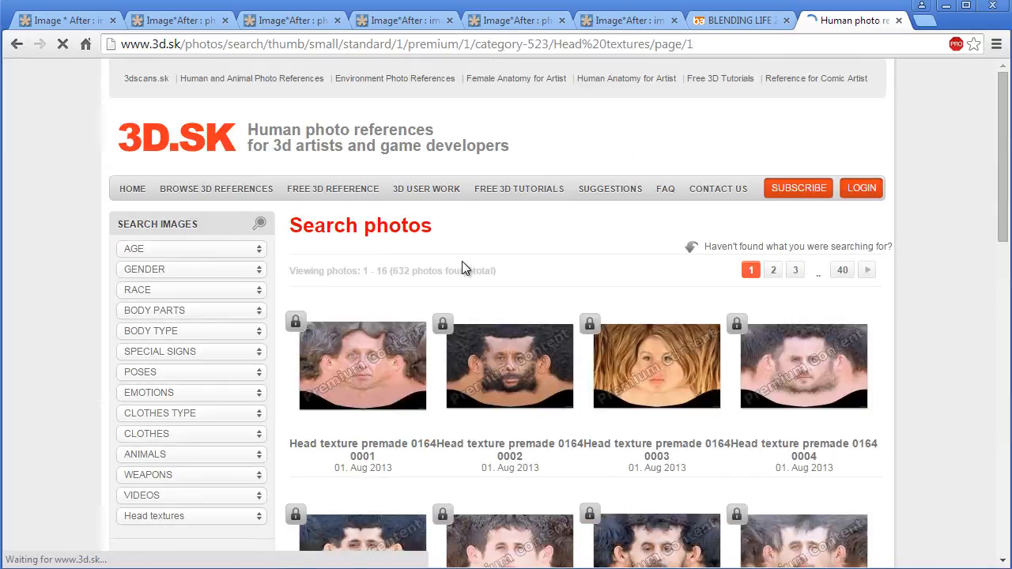
Step: Preview the premade head texture thumbnails as examples of unwrapped heads, and switch back to Blender
mouse_move(367, 360)
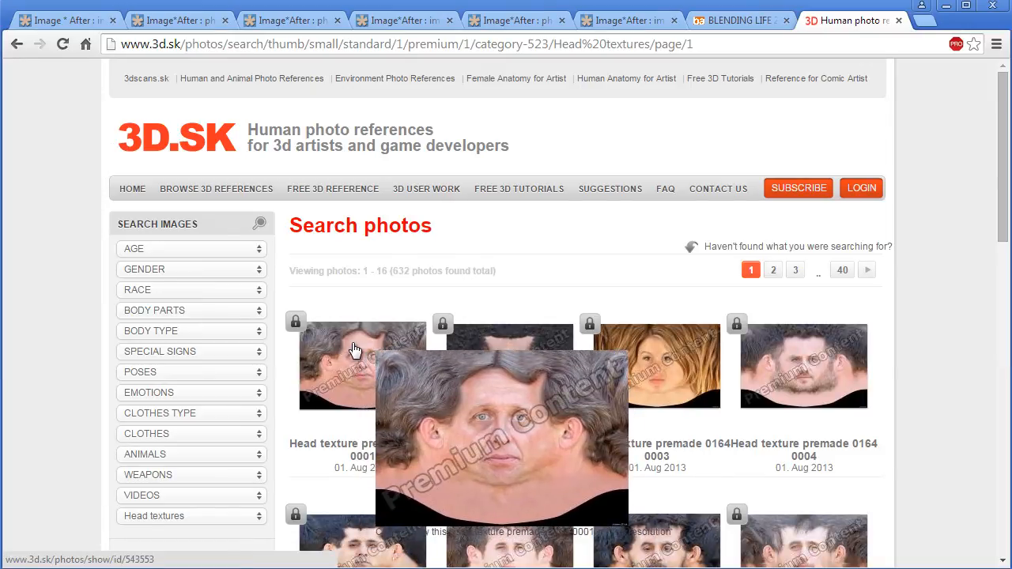
scroll(355, 352, down, 3)
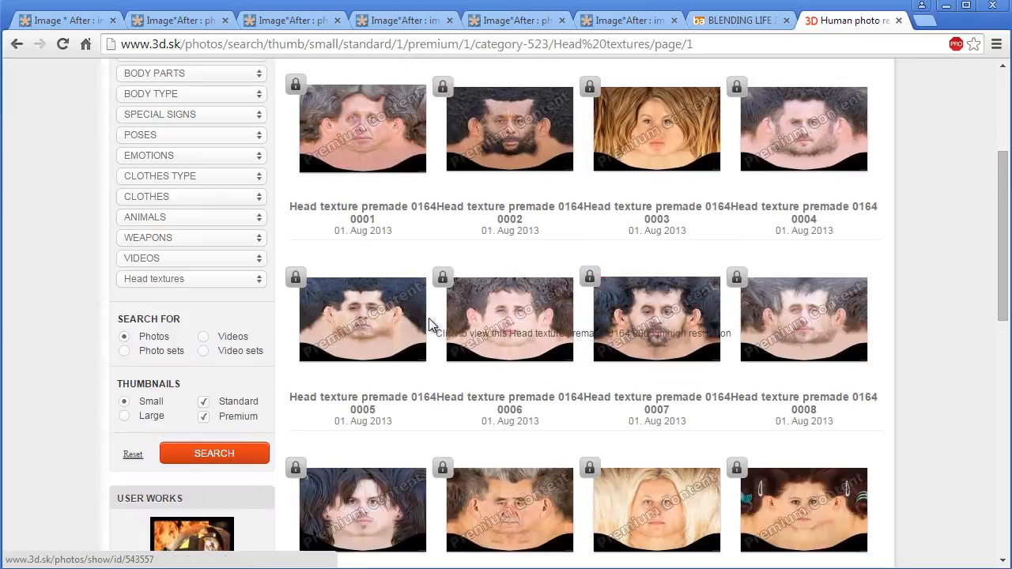
mouse_move(455, 326)
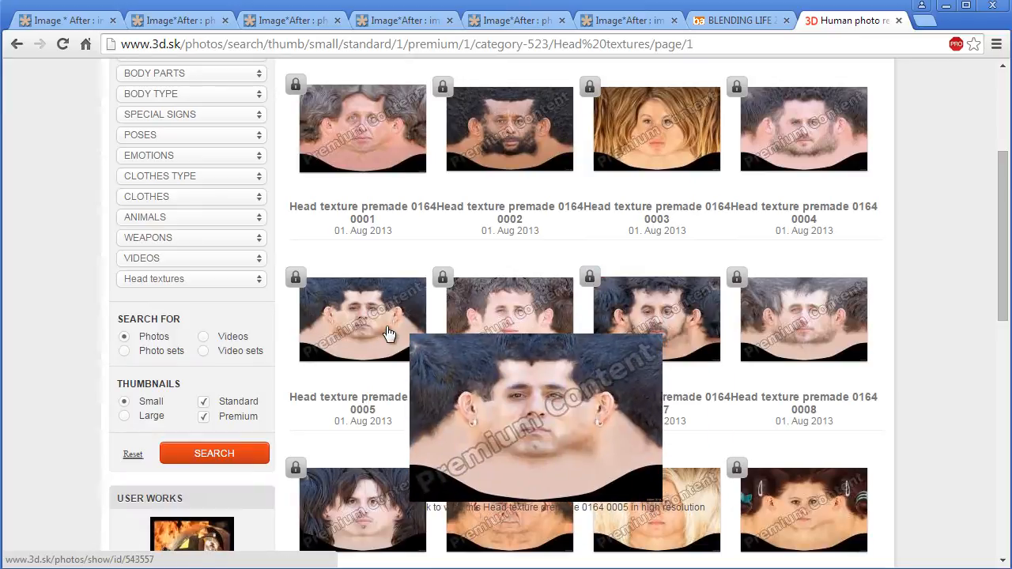
scroll(433, 331, down, 4)
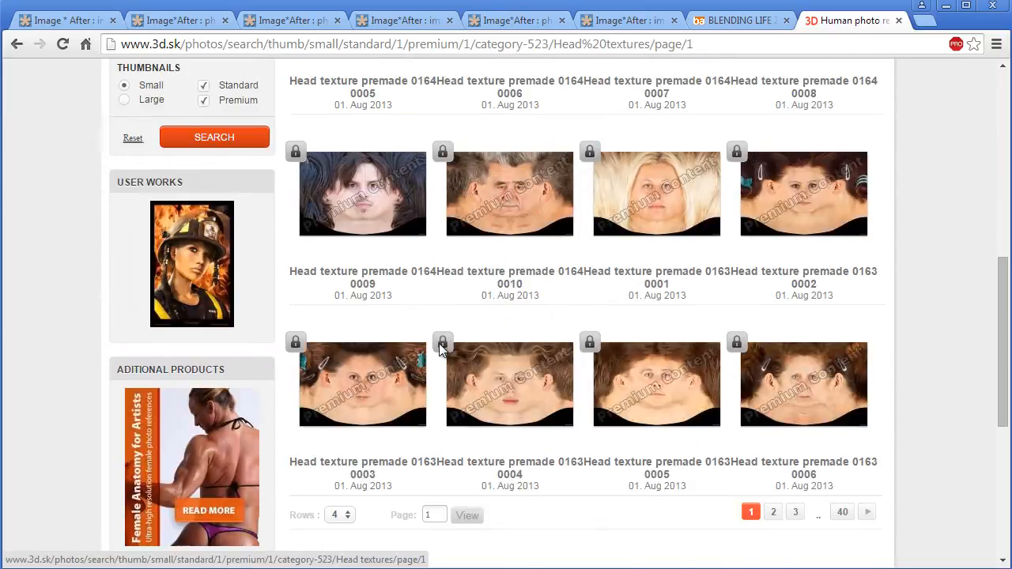
scroll(439, 343, up, 8)
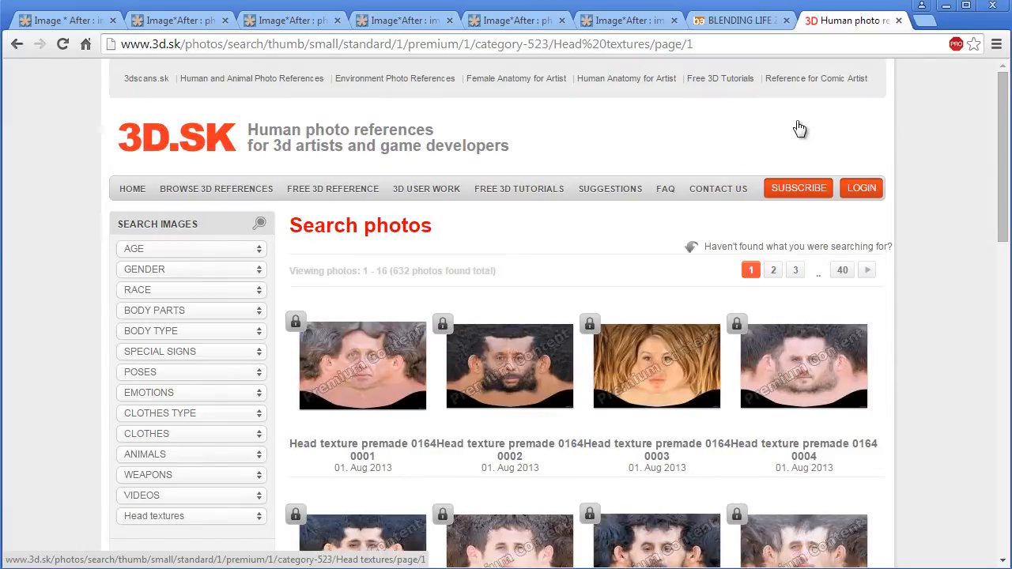
click(946, 6)
Step: Mark a seam along the edge path from the crown down past the front of the ear to the base of the neck
middle_drag(468, 191, 400, 195)
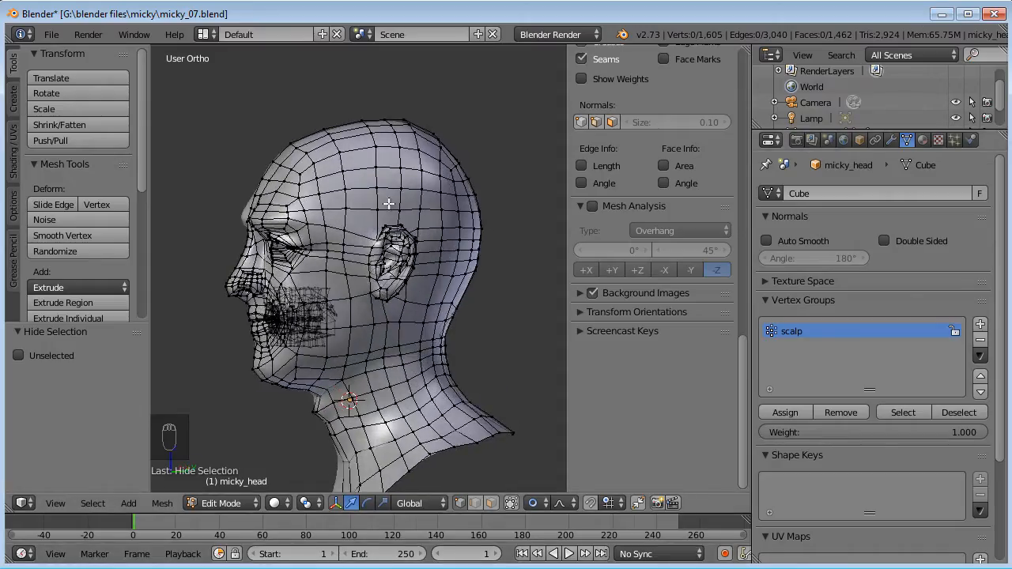
middle_drag(476, 269, 362, 251)
alt+right_click(355, 214)
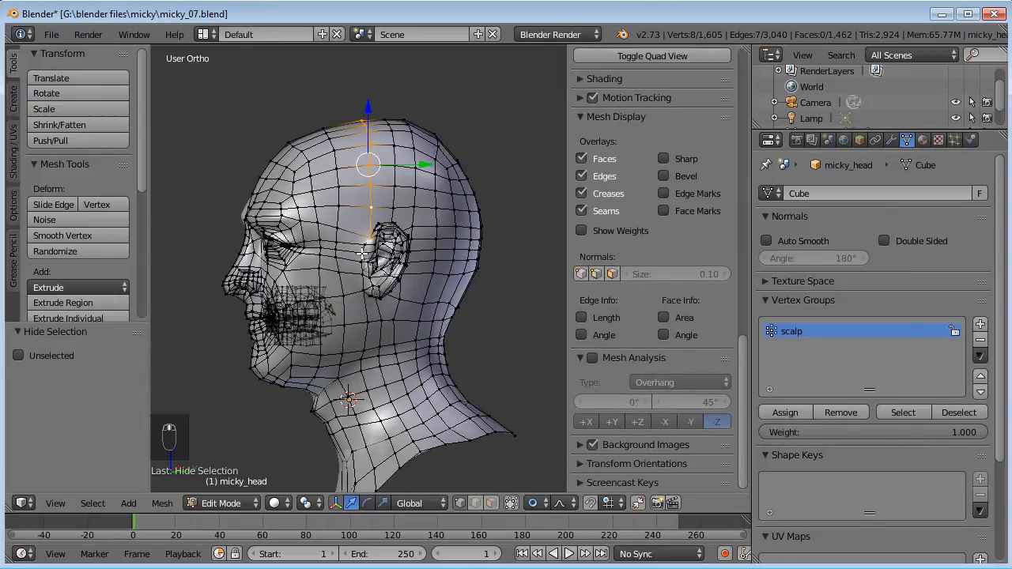
key(ctrl+z)
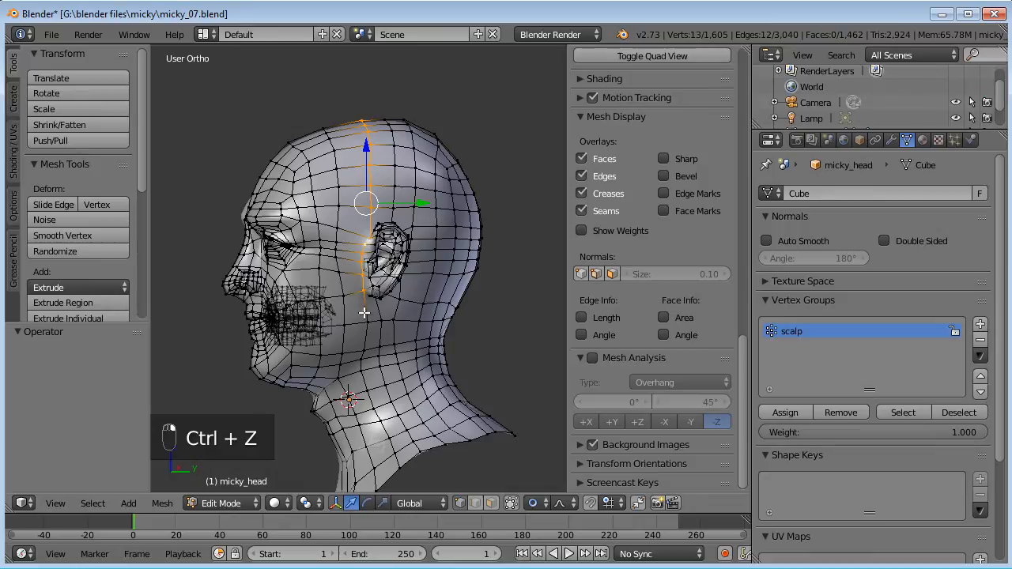
key(ctrl+z)
scroll(403, 316, up, 6)
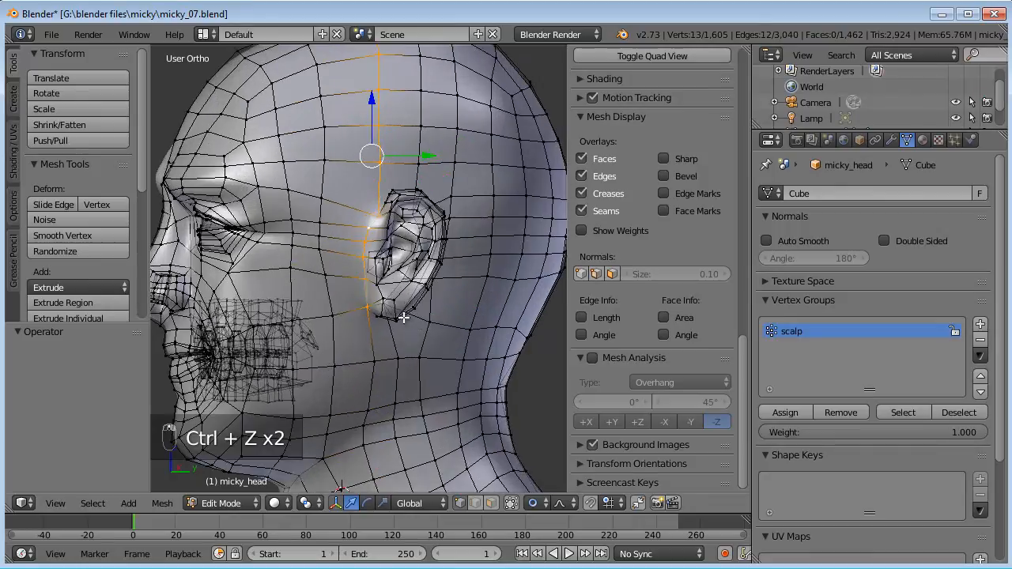
middle_drag(400, 274, 408, 193)
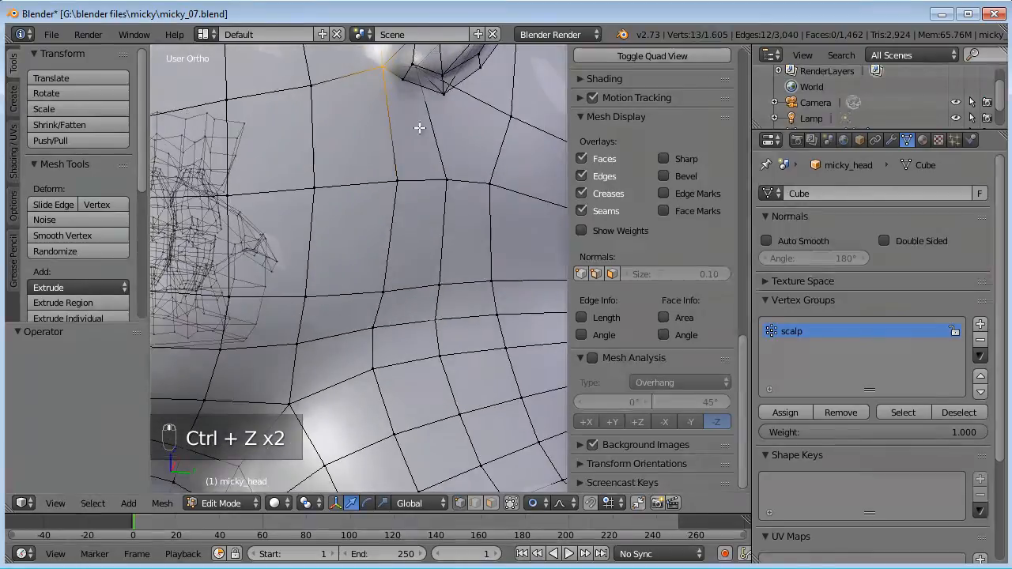
shift+right_click(422, 66)
scroll(443, 225, down, 8)
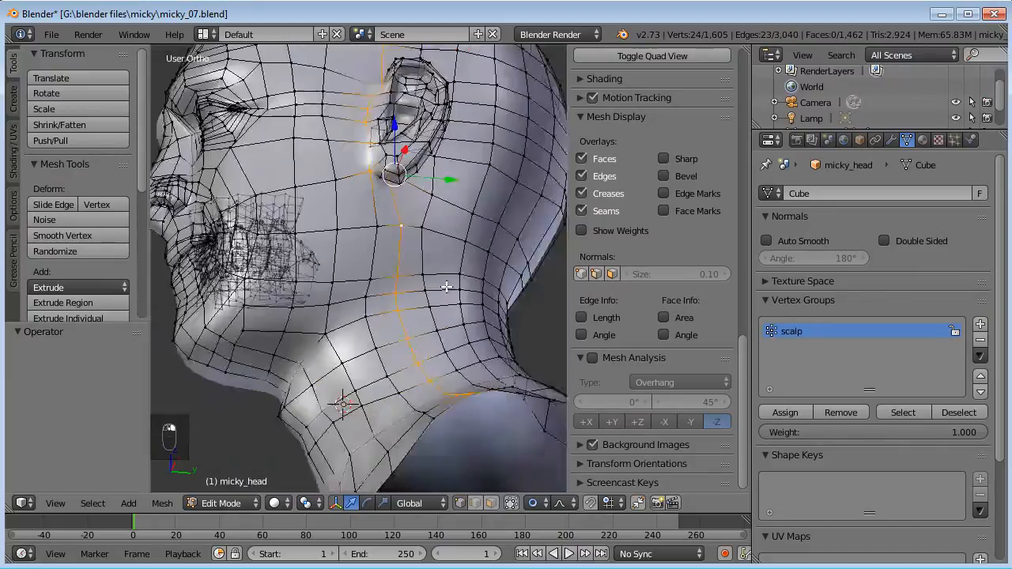
middle_drag(443, 330, 485, 341)
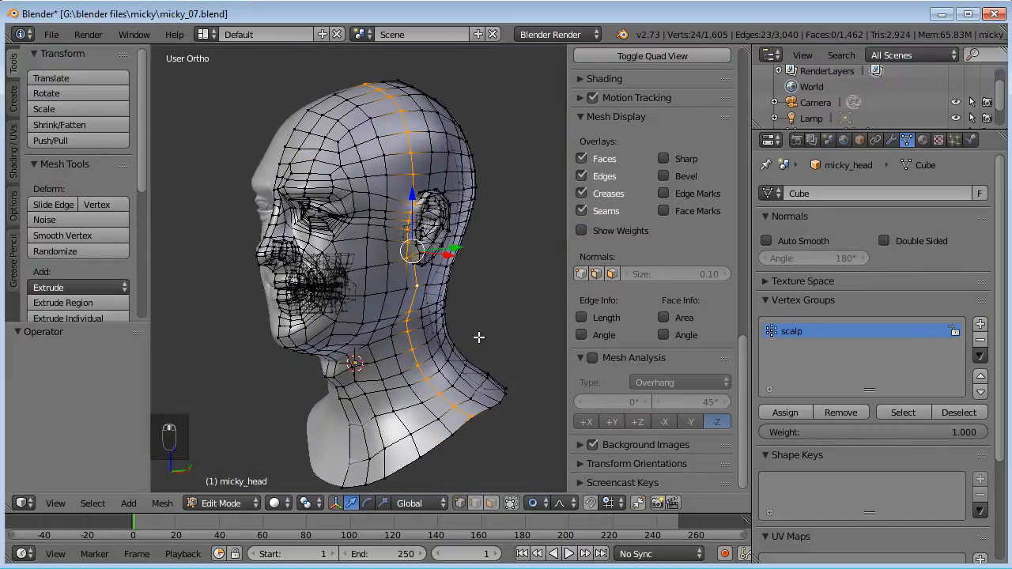
key(ctrl+e)
click(464, 264)
Step: Mark a seam along the centreline edges over the top of the head, from the upper forehead toward the back
middle_drag(463, 264, 388, 330)
right_drag(310, 228, 334, 203)
right_click(343, 196)
shift+right_click(355, 184)
middle_drag(335, 203, 380, 185)
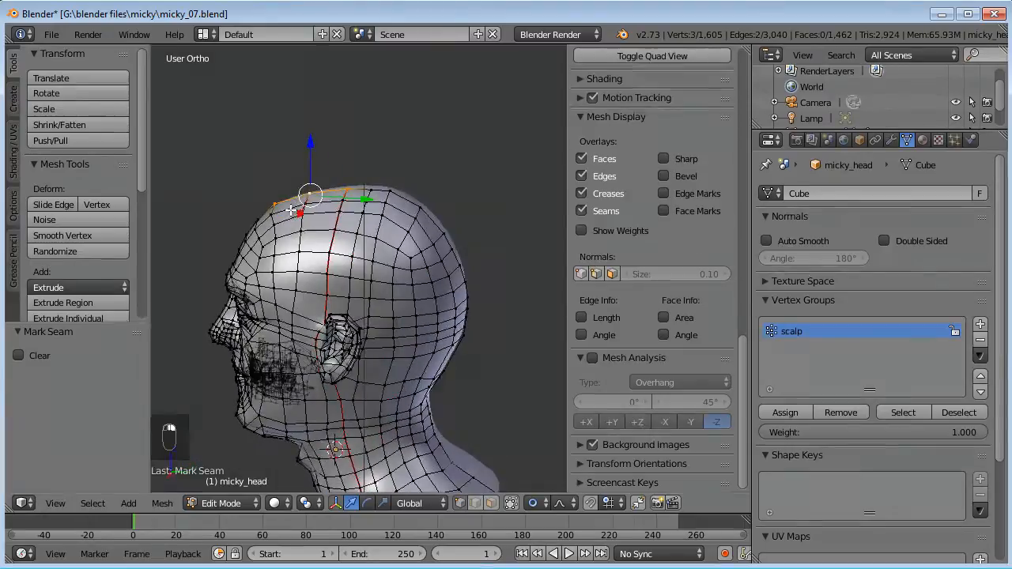
key(ctrl+e)
click(447, 214)
key(a)
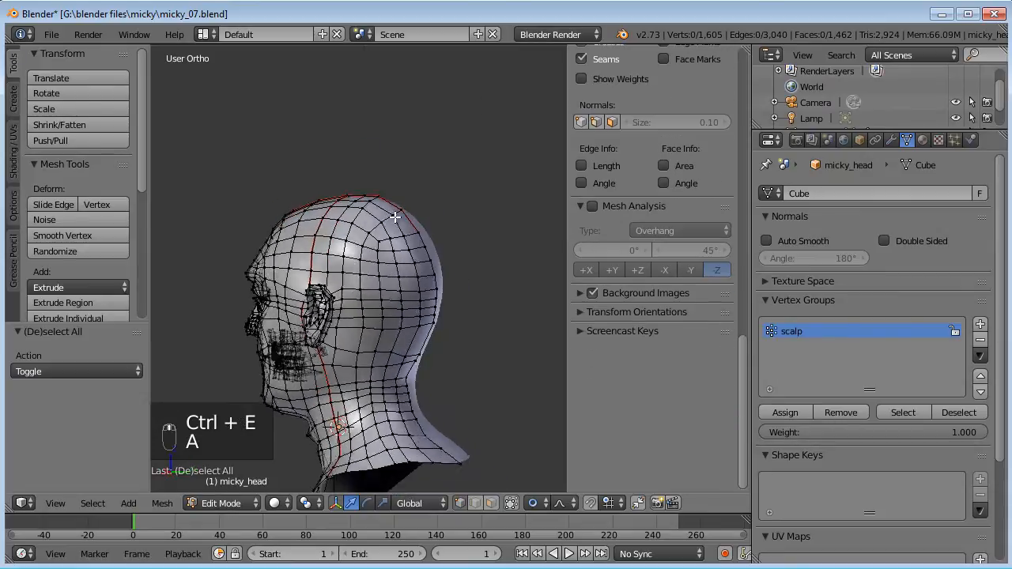
Step: Select the edges around the ear's outer rim up to the point where the top of the ear meets the head
shift+middle_drag(435, 261, 419, 199)
scroll(406, 242, up, 6)
shift+middle_drag(406, 242, 339, 255)
shift+middle_drag(217, 269, 364, 142)
alt+right_click(254, 228)
scroll(378, 317, up, 1)
shift+middle_drag(375, 237, 559, 273)
key(ctrl+z)
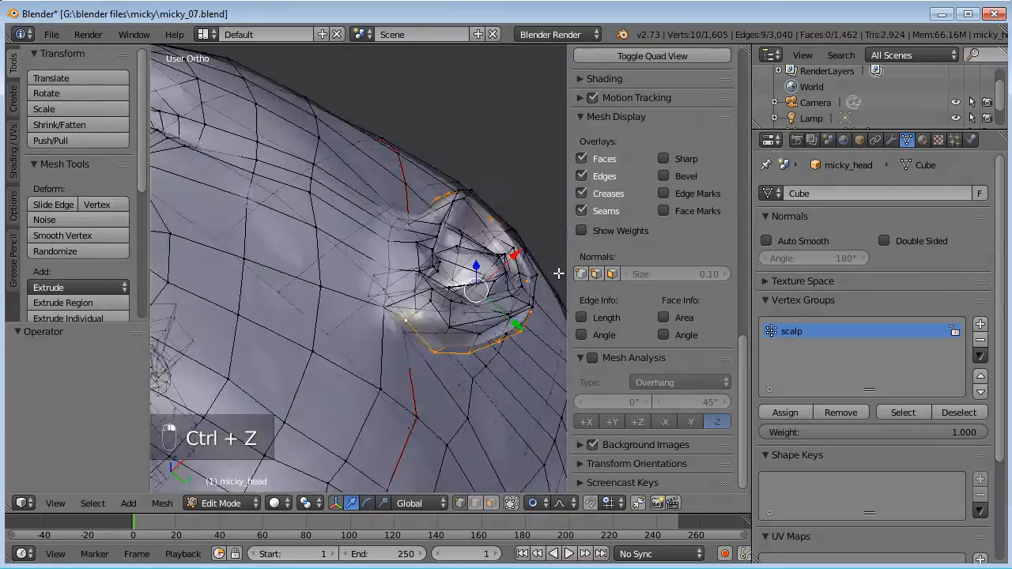
scroll(471, 323, up, 4)
shift+right_click(409, 355)
middle_drag(409, 355, 423, 275)
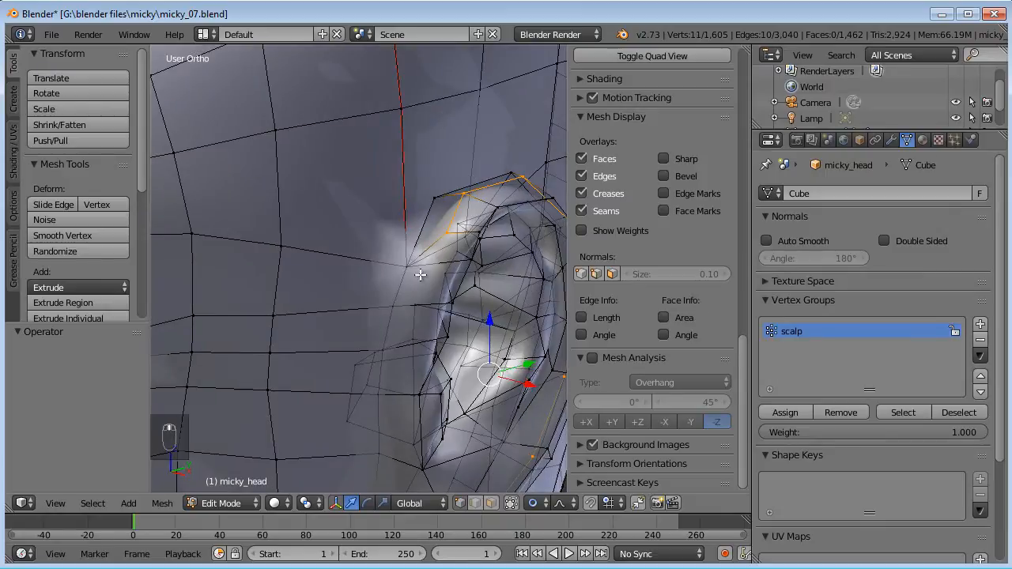
key(ctrl+e)
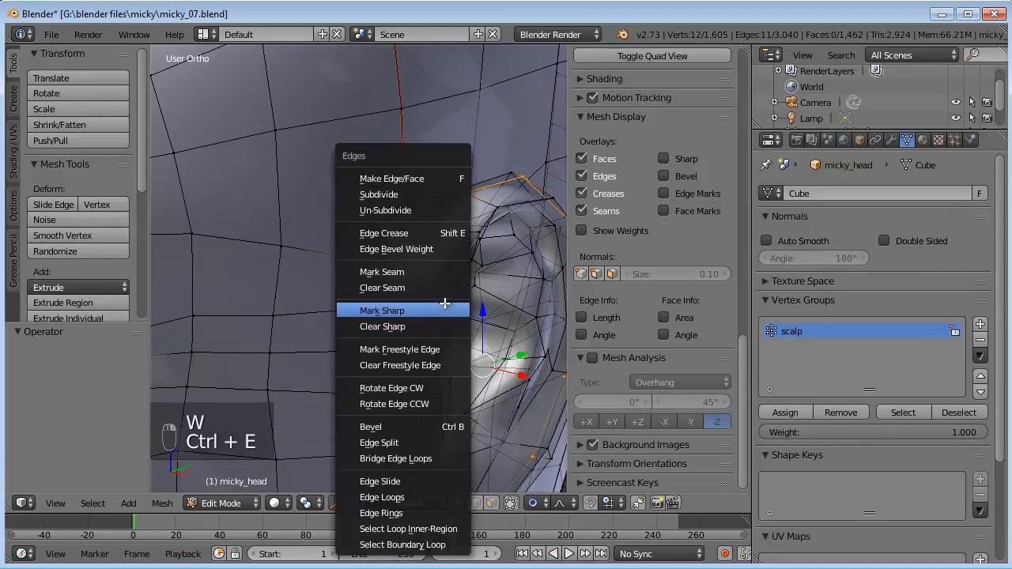
click(444, 308)
key(ctrl+z)
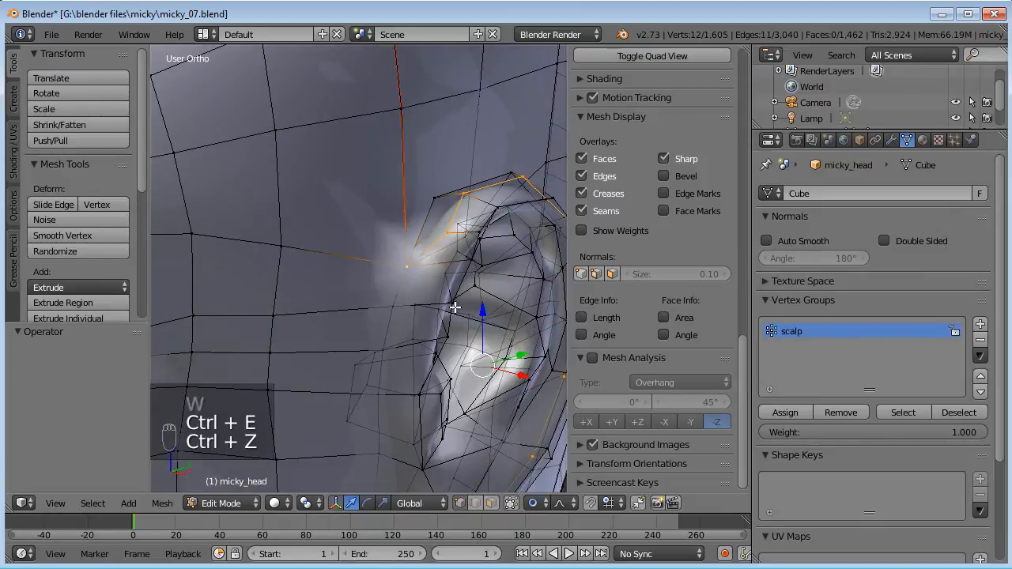
Step: Mark the selected ear rim edges as a seam and clear the selection
key(ctrl+e)
click(418, 270)
key(a)
scroll(435, 280, down, 8)
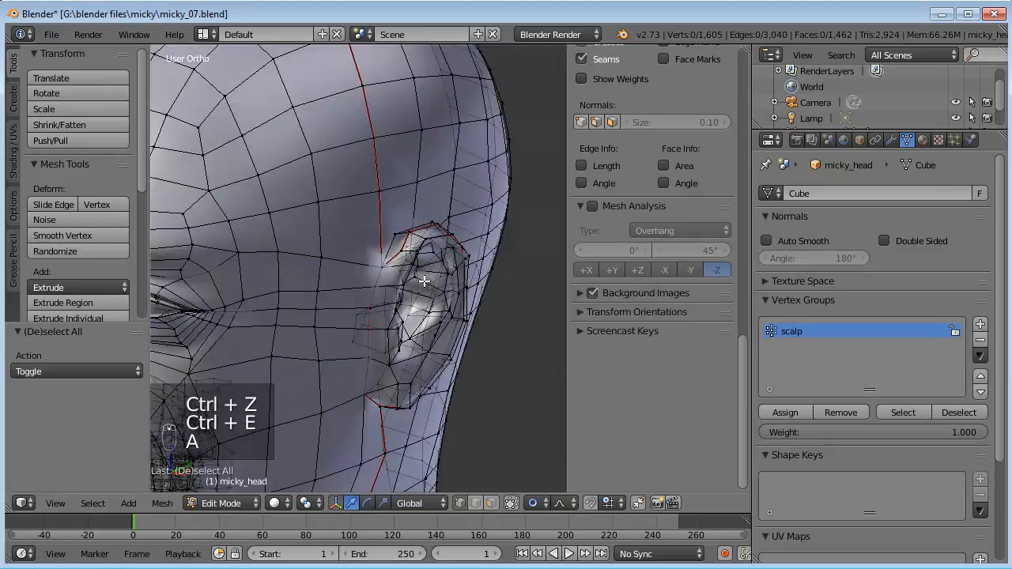
Step: Turn off the viewport display of the Subdivision Surface modifier on the head
shift+middle_drag(446, 283, 421, 228)
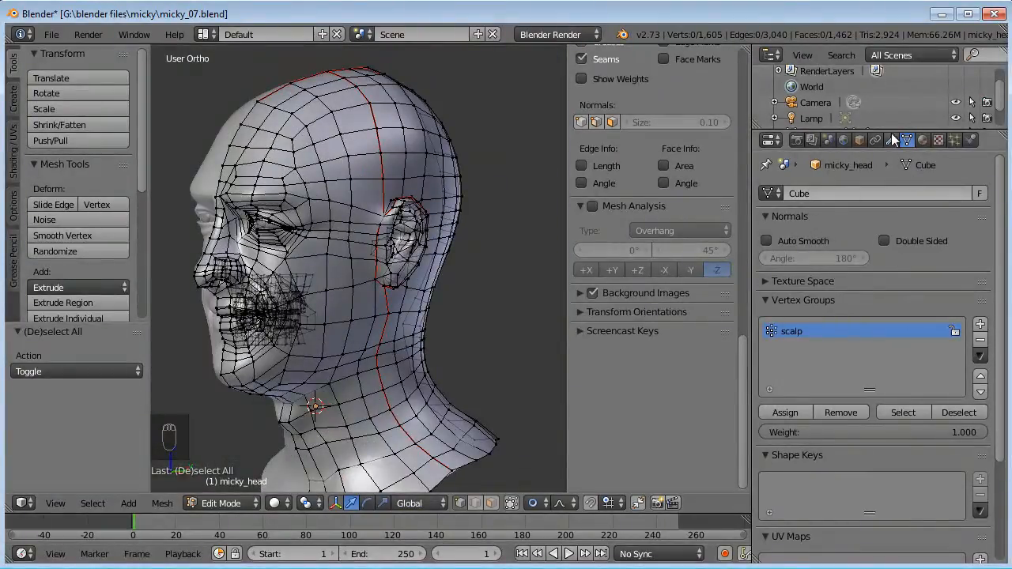
click(891, 139)
shift+middle_drag(358, 271, 355, 235)
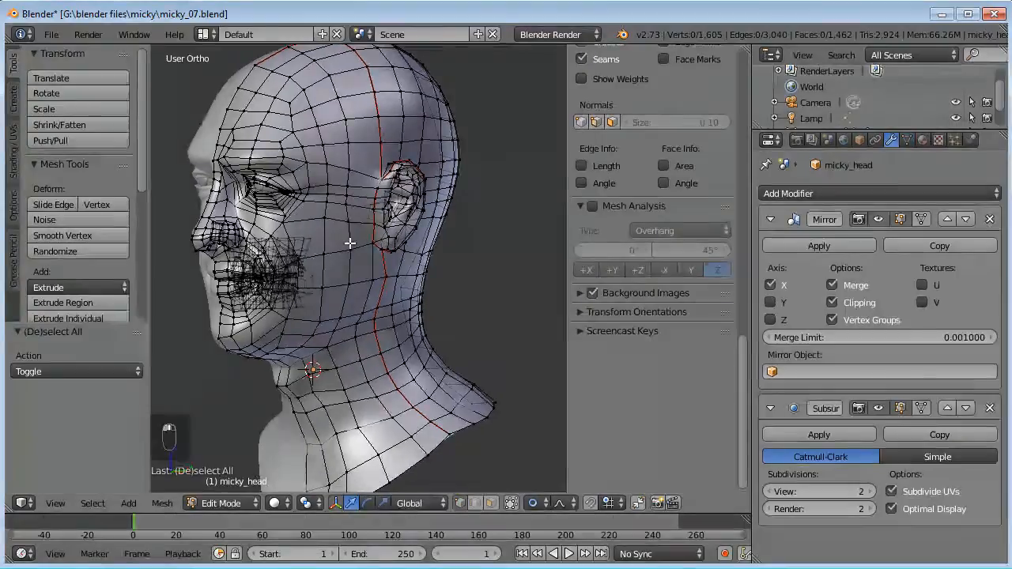
scroll(402, 181, up, 6)
shift+middle_drag(402, 181, 399, 312)
scroll(399, 359, down, 4)
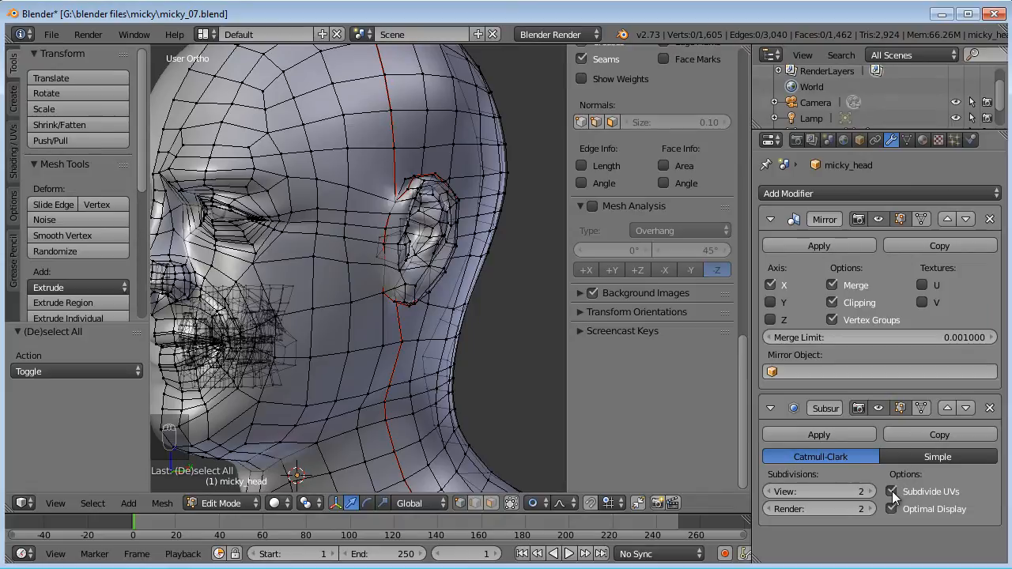
click(879, 409)
Step: Mark a seam along the crease behind the ear where it joins the head, and deselect everything
middle_drag(459, 277, 194, 365)
scroll(441, 292, up, 4)
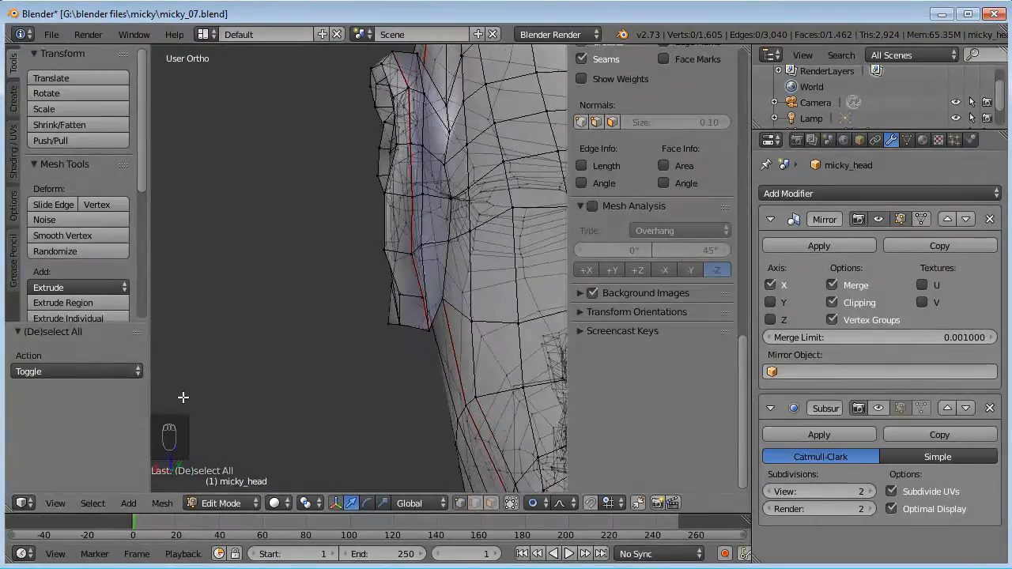
middle_drag(182, 70, 203, 107)
right_click(426, 269)
middle_drag(426, 269, 431, 159)
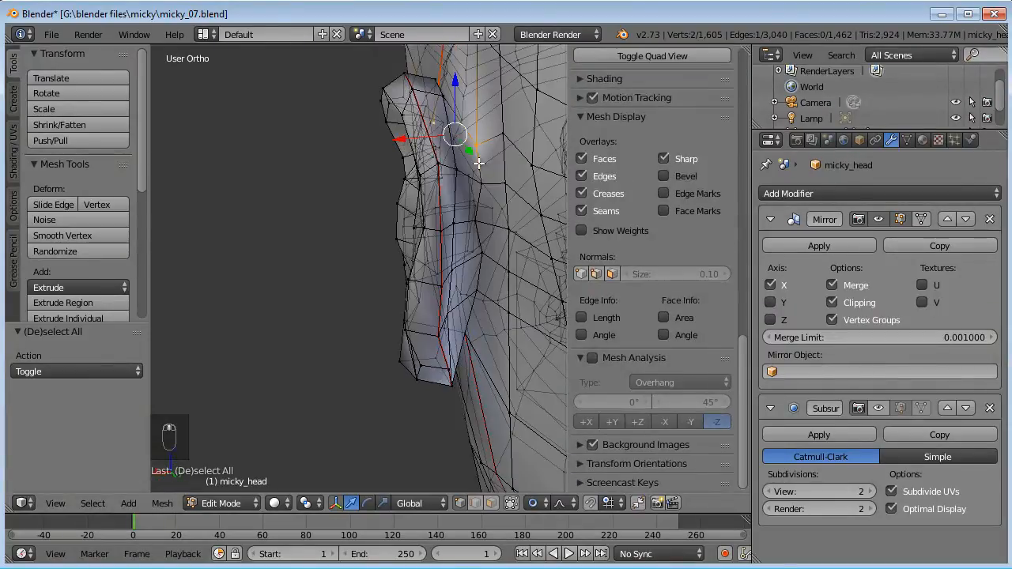
middle_drag(485, 190, 481, 298)
key(ctrl+e)
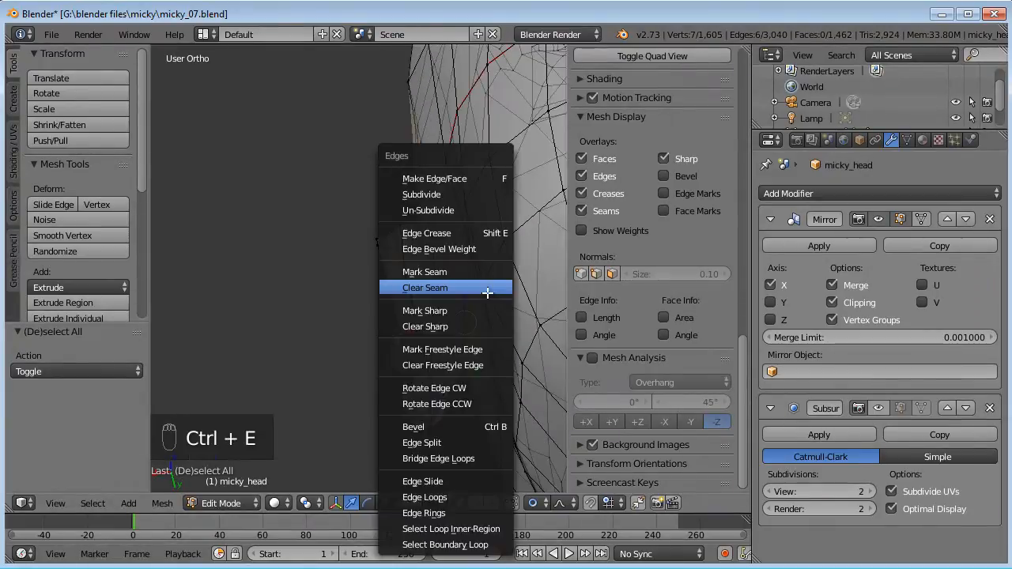
click(472, 271)
key(a)
middle_drag(429, 194, 402, 107)
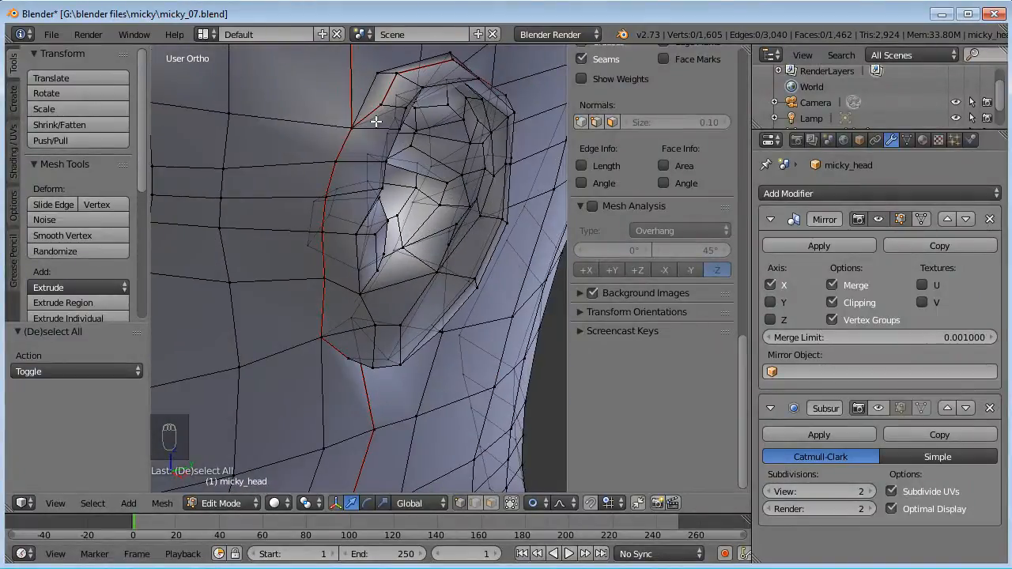
Step: Clear the seam from the edges along the upper rim of the ear and deselect everything
right_click(368, 116)
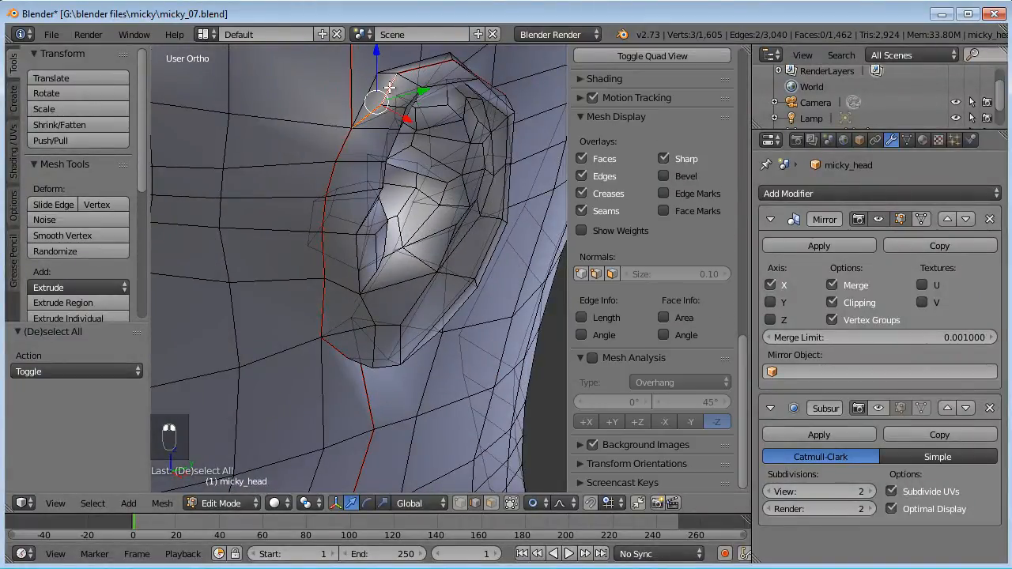
middle_drag(407, 69, 462, 139)
shift+right_click(413, 97)
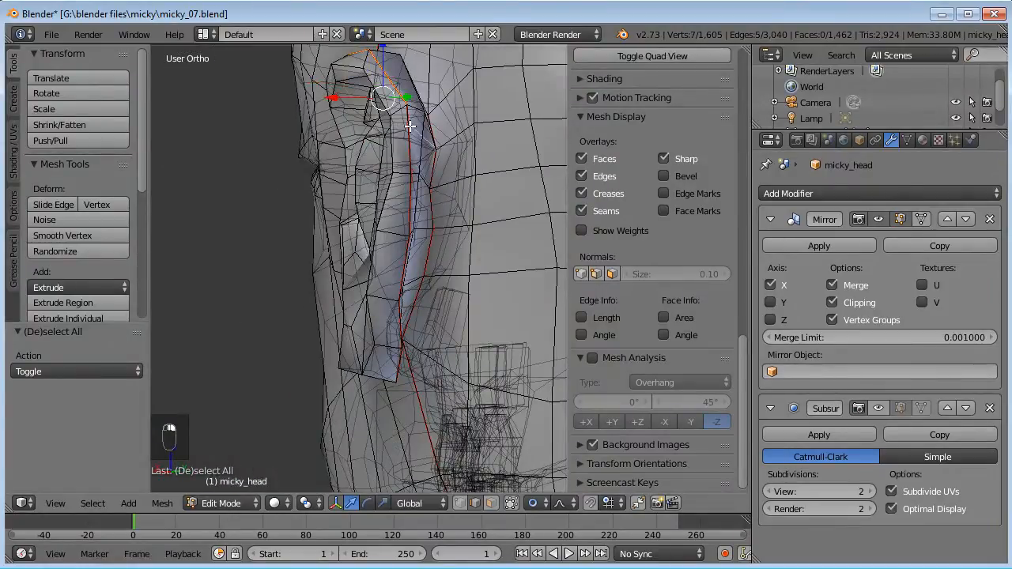
key(ctrl+z)
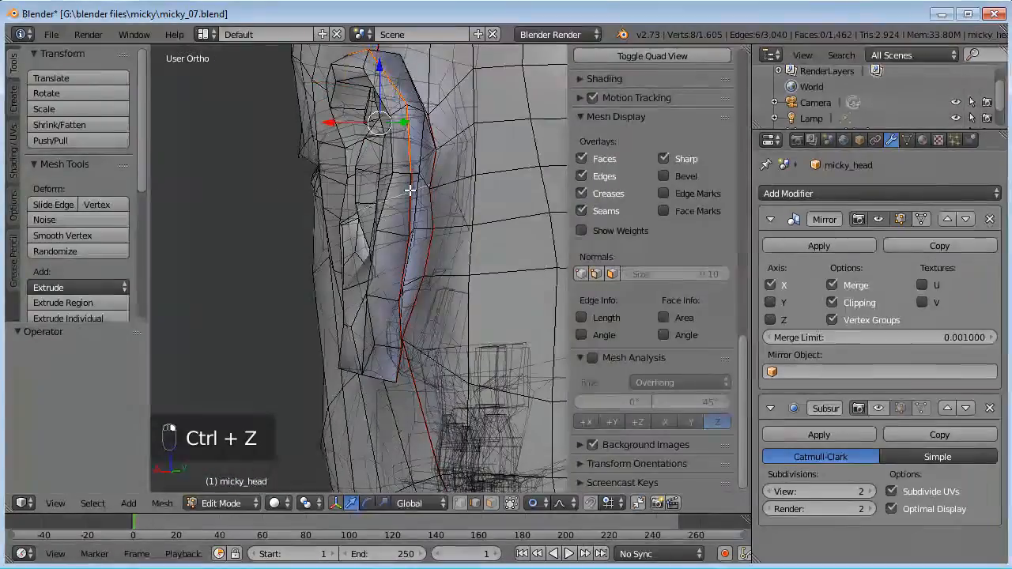
key(ctrl+z)
middle_drag(407, 158, 503, 190)
shift+right_click(392, 143)
key(ctrl+e)
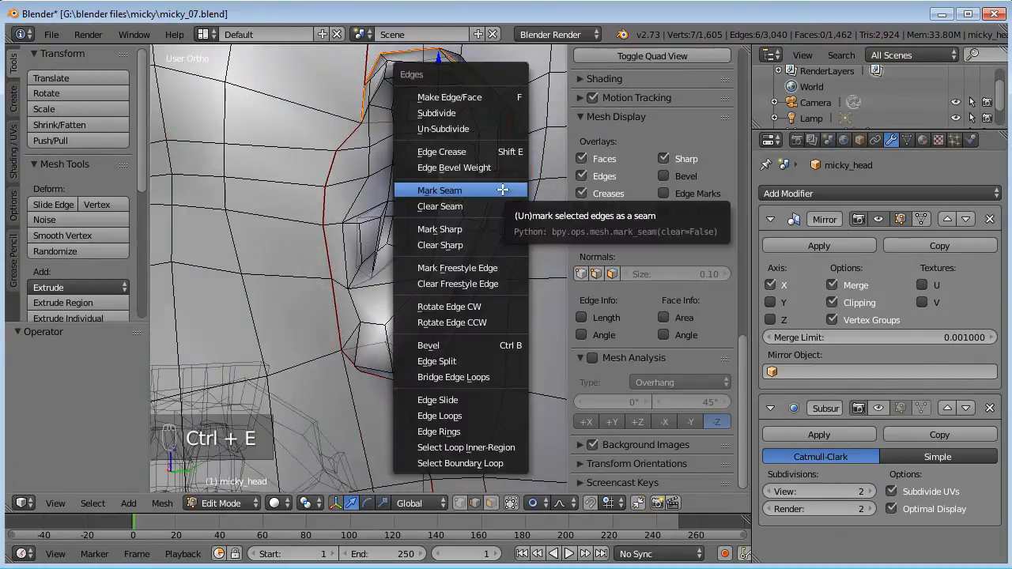
click(468, 206)
key(a)
Step: In face selection mode, select the linked face region limited by seams and hide it
scroll(429, 214, down, 5)
middle_drag(430, 214, 338, 276)
scroll(380, 292, up, 5)
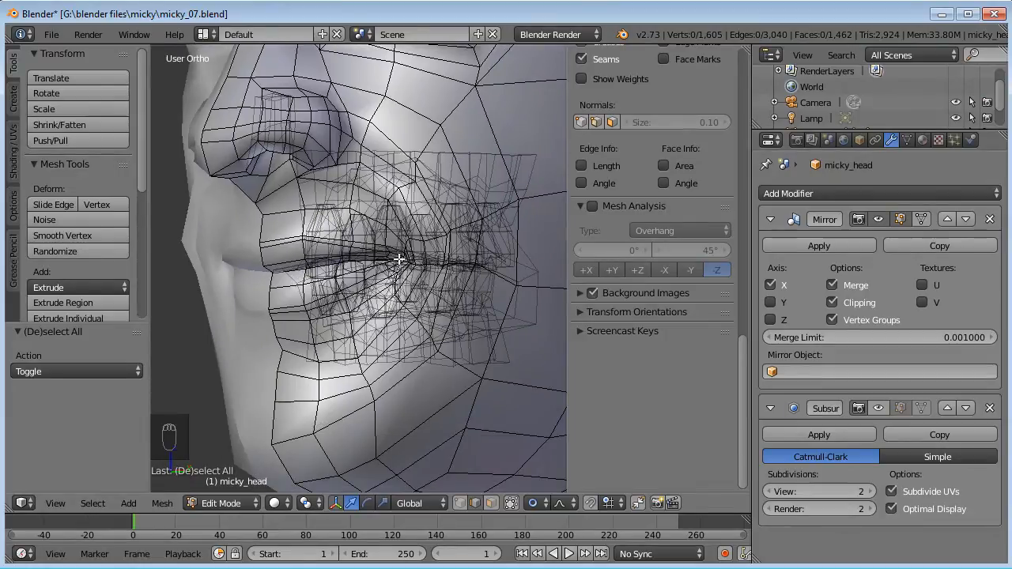
scroll(398, 261, down, 5)
click(490, 503)
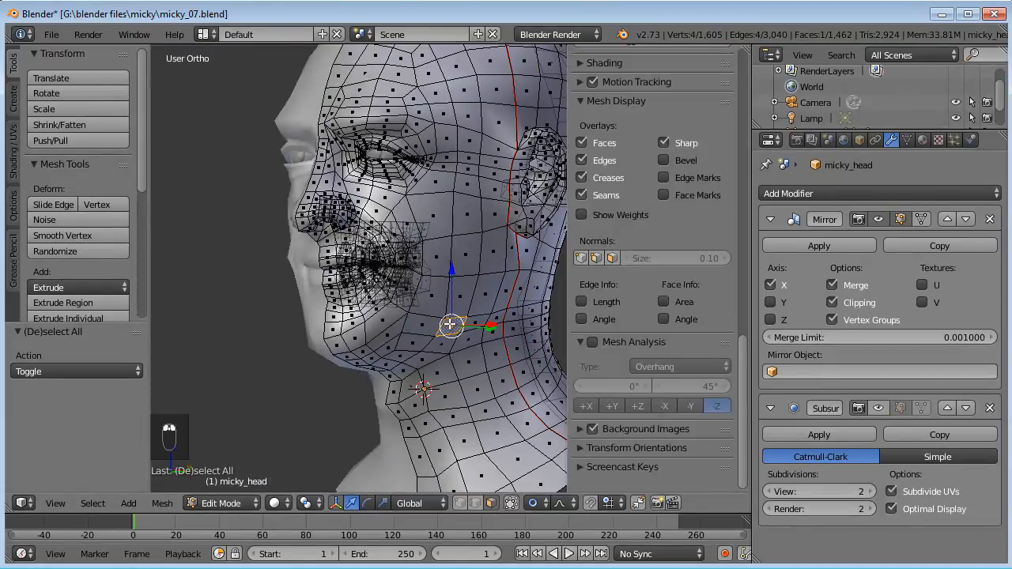
key(ctrl+l)
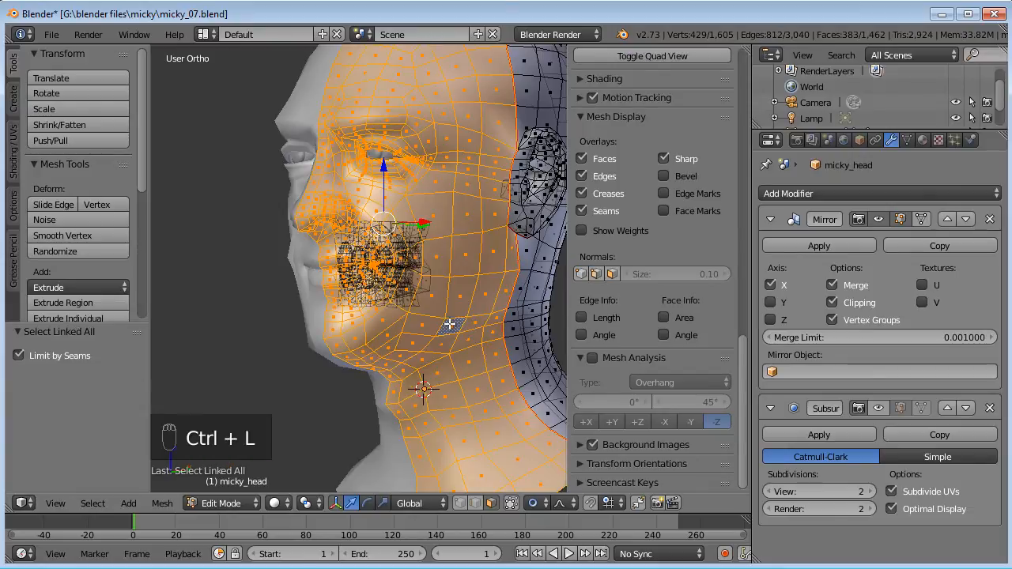
key(h)
Step: Switch to vertex selection, select the linked back-of-head and ear piece, and hide it to isolate the mouth interior
middle_drag(388, 258, 356, 311)
scroll(362, 291, up, 5)
middle_drag(365, 269, 341, 277)
click(460, 503)
middle_drag(435, 280, 394, 230)
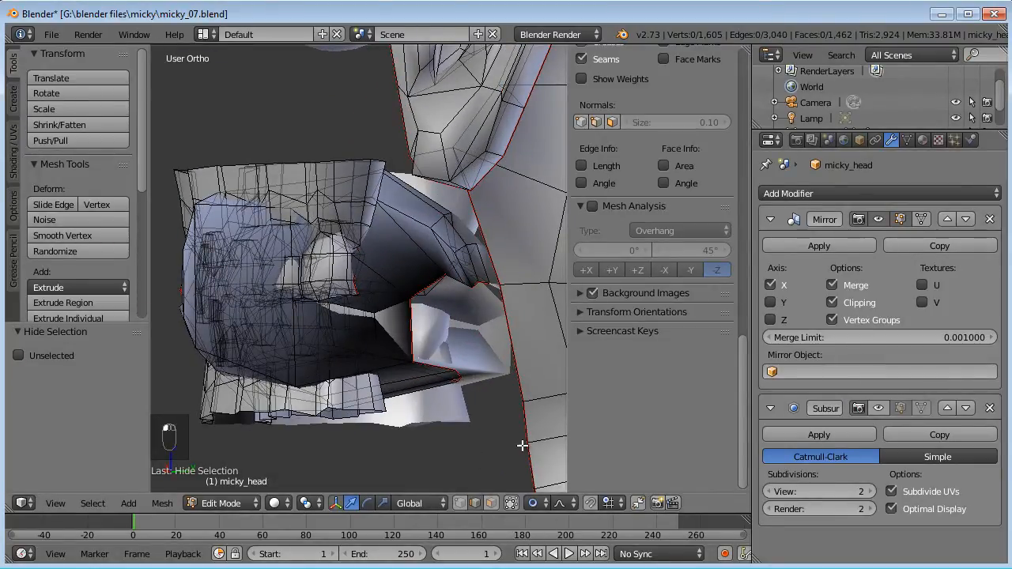
key(ctrl+l)
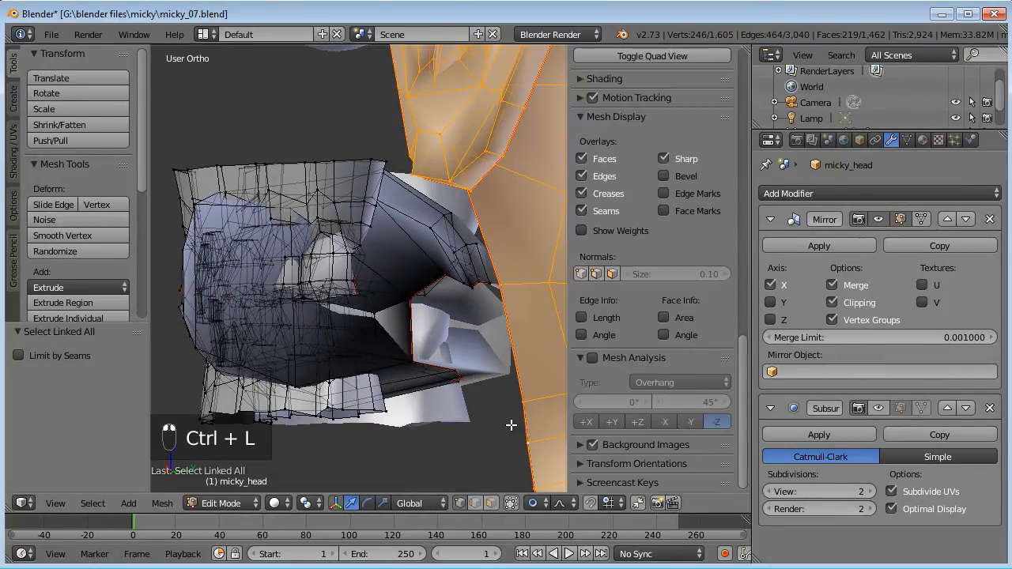
key(h)
Step: Mark a seam on the chain of edges running down the side of the inner mouth mesh, and deselect everything
middle_drag(507, 402, 200, 321)
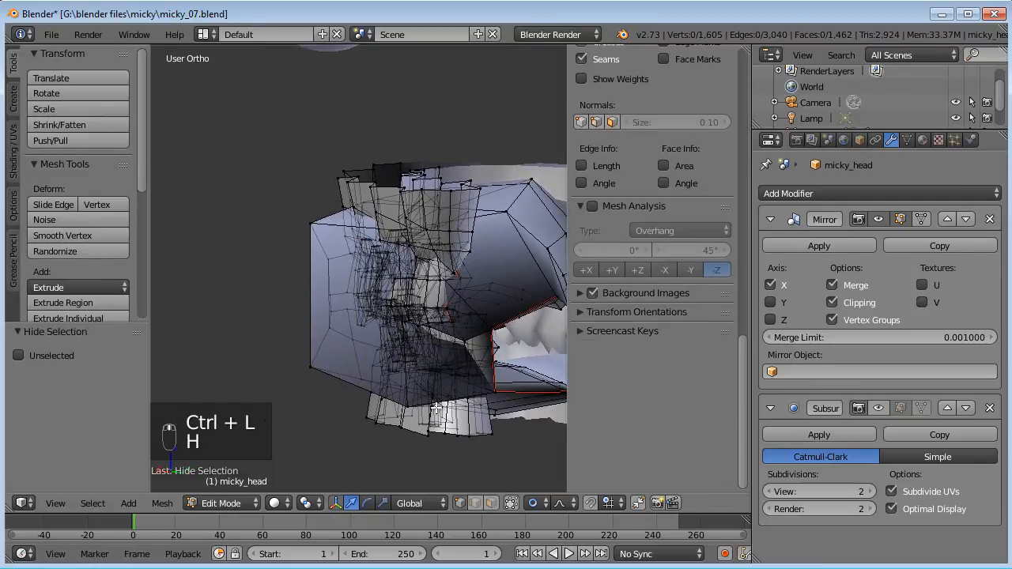
right_click(476, 225)
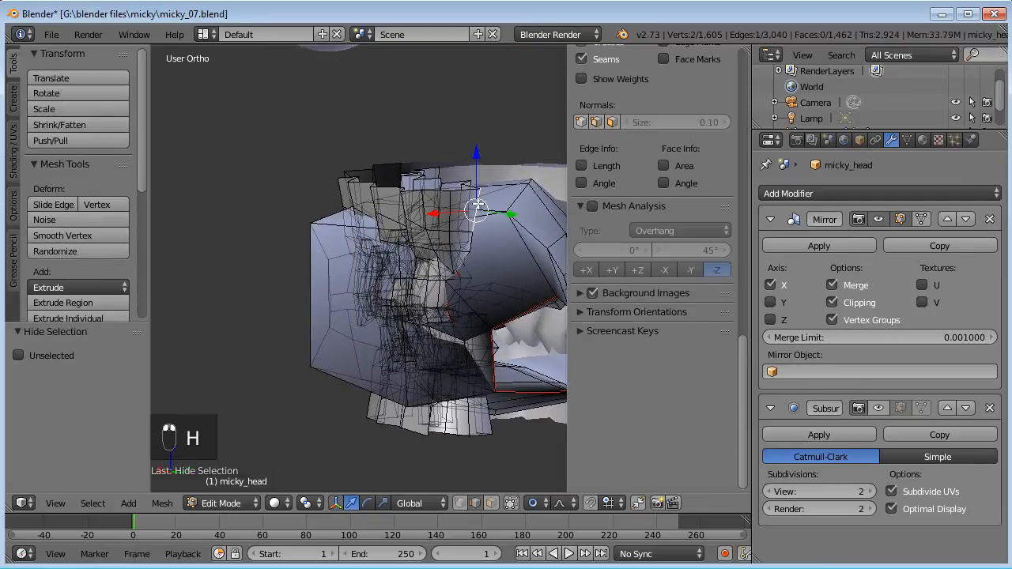
shift+right_click(469, 260)
middle_drag(499, 251, 374, 325)
shift+middle_drag(346, 368, 430, 243)
scroll(429, 243, up, 6)
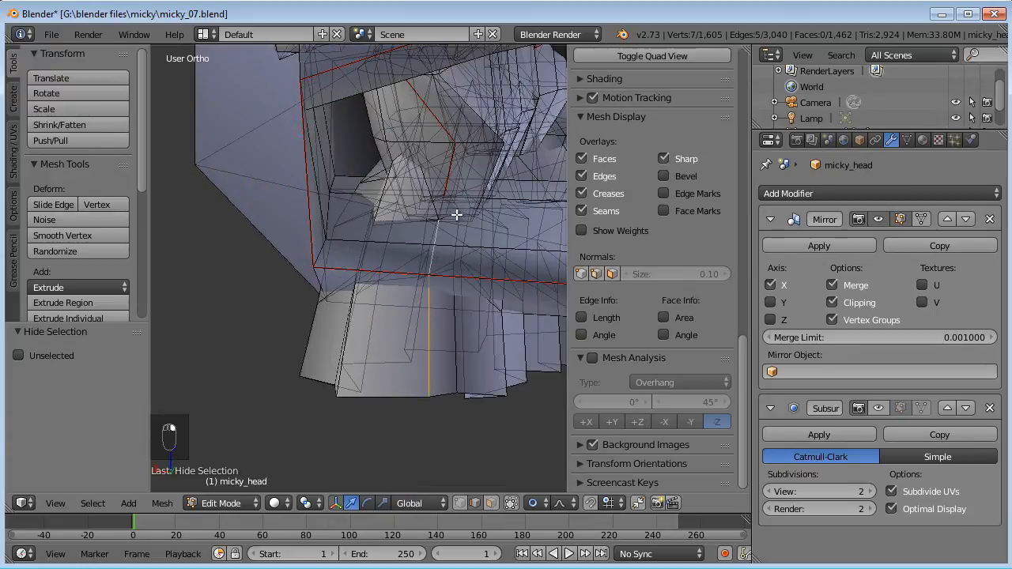
middle_drag(456, 215, 436, 229)
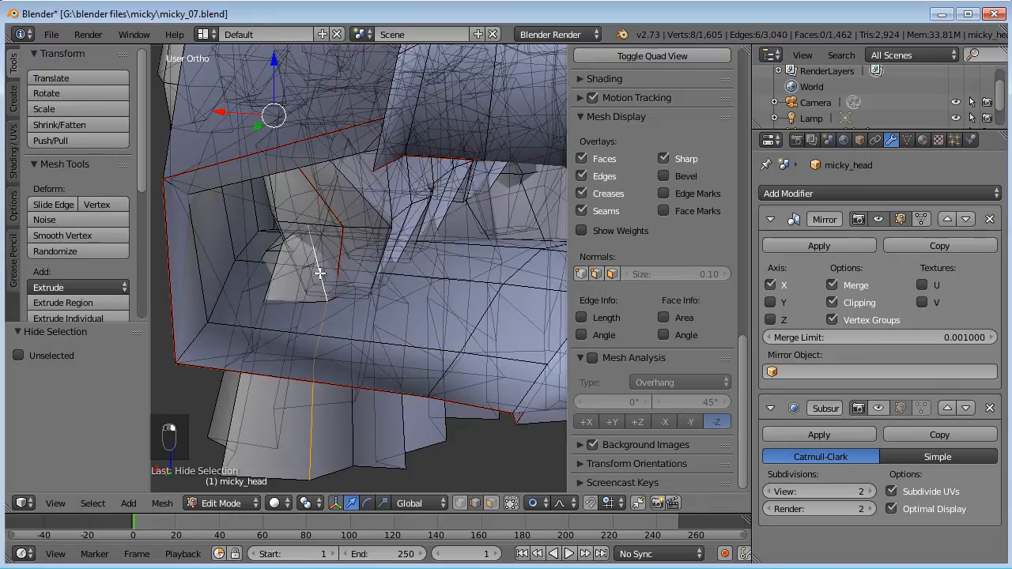
scroll(419, 238, down, 3)
key(ctrl+e)
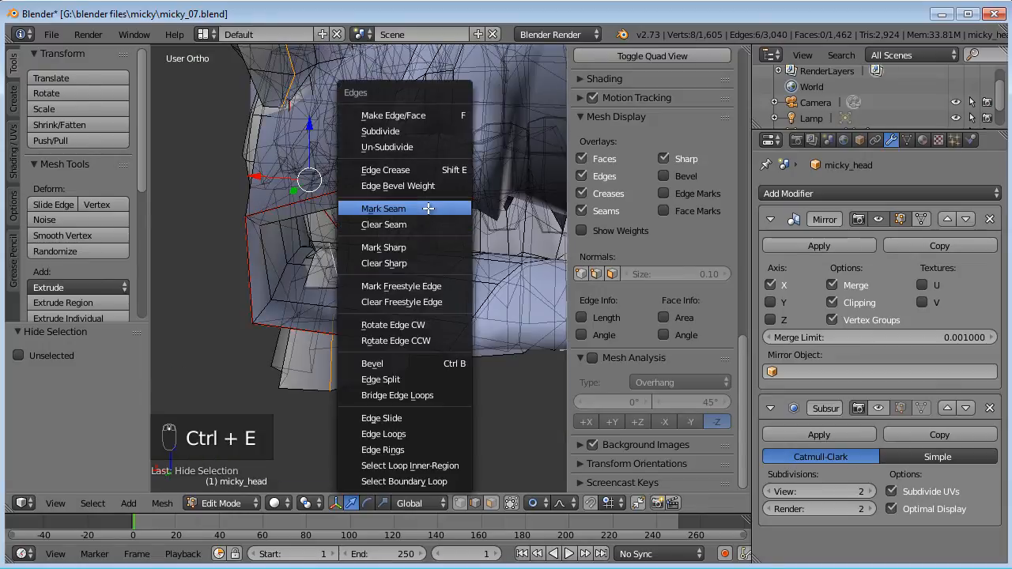
click(427, 209)
scroll(414, 203, down, 4)
shift+middle_drag(374, 197, 358, 233)
key(a)
Step: Move the two outermost side vertices of the mouth cavity inward by about -0.051 in X, with a proportional size of 0.06
middle_drag(327, 169, 309, 206)
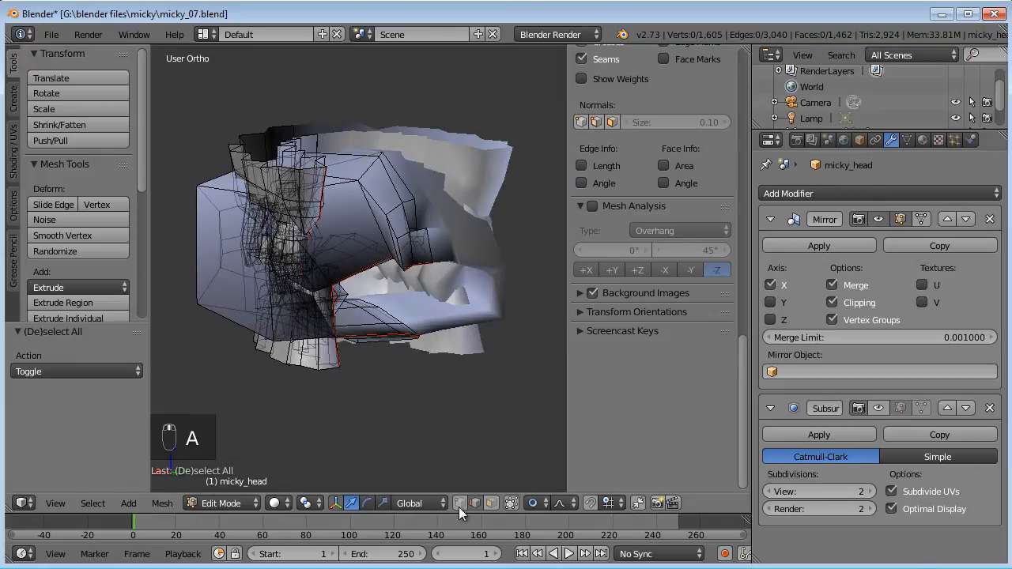
right_click(203, 292)
key(KP_7)
shift+middle_drag(259, 261, 150, 276)
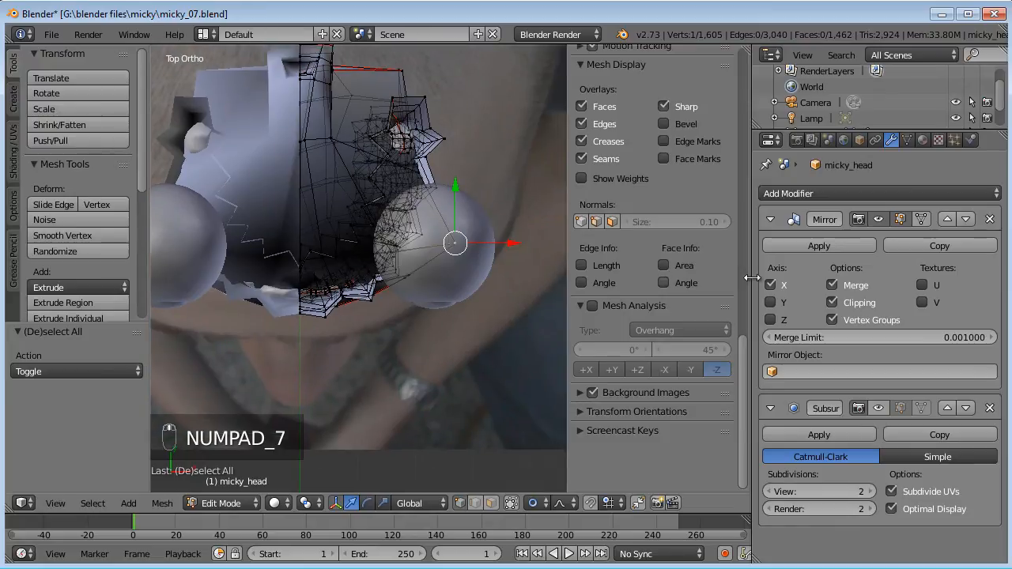
middle_drag(497, 285, 491, 114)
shift+right_click(455, 156)
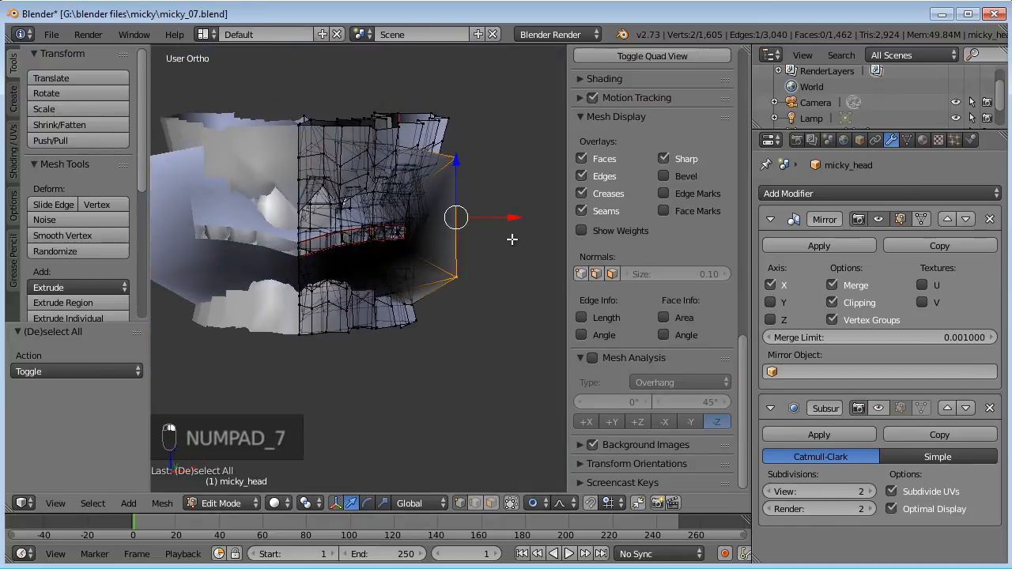
key(g)
key(x)
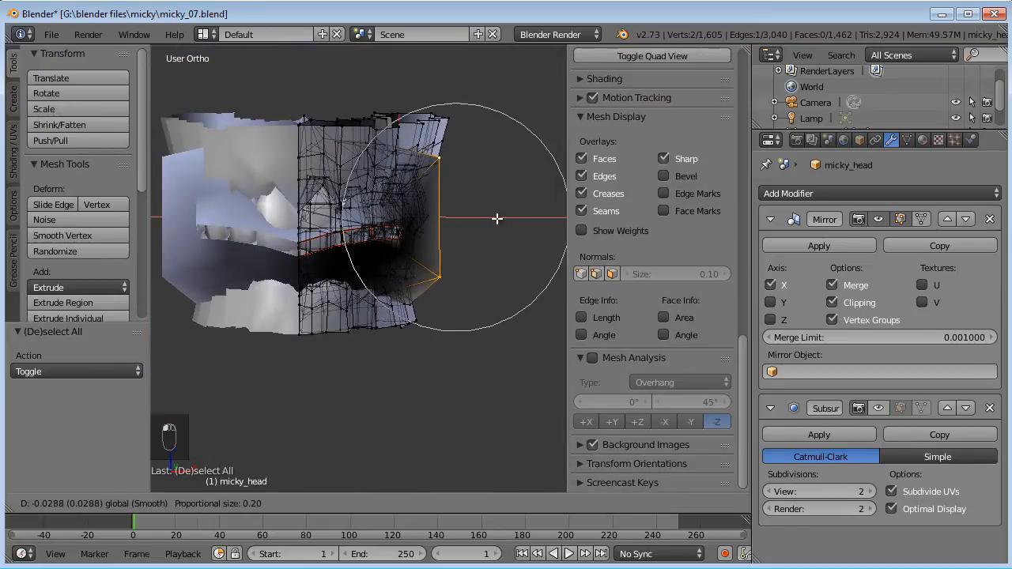
scroll(496, 219, up, 6)
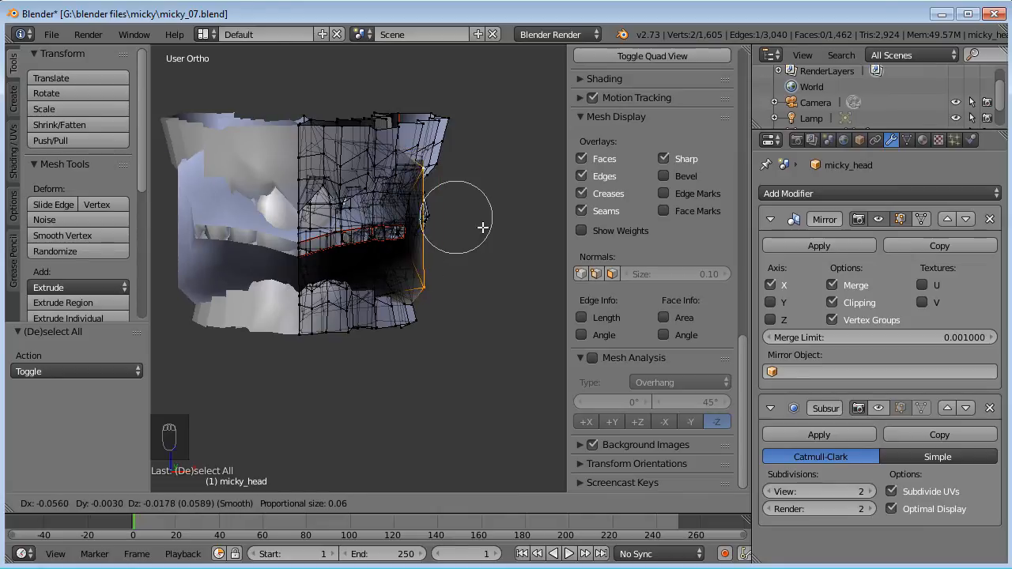
click(484, 225)
Step: Select a pair of vertices on the side wall of the mouth cavity and move them 0.027 along X
middle_drag(483, 225, 292, 102)
right_click(444, 227)
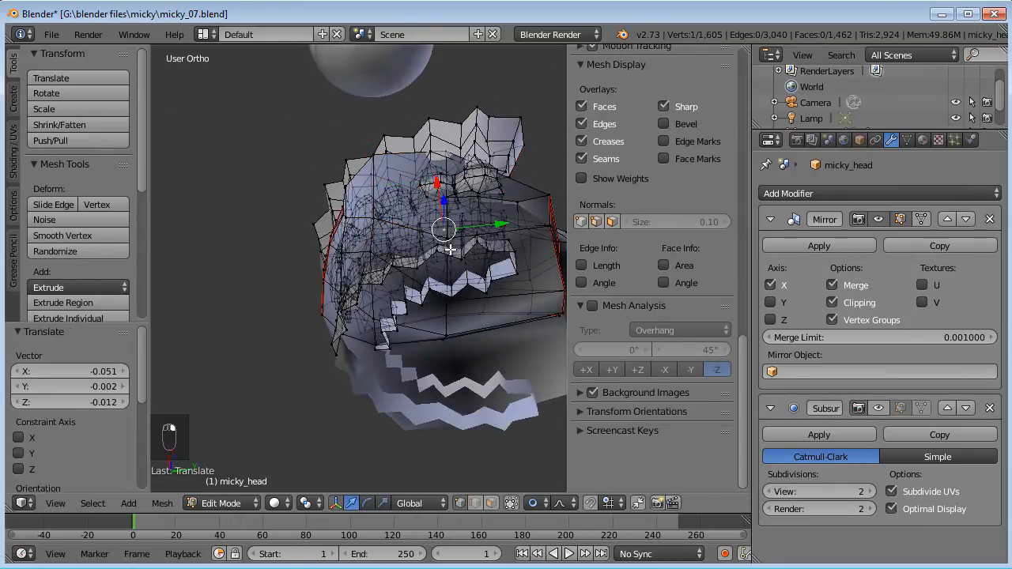
middle_drag(471, 233, 494, 241)
middle_drag(481, 183, 463, 107)
drag(436, 224, 440, 216)
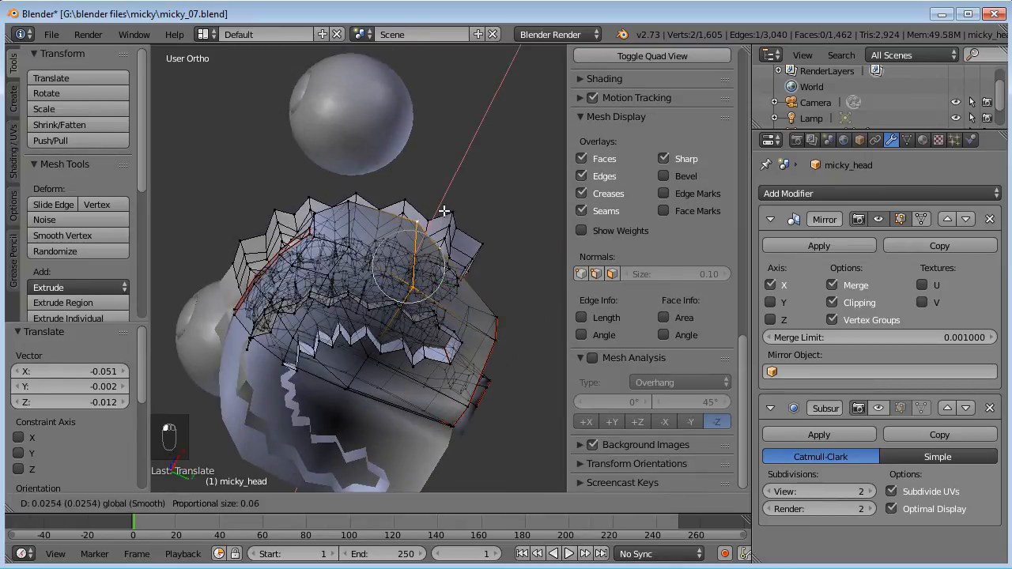
click(445, 209)
Step: Select the whole linked mouth cavity, hide everything unselected, and clear the selection
middle_drag(445, 209, 452, 366)
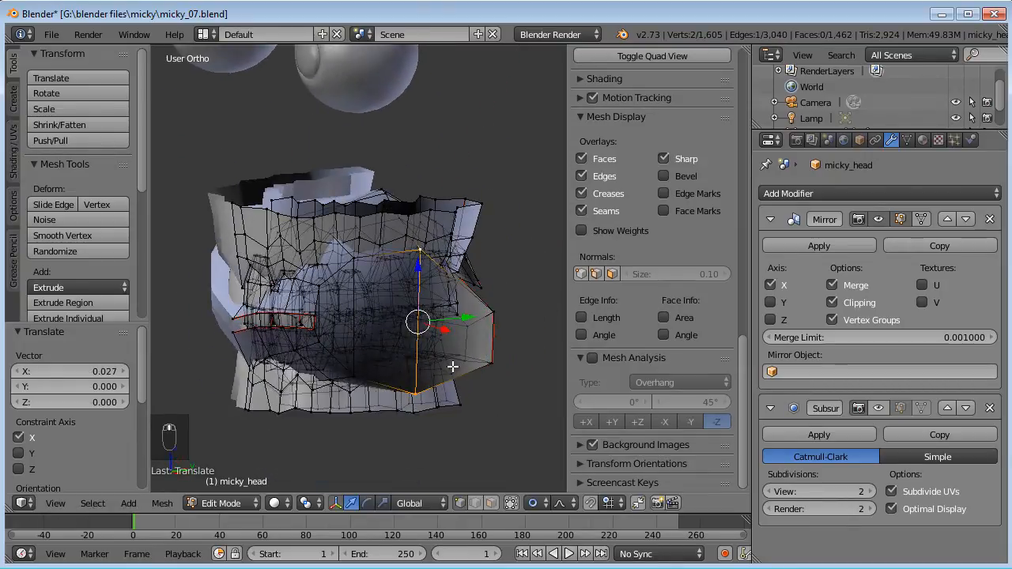
key(ctrl+l)
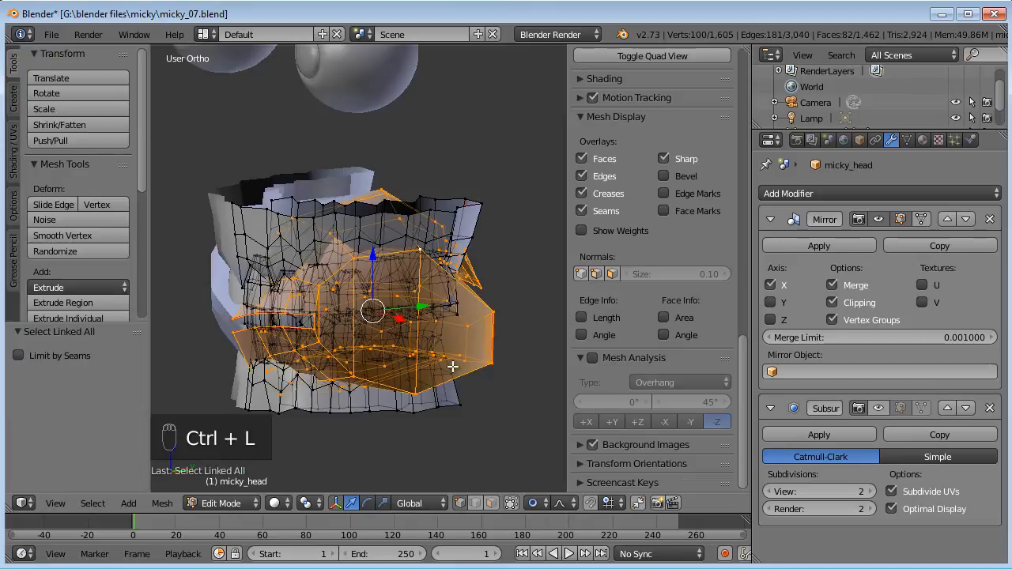
key(shift+h)
key(a)
Step: Select the column of mouth cavity vertices beside the mirror centre line and try to move it along X
middle_drag(374, 329, 335, 271)
middle_drag(355, 305, 256, 369)
middle_drag(368, 416, 381, 298)
scroll(372, 402, up, 2)
scroll(393, 308, up, 5)
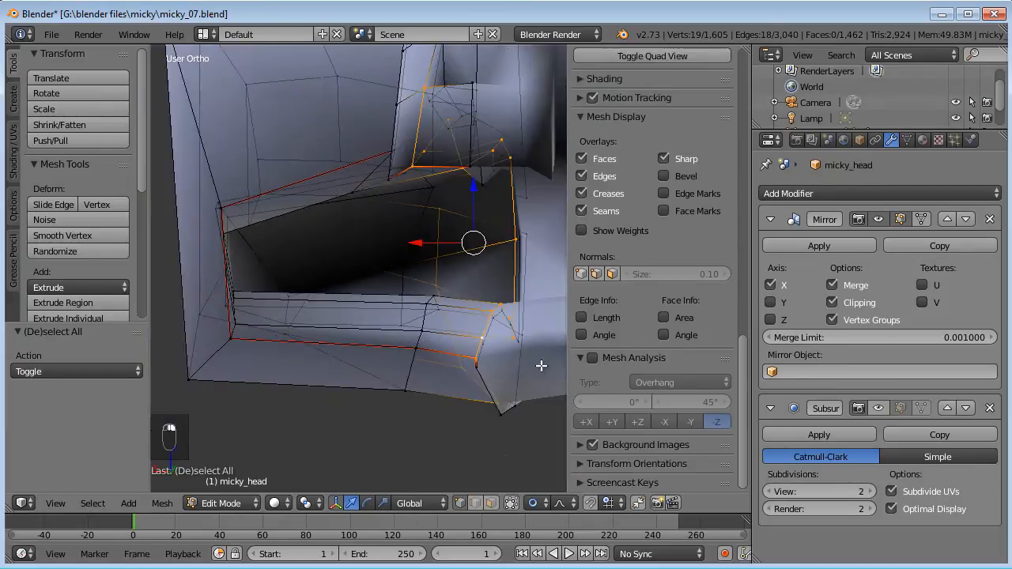
middle_drag(474, 366, 486, 413)
scroll(456, 321, down, 2)
middle_drag(456, 321, 451, 278)
key(g)
key(x)
key(x)
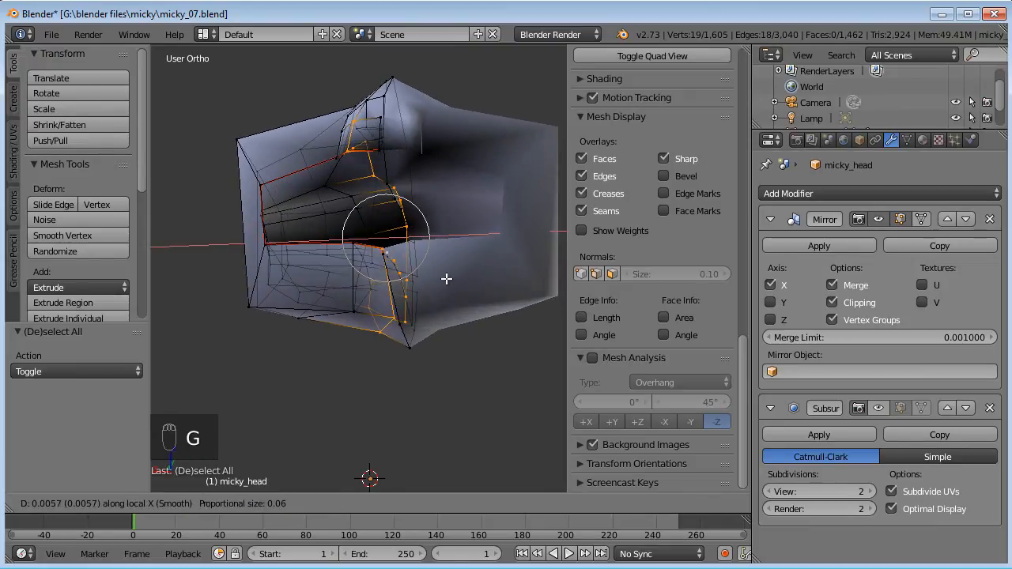
right_click(480, 276)
Step: Turn off Clipping in the Mirror modifier and disable proportional editing
click(840, 305)
key(g)
key(x)
click(538, 505)
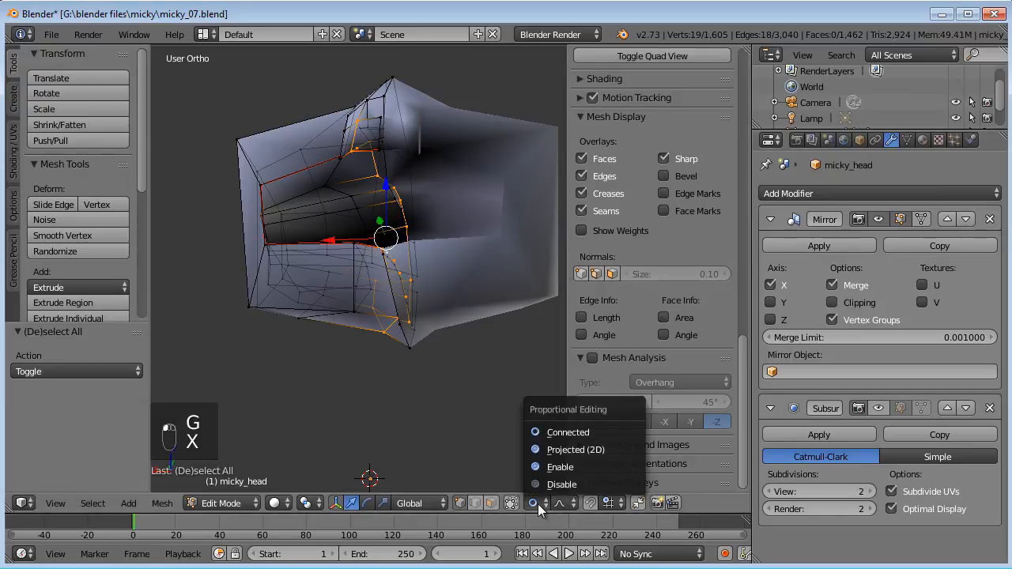
click(552, 484)
Step: Try to move the selected vertex column along X away from the centre line, and undo the move
key(g)
key(x)
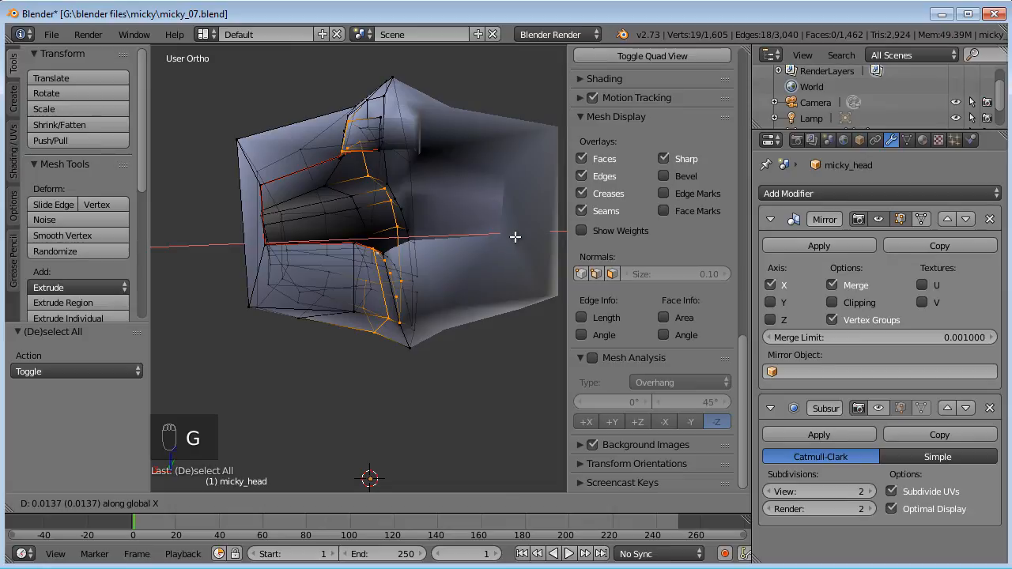
click(515, 236)
middle_drag(515, 237, 421, 247)
scroll(409, 279, up, 4)
key(ctrl+z)
Step: Remove the upper vertices from the selection and move the remaining ones along X off the centre line
shift+middle_drag(428, 174, 427, 308)
key(c)
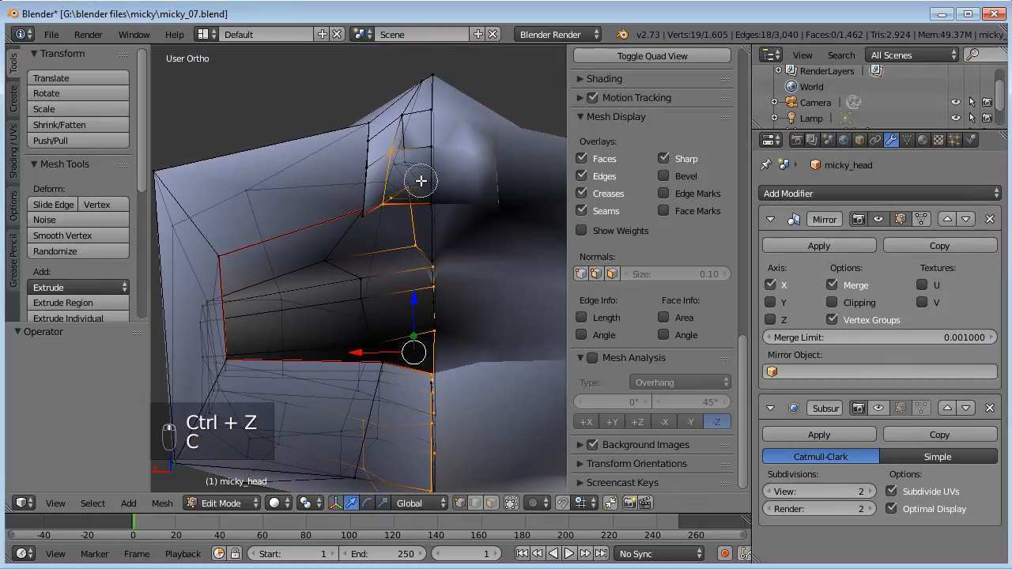
middle_click(407, 246)
right_click(418, 253)
middle_drag(418, 253, 466, 226)
key(g)
key(x)
click(466, 228)
Step: Narrow the selection to eleven vertices of the column and move them 0.009 along X
key(c)
middle_drag(360, 257, 449, 293)
right_click(384, 379)
key(g)
key(x)
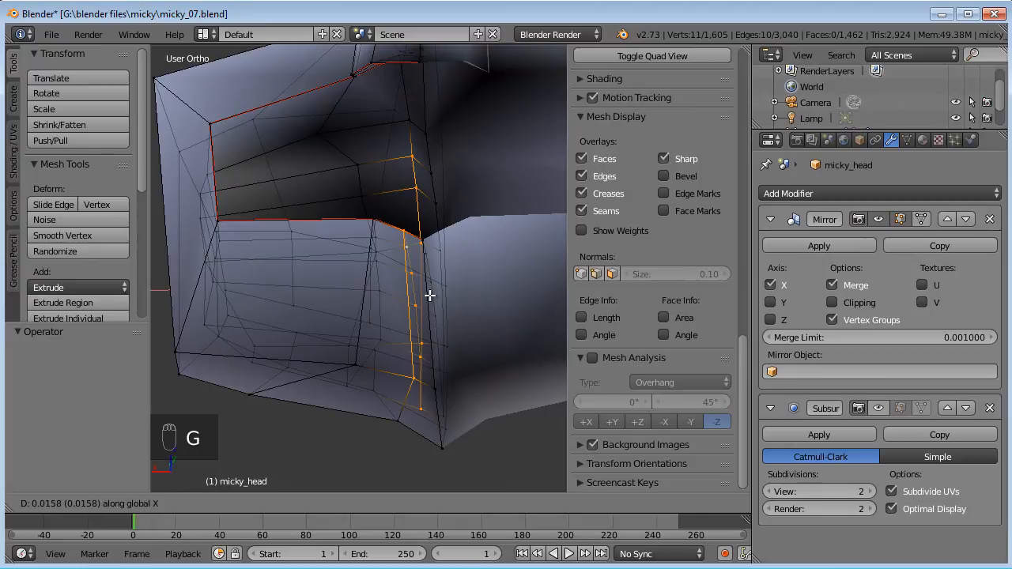
click(427, 294)
Step: Move the same eleven vertices a further 0.013 along X and deselect everything
middle_drag(427, 293, 456, 289)
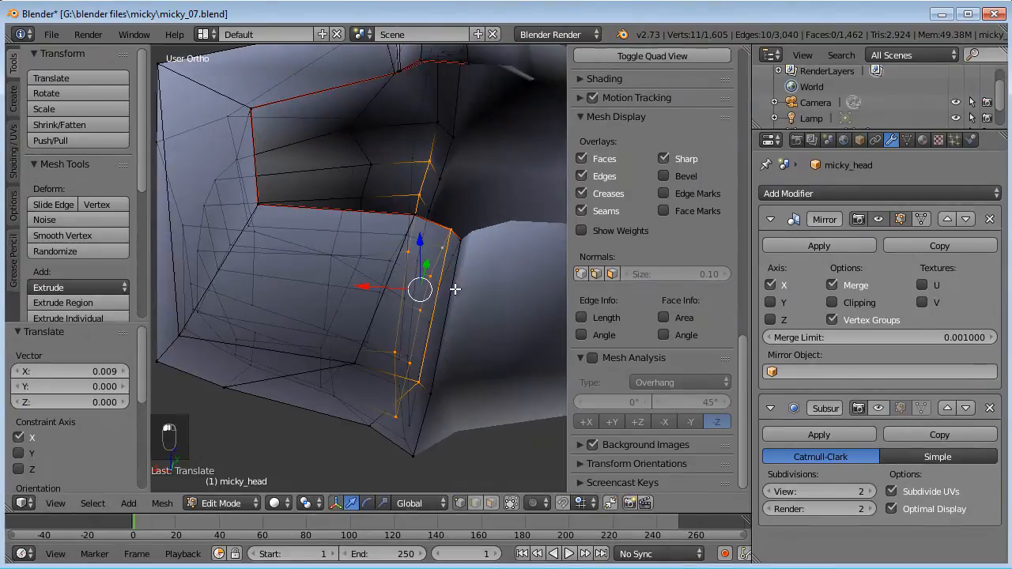
key(g)
key(x)
click(361, 280)
middle_drag(361, 280, 395, 312)
middle_drag(450, 332, 444, 331)
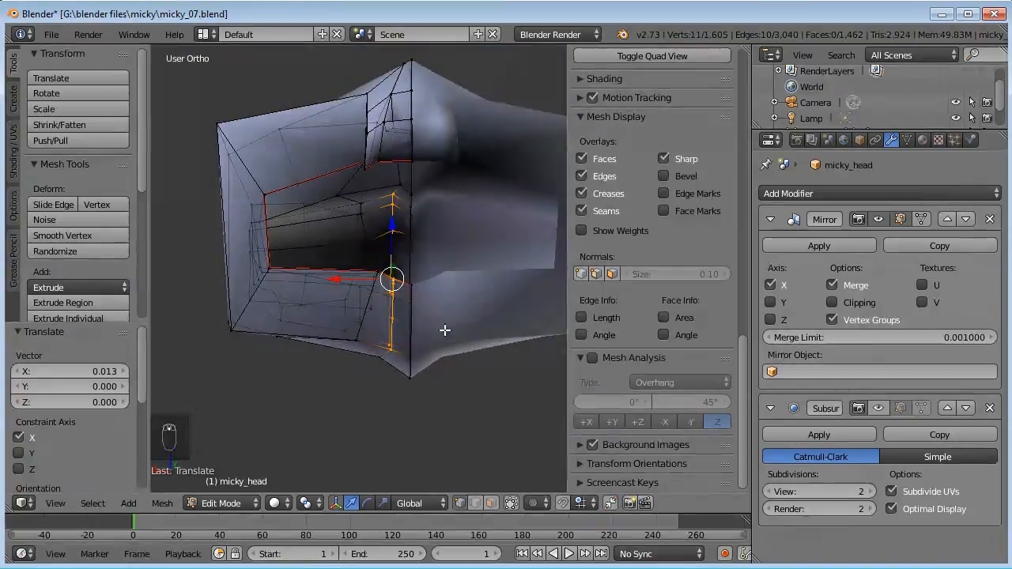
key(Tab)
key(Tab)
key(a)
key(a)
key(a)
Step: In edge selection mode, mark a seam on the four edges along the lower rim of the mouth cavity and deselect everything
middle_drag(388, 316, 249, 313)
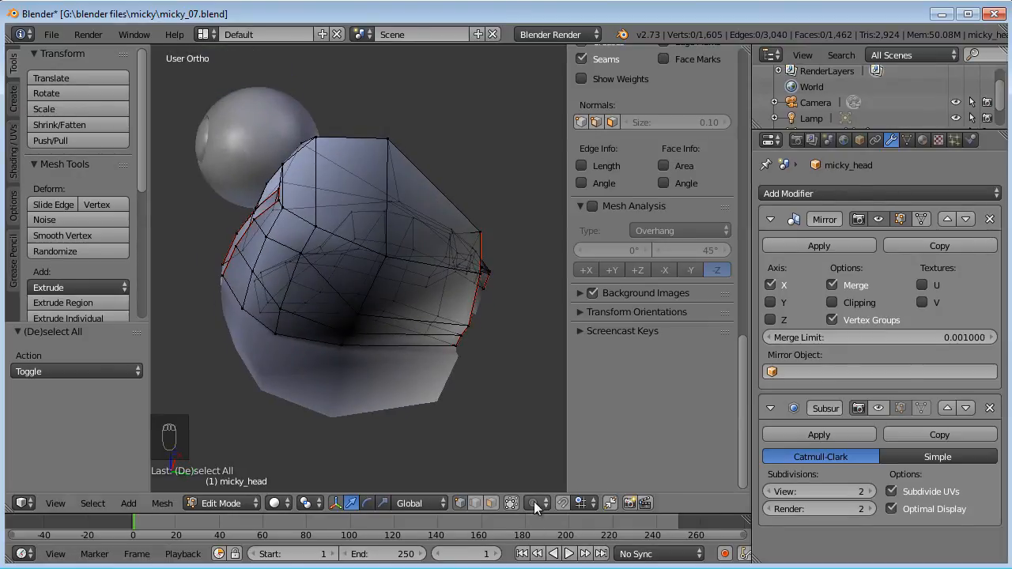
click(475, 503)
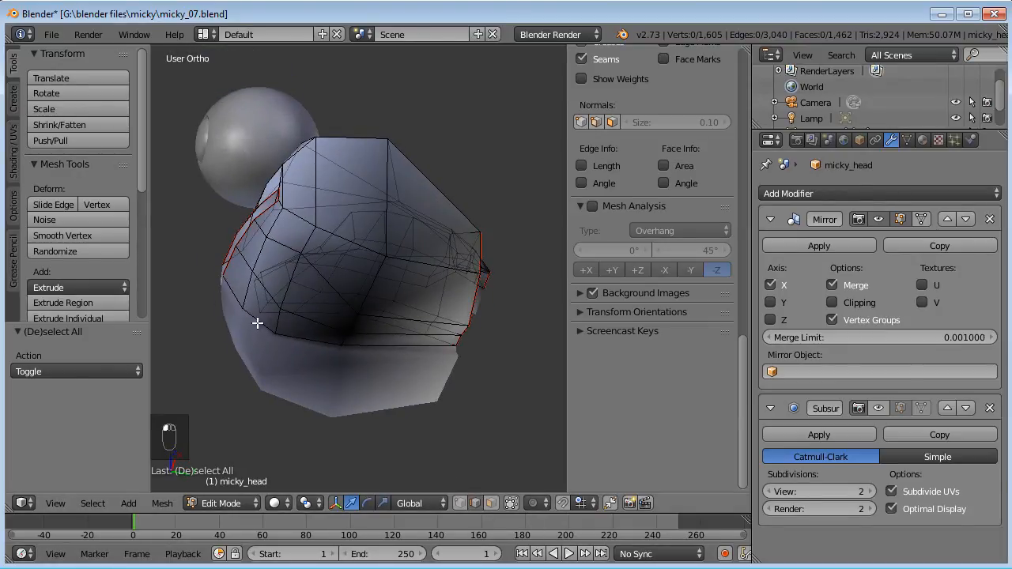
right_click(233, 306)
shift+right_click(262, 324)
shift+right_click(385, 360)
middle_drag(384, 359, 369, 389)
key(ctrl+e)
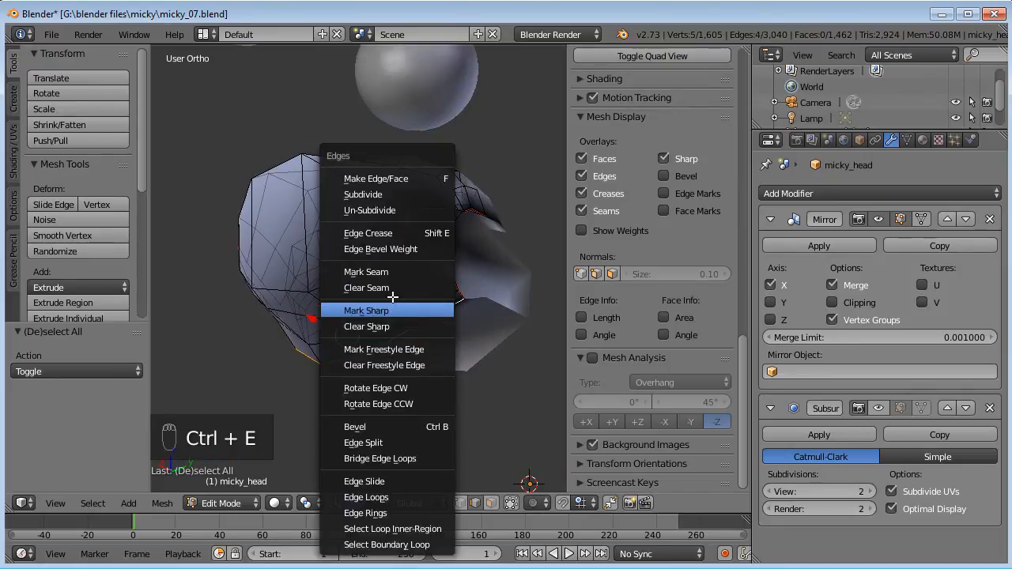
click(388, 248)
key(a)
middle_drag(348, 291, 442, 342)
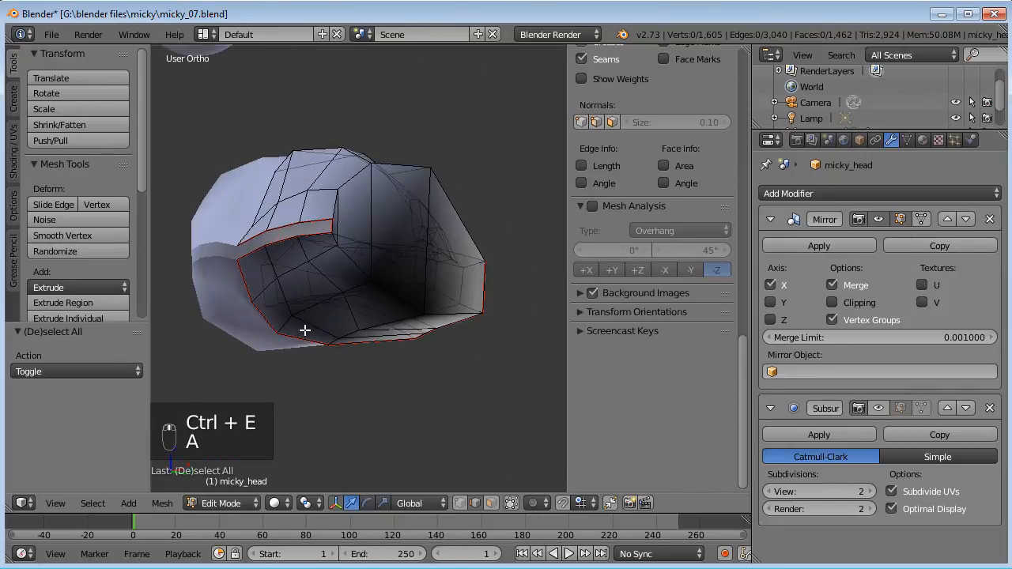
Step: Reveal all hidden geometry, deselect it, and return to Object Mode
middle_drag(448, 169, 479, 299)
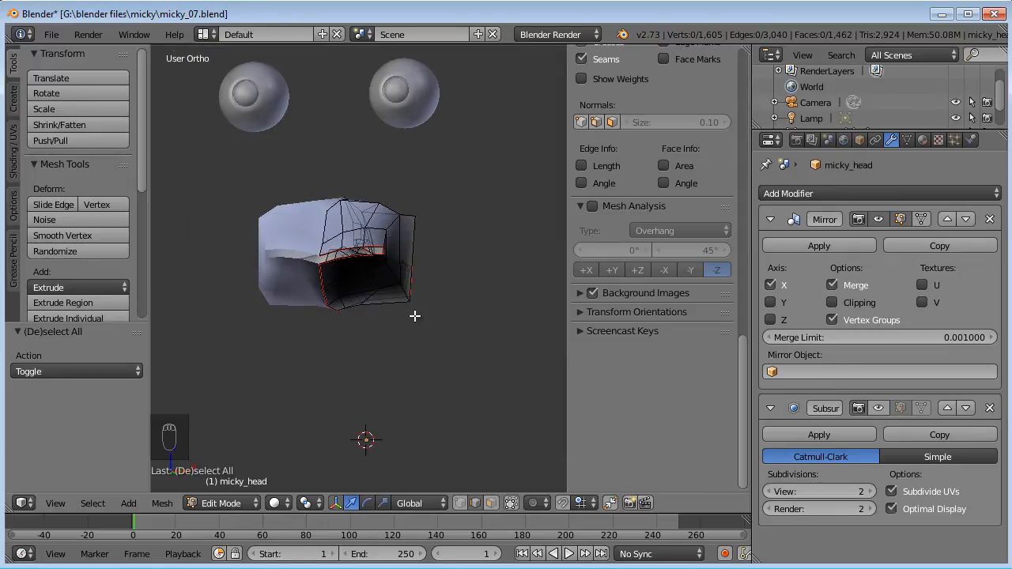
key(alt+h)
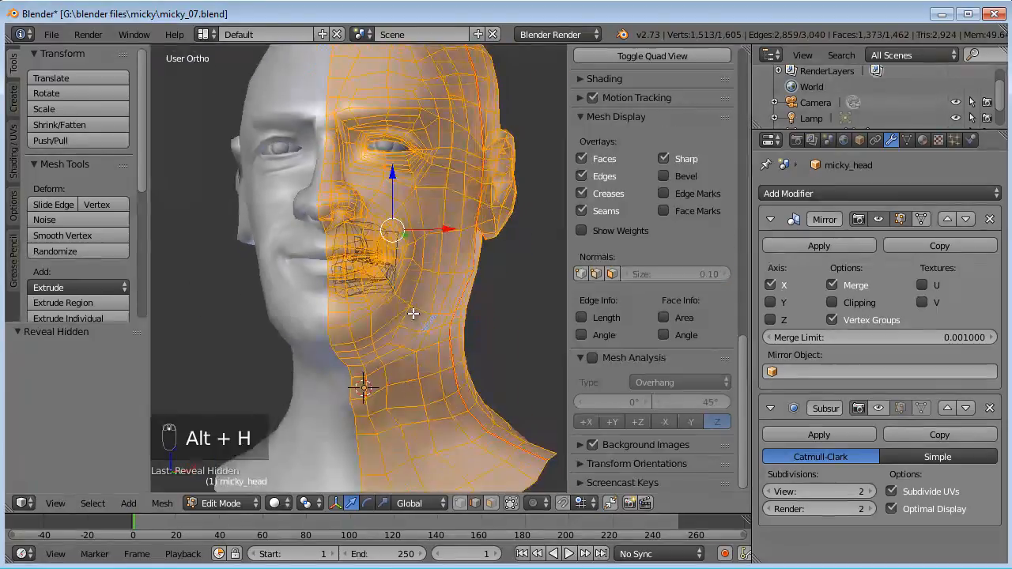
key(a)
key(Tab)
Step: Inspect the complete head from several angles and save the file micky_07.blend
scroll(411, 310, down, 5)
middle_drag(366, 267, 375, 294)
scroll(384, 299, up, 3)
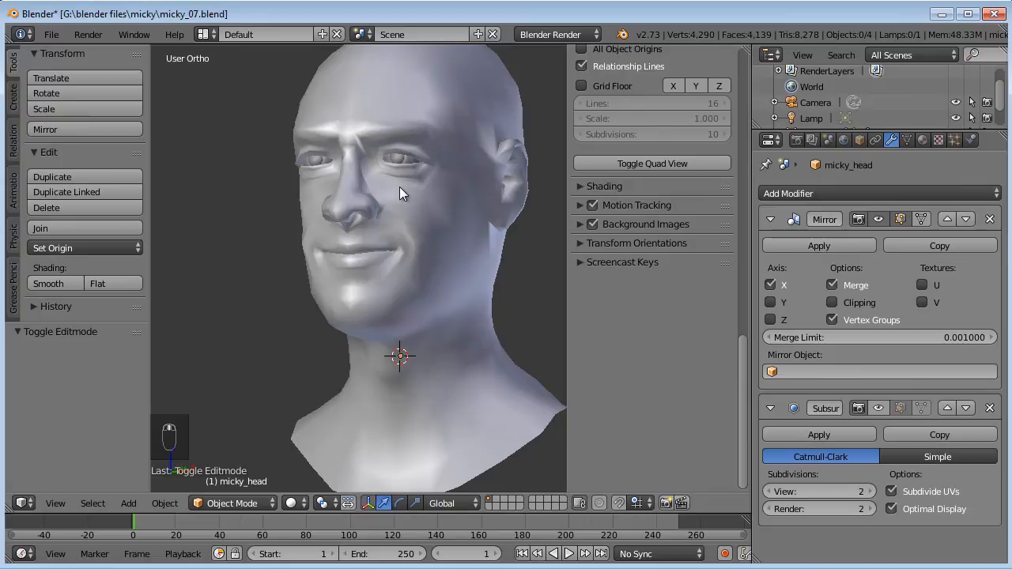
middle_drag(395, 222, 332, 222)
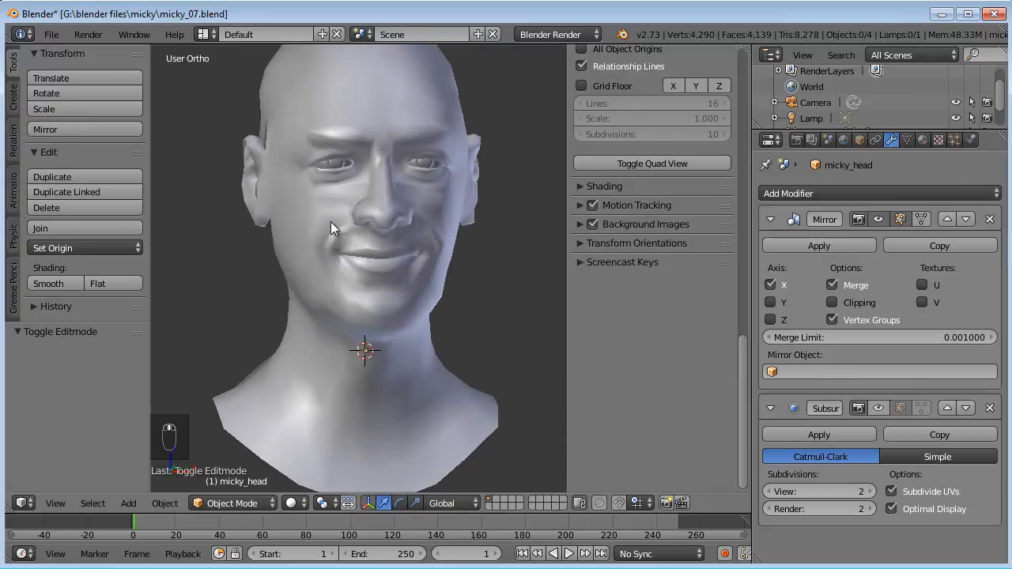
mouse_move(403, 305)
middle_down()
mouse_move(404, 292)
mouse_move(412, 295)
middle_up()
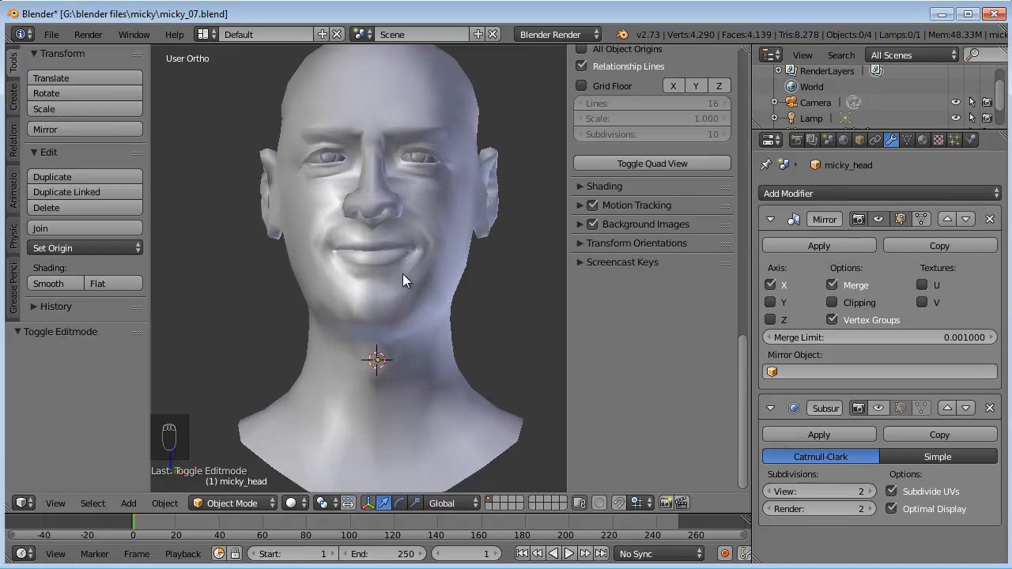
middle_drag(426, 264, 366, 292)
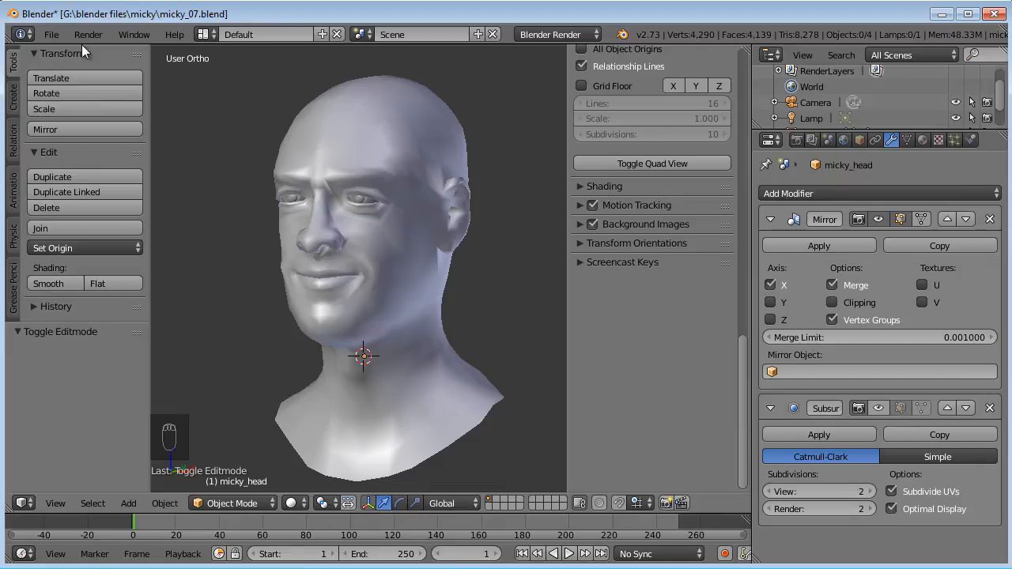
click(50, 34)
click(86, 157)
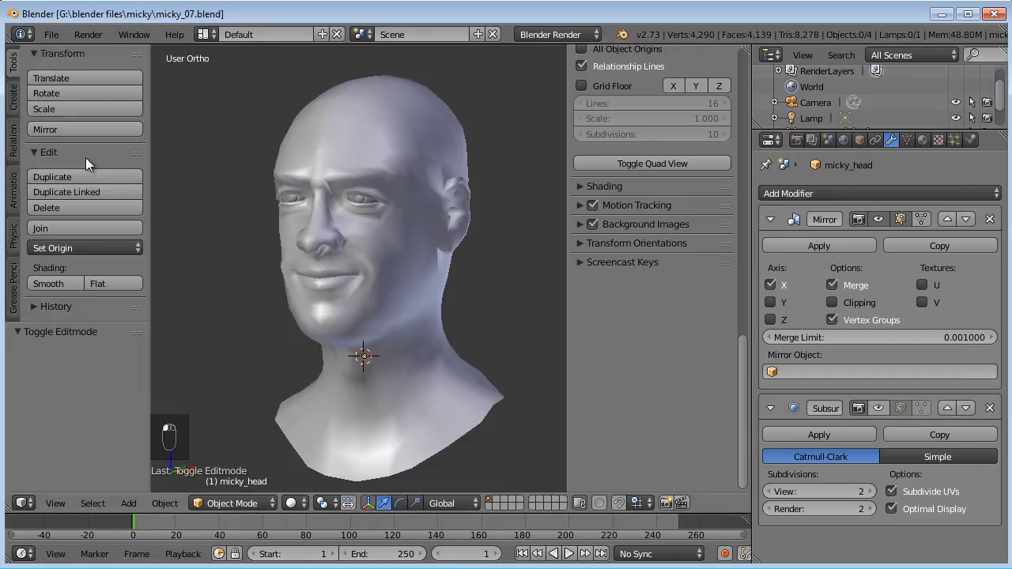
middle_drag(399, 226, 450, 226)
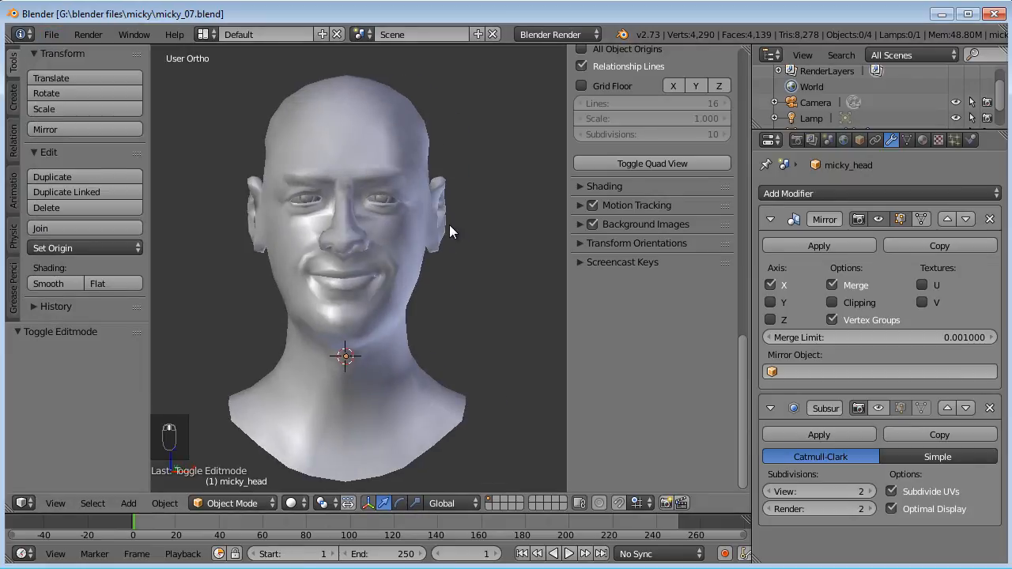